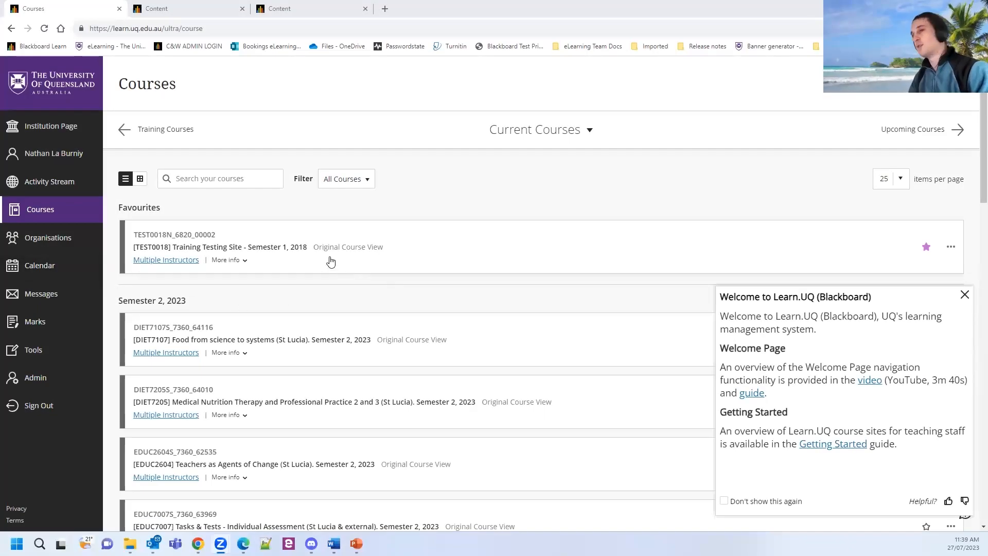
Dismiss the Welcome to Learn.UQ panel on the Courses page.
left_click(270, 249)
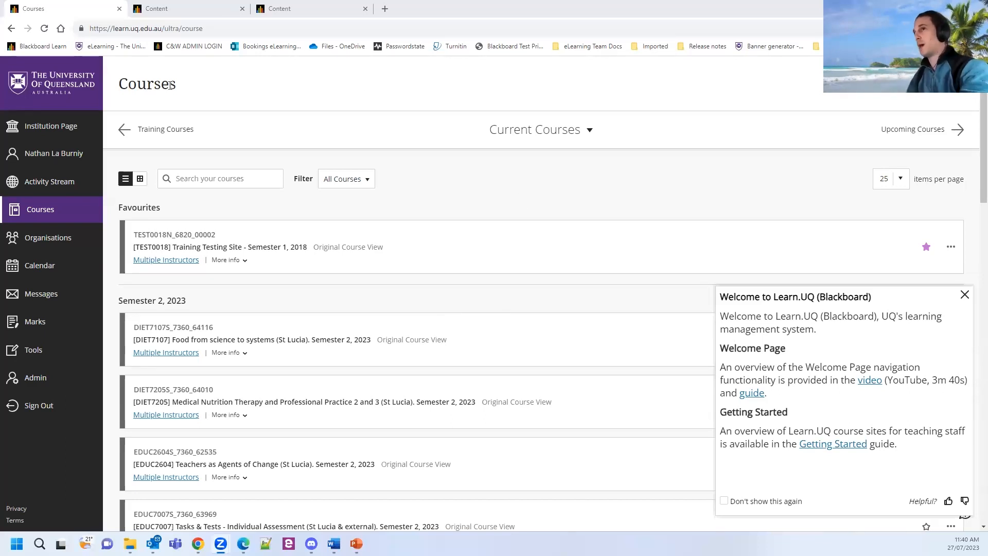
left_click(145, 88)
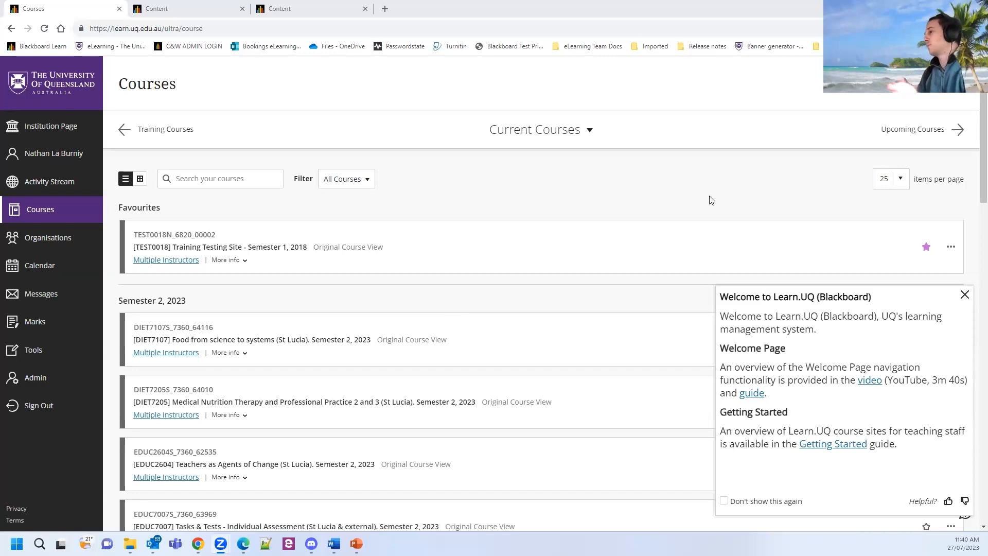
left_click(880, 353)
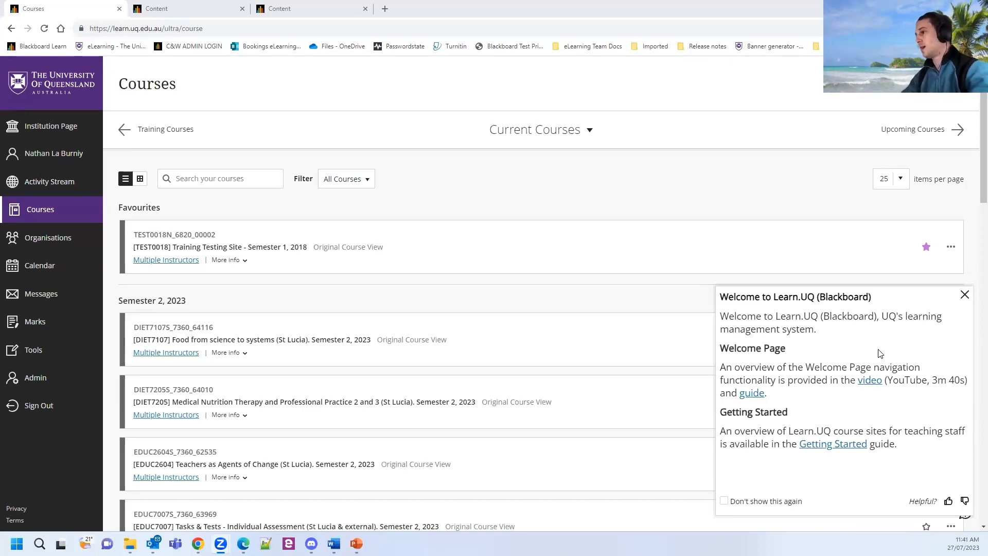
left_click(865, 331)
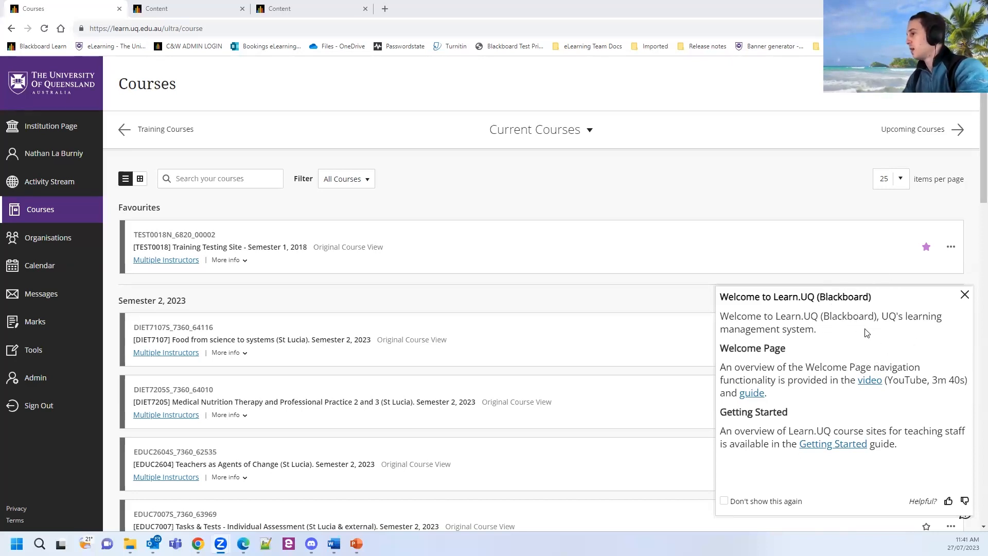
left_click(965, 296)
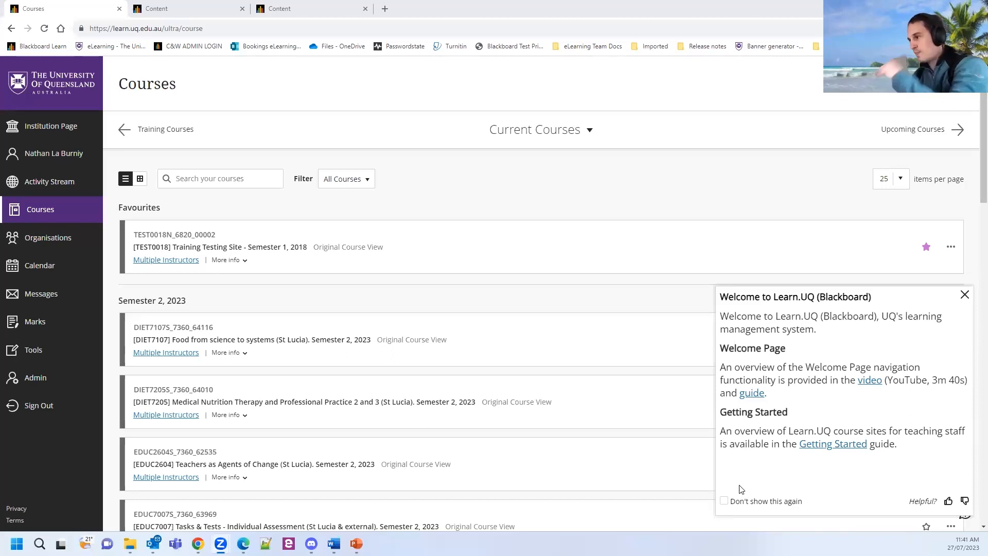
left_click(731, 503)
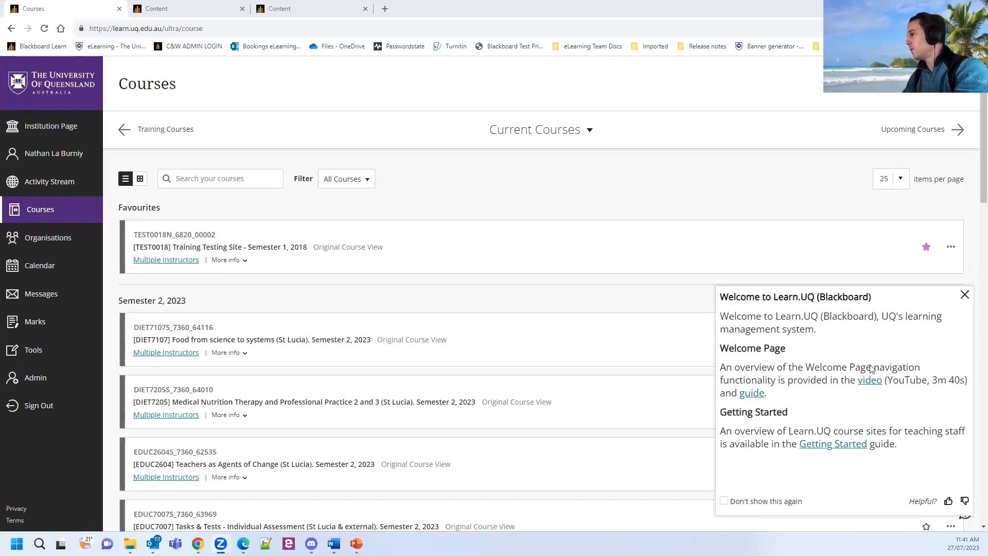
left_click(726, 502)
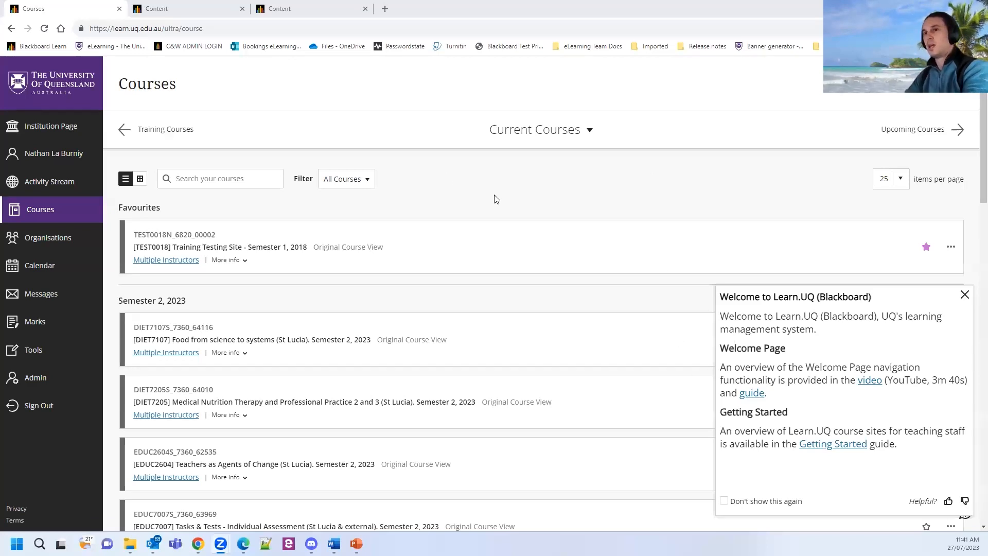
left_click(964, 295)
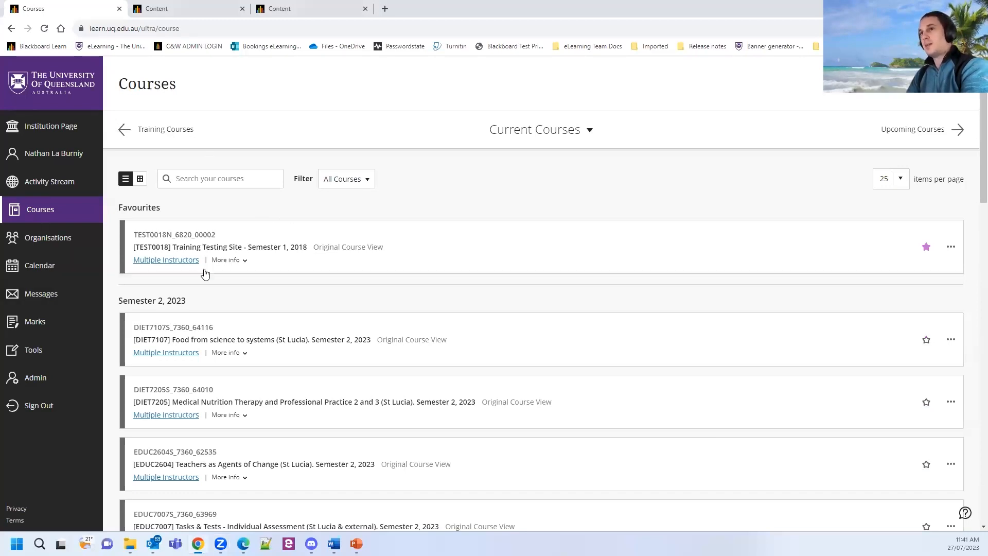
Open the Current Courses term dropdown to list the available course terms.
left_click(131, 83)
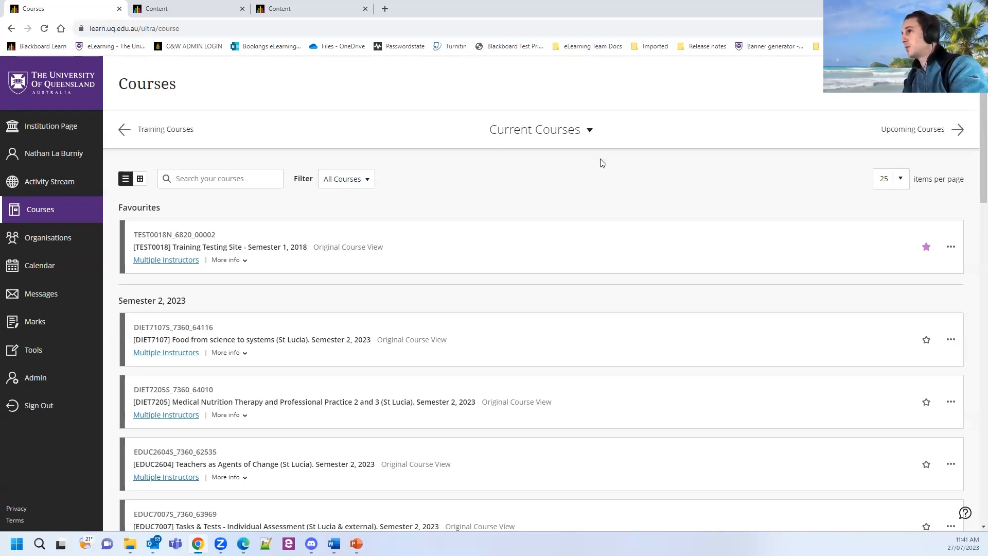
left_click(568, 133)
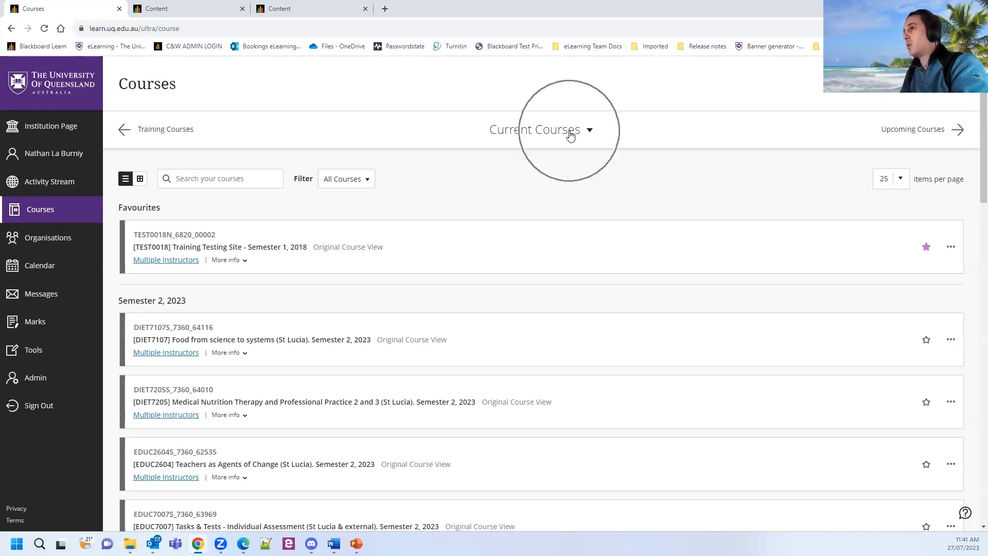
left_click(537, 132)
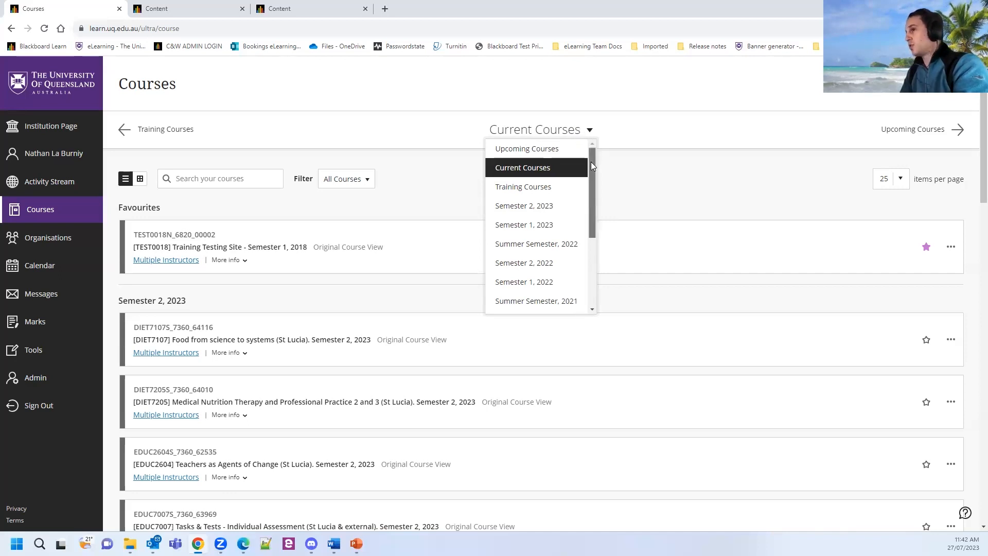
Scroll the term dropdown and pick Training Courses.
mouse_move(591, 162)
left_mouse_down()
mouse_move(590, 237)
mouse_move(591, 155)
left_mouse_up()
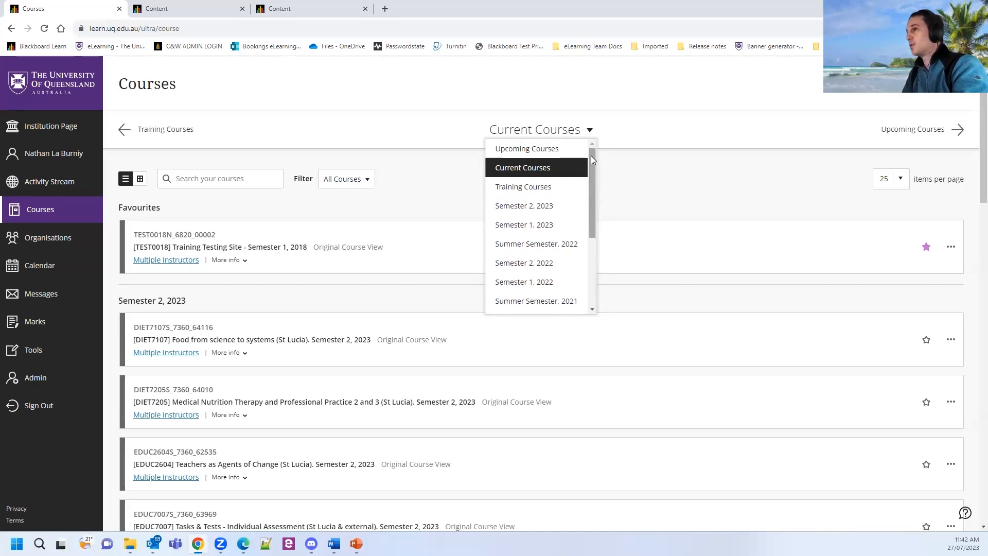
left_click(537, 188)
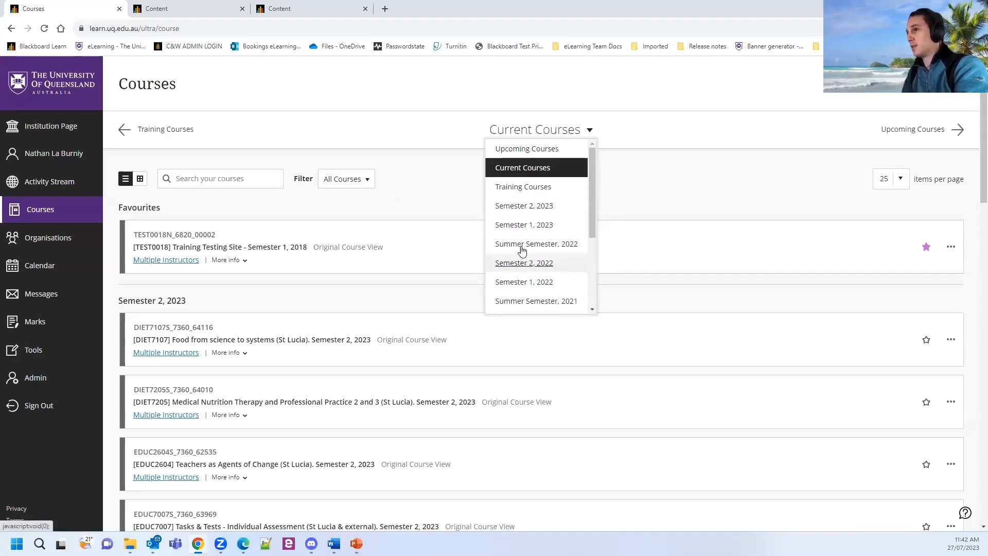
left_click(536, 192)
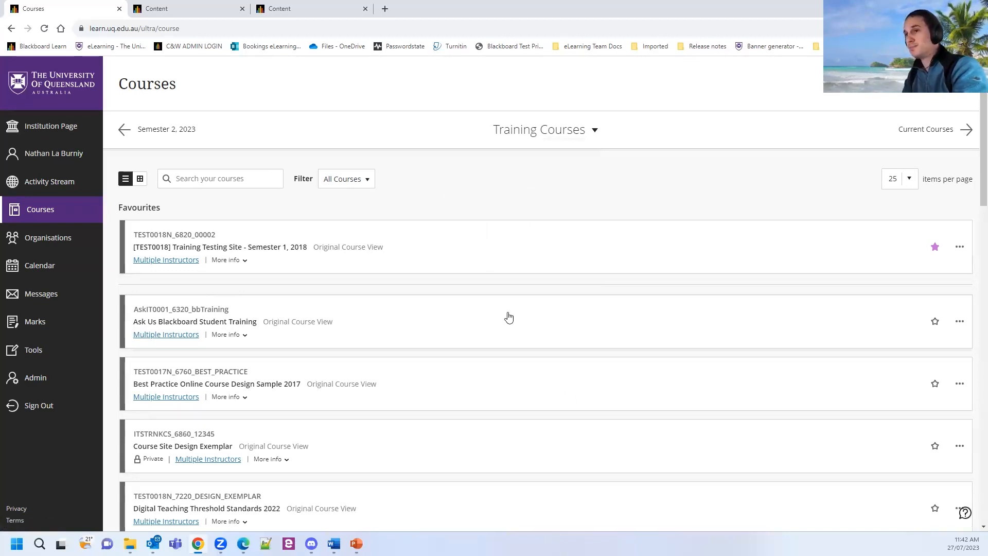
left_click(140, 185)
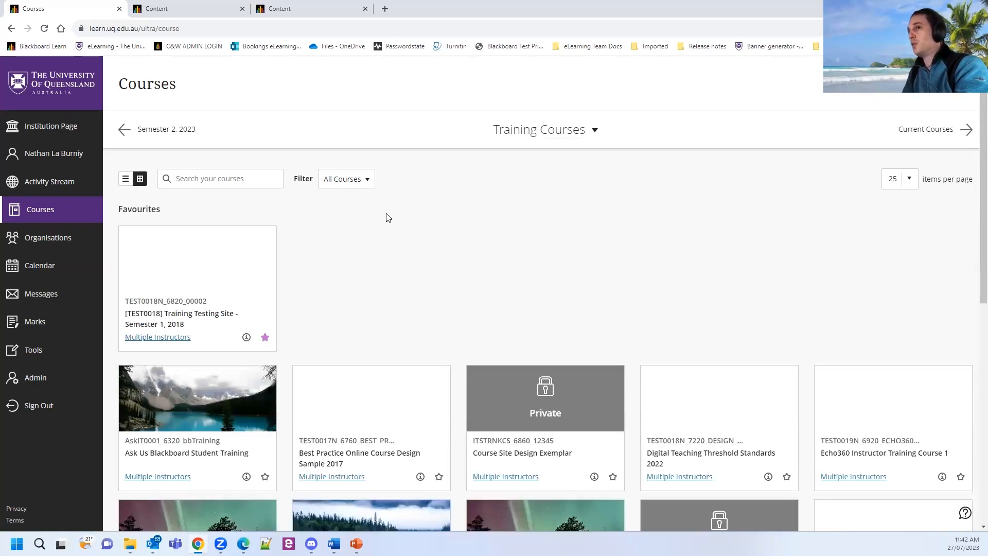
scroll(498, 223, "down", 1)
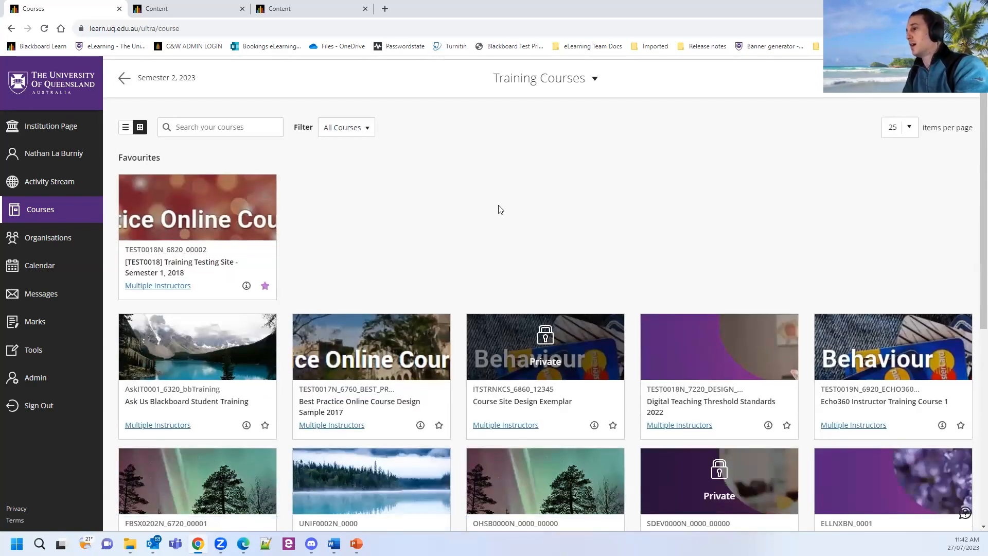
scroll(498, 209, "down", 1)
scroll(476, 194, "down", 1)
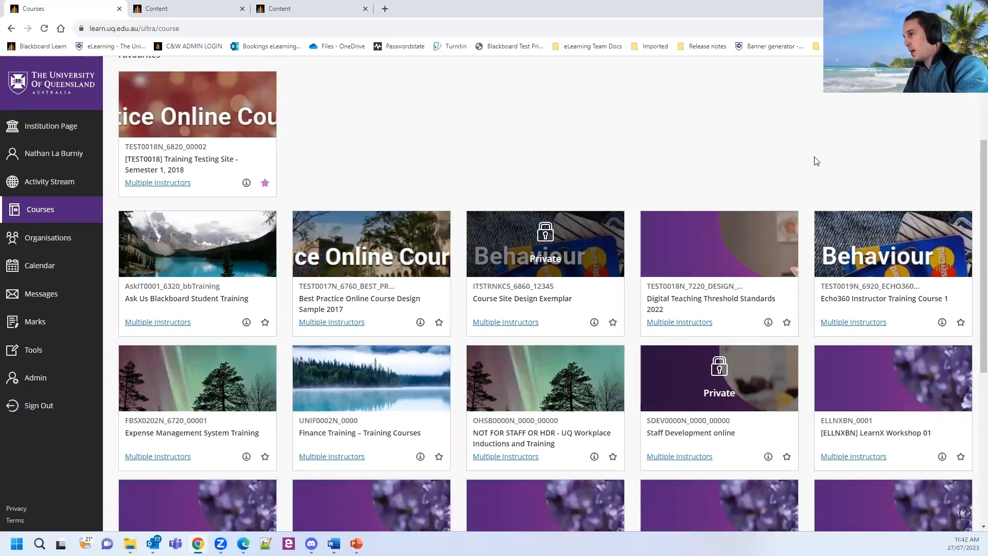
scroll(736, 158, "up", 3)
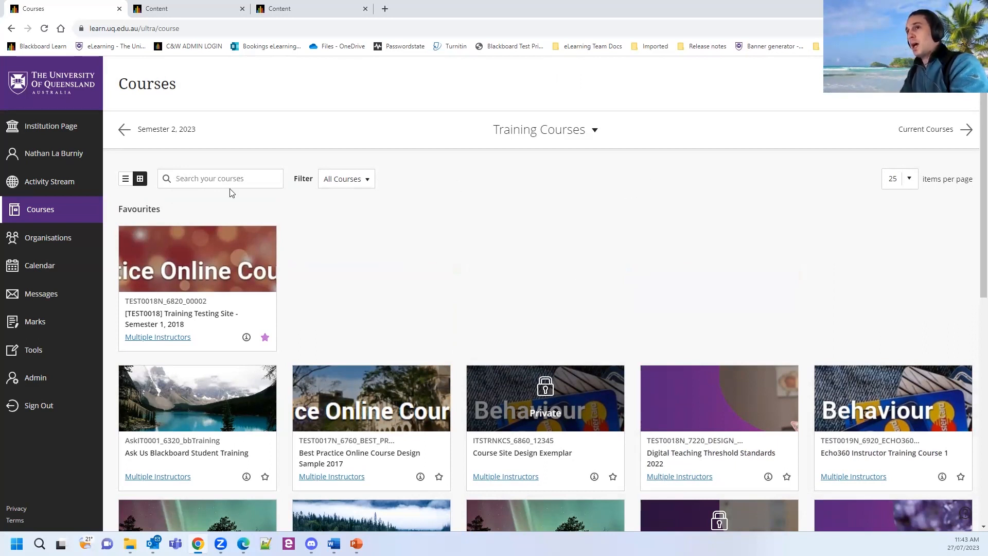
left_click(126, 180)
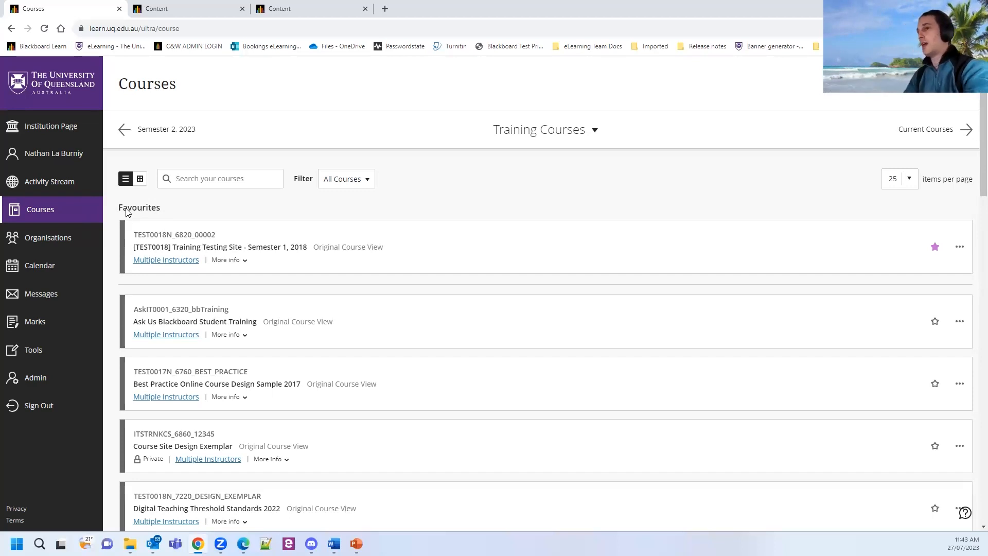
Star then unstar Ask Us Blackboard Student Training, and switch courses to grid view.
left_click(934, 323)
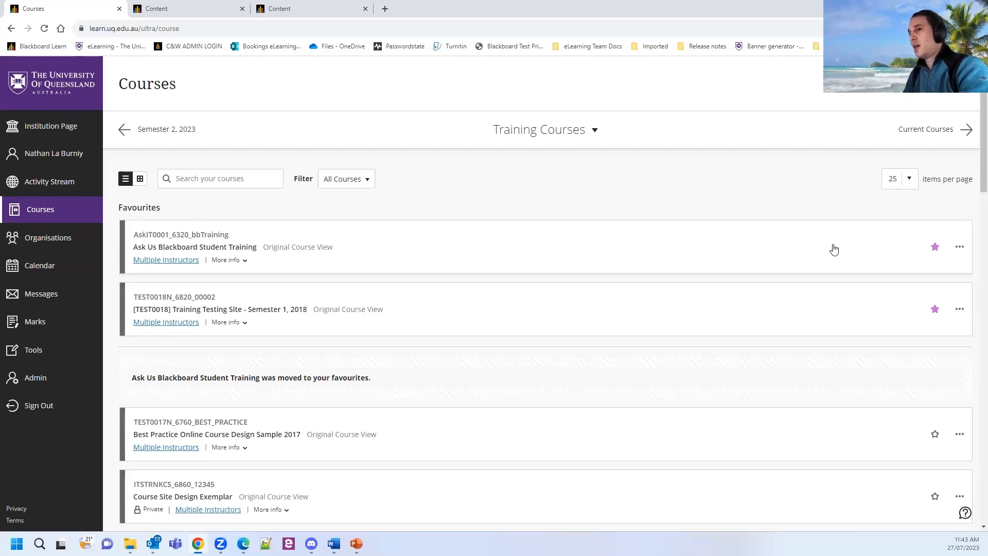
key("ctrl")
left_click(935, 252)
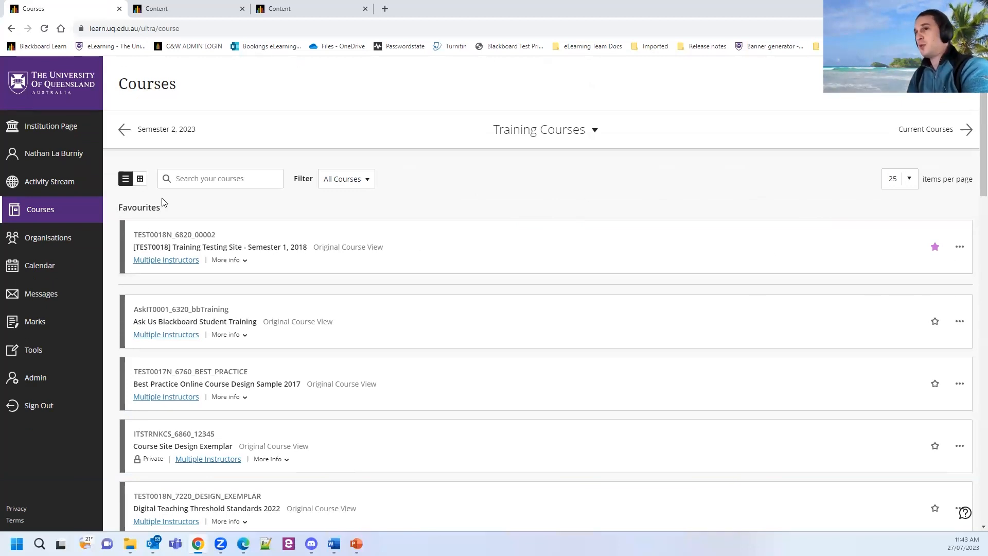
left_click(140, 179)
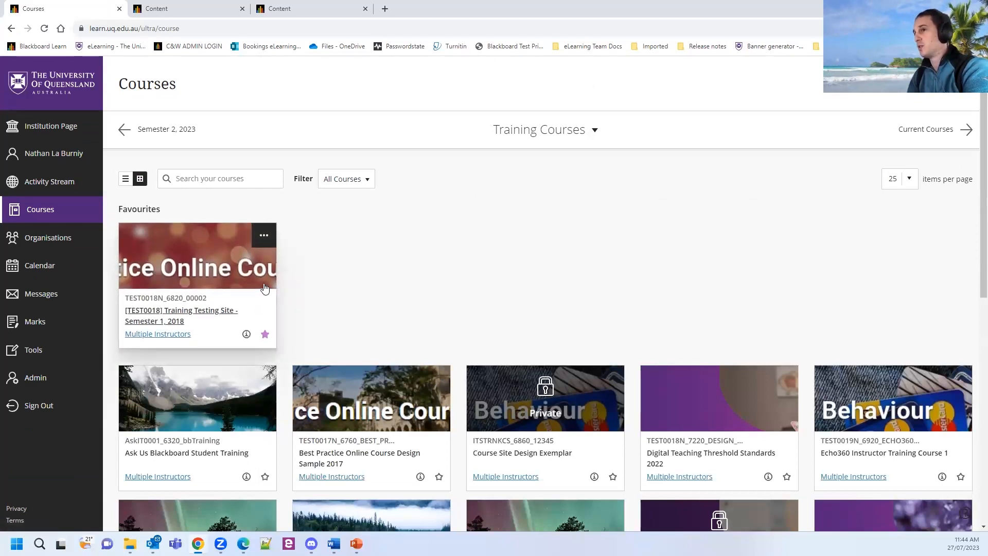
Return the courses to row list view and make Training Testing Site private.
left_click(265, 236)
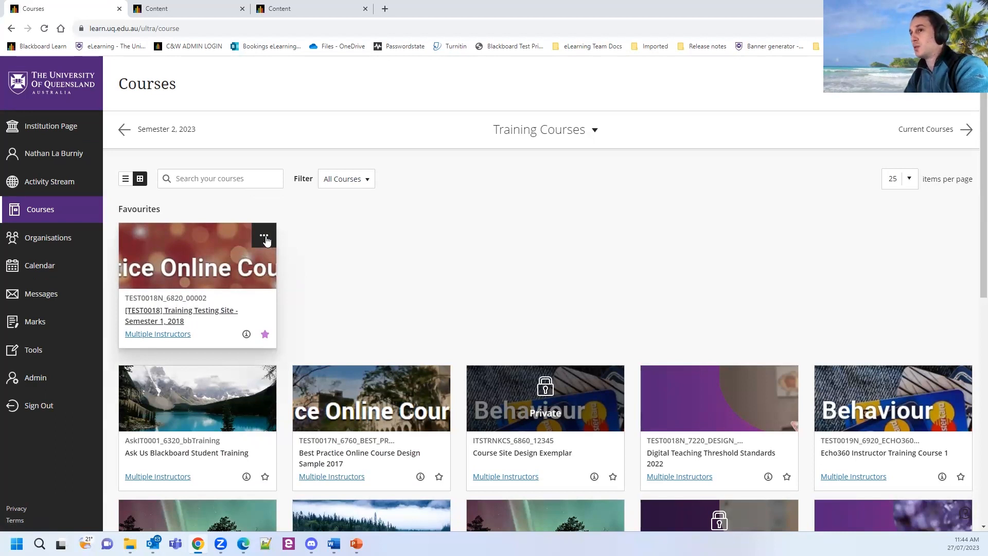
left_click(125, 179)
left_click(960, 252)
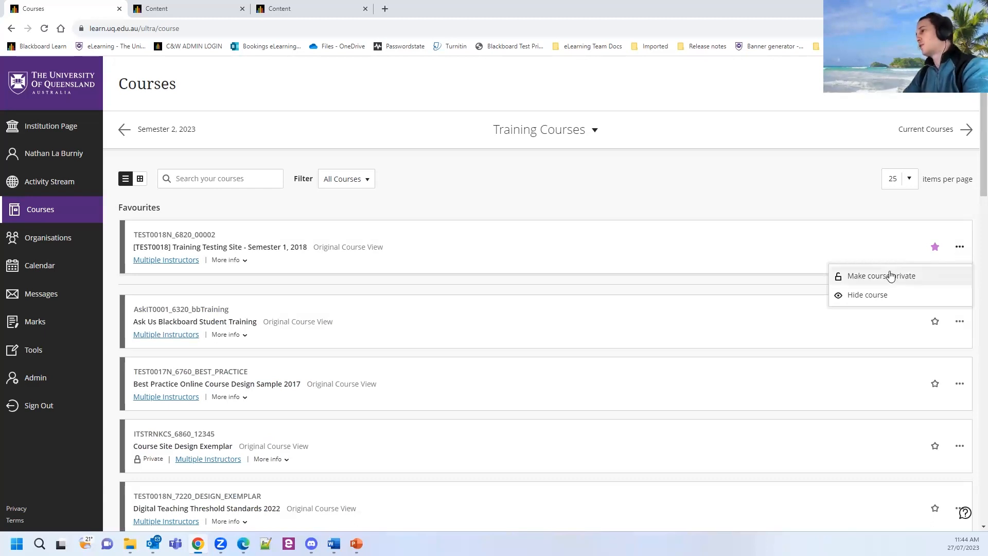
left_click(932, 278)
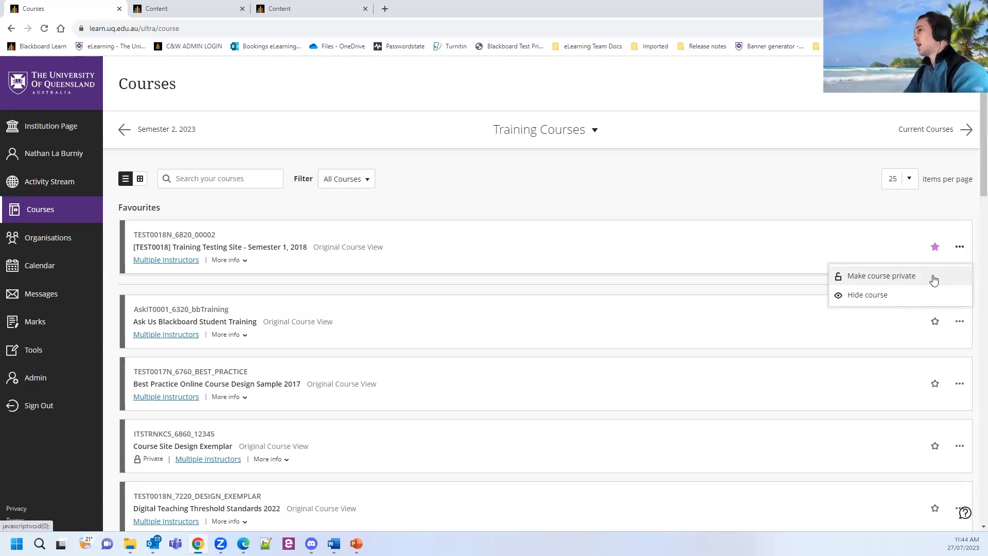
left_click(899, 277)
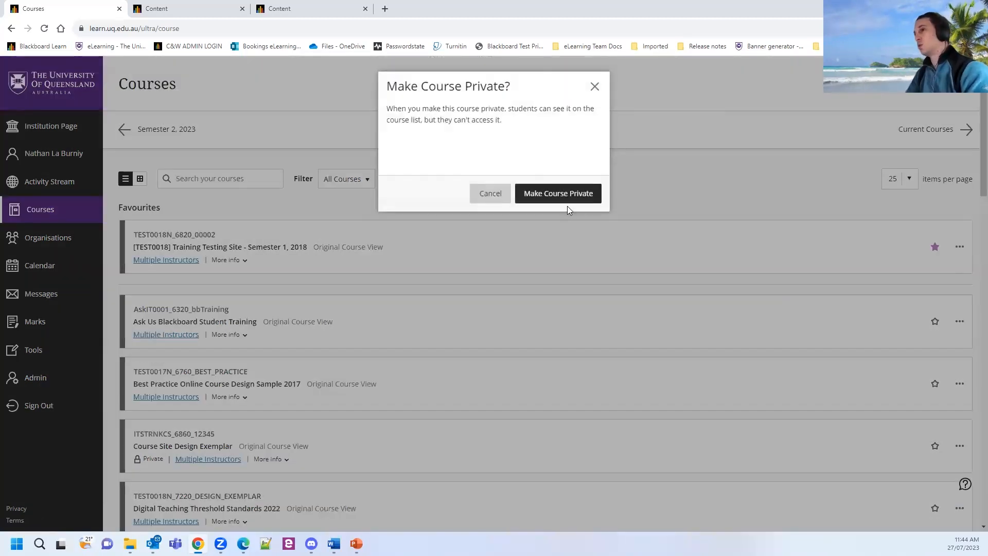
left_click(583, 197)
Open the favourite Training Testing Site course to students.
left_click(964, 255)
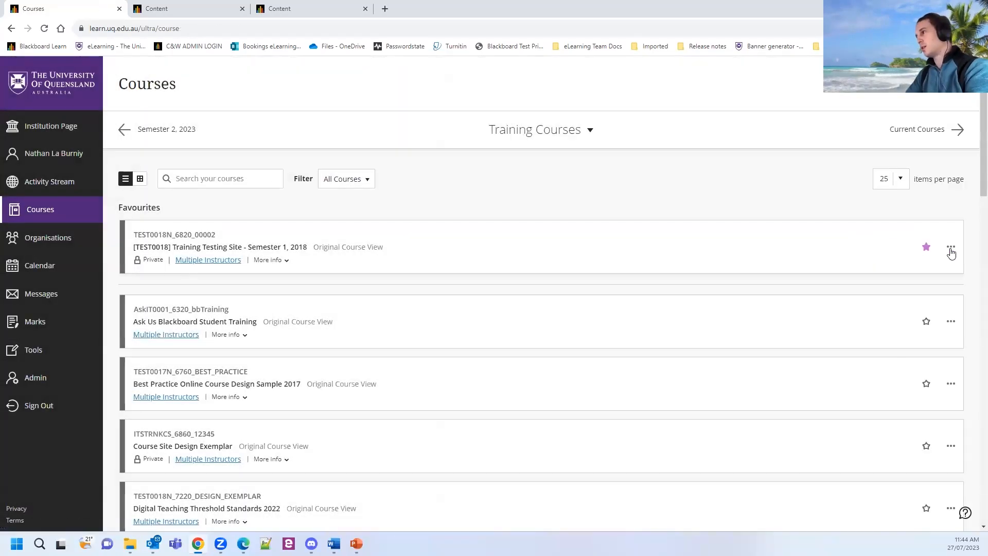
left_click(950, 247)
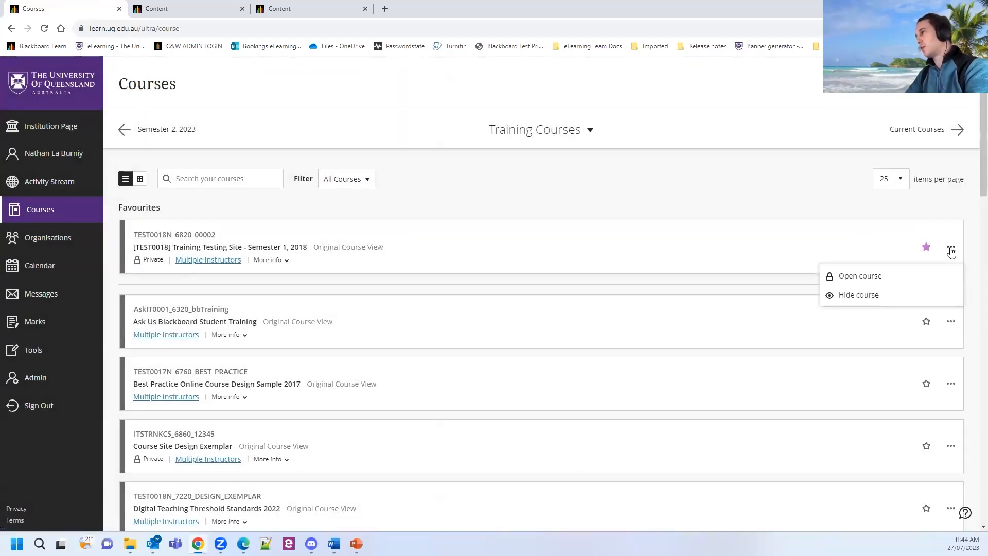
left_click(885, 277)
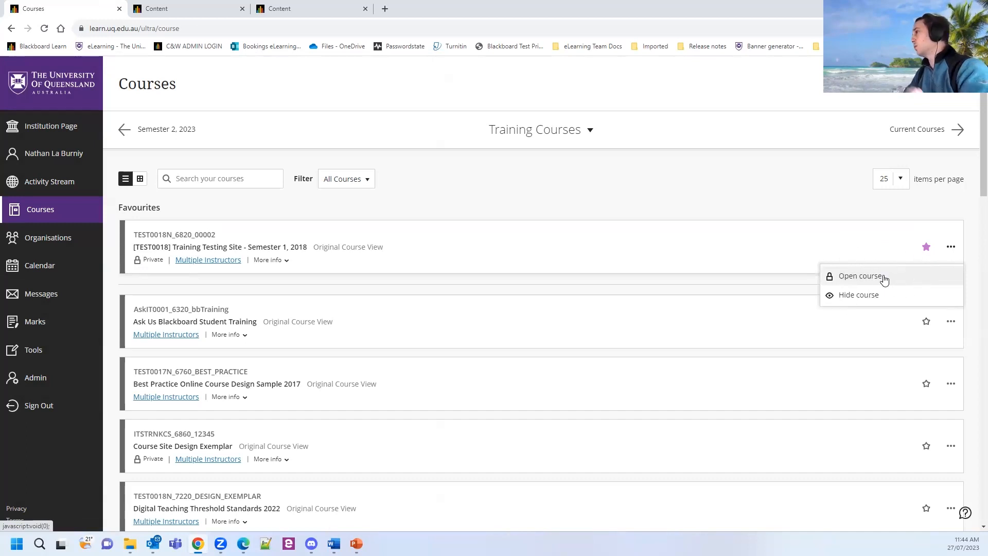
left_click(883, 277)
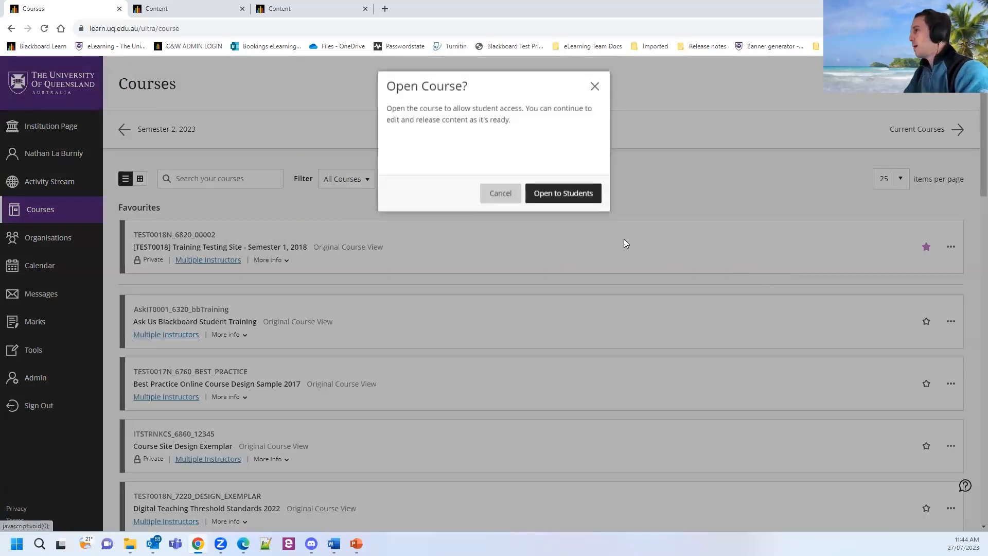
left_click(566, 198)
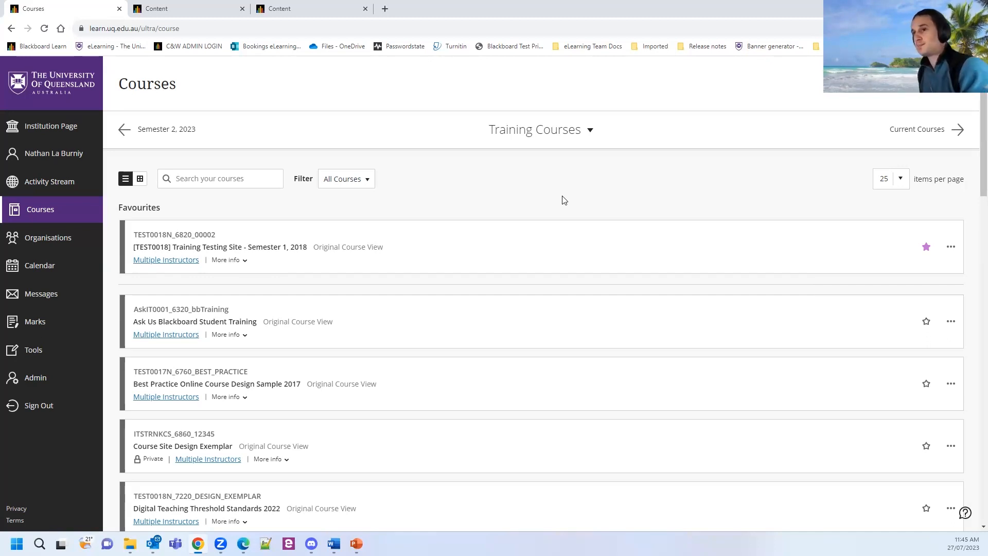
Switch to card view and close Training Testing Site's Course Image panel without changing the image.
left_click(140, 179)
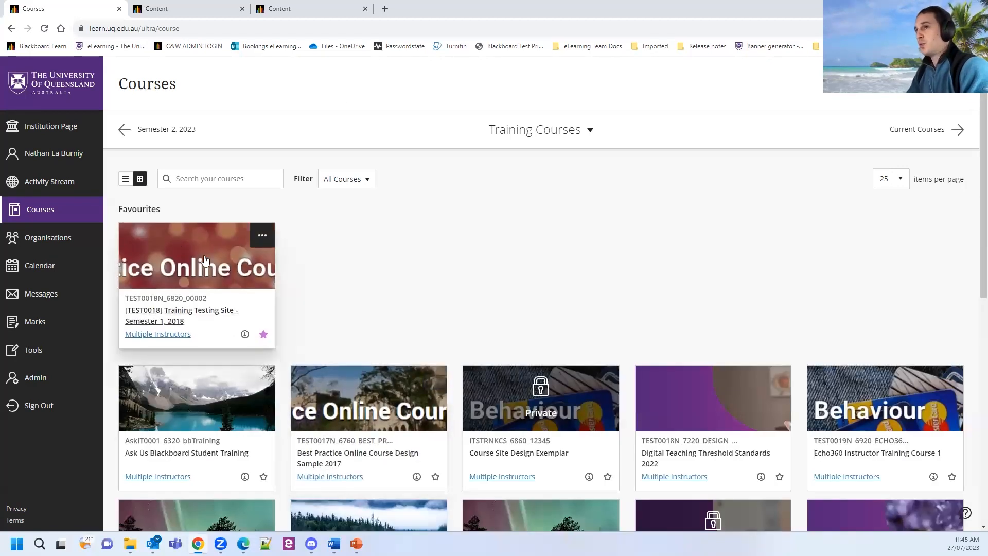
left_click(262, 237)
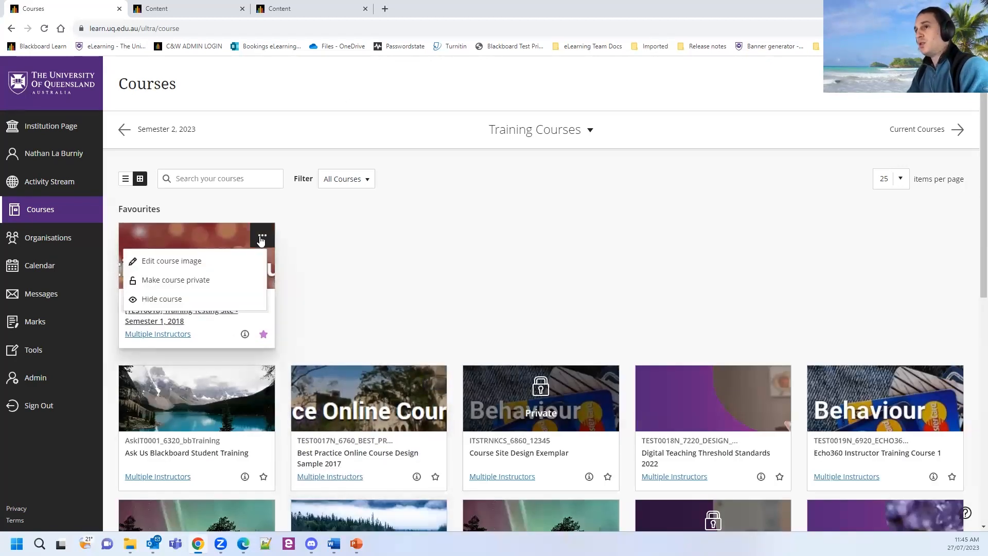
left_click(181, 265)
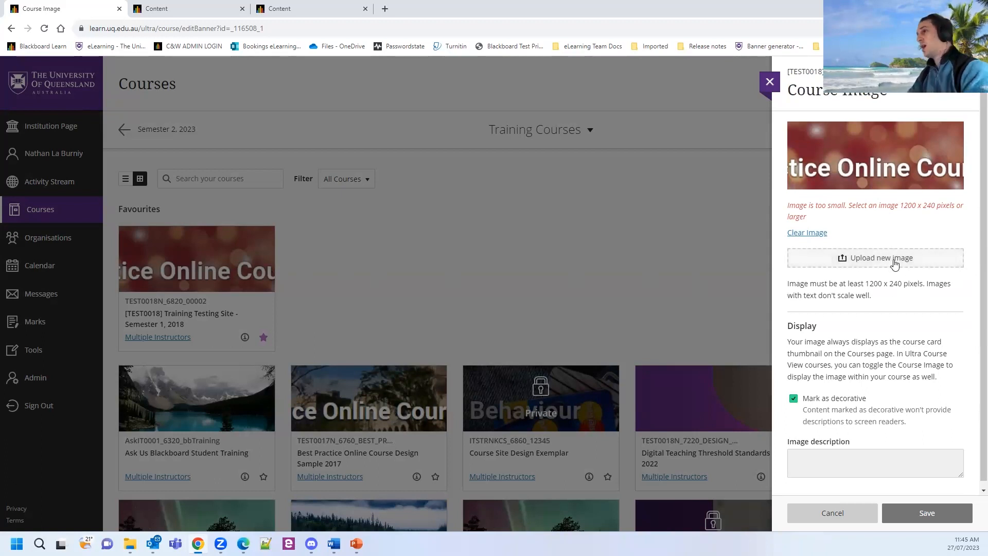
left_click(917, 208)
left_click(917, 208)
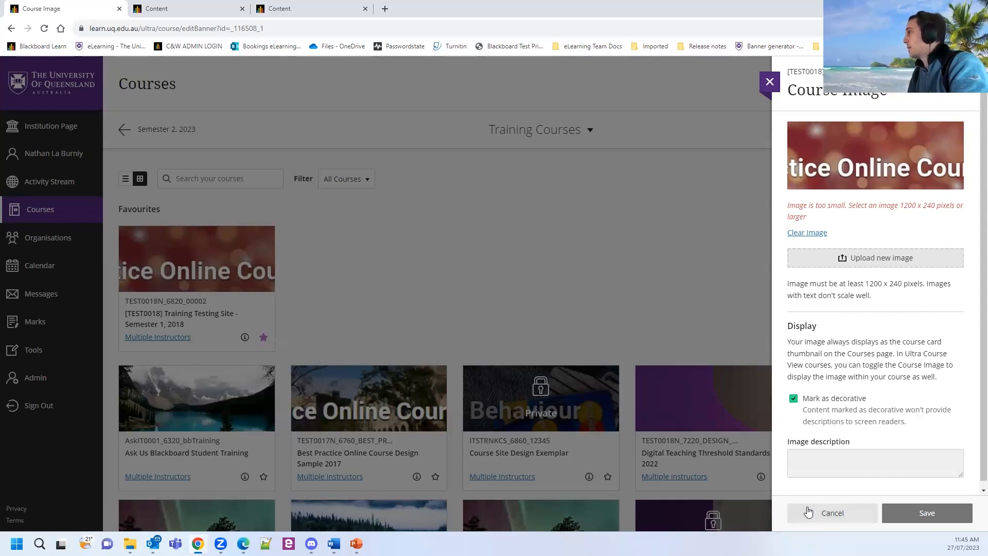
left_click(769, 83)
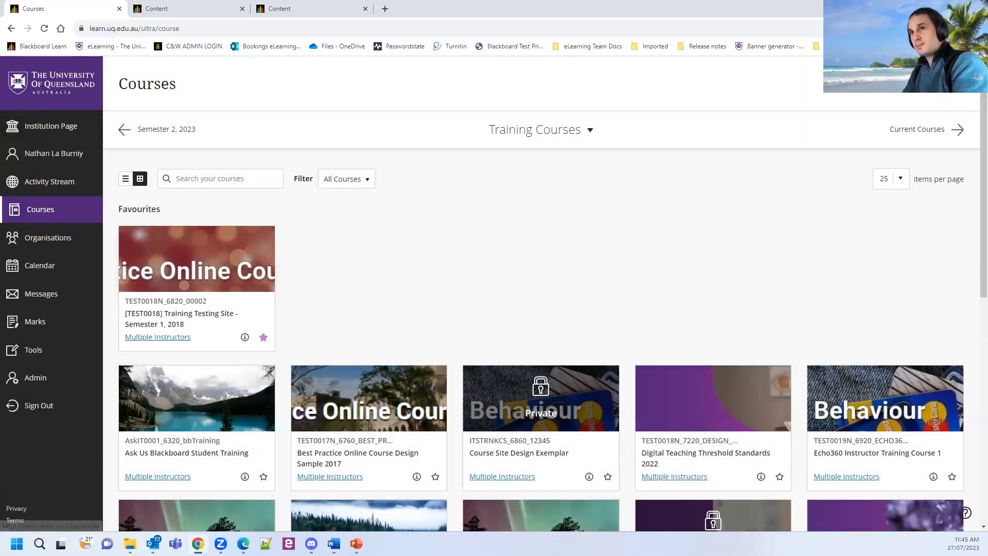
key("ctrl")
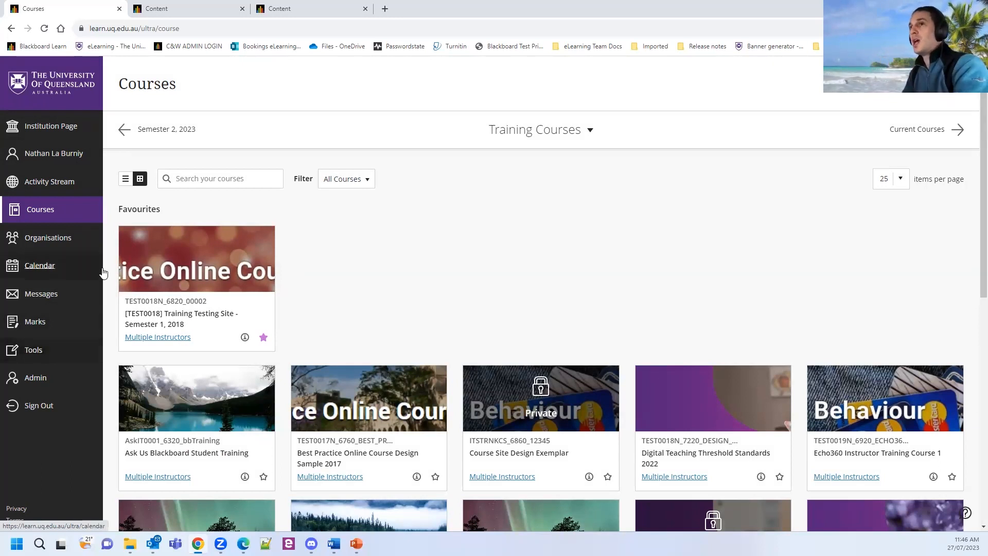
Open the Institution Page and browse its Spotlight, Useful links and Course sites sections.
left_click(61, 132)
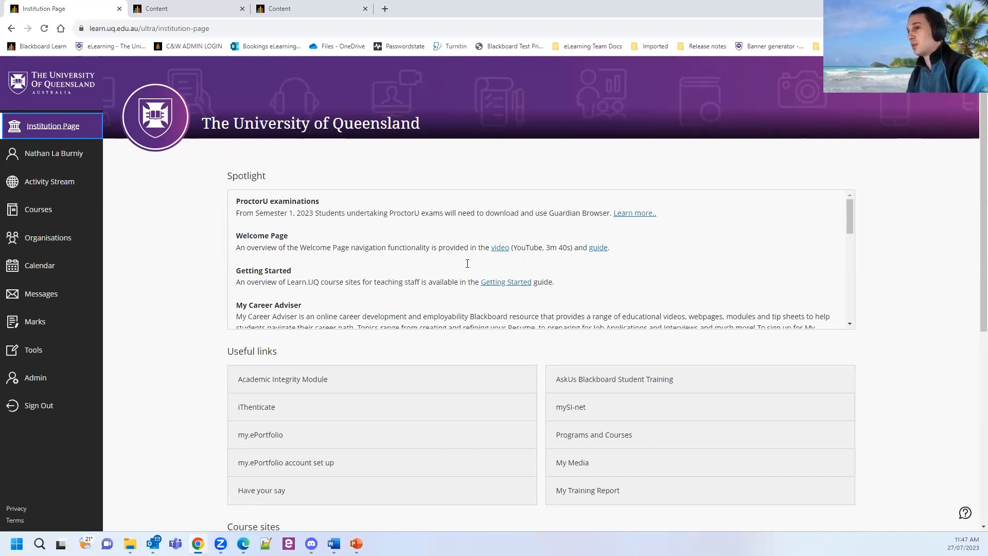
scroll(221, 309, "down", 1)
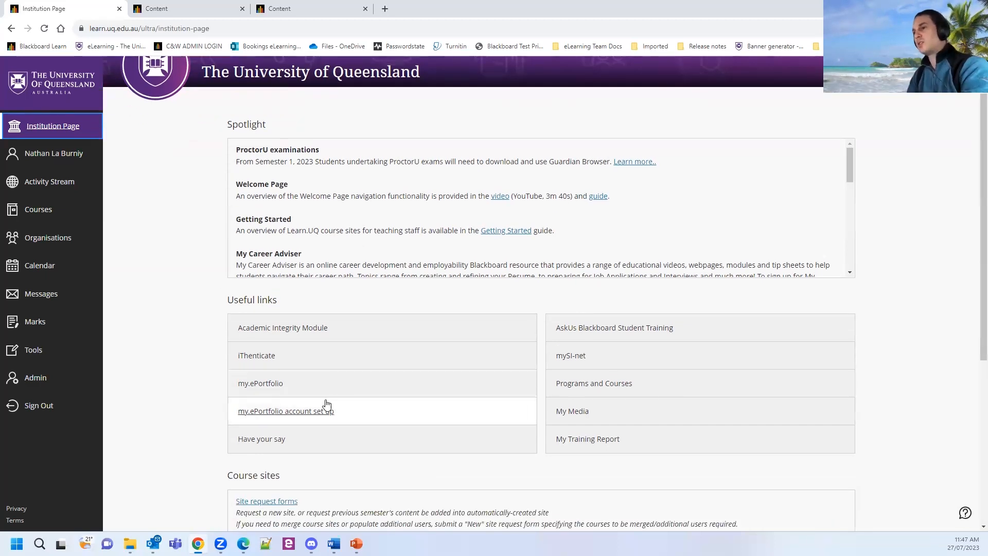
left_click(359, 408)
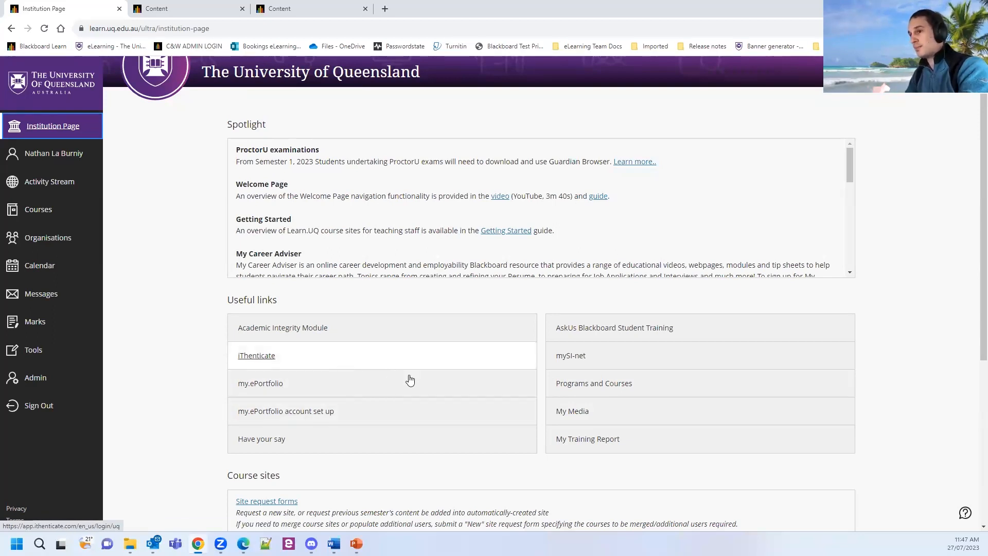
scroll(409, 381, "down", 3)
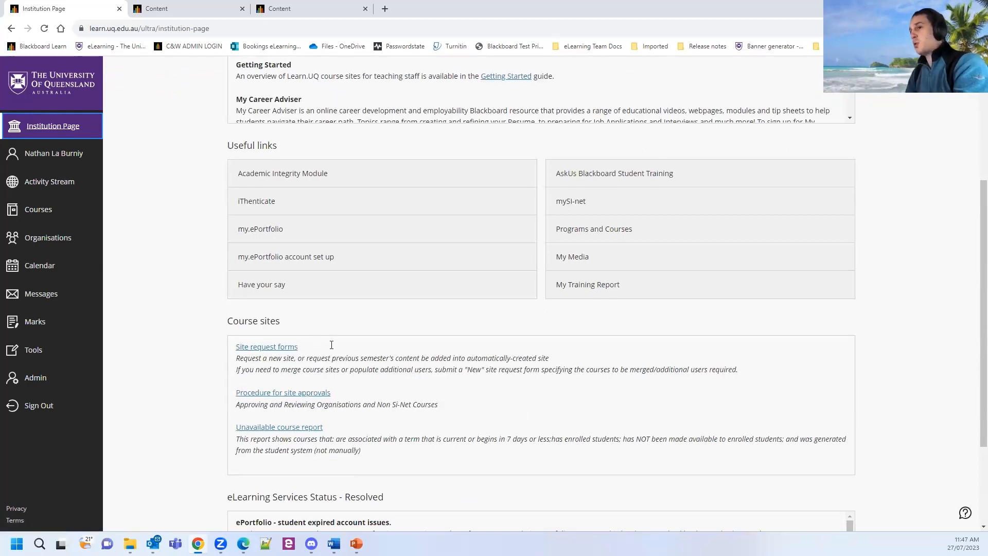
left_click(276, 352)
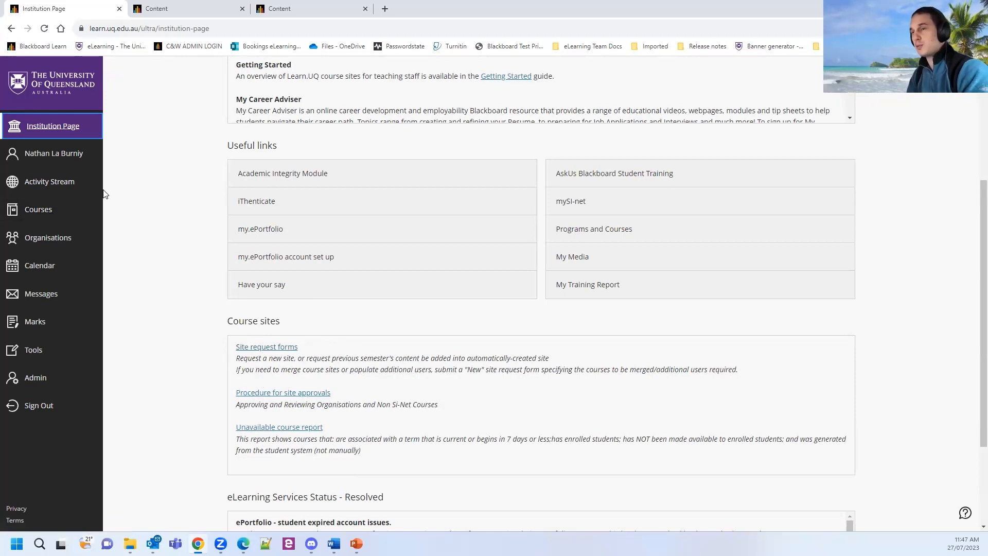
left_click(63, 161)
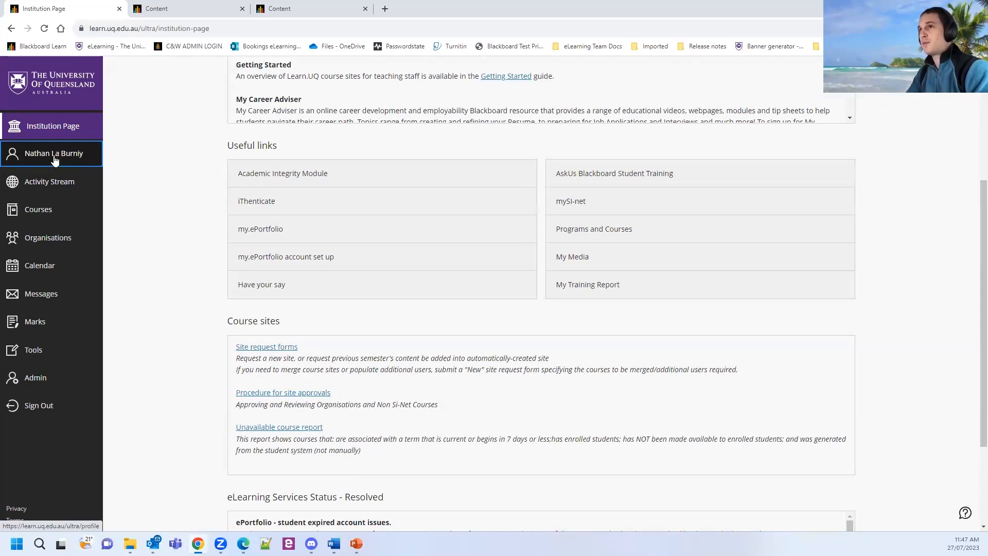
scroll(192, 422, "up", 2)
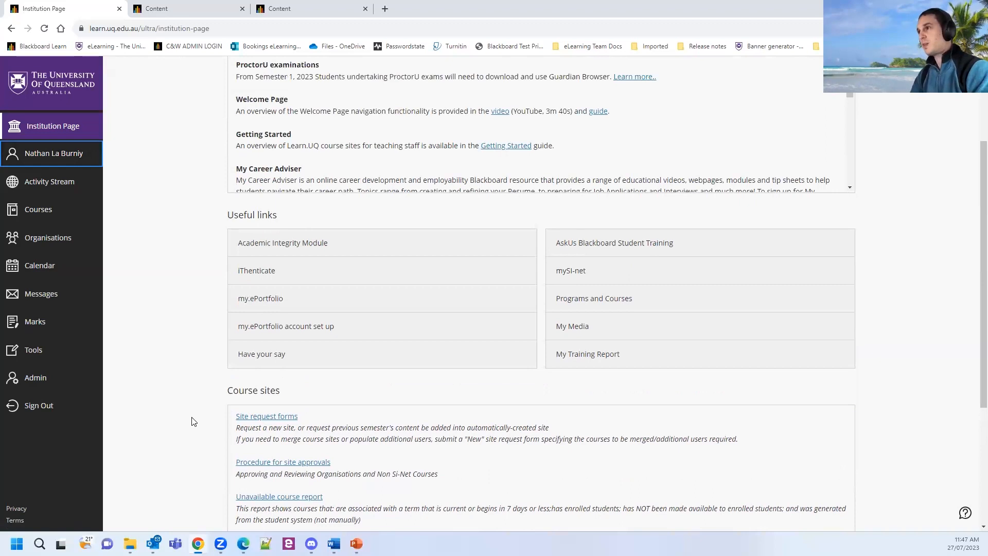
scroll(193, 422, "up", 3)
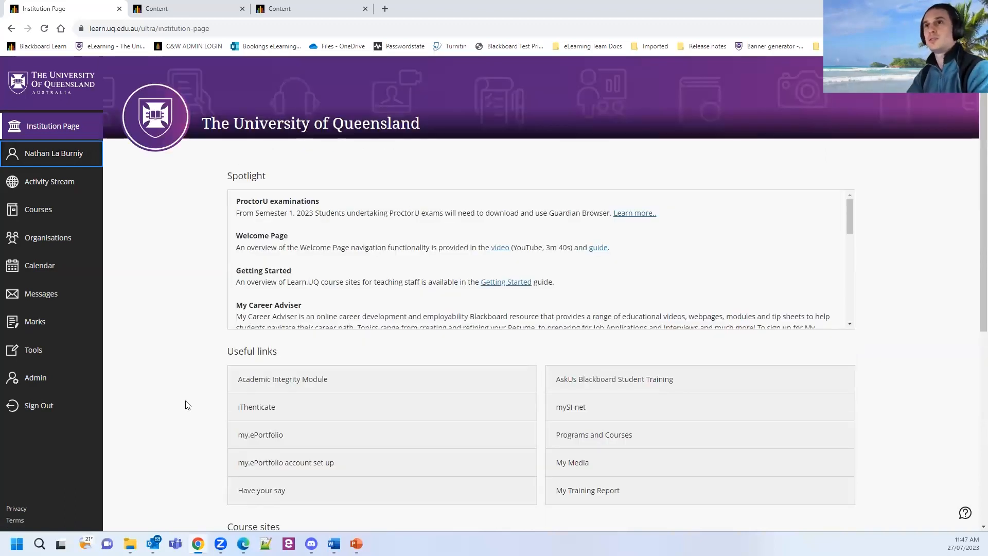
View the Profile page's basic information and notification settings, then the Activity Stream.
left_click(44, 153)
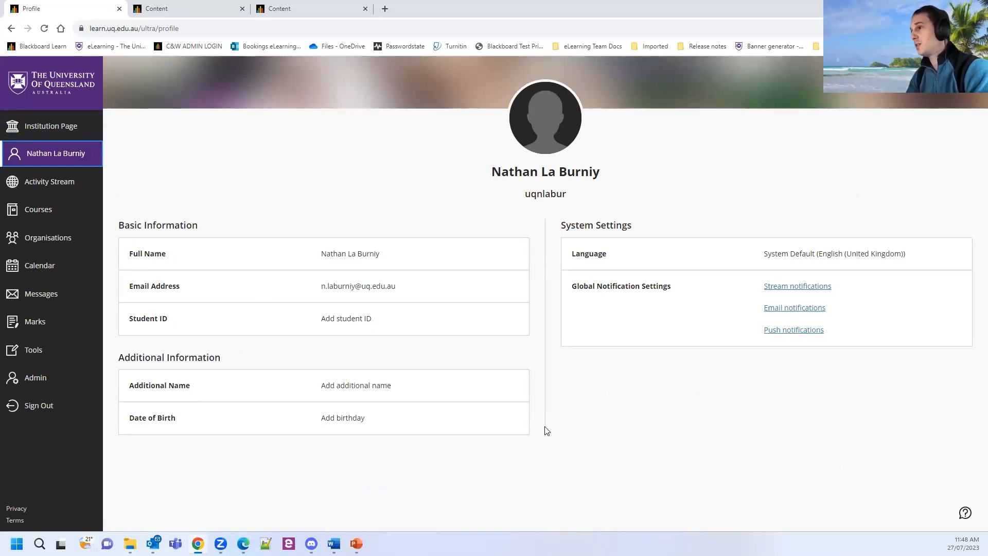
left_click(751, 305)
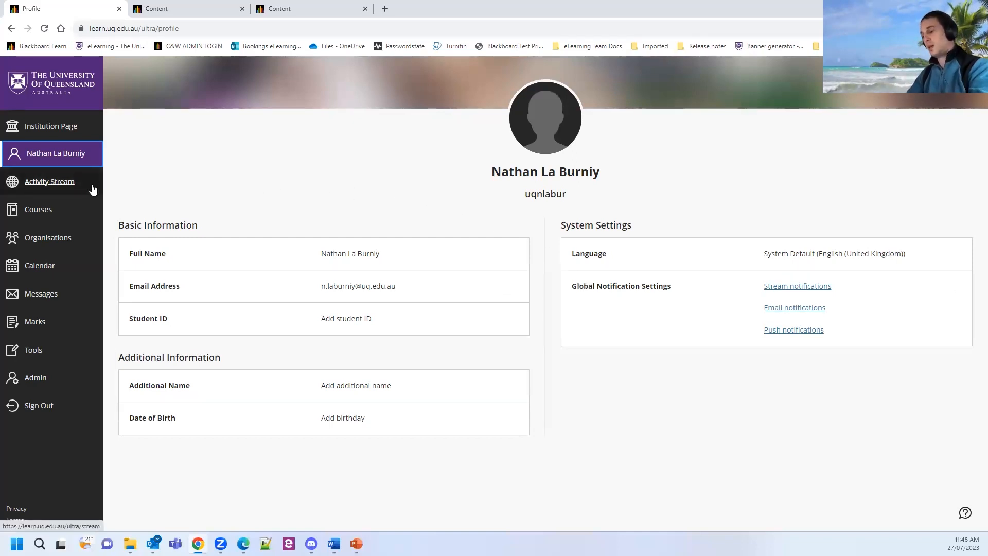
left_click(53, 188)
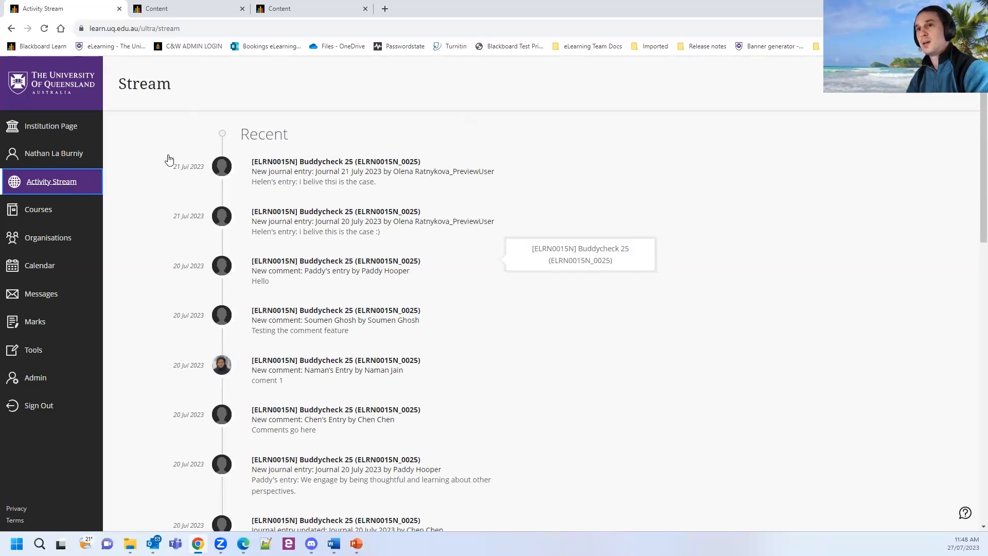
Bring up the Organisations list, then move on to the Calendar.
left_click(61, 244)
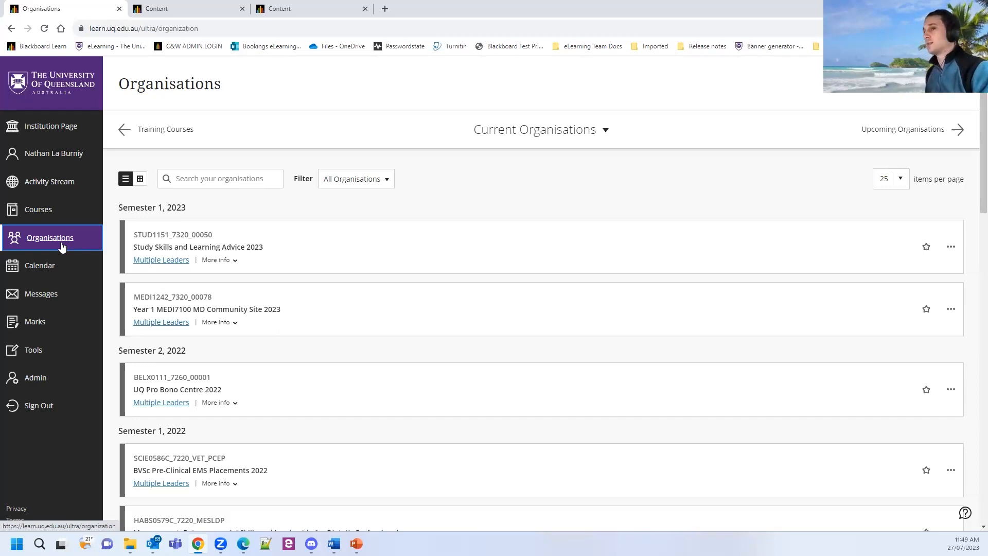
left_click(46, 273)
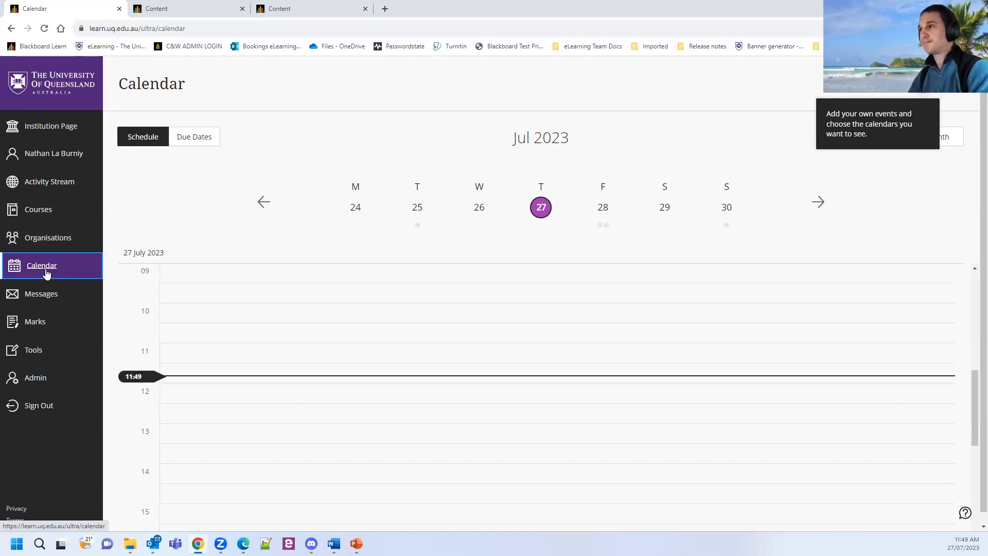
Leave the 27 July 2023 calendar schedule for the Messages page.
left_click(49, 300)
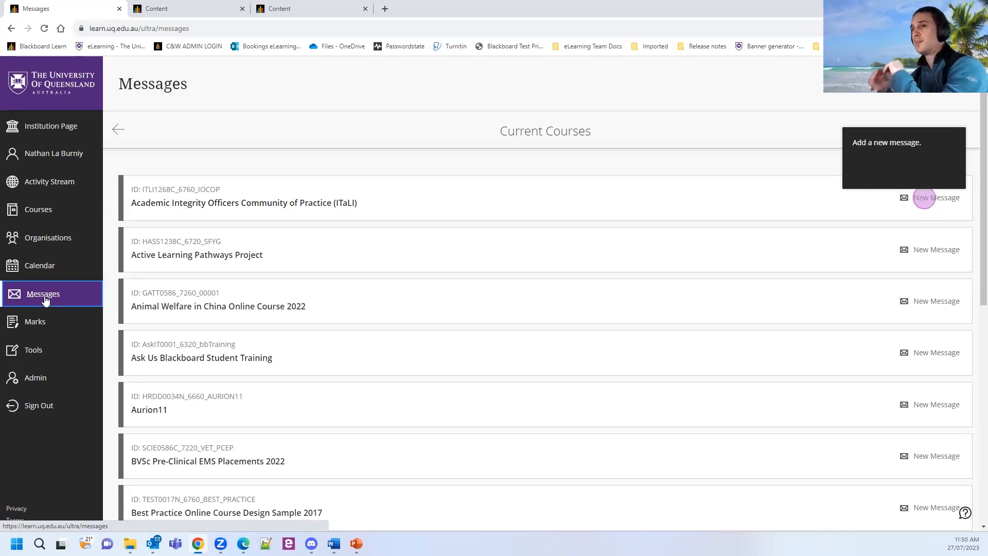
Review the Messages course list, then head to the Marks overview.
left_click(47, 335)
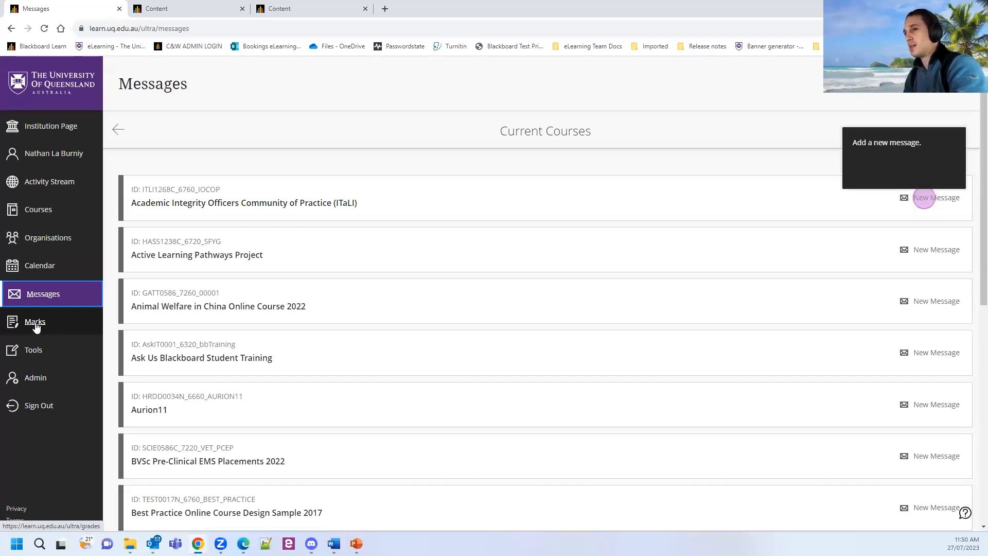
Open the Marks overview from the sidebar, which brings up a no-permission warning.
left_click(36, 327)
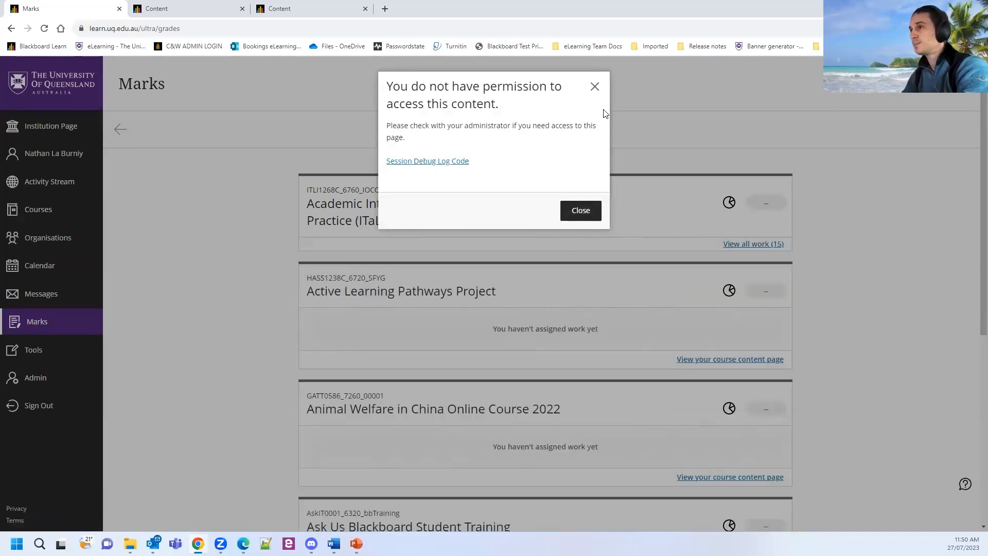
Dismiss the permission warning and go to the Tools page with Application Authorisation.
left_click(595, 88)
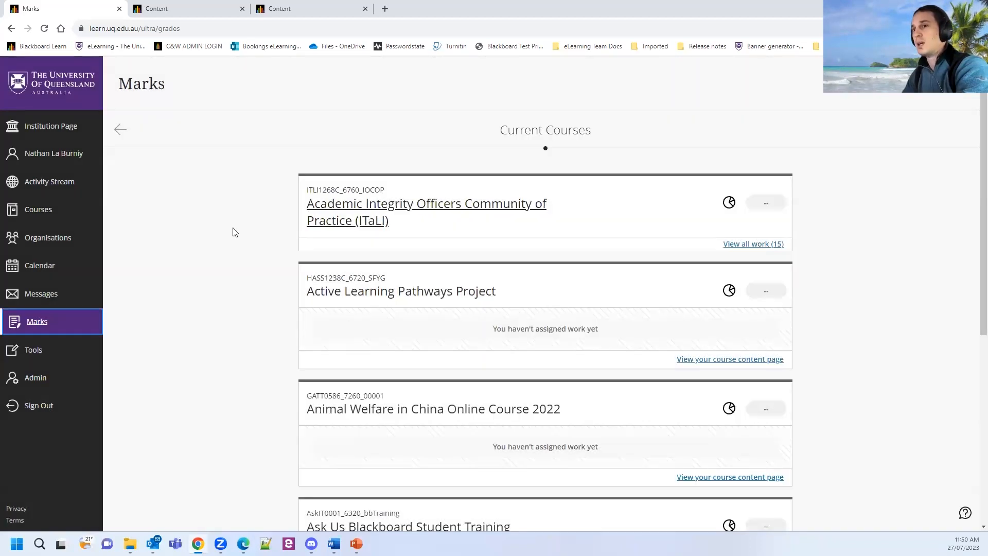
left_click(40, 355)
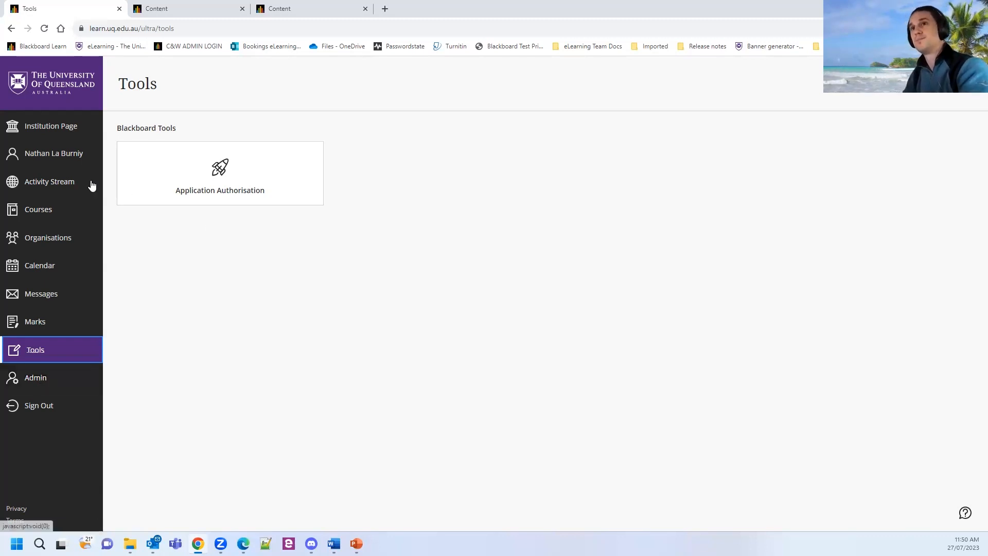
Return to the Courses page with the favourite training site and Semester 2, 2023 cards.
left_click(48, 213)
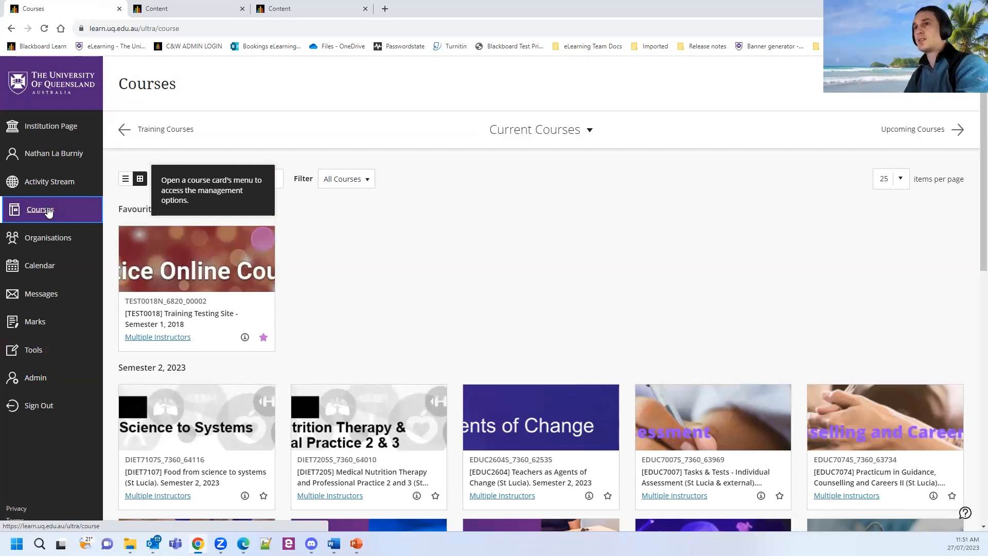
Show courses as a list, search for 'Tutors', and scroll to the 4-page pagination bar.
left_click(50, 213)
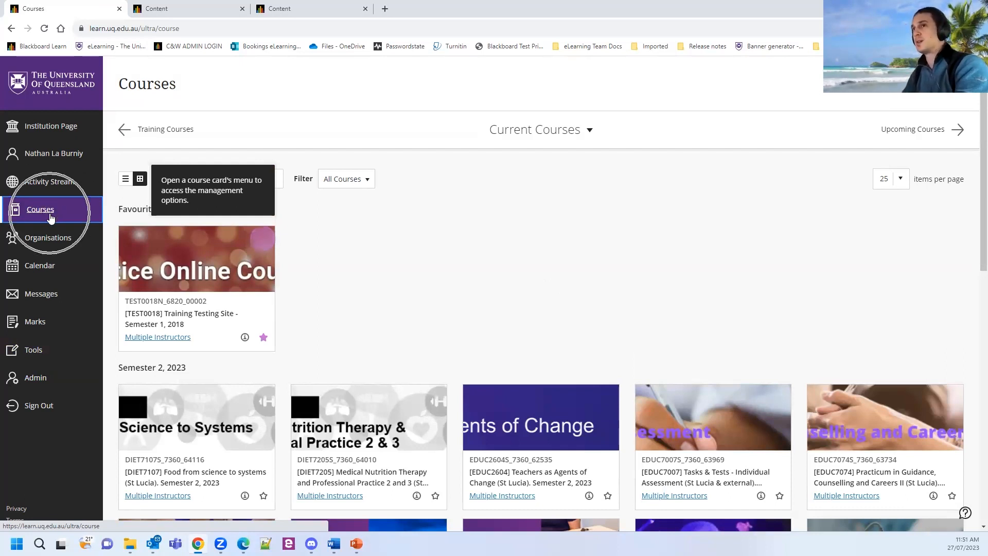
left_click(126, 181)
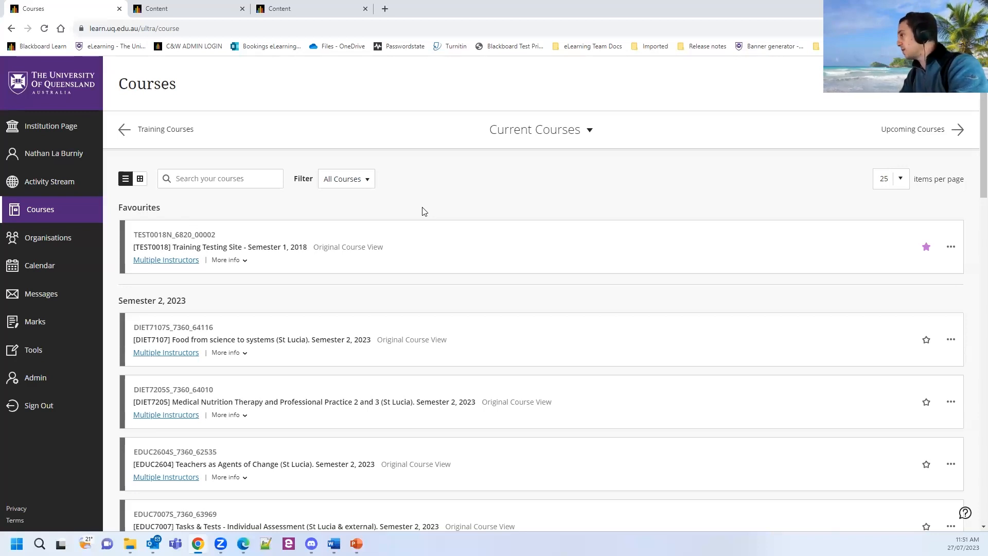
left_click(211, 180)
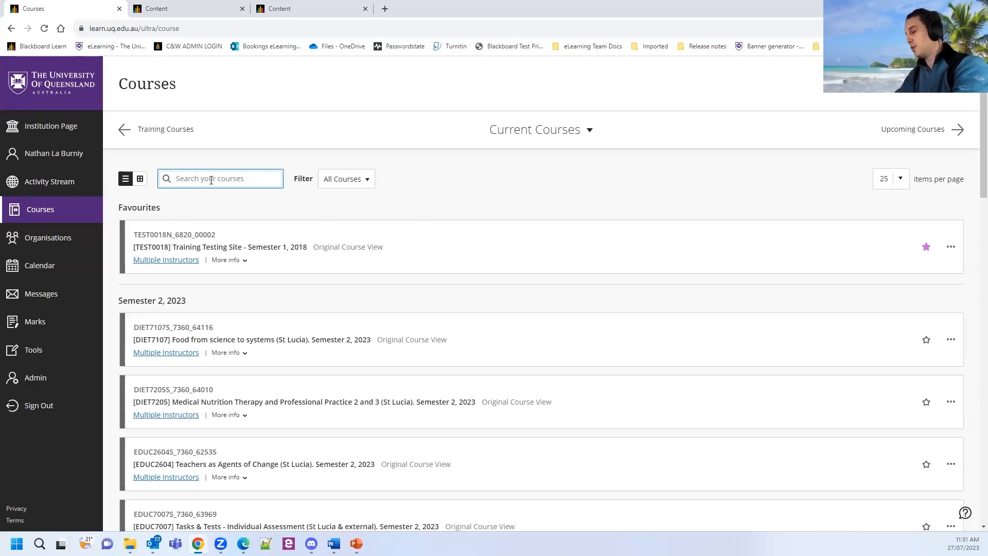
type("Tut")
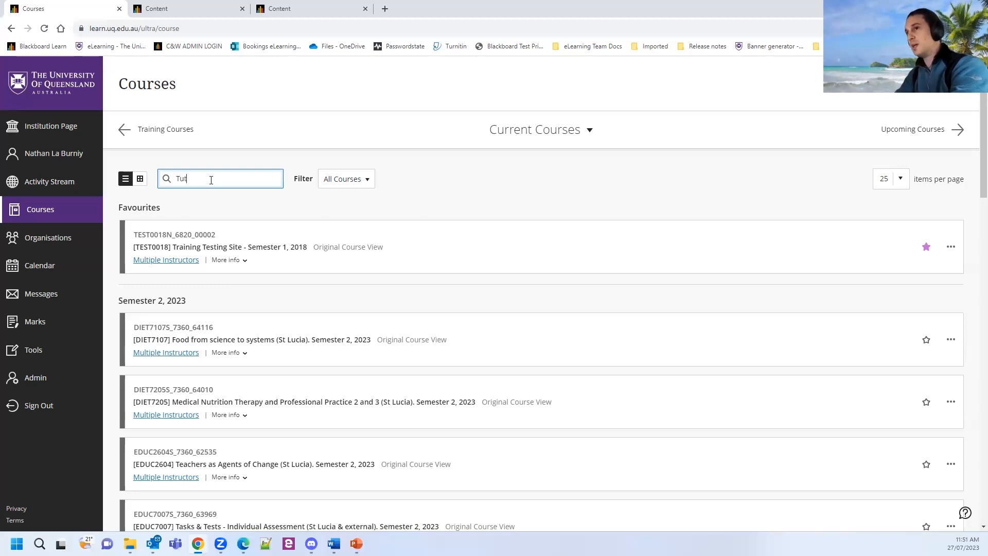
type("ors")
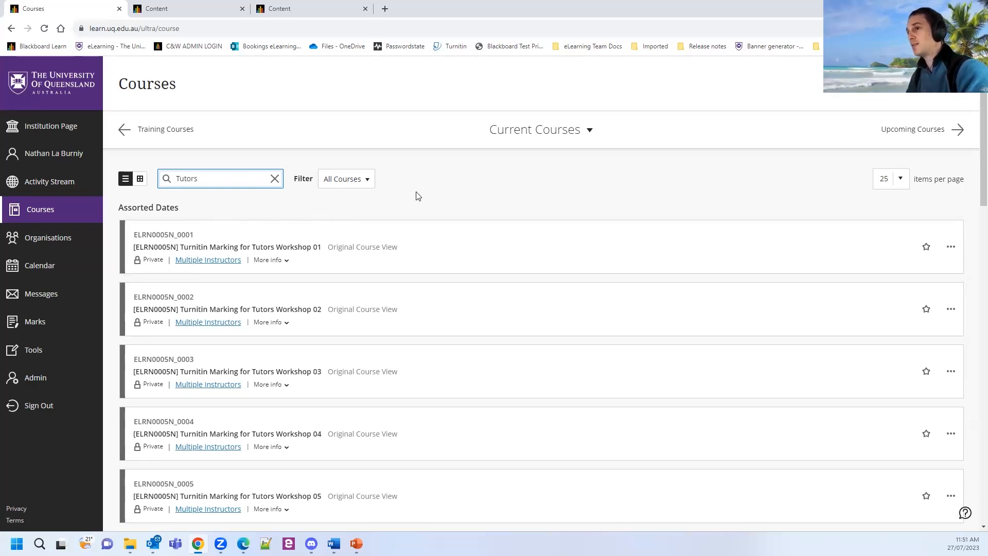
scroll(434, 193, "down", 9)
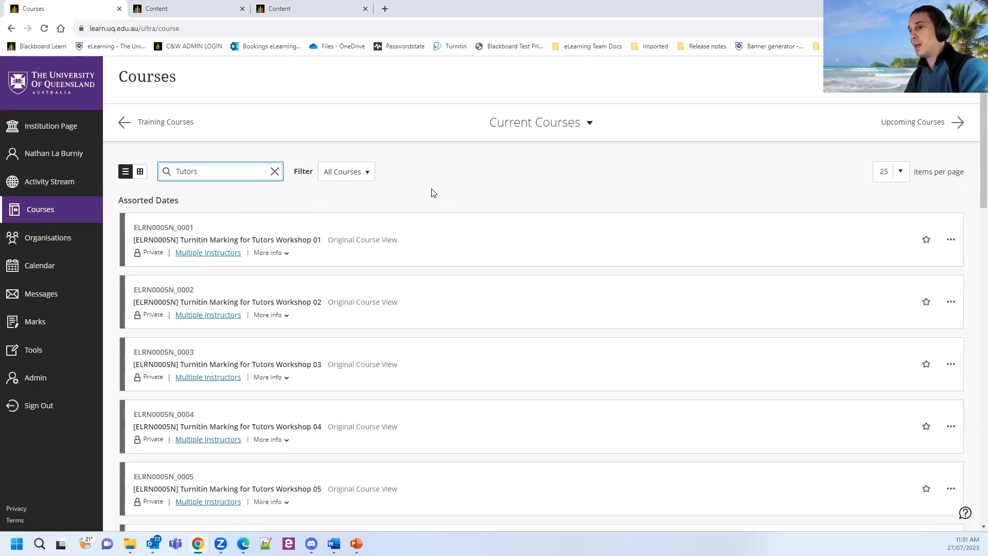
scroll(446, 276, "down", 15)
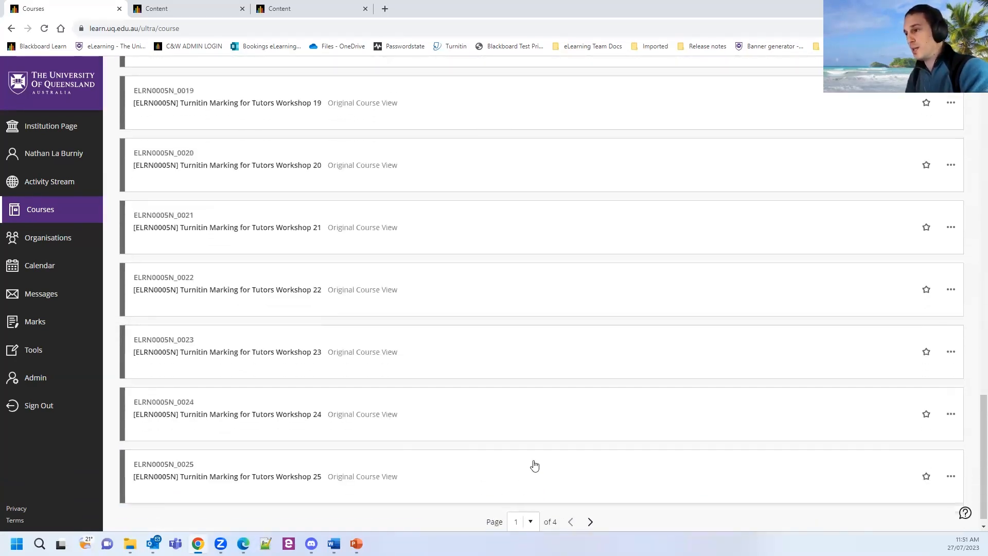
Jump to page 3 of the Tutors results, starting at Learn.UQ Basics for Tutors training course 01.
left_click(530, 521)
left_click(517, 472)
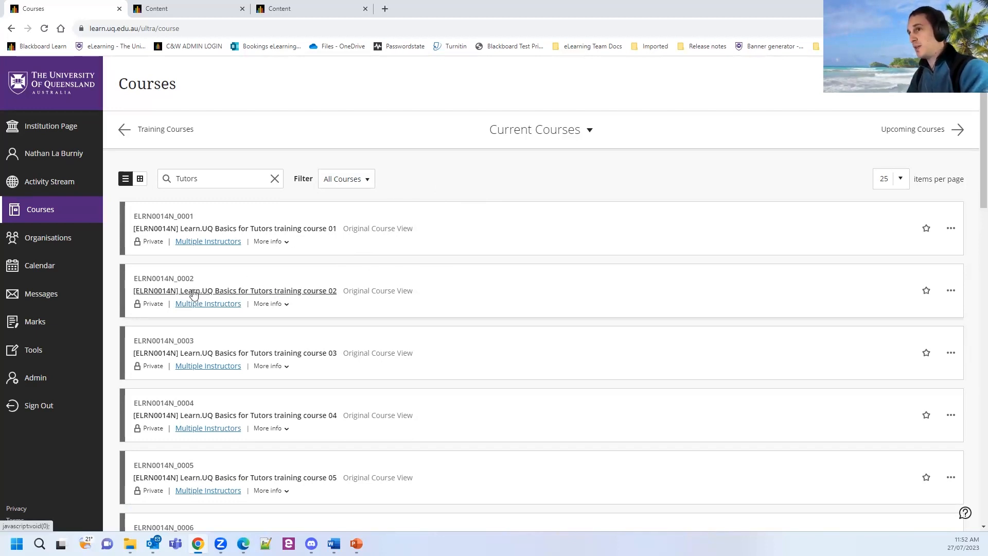
Scroll down through the page 3 Tutors results to the pagination bar.
left_click(311, 292)
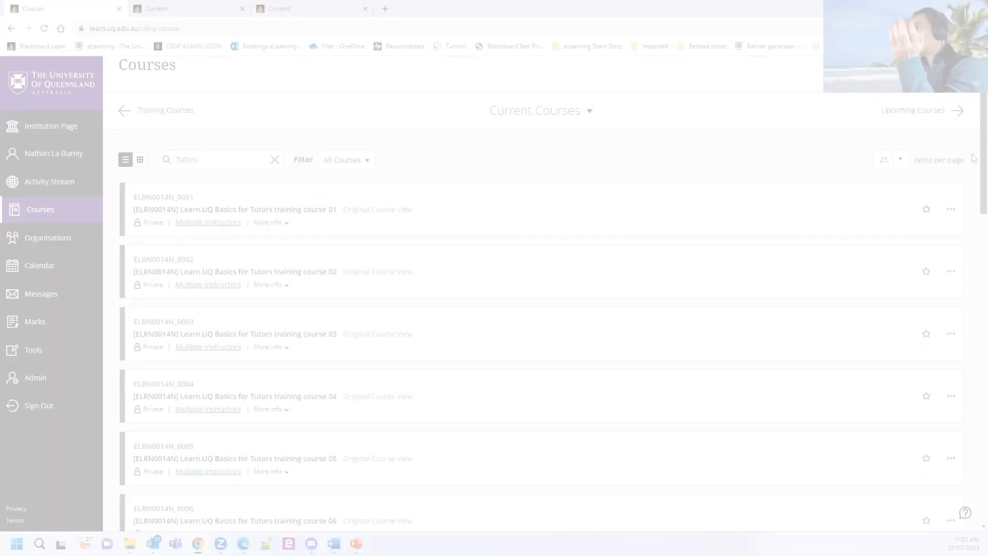
left_click_drag(973, 158, 972, 164)
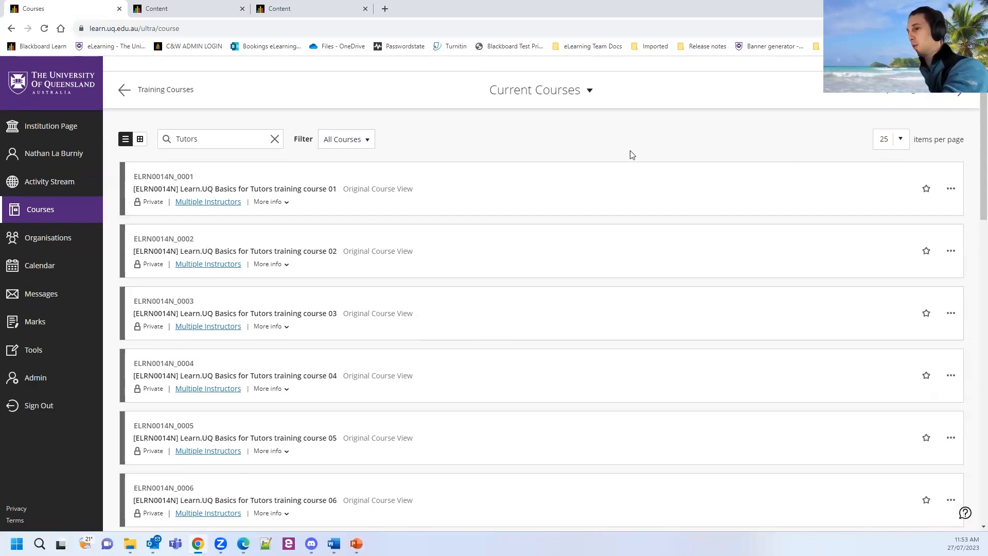
scroll(630, 154, "down", 1)
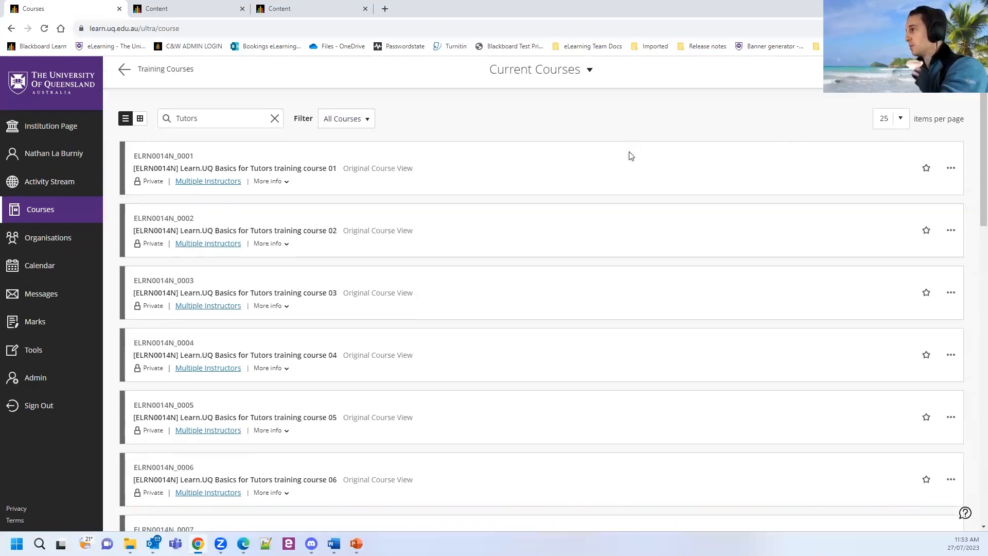
scroll(580, 290, "down", 20)
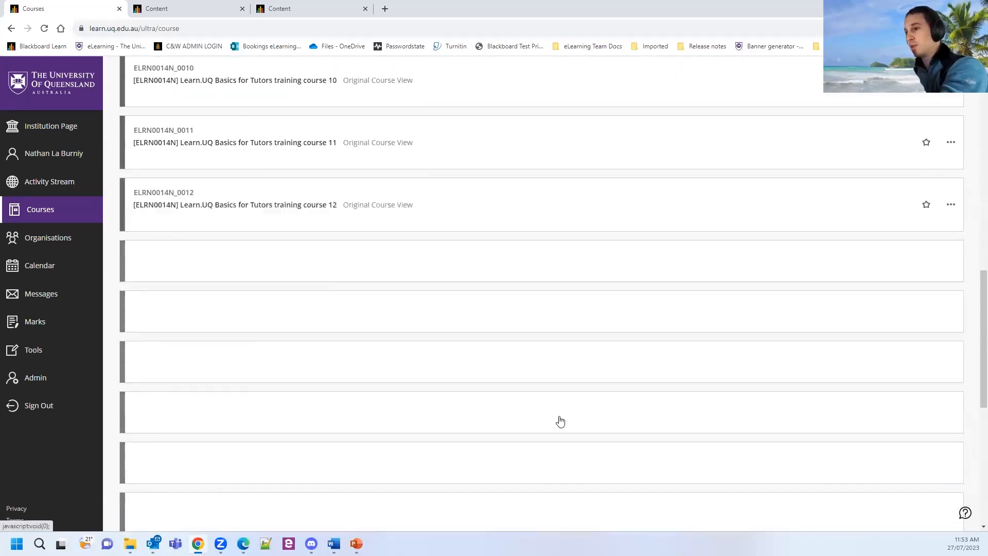
scroll(549, 525, "down", 2)
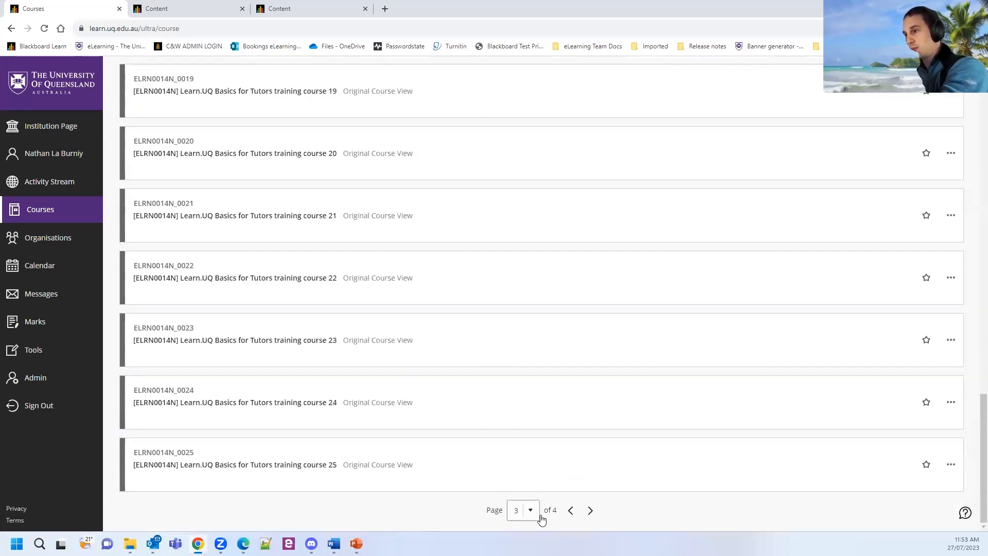
Go to the last results page (page 4) and open Learn.UQ Basics for Tutors training course 35.
left_click(530, 510)
left_click(522, 486)
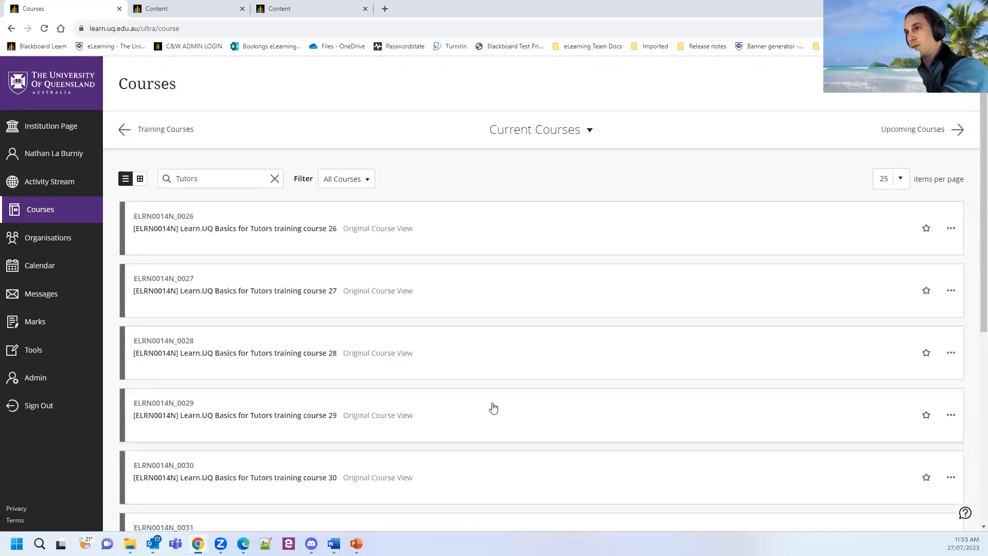
scroll(375, 287, "down", 6)
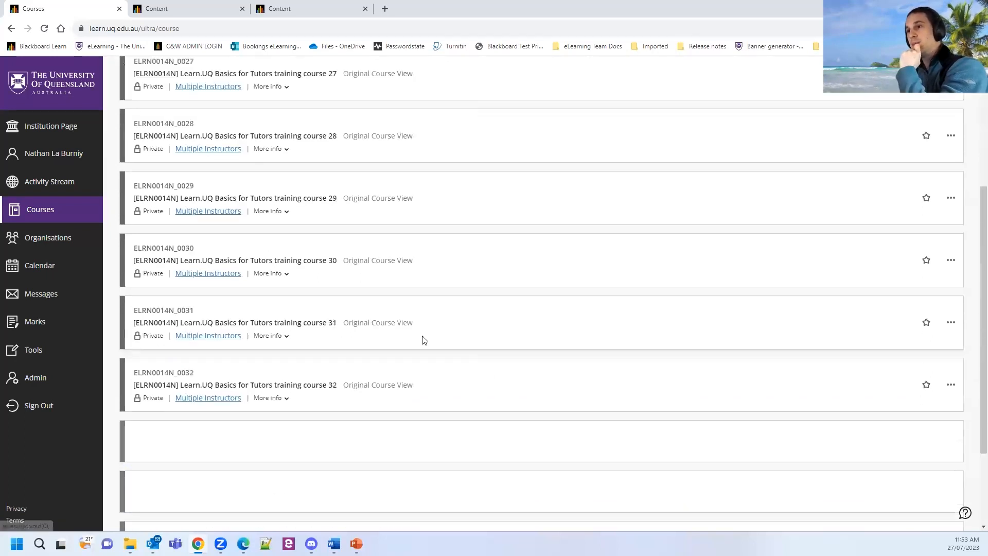
scroll(366, 418, "down", 1)
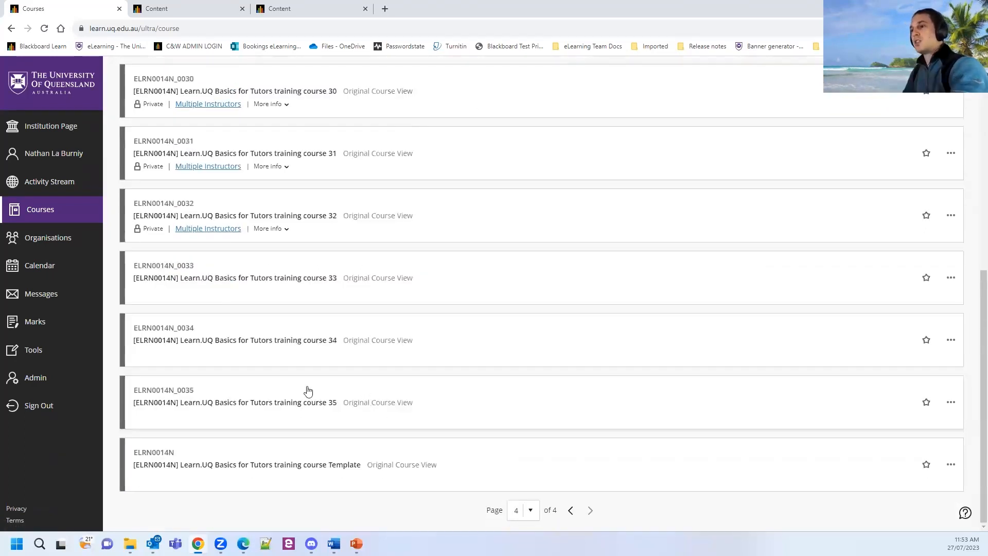
left_click(247, 402)
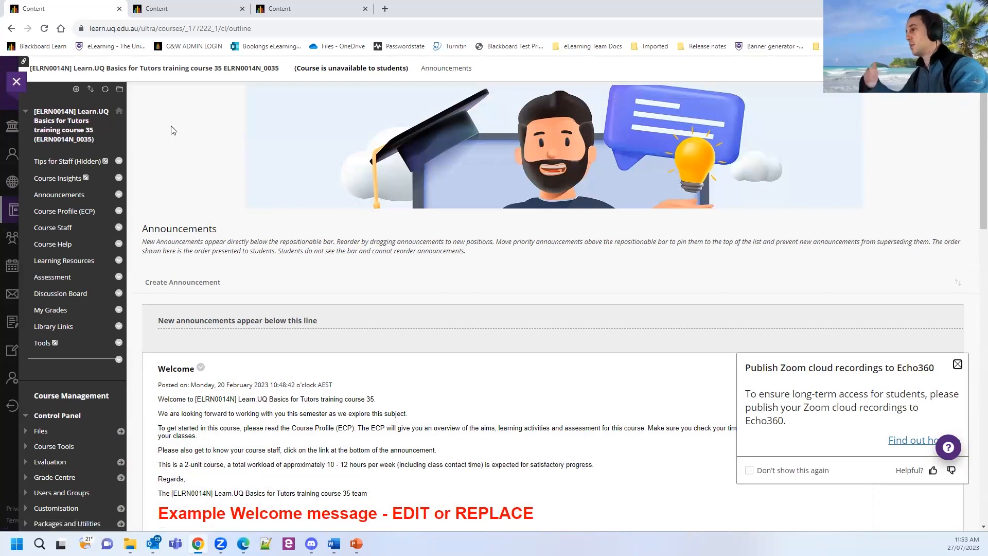
Go back to Courses, reopen training course 35, then switch to the ENGG1700 course tab.
left_click(17, 82)
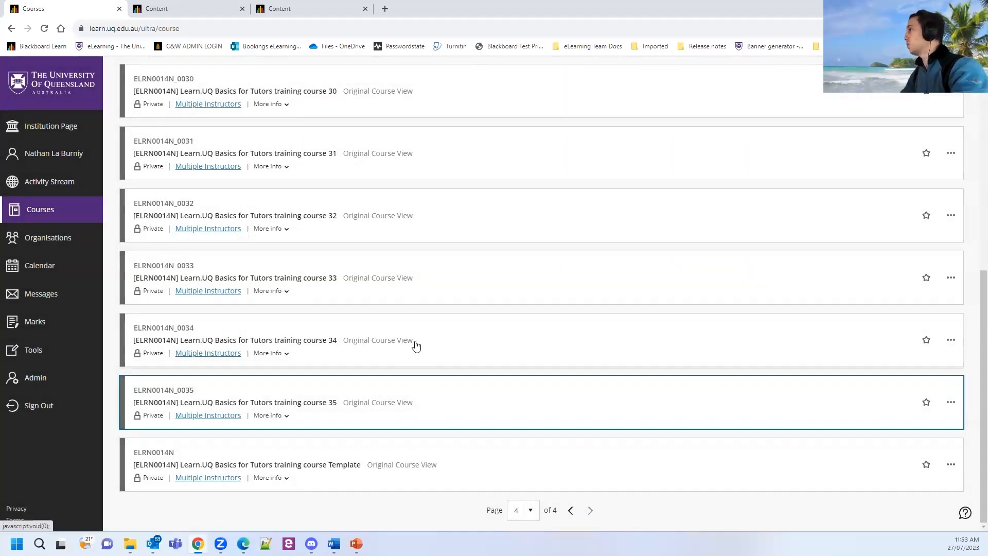
left_click(286, 402)
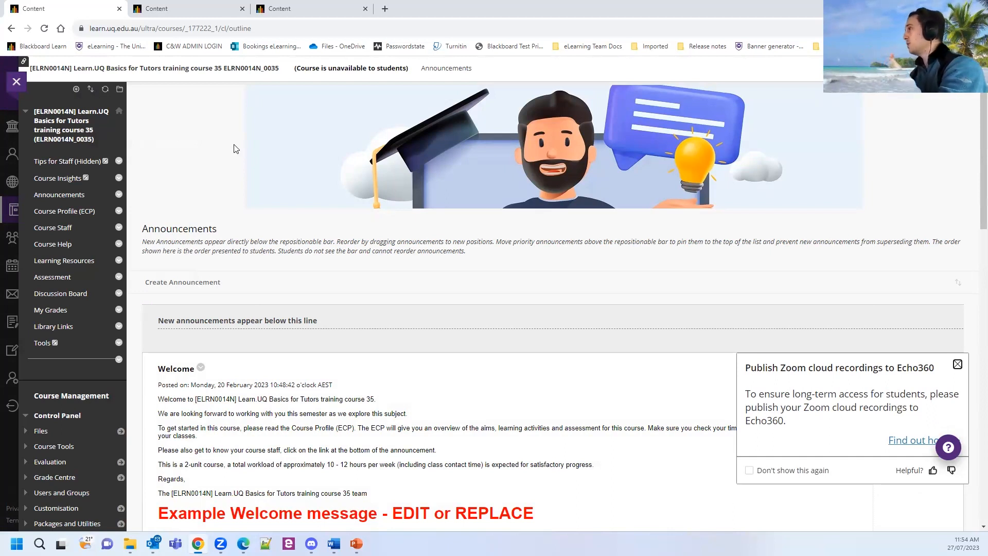
left_click(191, 12)
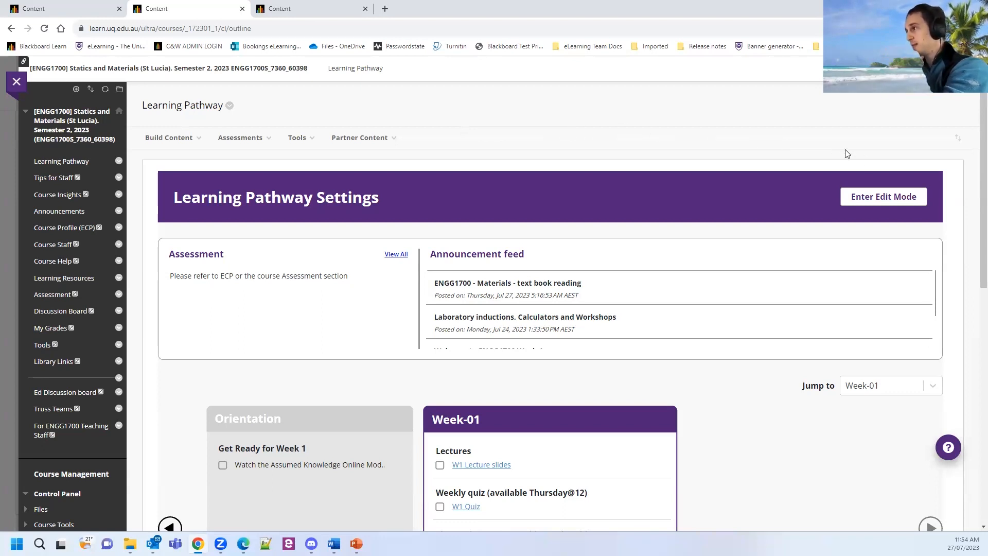
Scroll through the ENGG1700 Learning Pathway's Orientation and Week-01 modules and back up.
scroll(972, 162, "down", 1)
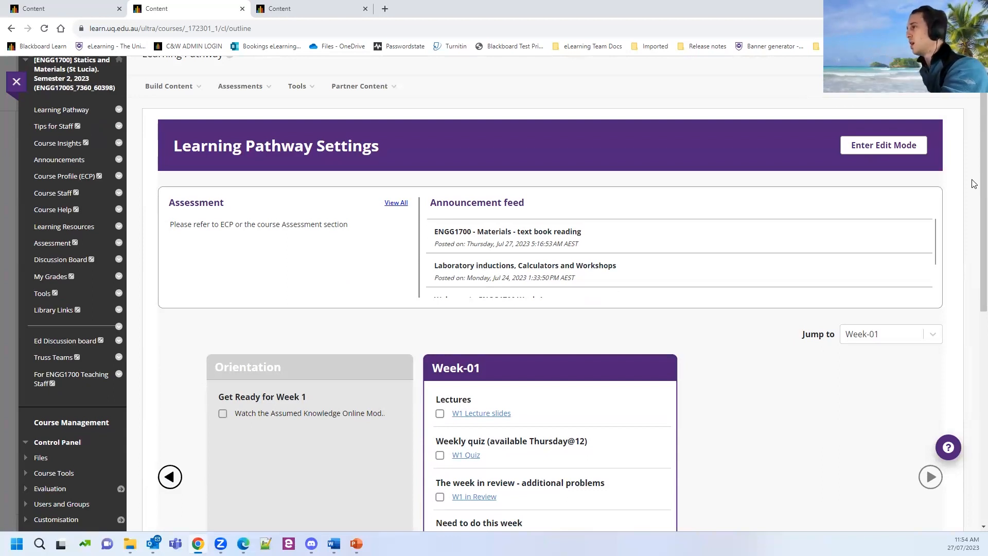
scroll(974, 183, "down", 2)
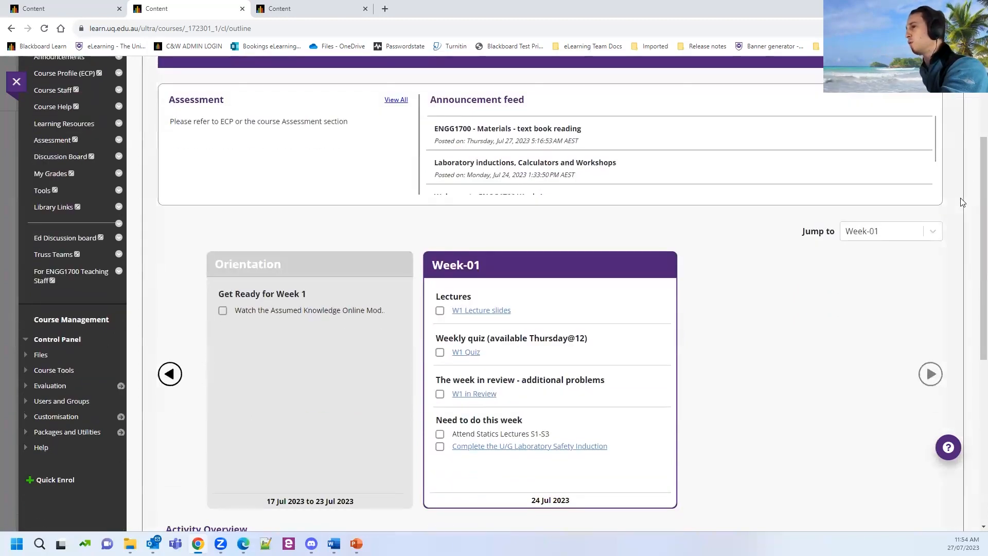
scroll(966, 211, "up", 1)
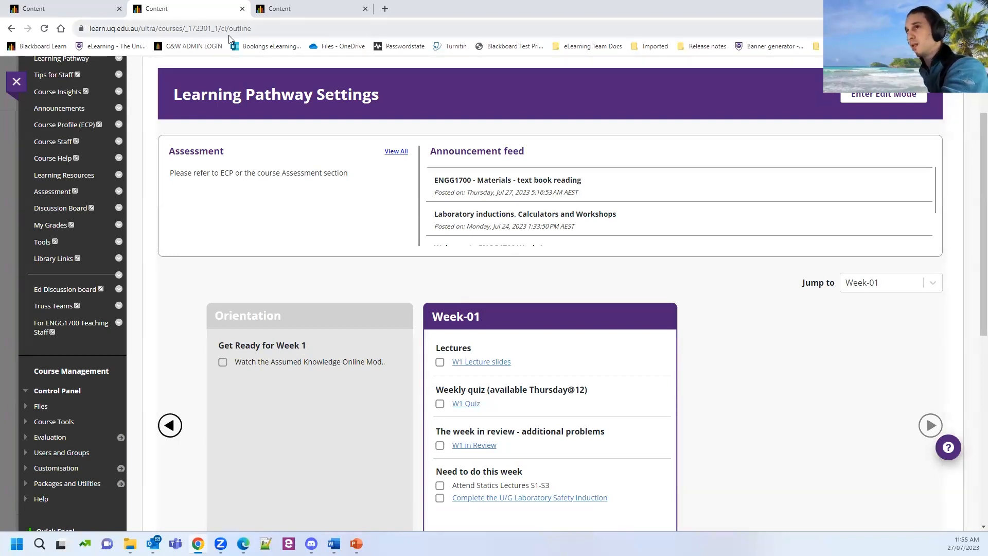
scroll(196, 196, "up", 2)
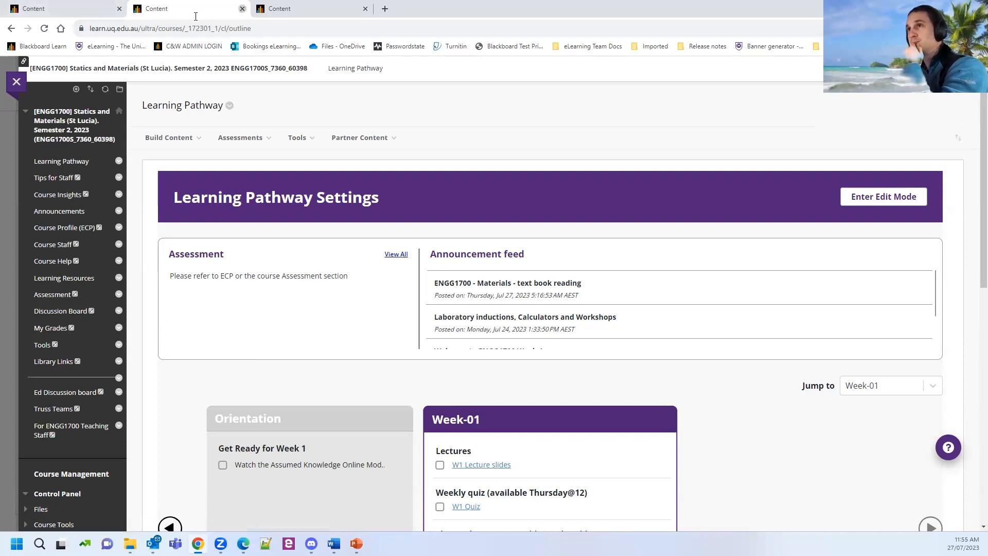
Close the ENGG1700 tab, dismiss the Echo360 recordings notice, and bring the browser forward.
left_click(242, 9)
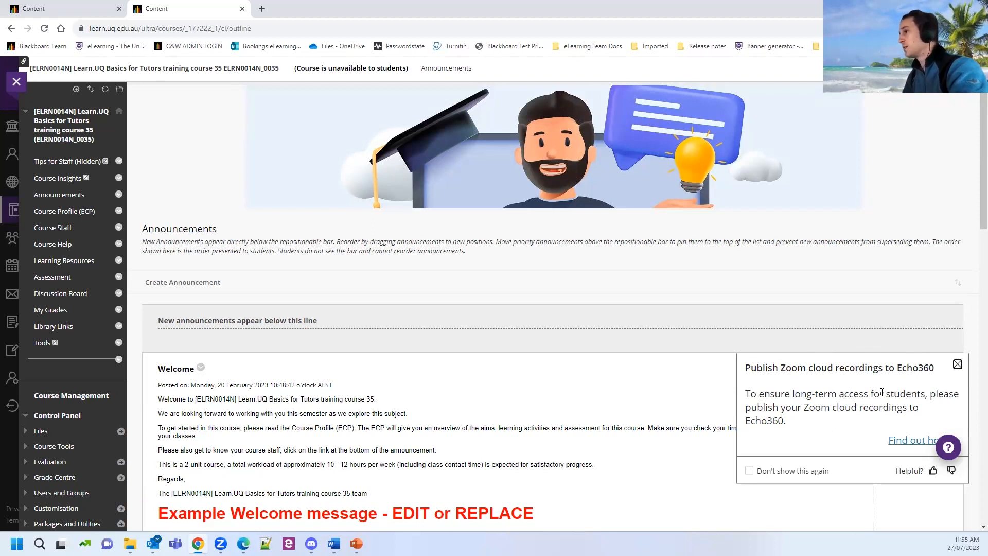
left_click(956, 366)
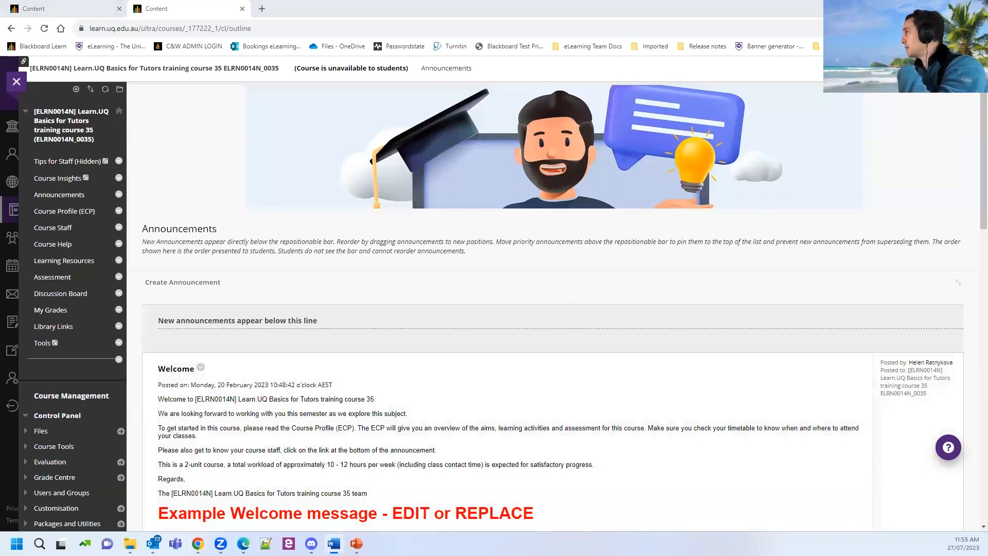
key("alt+Tab")
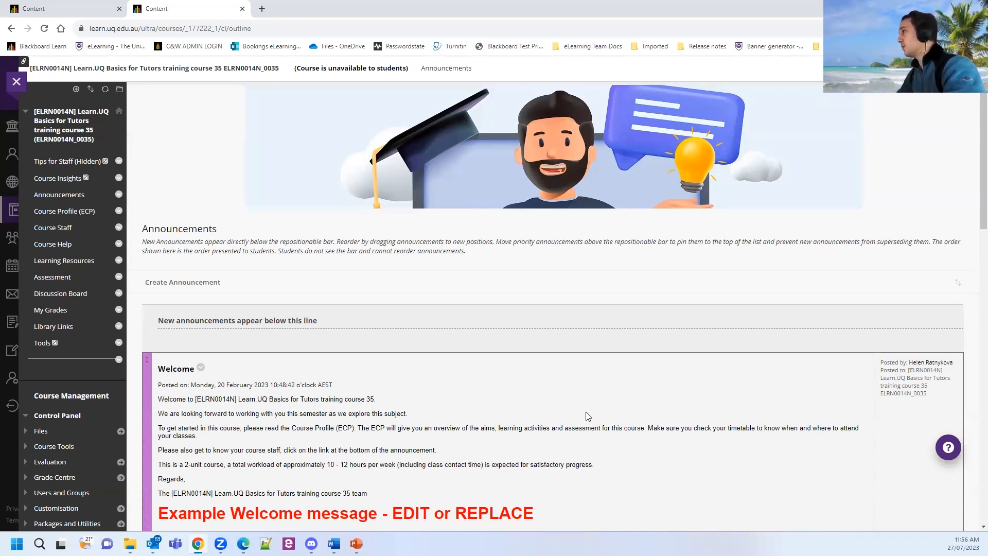
Scroll through course 35's Announcements, past the Welcome message and eLearning Solutions post.
scroll(741, 393, "down", 1)
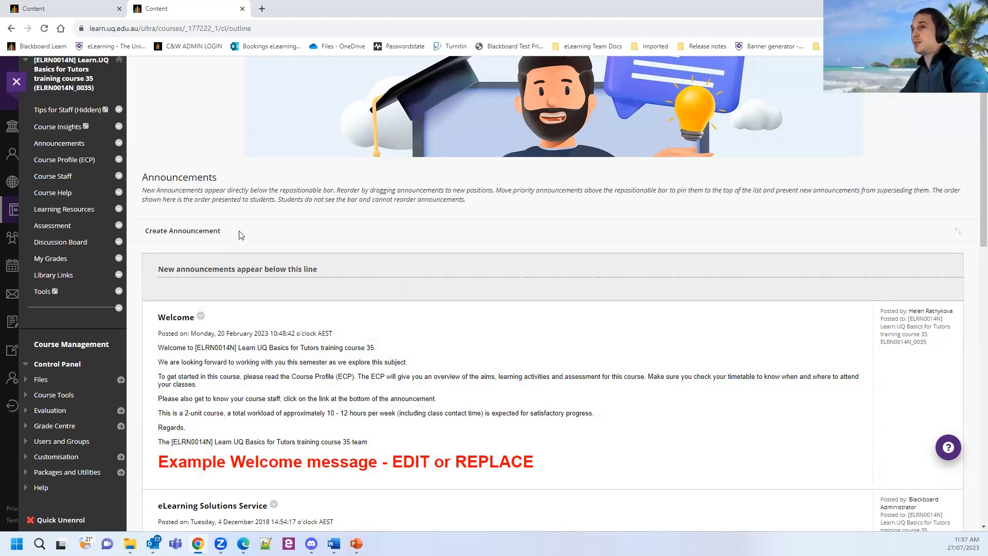
scroll(279, 286, "up", 1)
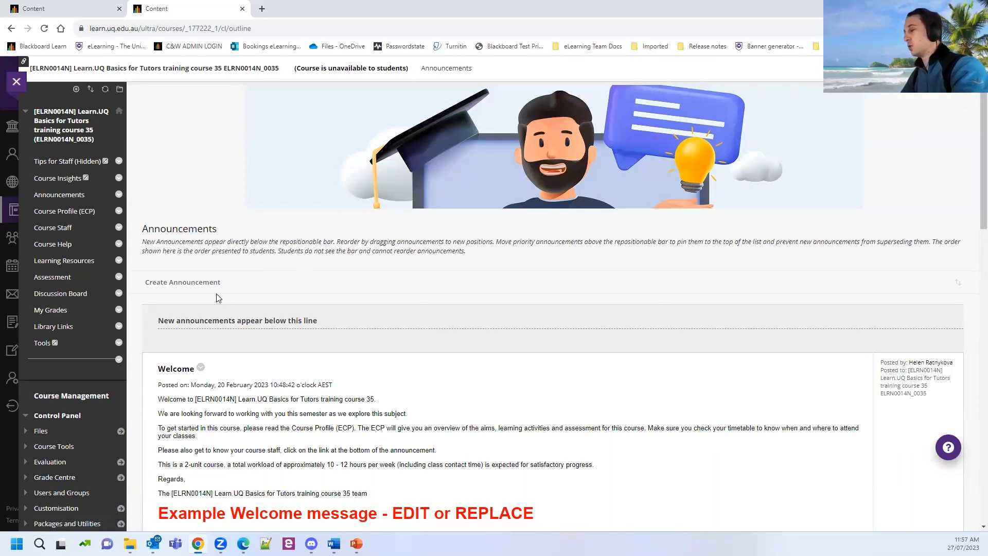
Start a new announcement with the subject 'Welcome to week 1'.
left_click(171, 286)
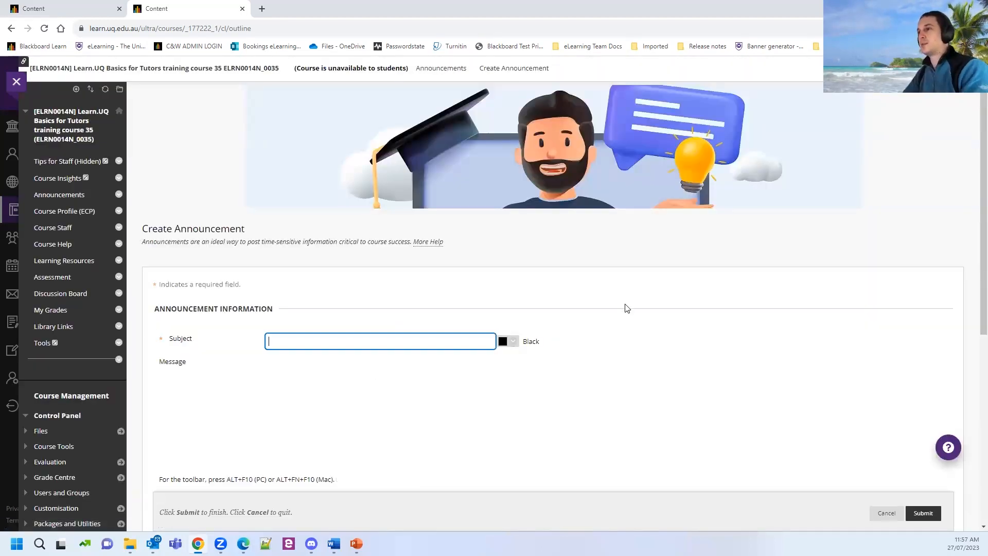
scroll(624, 304, "down", 4)
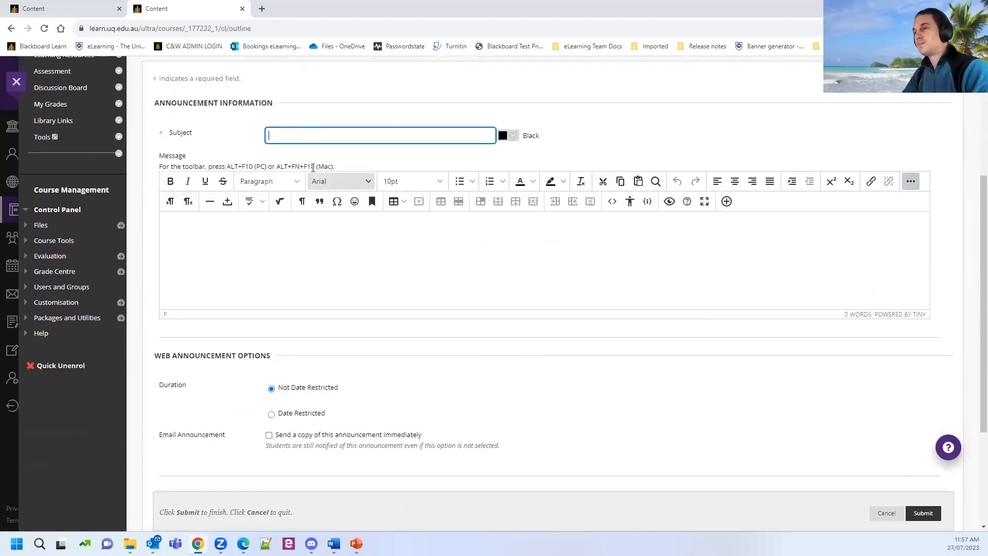
double_click(186, 133)
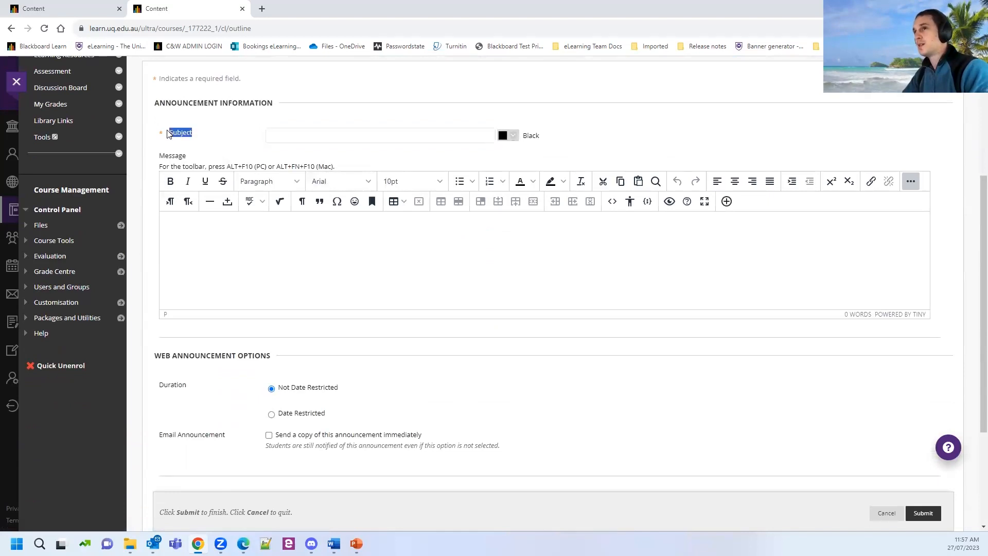
left_click(287, 135)
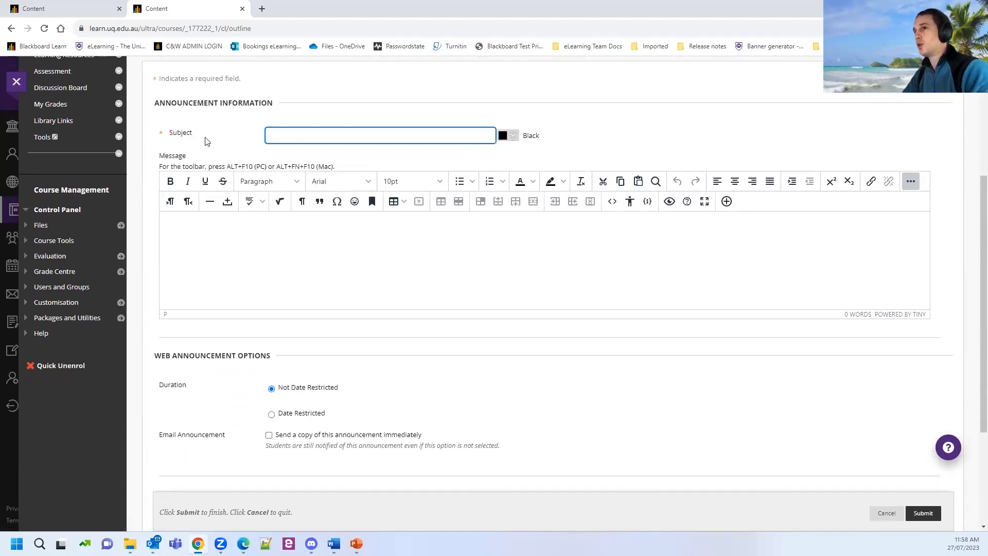
key("ctrl")
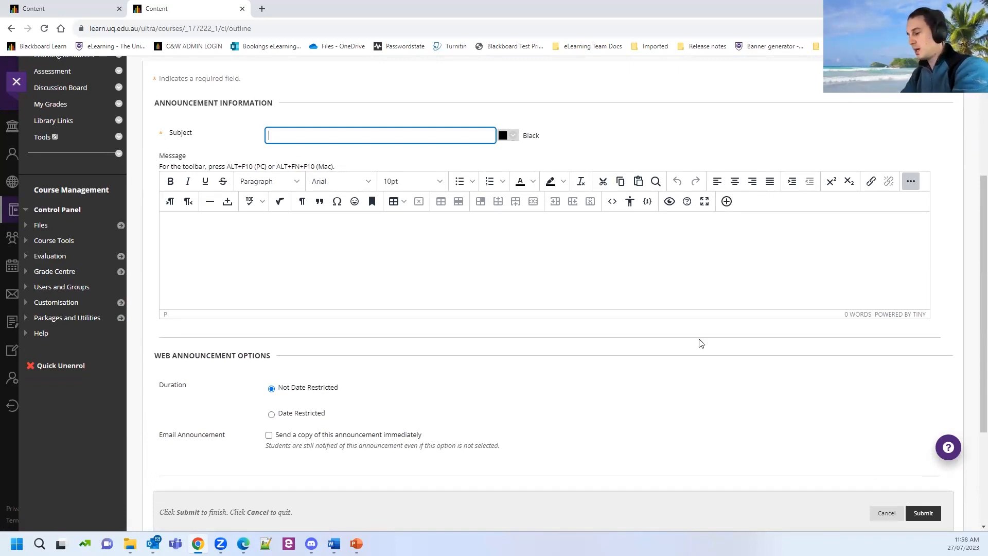
type("Wel")
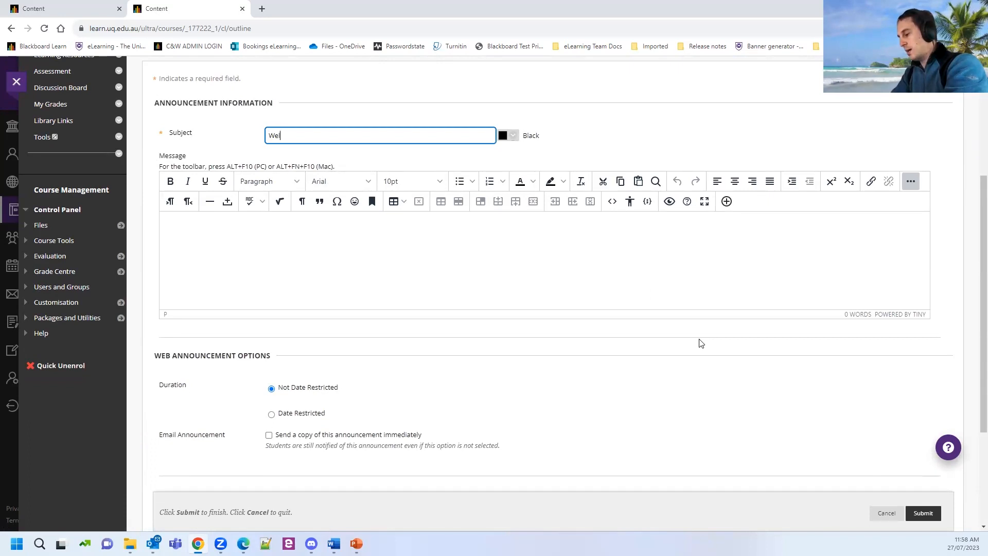
type("come to week 1")
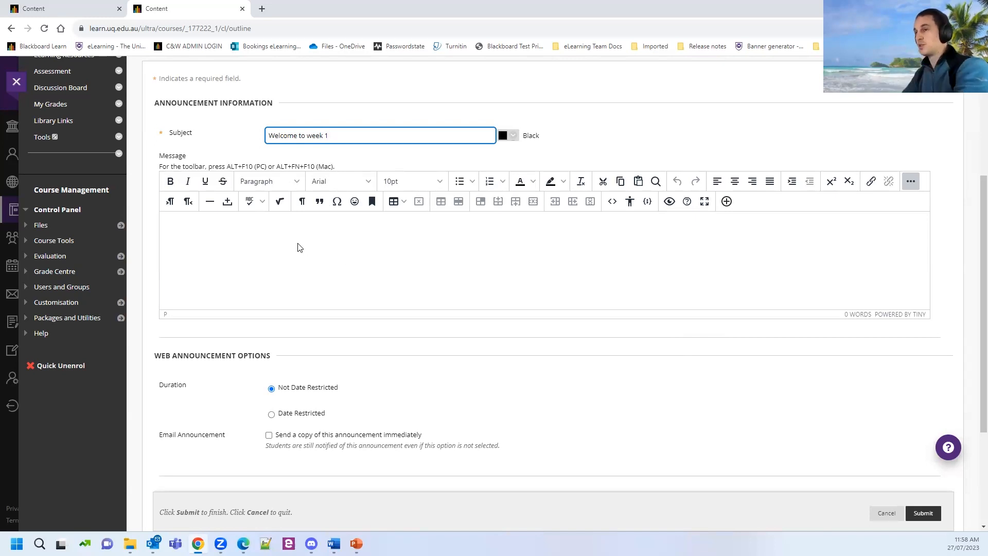
Write the message saying there are no tutorials this week and they start in week 2.
left_click(289, 225)
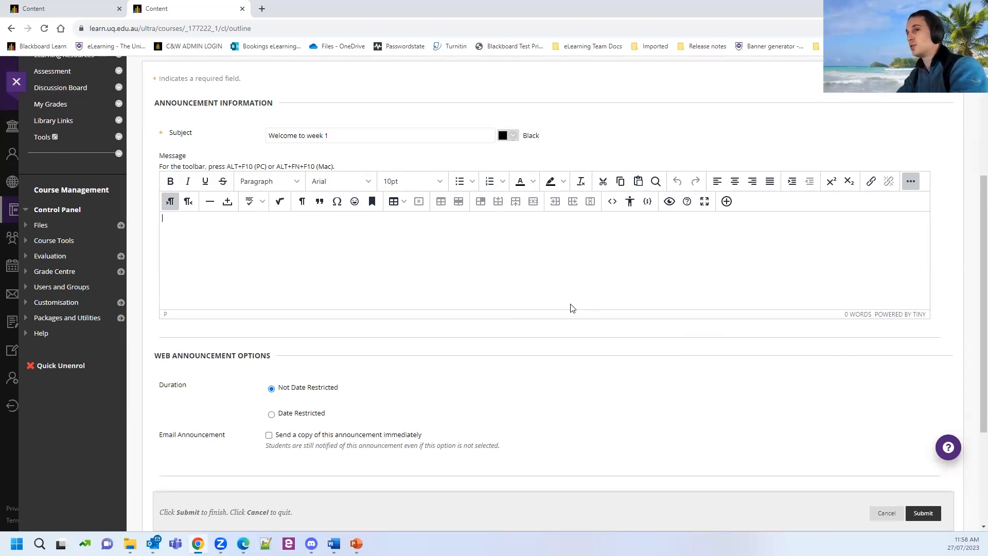
type("Welcome ")
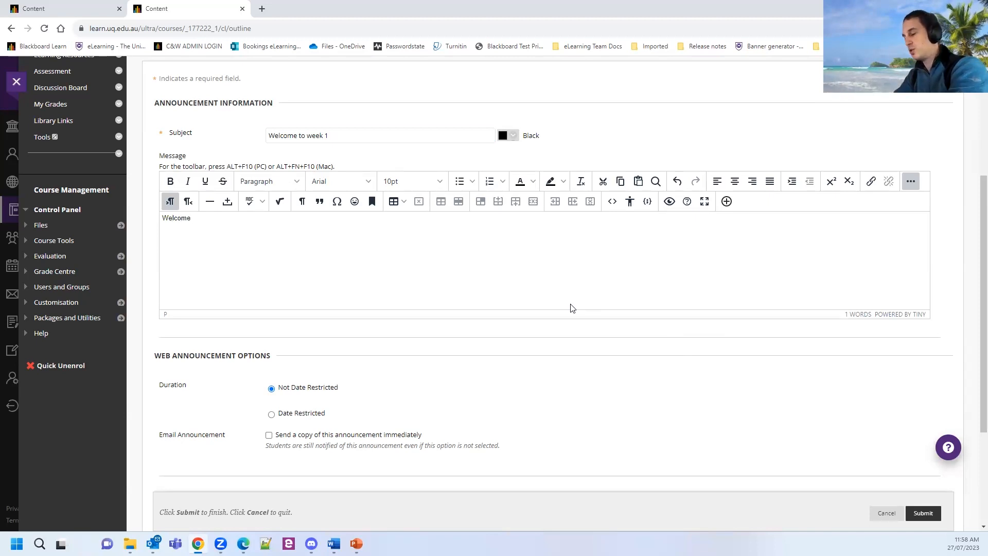
type("to week 1")
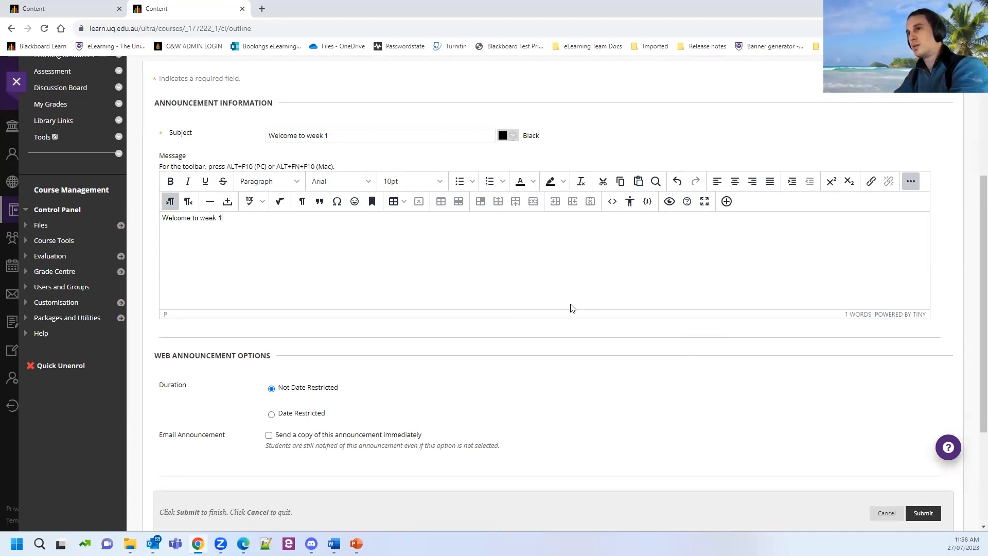
type(". Theere")
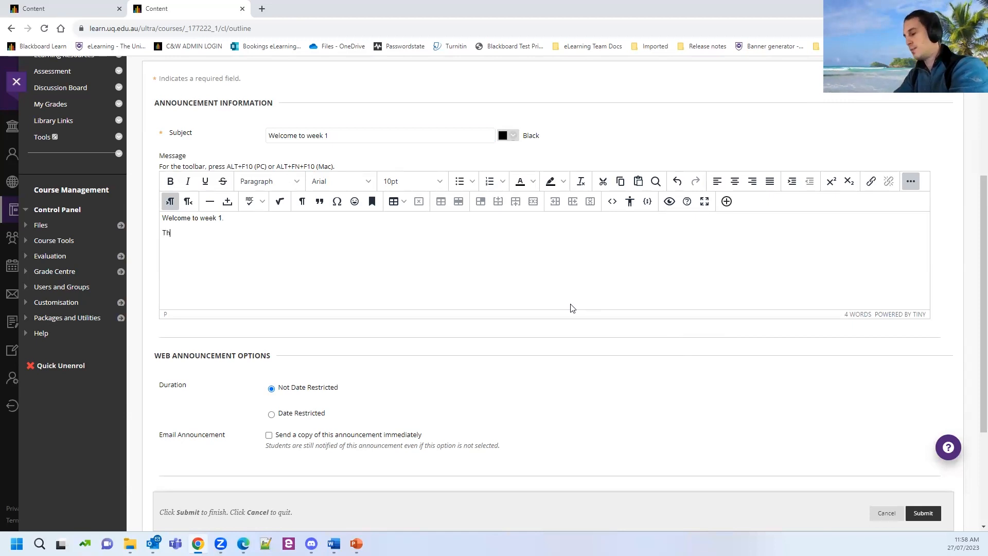
key("BackSpace")
key("BackSpace")
type("r")
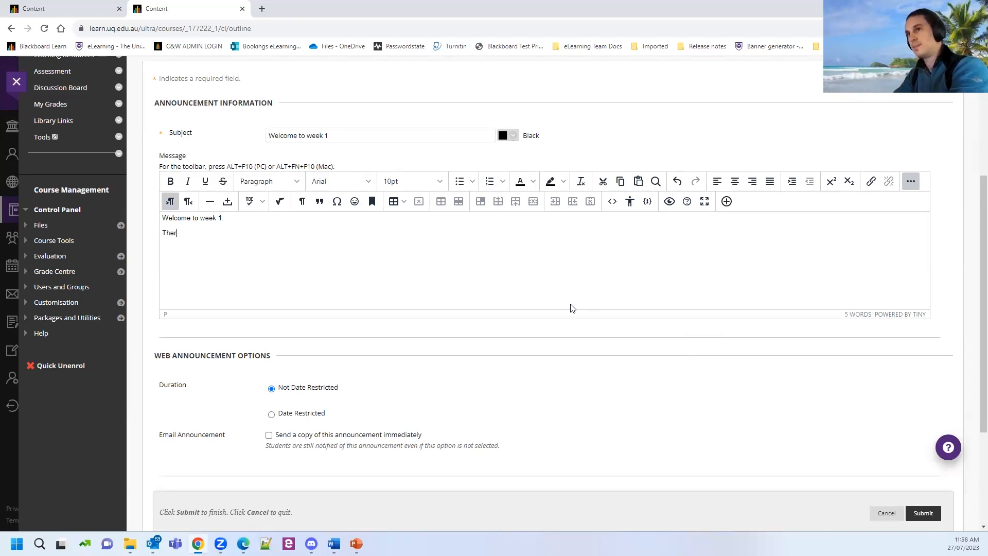
type("e are no tuto")
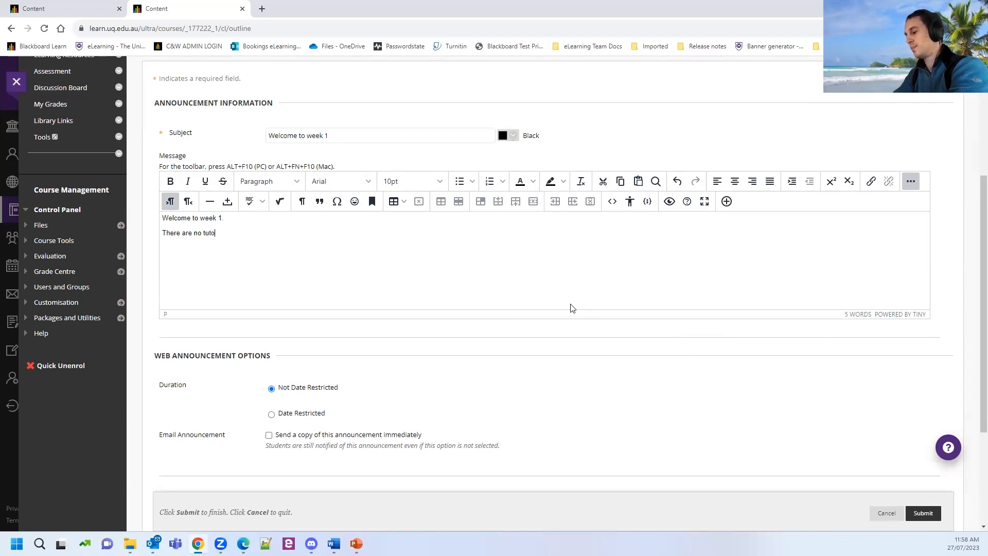
type("rials this week.")
type(" they will start")
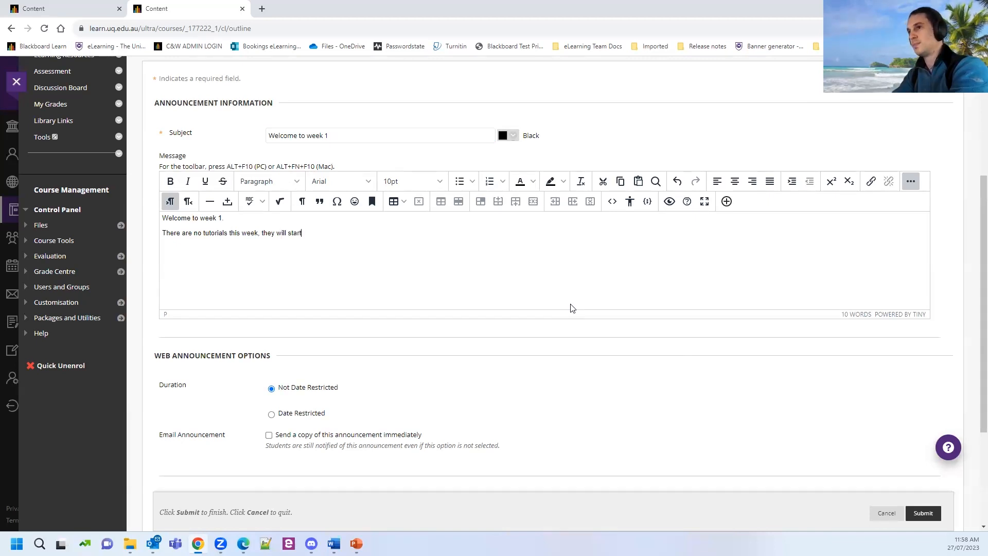
type(" in")
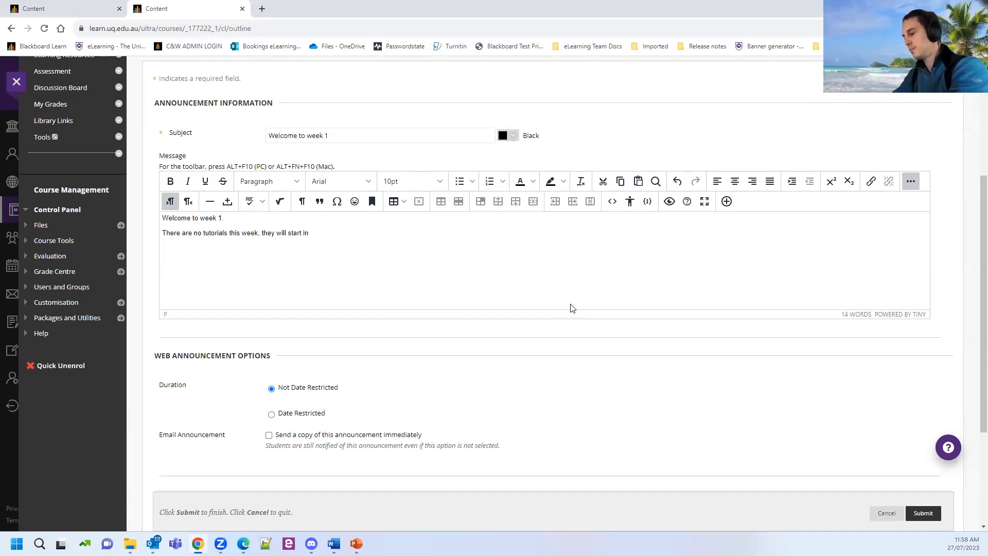
type(" week2")
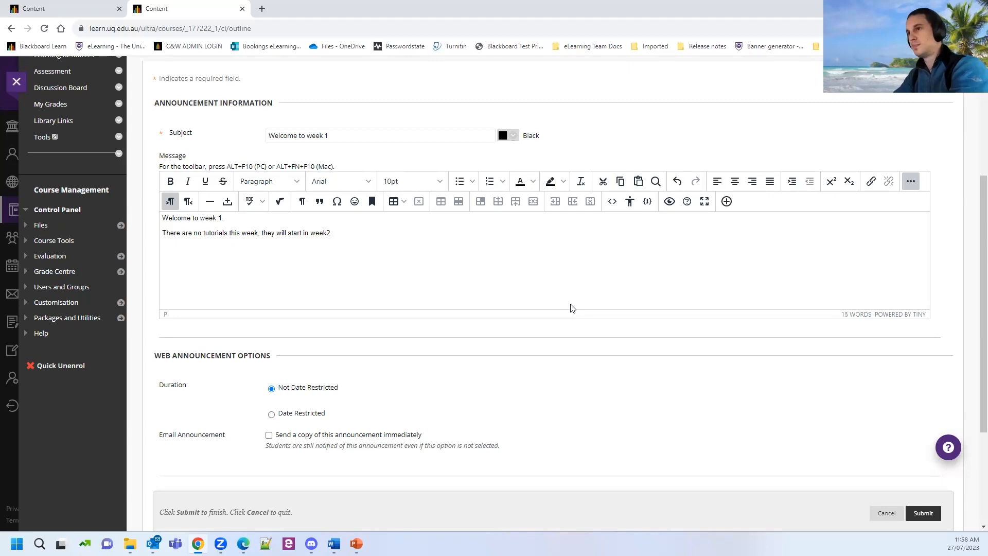
key("BackSpace")
type(" 2. P")
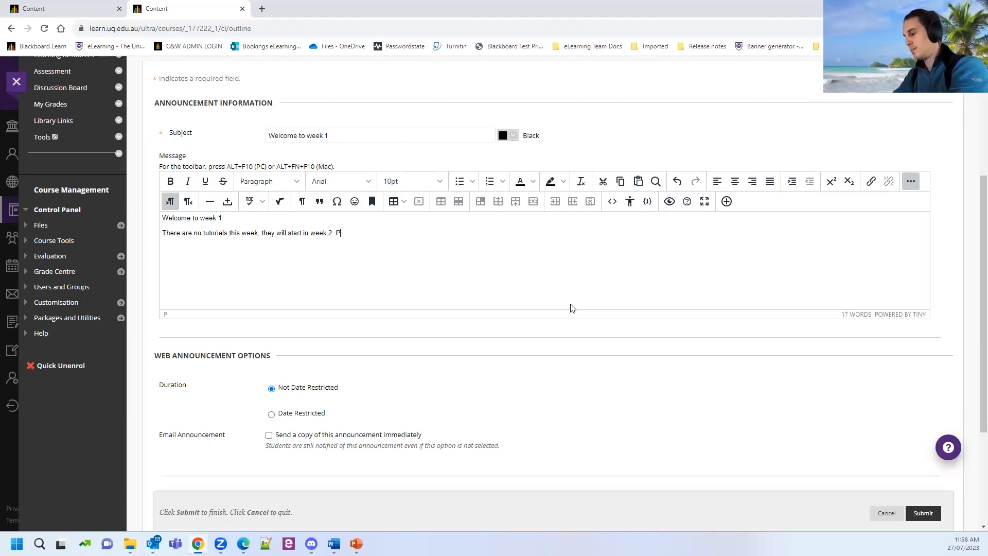
type("lease take time ")
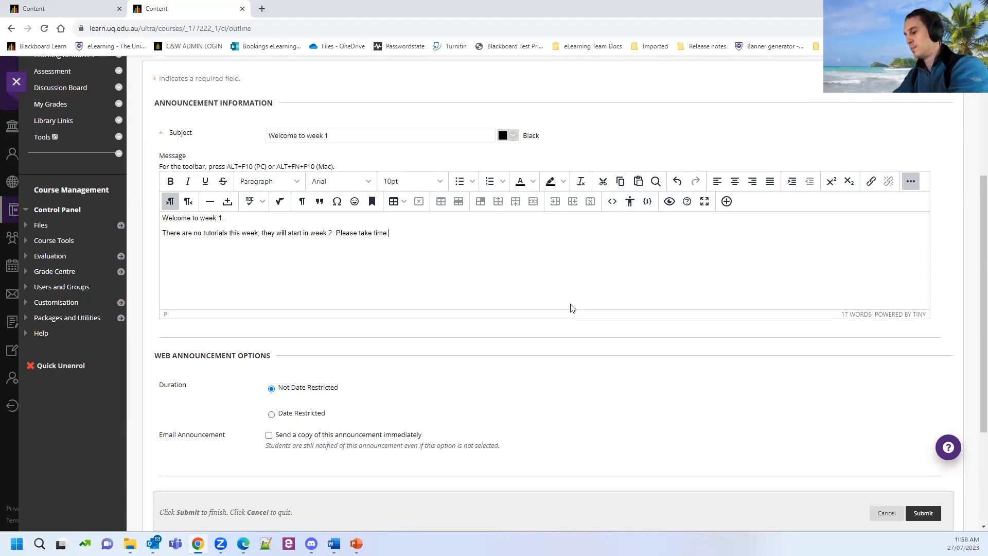
type("to review all")
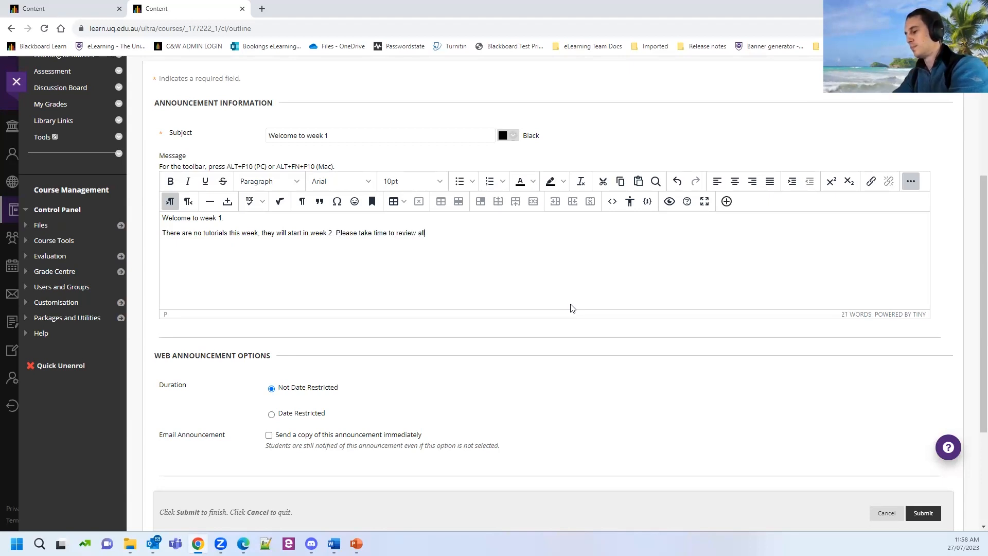
type(" the content ")
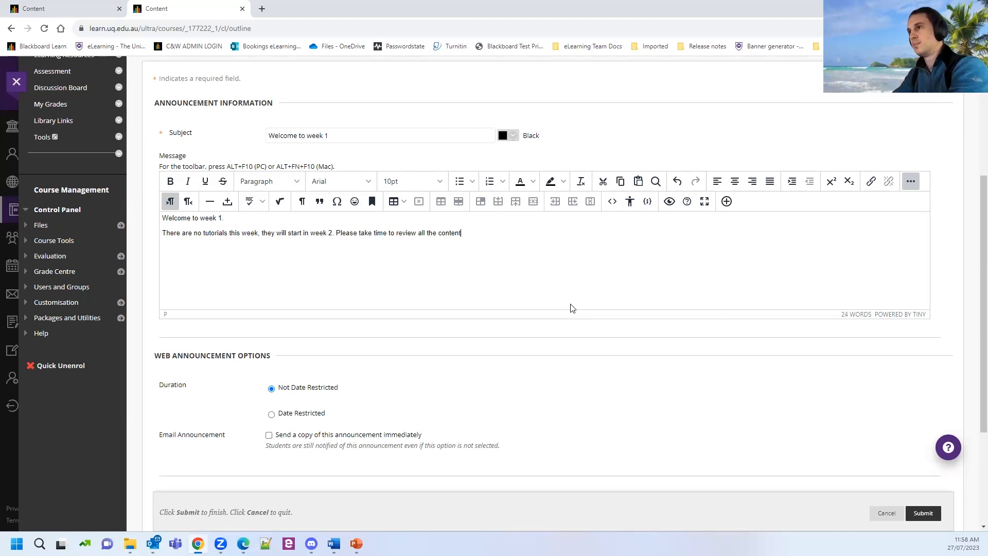
type("found in th")
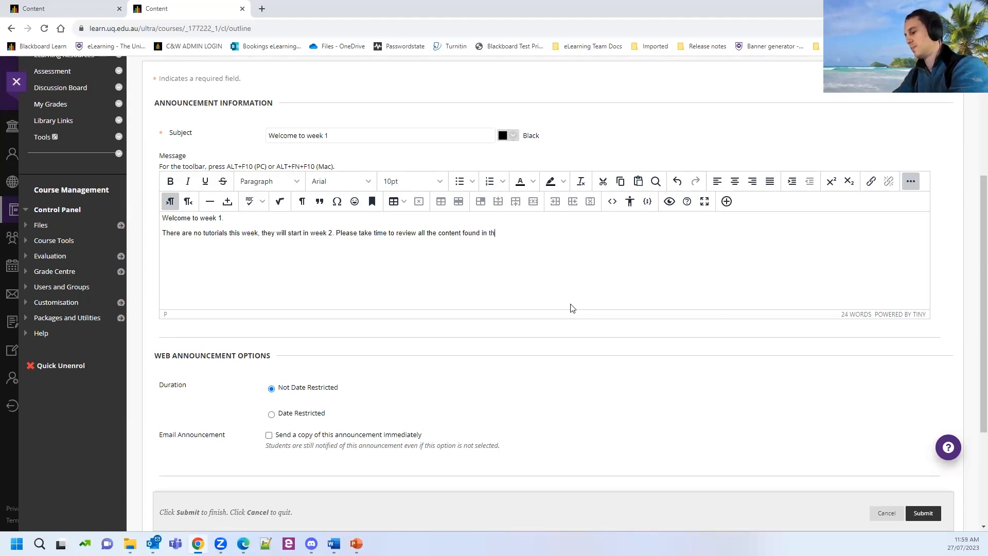
type("e week1 ")
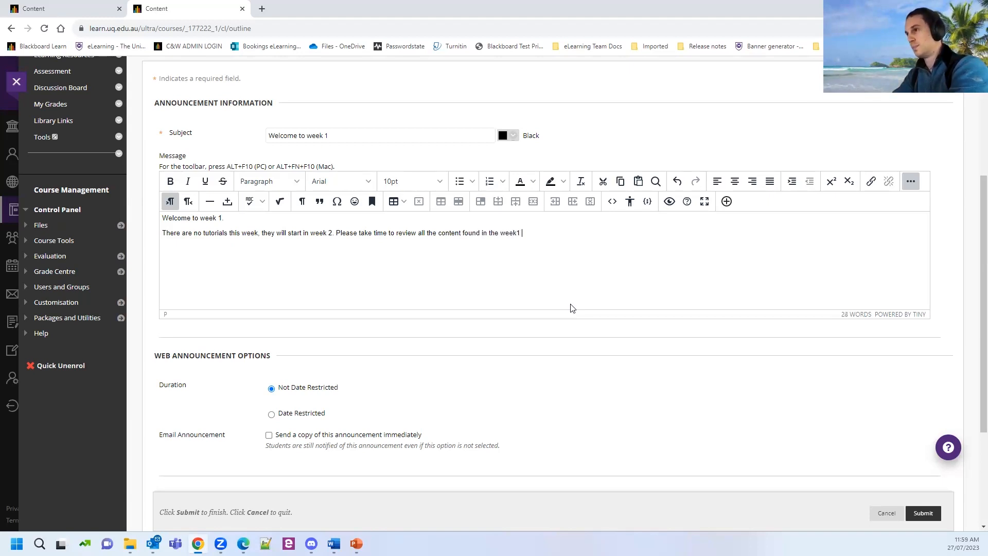
key("BackSpace")
key("BackSpace")
type(" 1")
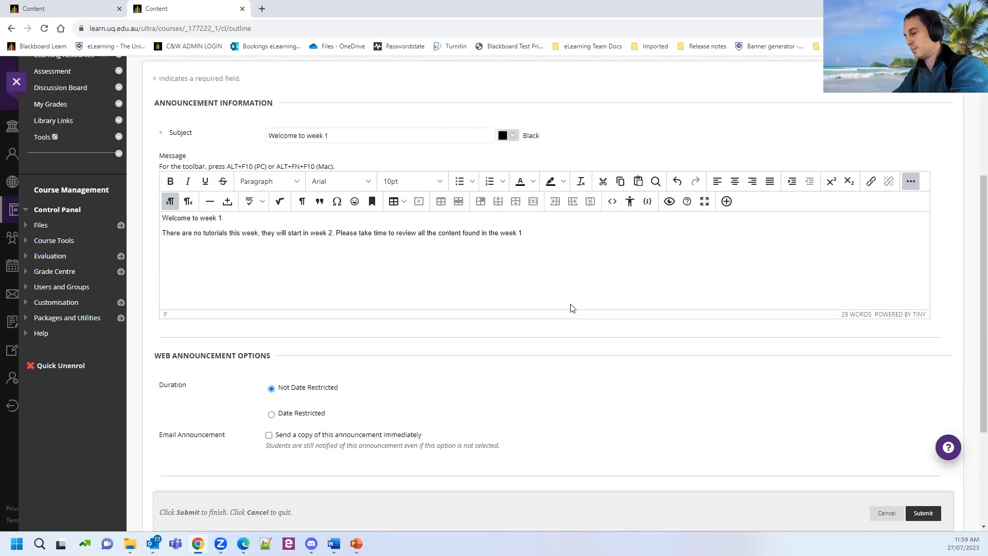
type(" learning res")
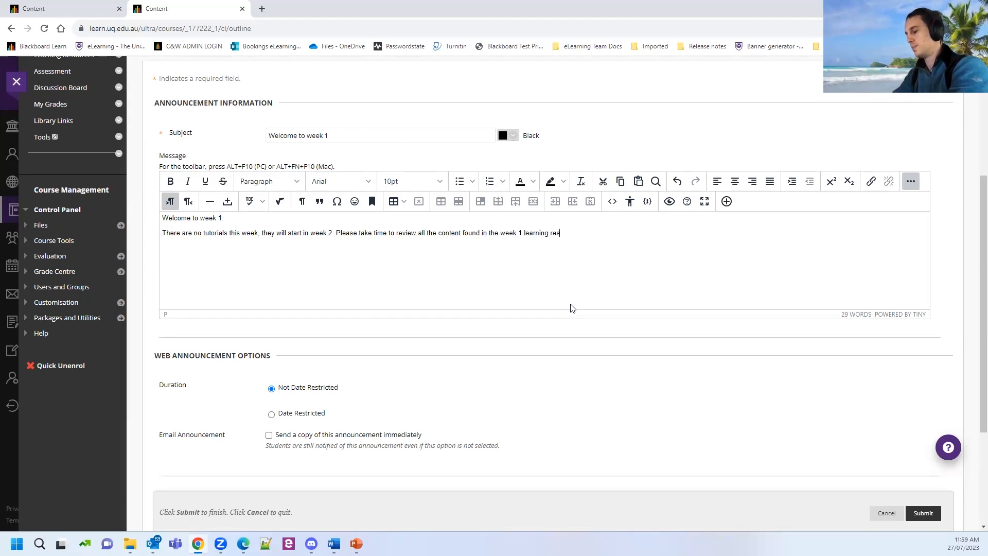
type("ources folder.")
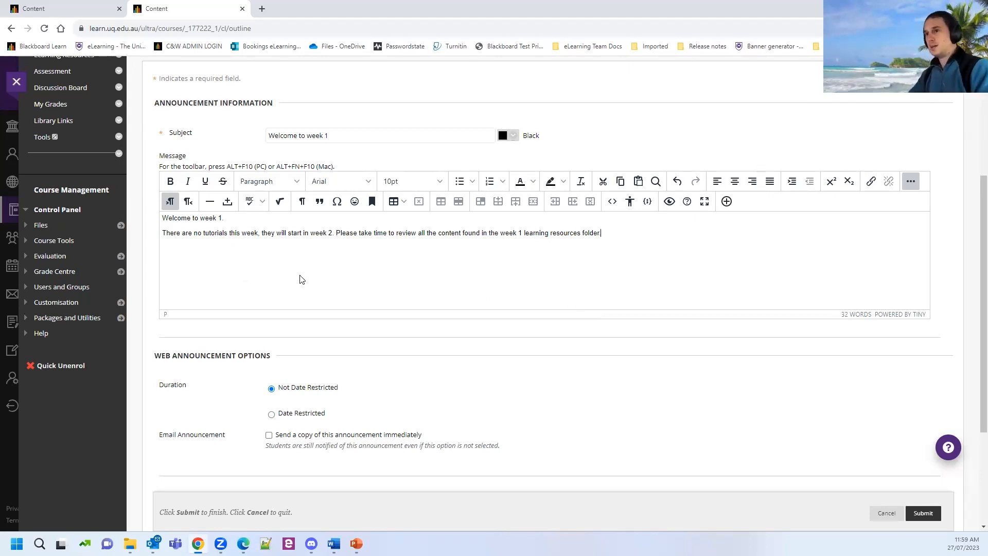
Keep the duration Not Date Restricted and tick sending a copy of the announcement immediately.
scroll(215, 383, "down", 1)
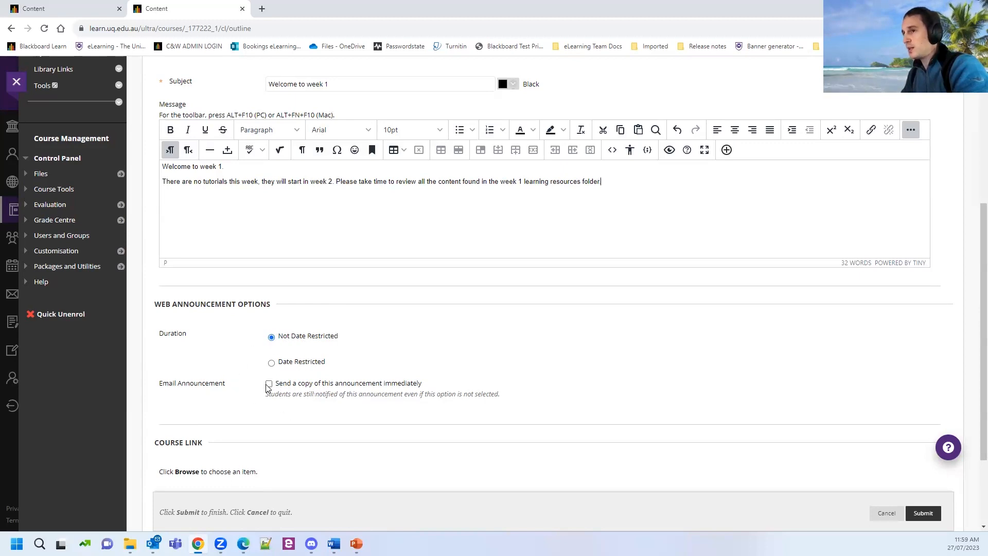
key("ctrl")
key("ctrl")
key("ctrl")
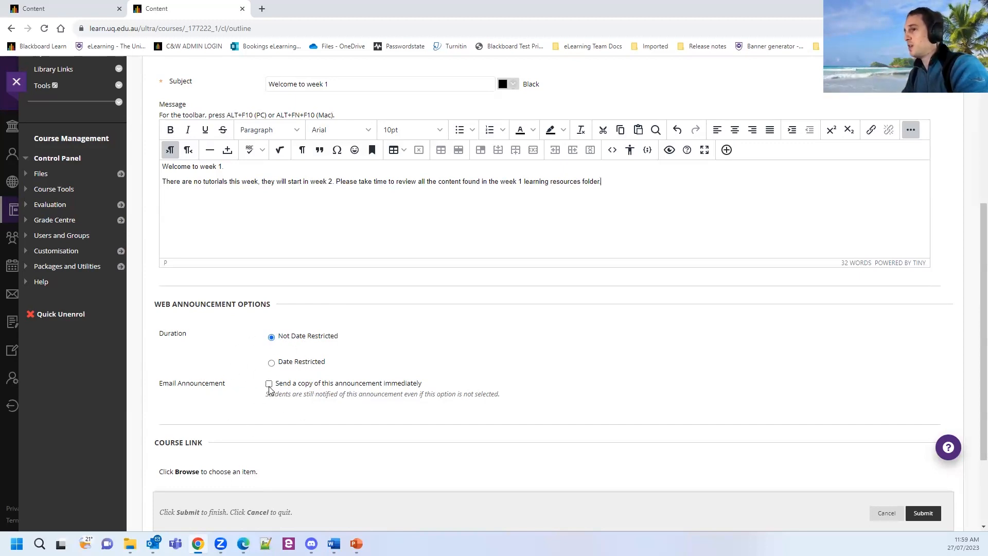
key("ctrl")
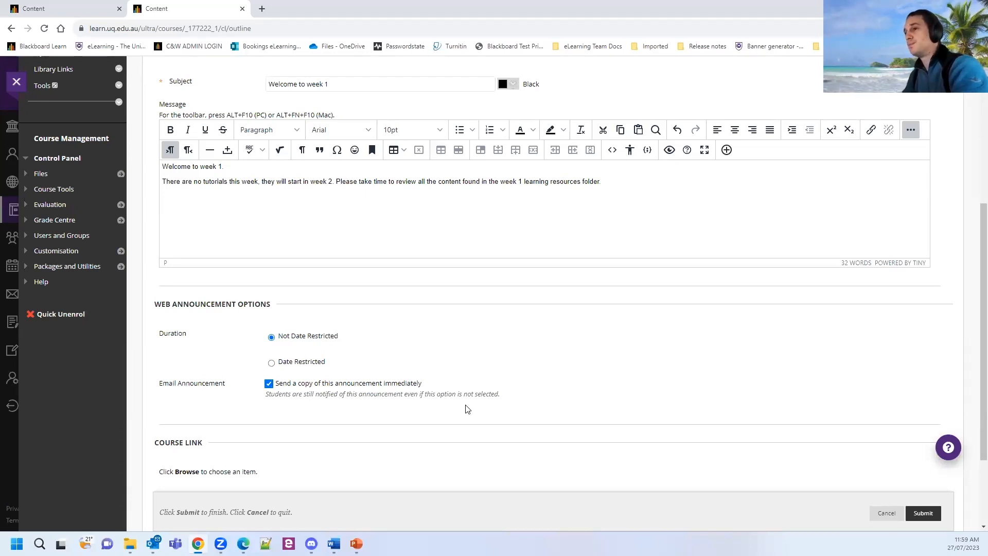
scroll(467, 409, "down", 1)
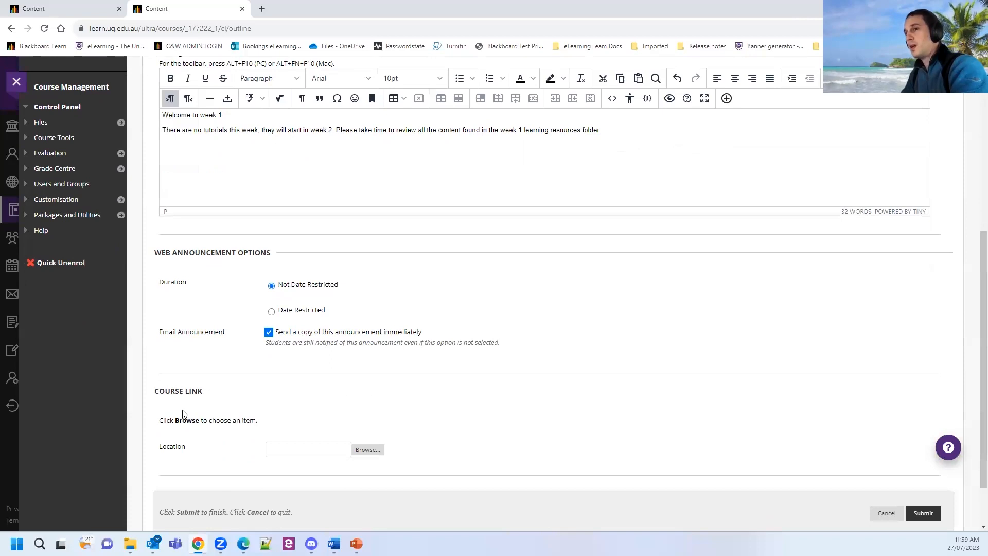
scroll(183, 414, "down", 1)
left_click_drag(155, 338, 246, 343)
left_click(209, 348)
scroll(242, 309, "up", 1)
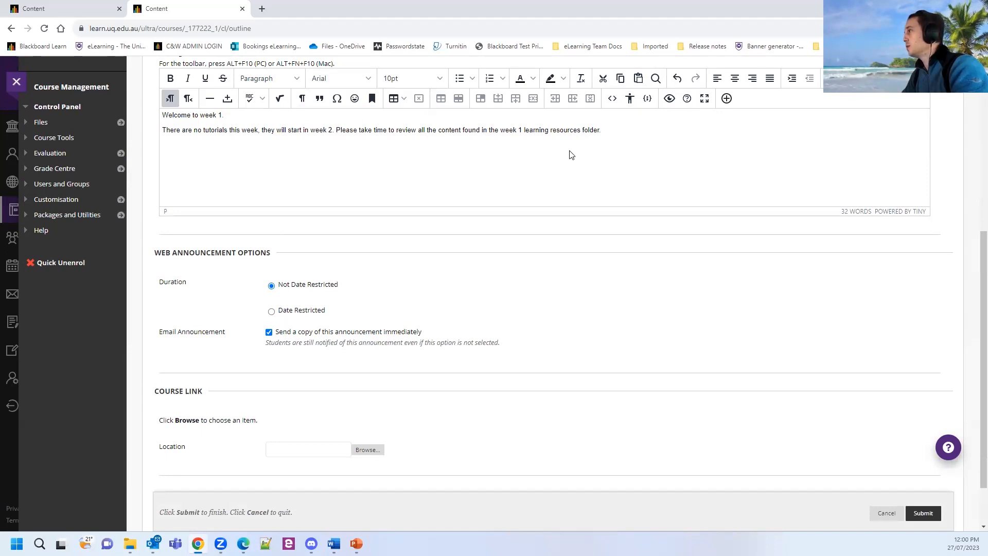
scroll(538, 315, "down", 1)
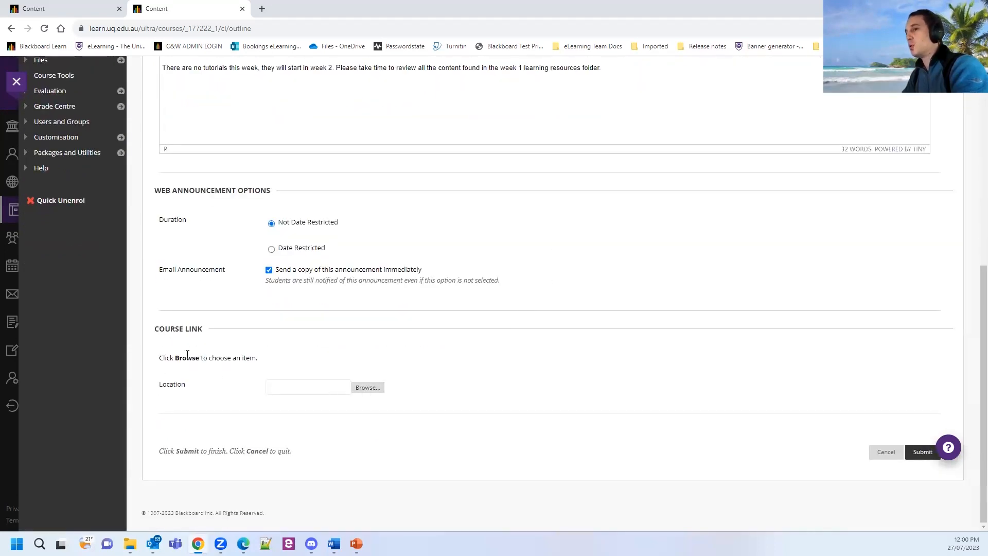
Link the announcement to Learning Resources > Week 1 - The Universe and submit it.
left_click(364, 388)
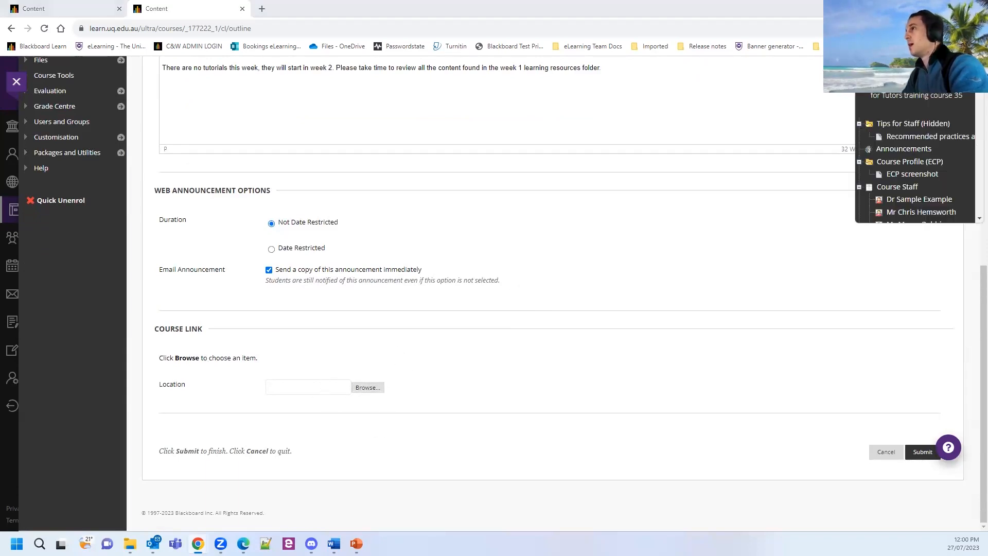
left_click_drag(888, 17, 520, 50)
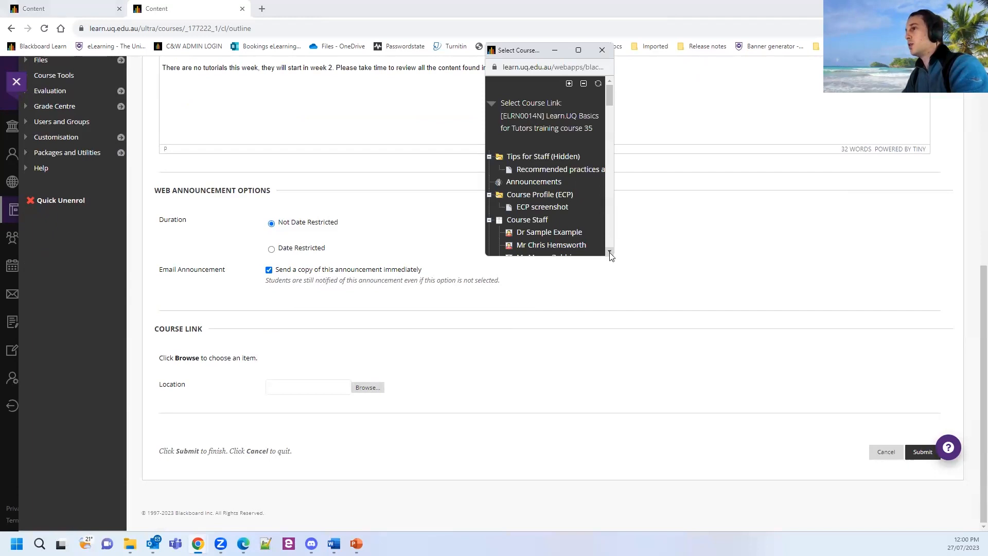
left_click_drag(611, 257, 772, 410)
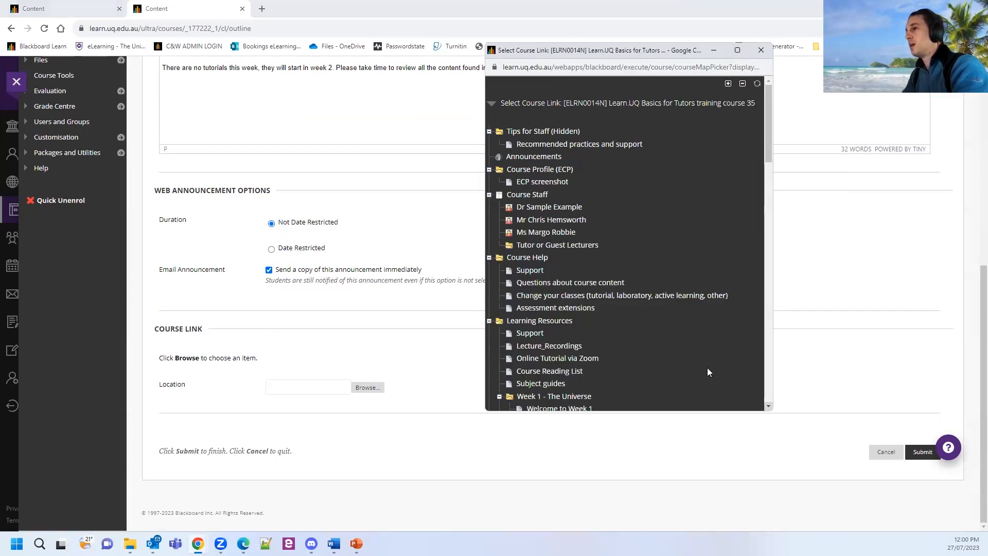
scroll(600, 230, "down", 2)
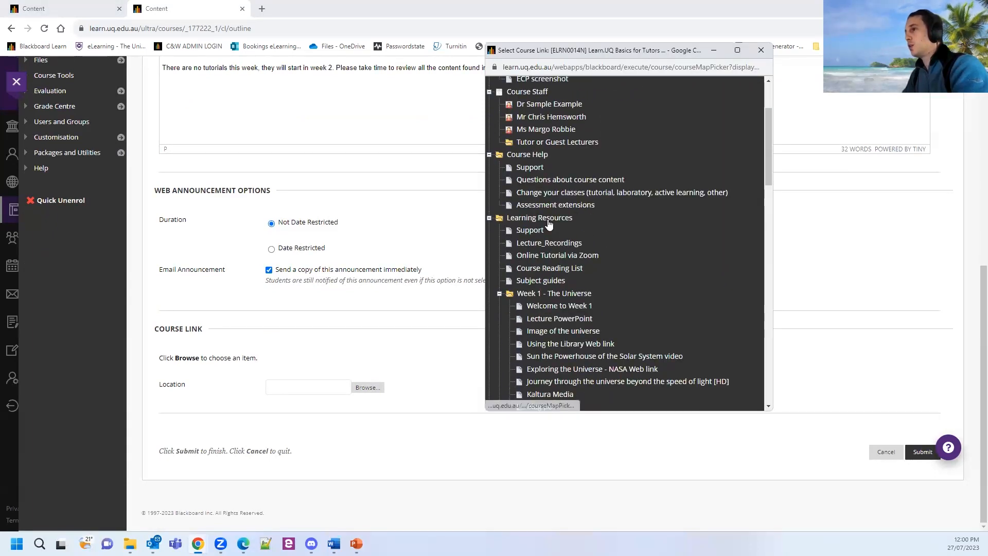
left_click(549, 294)
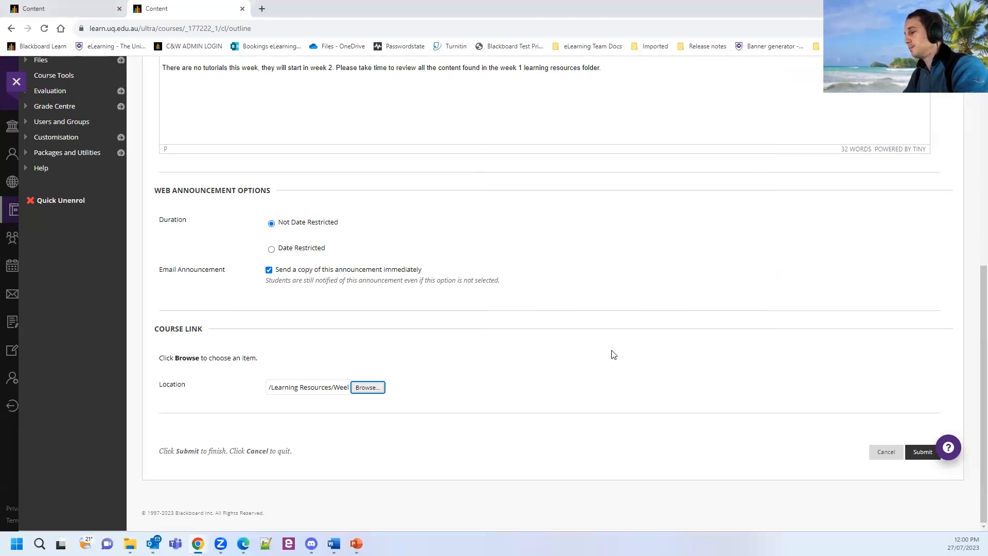
left_click(920, 452)
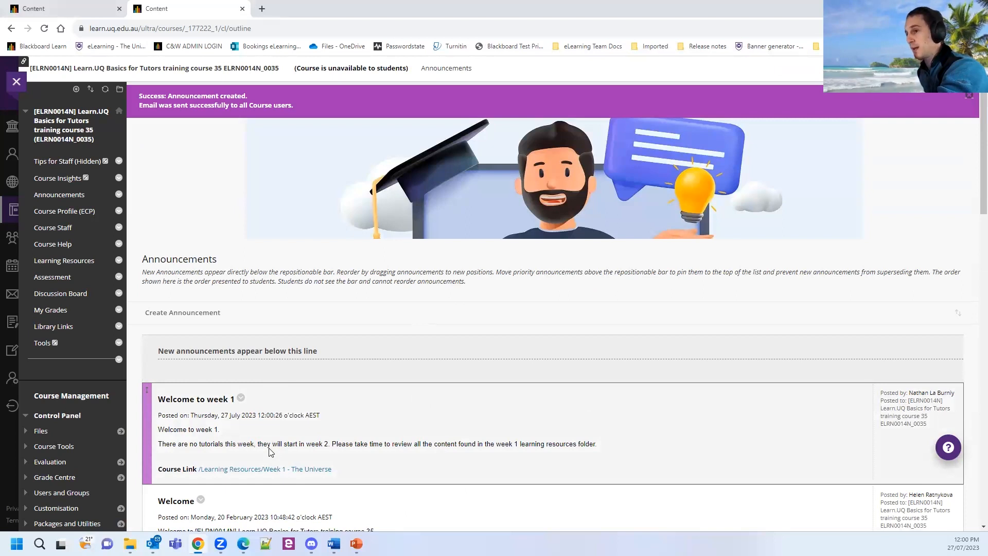
left_click(241, 475)
left_click(226, 473)
left_click(227, 470)
left_click(233, 469)
left_click(246, 472)
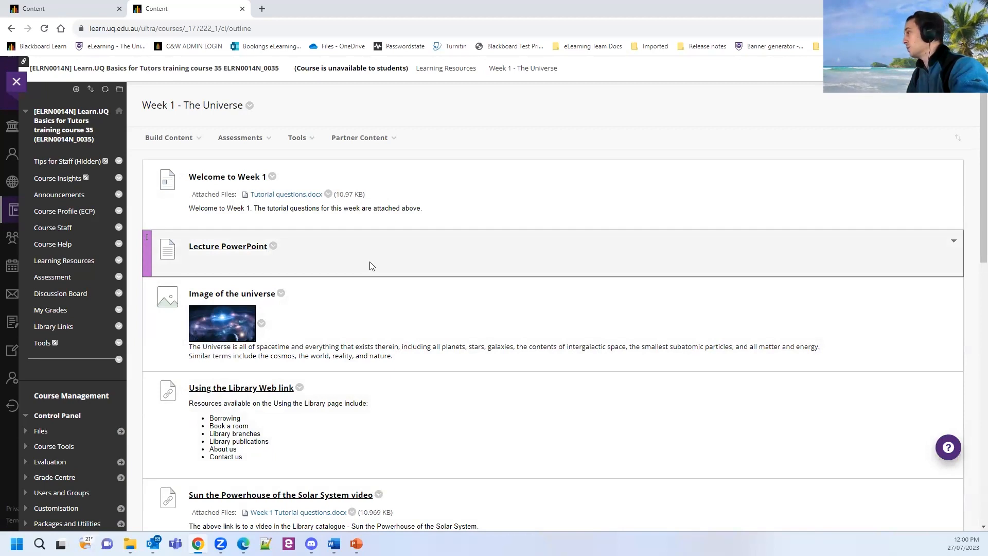
left_click(71, 198)
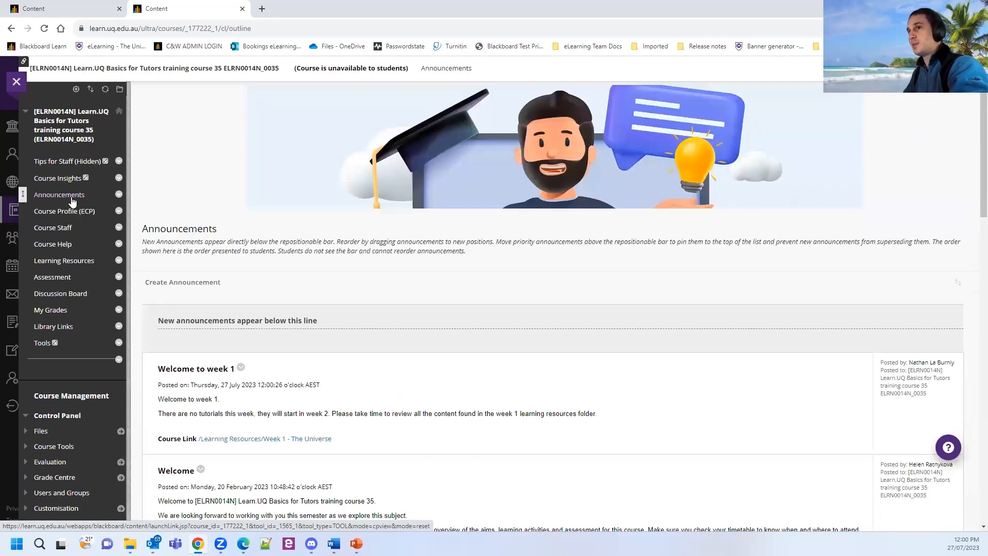
scroll(417, 315, "down", 2)
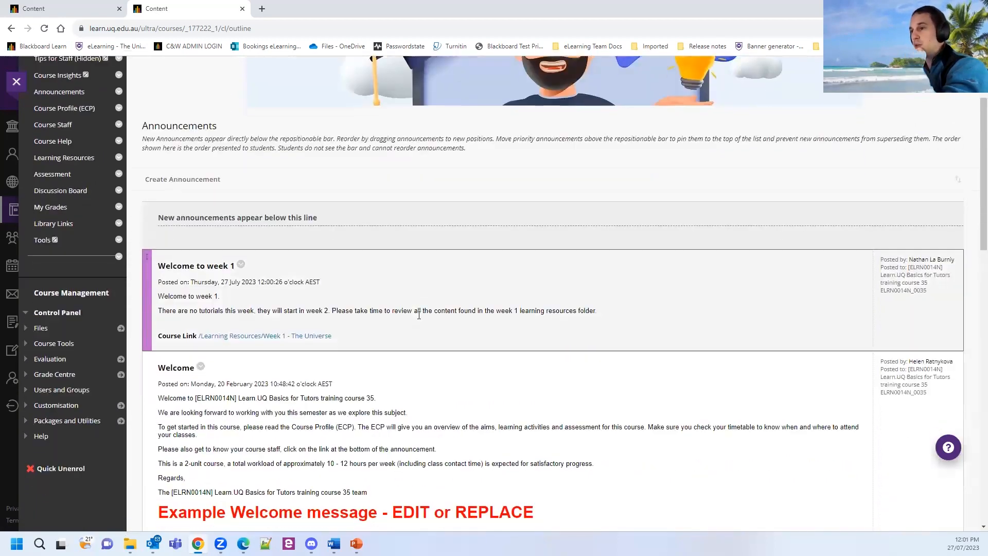
scroll(434, 303, "up", 1)
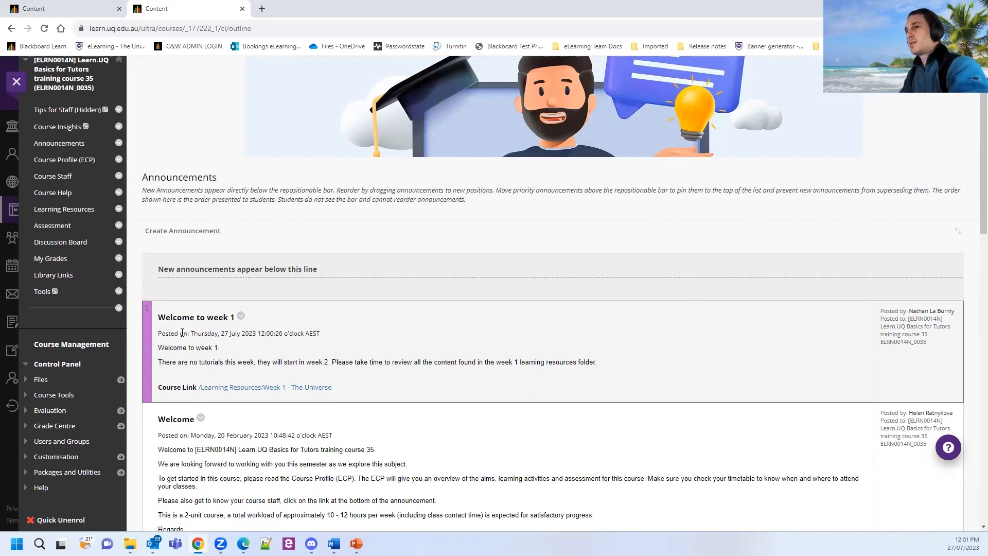
key("ctrl")
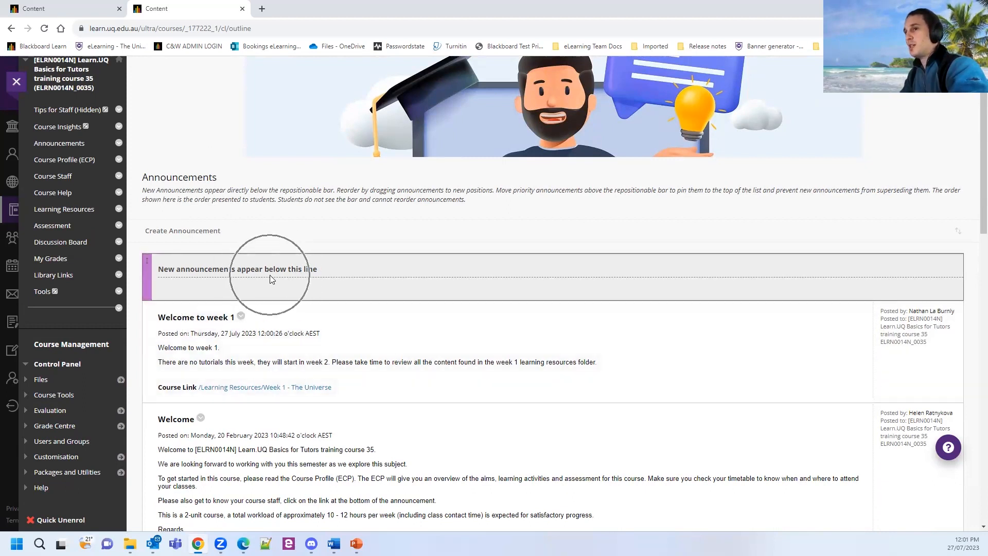
key("ctrl")
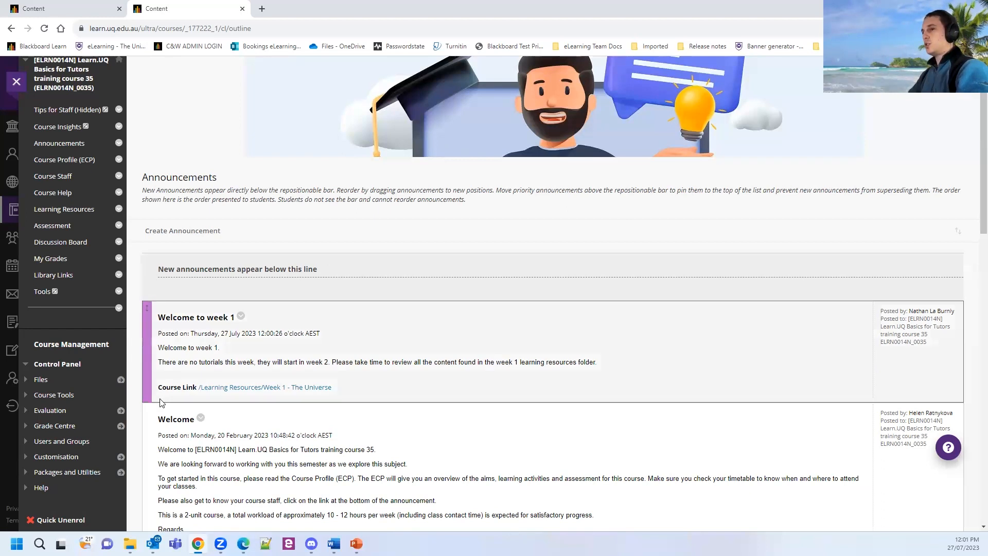
scroll(201, 448, "down", 2)
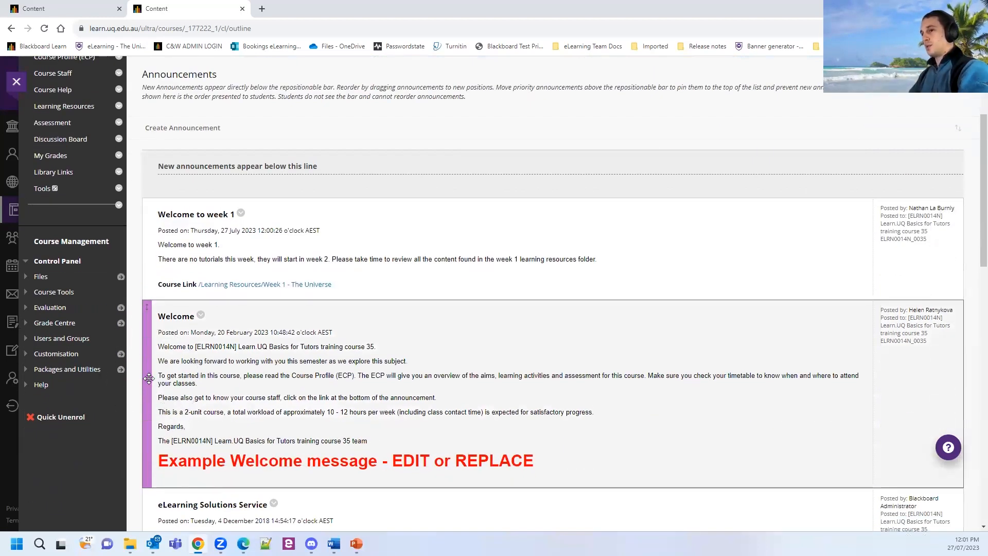
left_click_drag(149, 378, 169, 170)
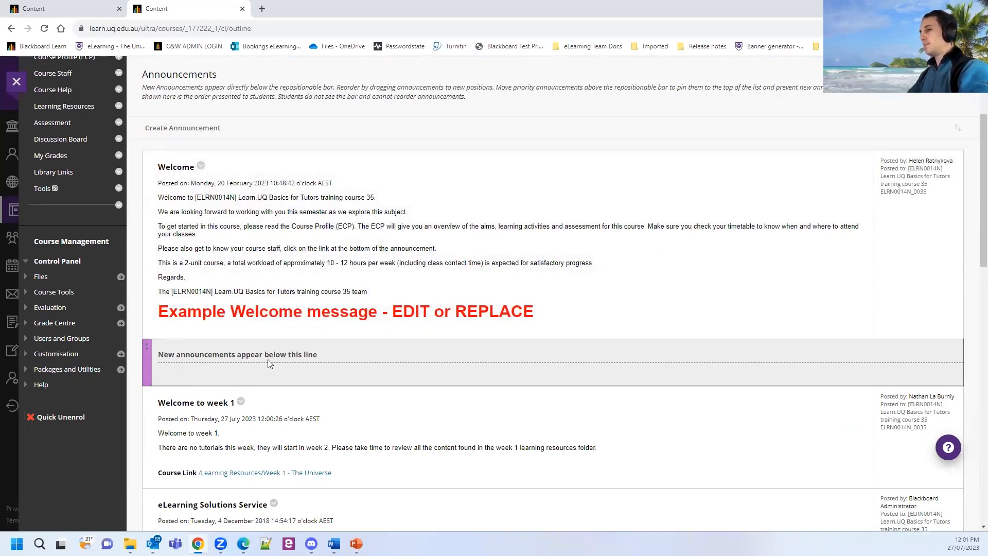
key("ctrl")
key("ctrl")
key("ctrl")
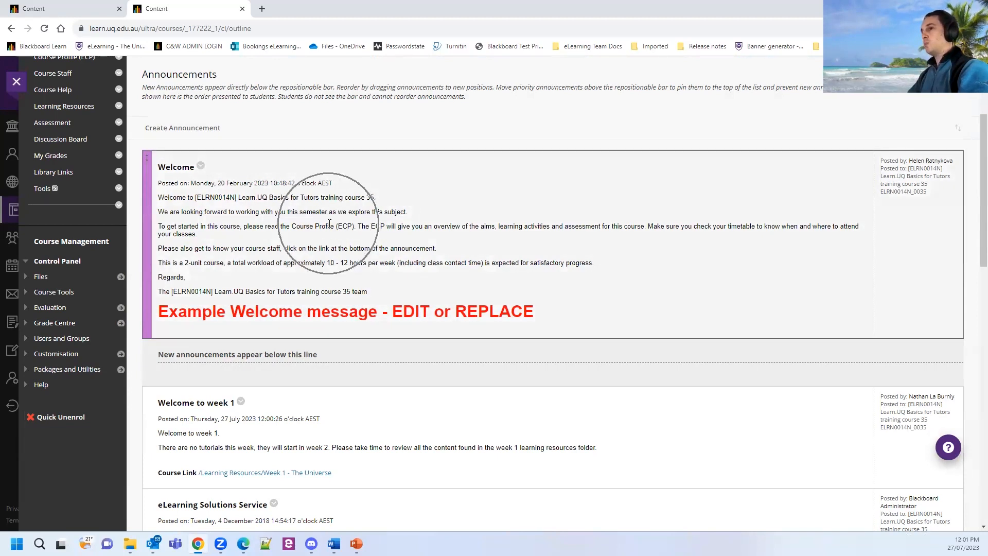
key("ctrl")
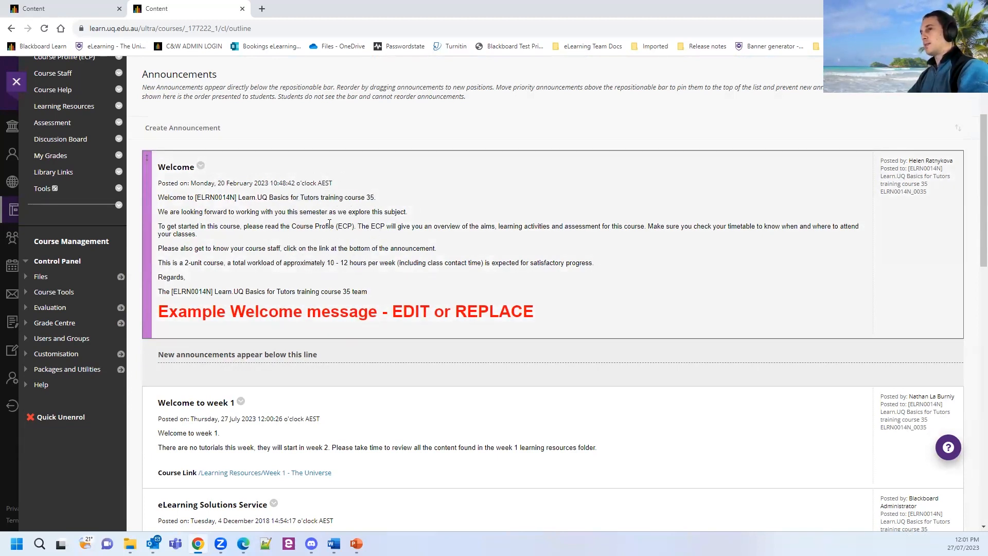
scroll(340, 242, "up", 2)
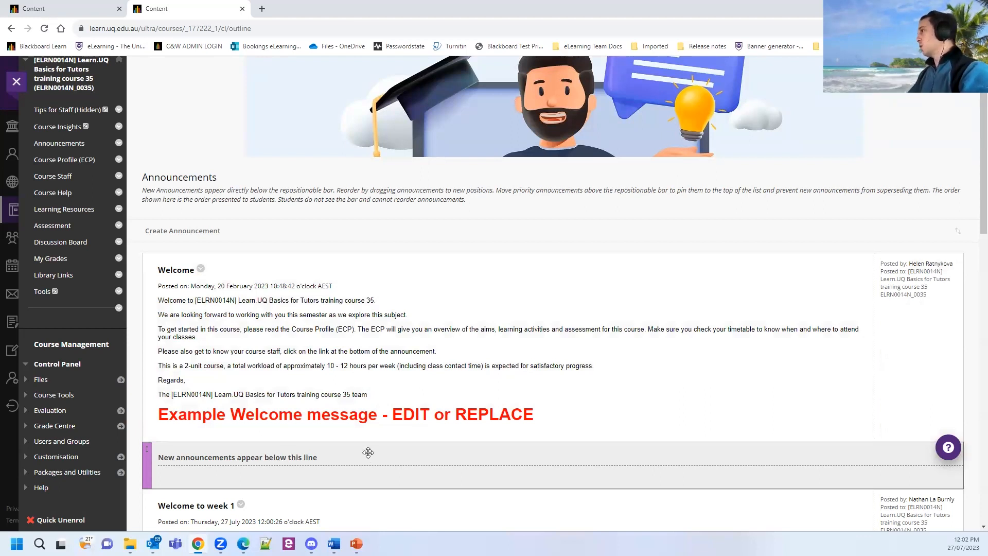
scroll(368, 452, "down", 2)
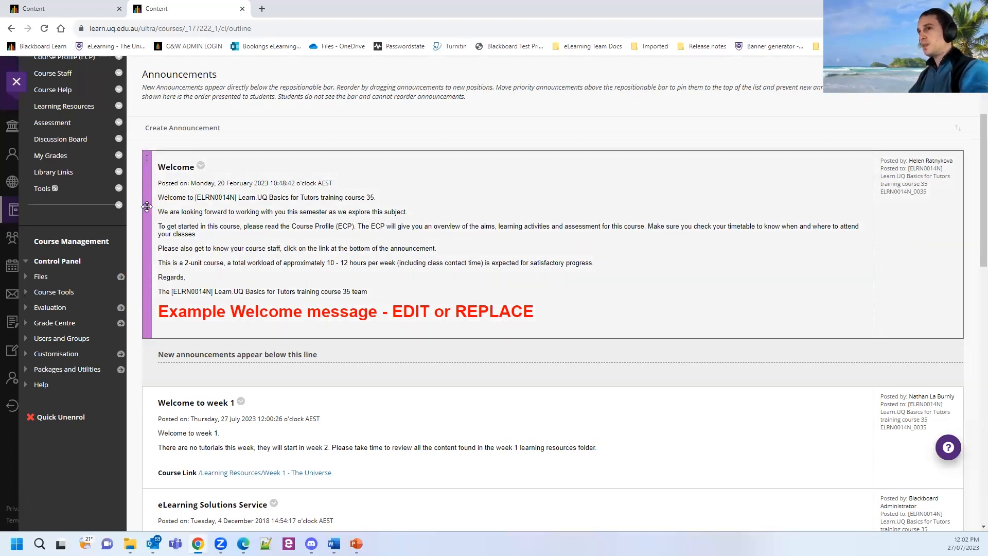
left_click_drag(146, 206, 170, 393)
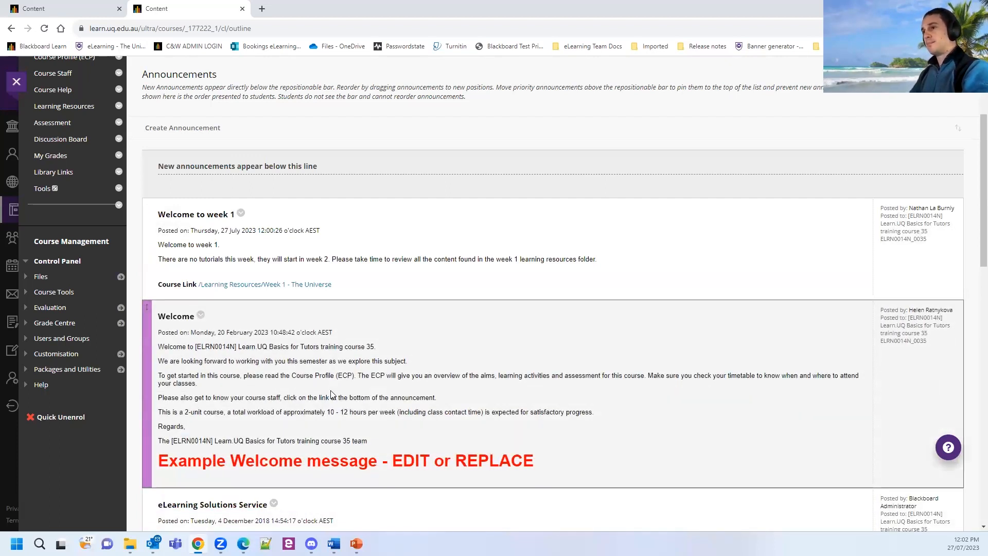
scroll(334, 396, "up", 3)
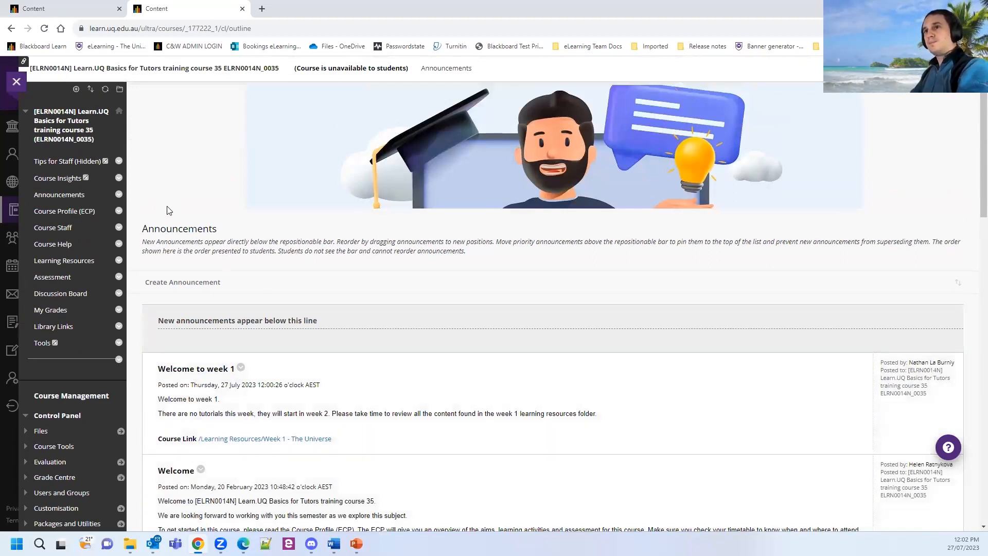
key("ctrl")
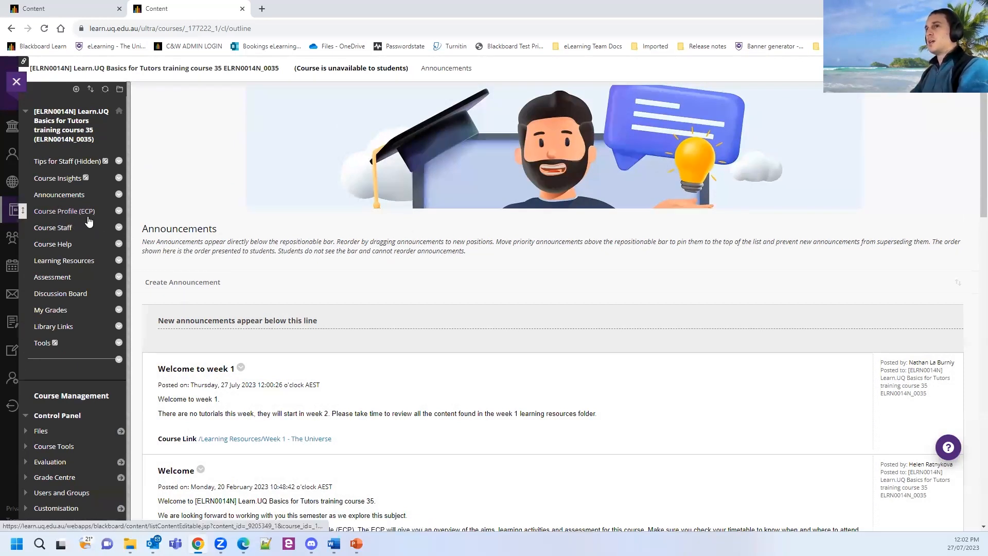
Go to the course's Course Profile (ECP) page from the course menu.
left_click(55, 216)
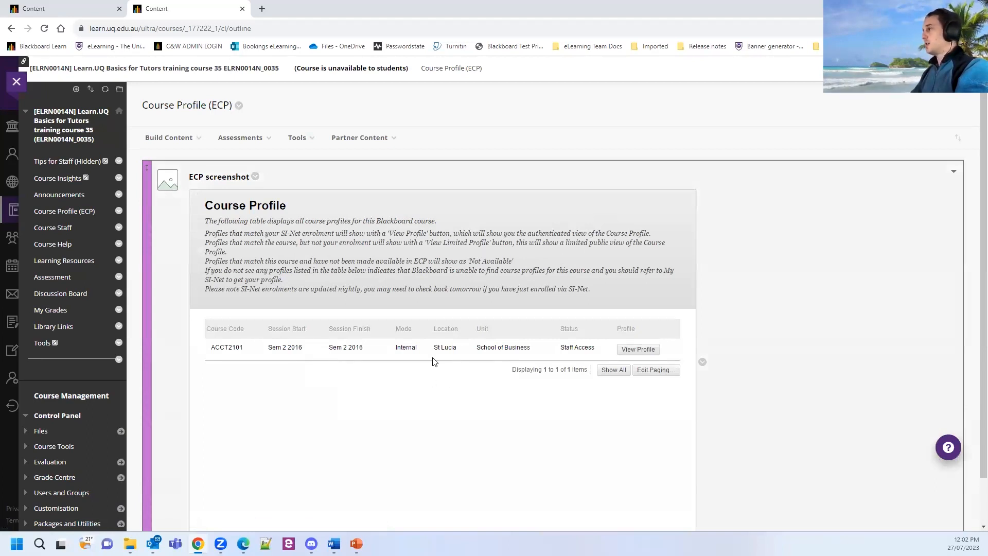
key("ctrl")
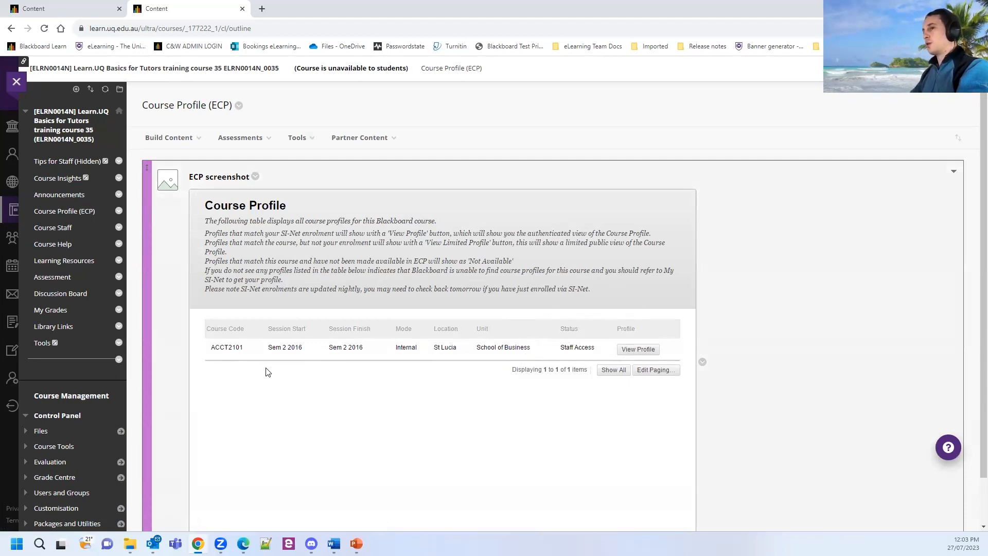
key("ctrl")
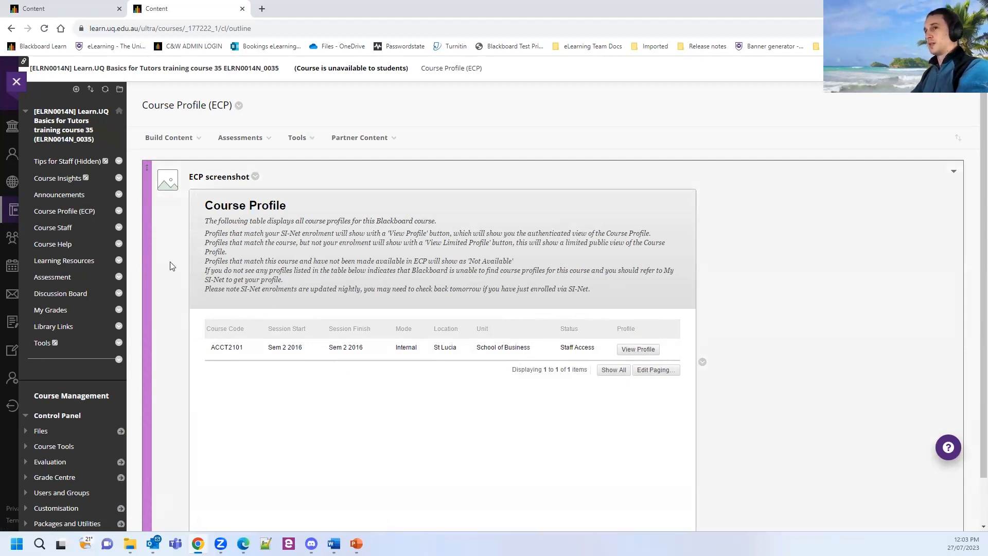
key("ctrl")
Open the course staff Contacts page and review the existing contact entries.
left_click(53, 229)
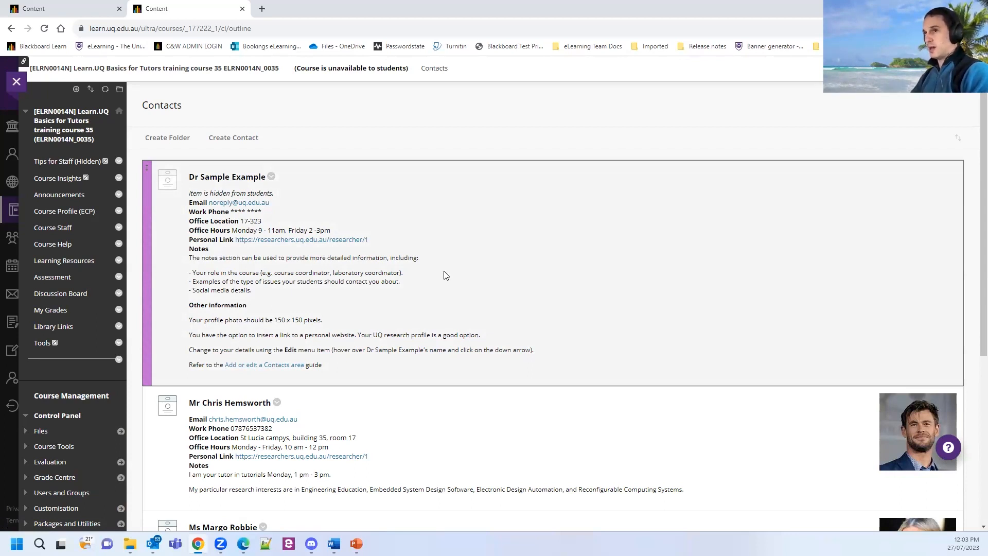
scroll(446, 276, "down", 3)
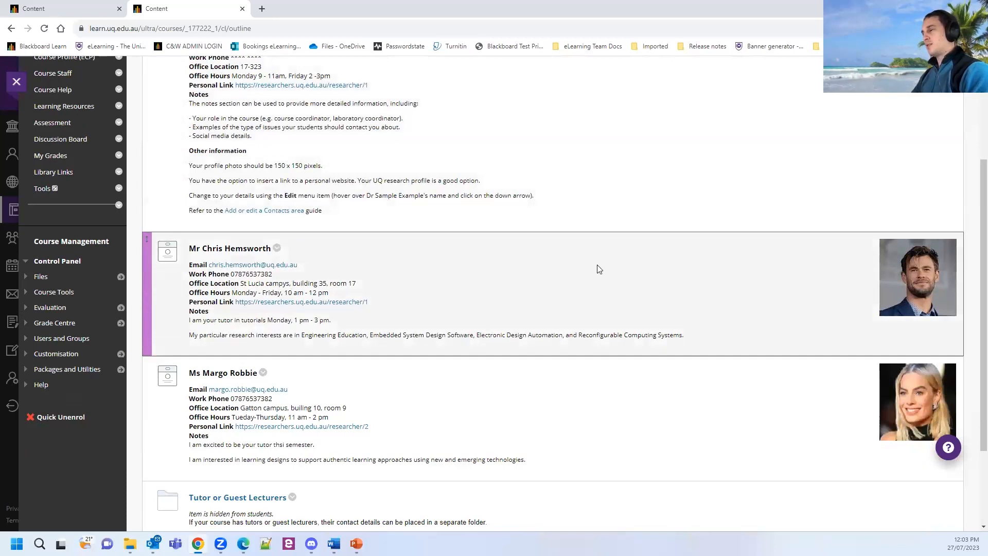
scroll(399, 403, "down", 2)
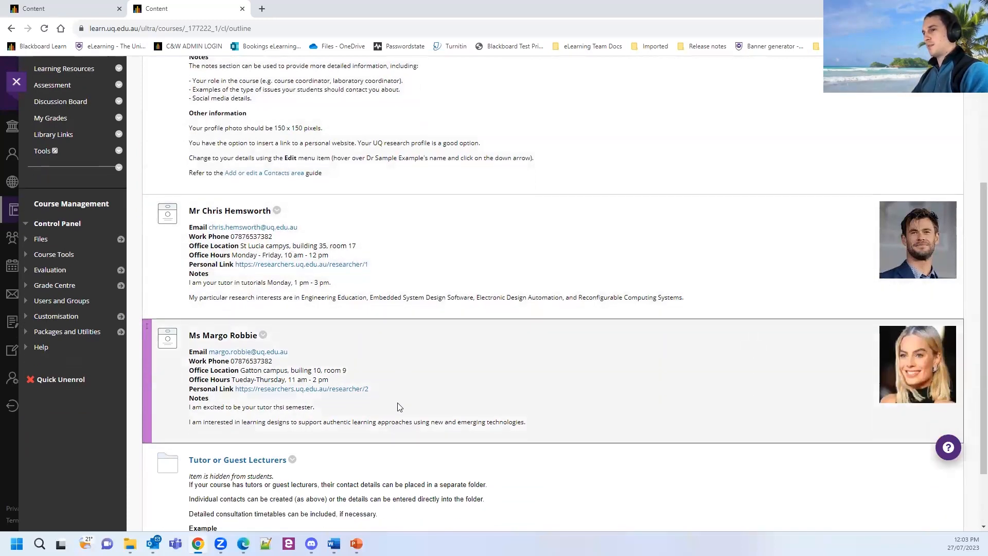
scroll(412, 317, "down", 1)
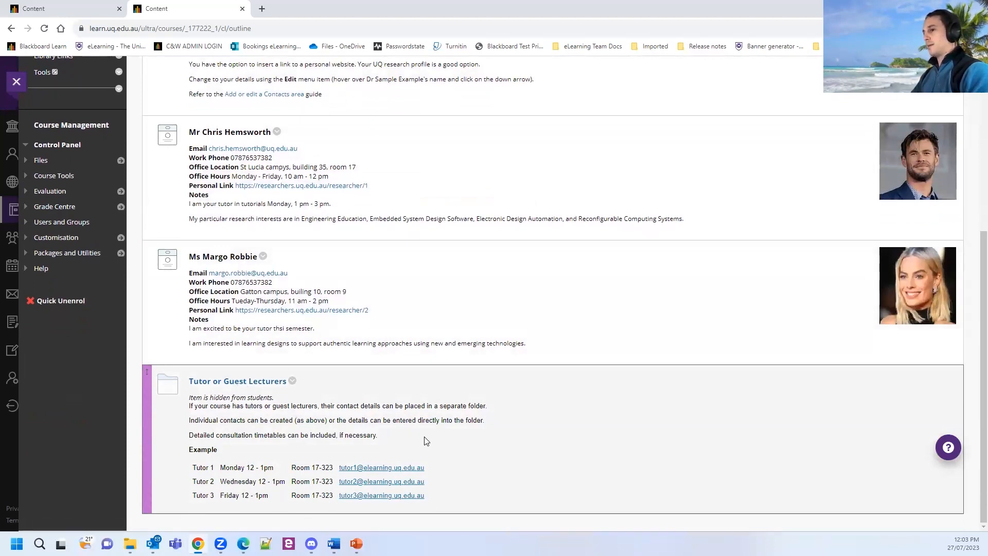
scroll(319, 428, "up", 5)
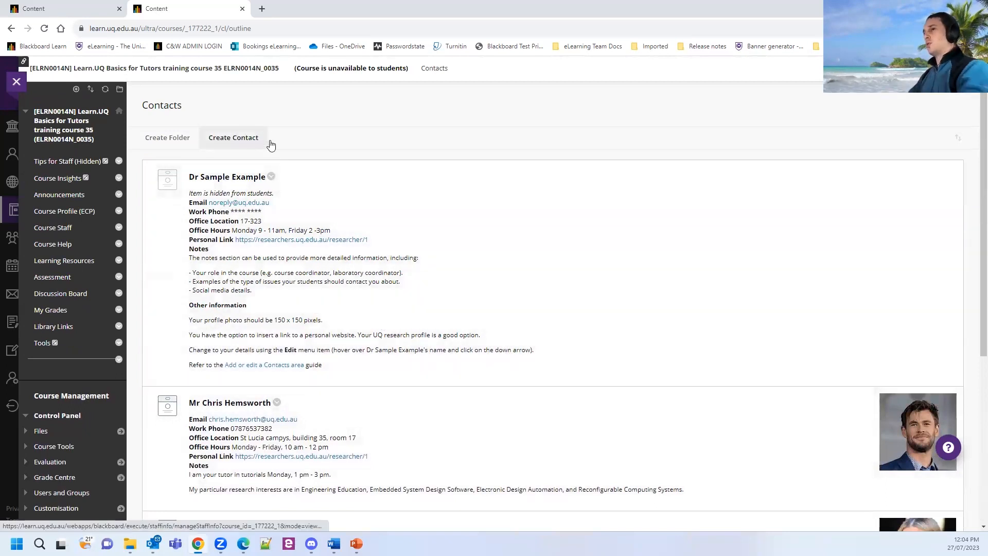
left_click(243, 143)
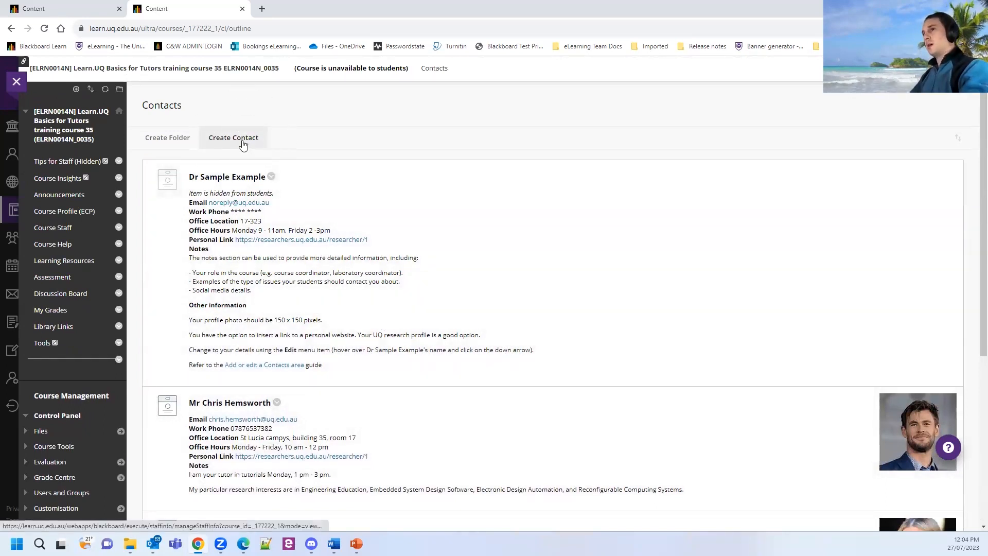
key("ctrl")
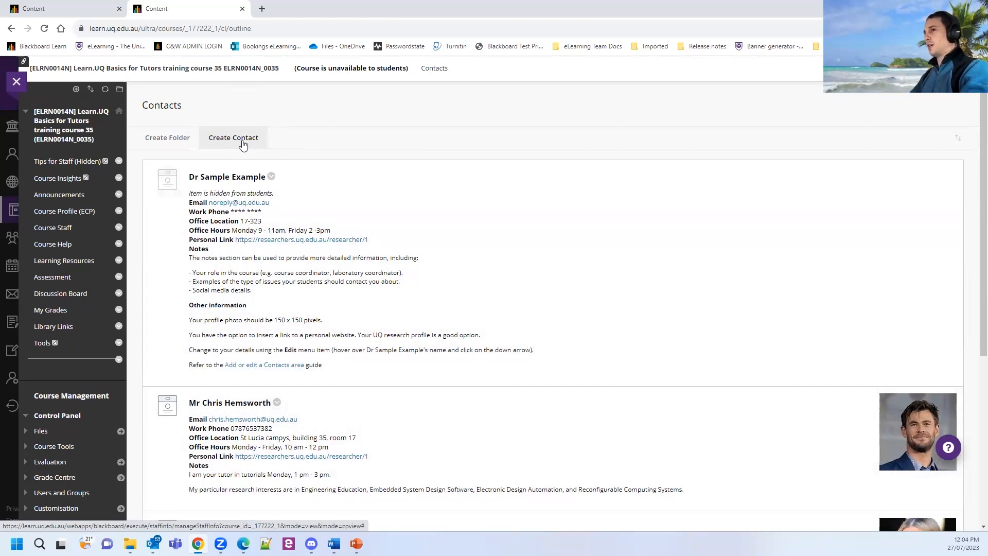
Open a new contact form and enter the contact's first and last name.
left_click(243, 143)
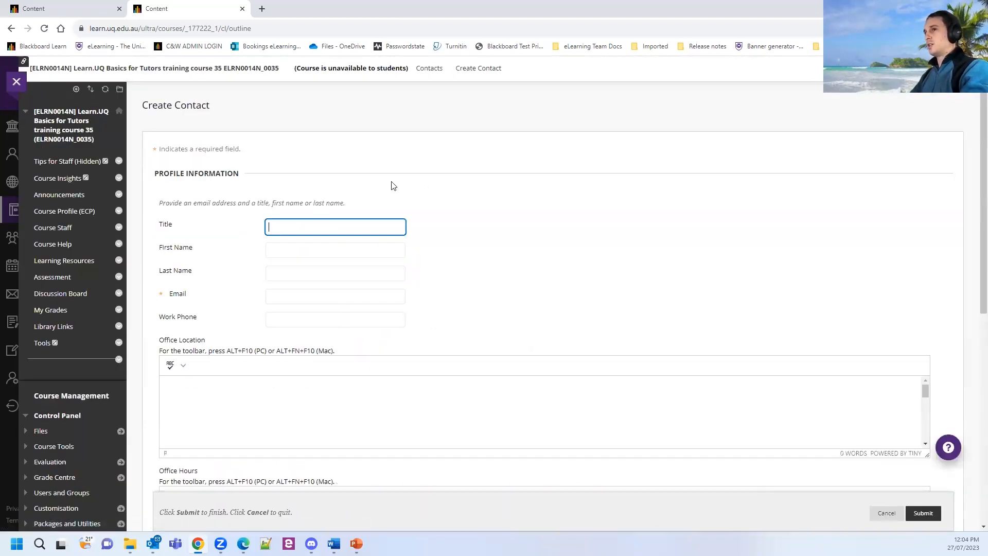
left_click(272, 230)
left_click(271, 229)
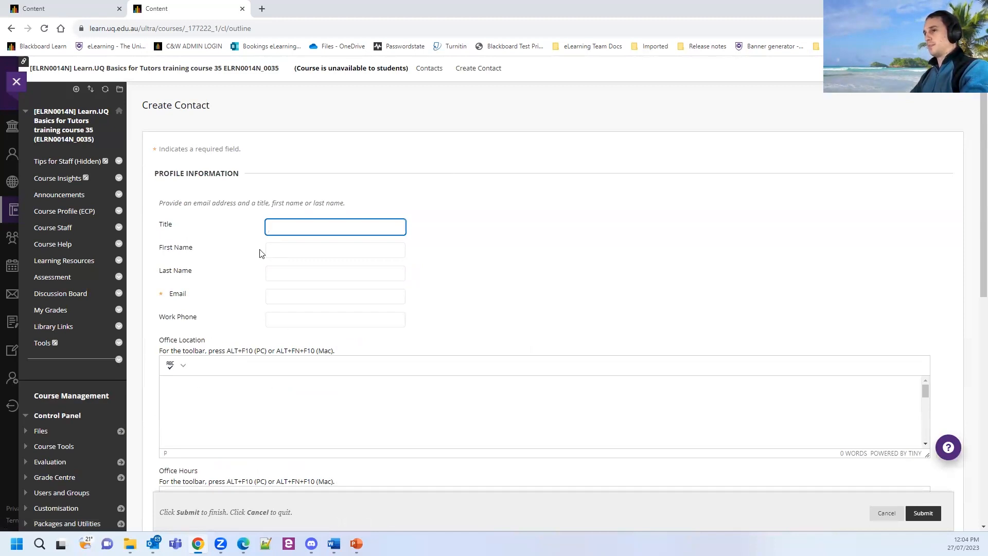
left_click(278, 250)
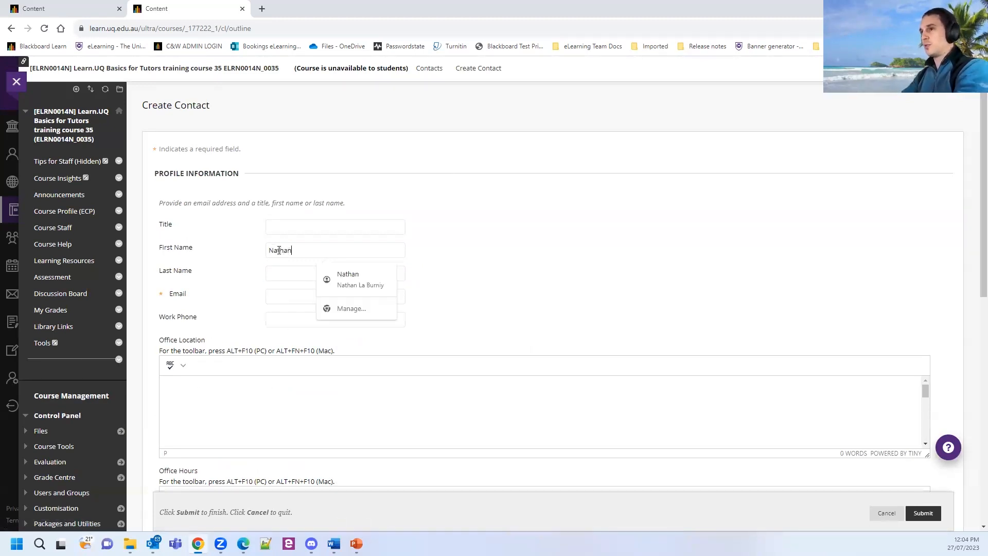
key("Tab")
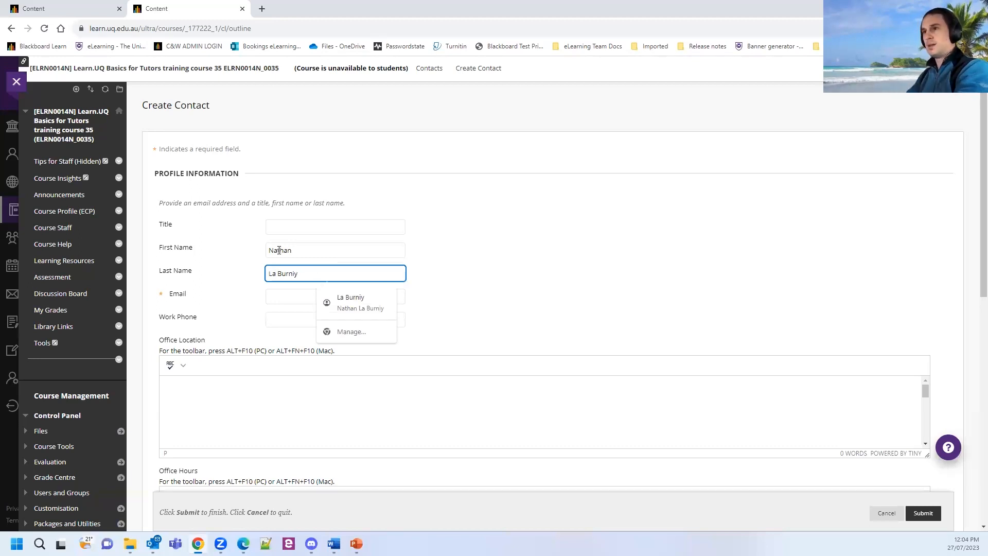
Fill in the contact's university e-mail address and look over the rest of the form.
left_click(291, 300)
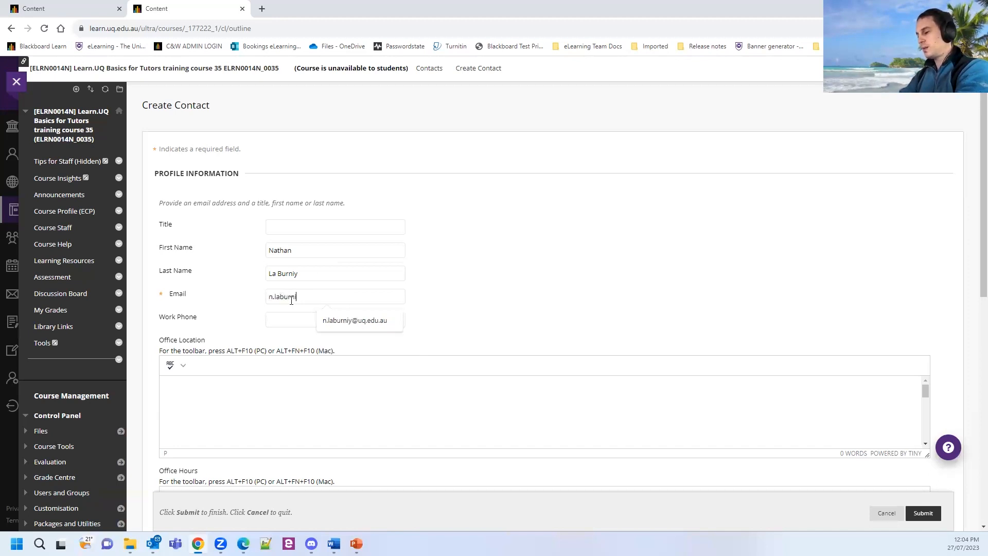
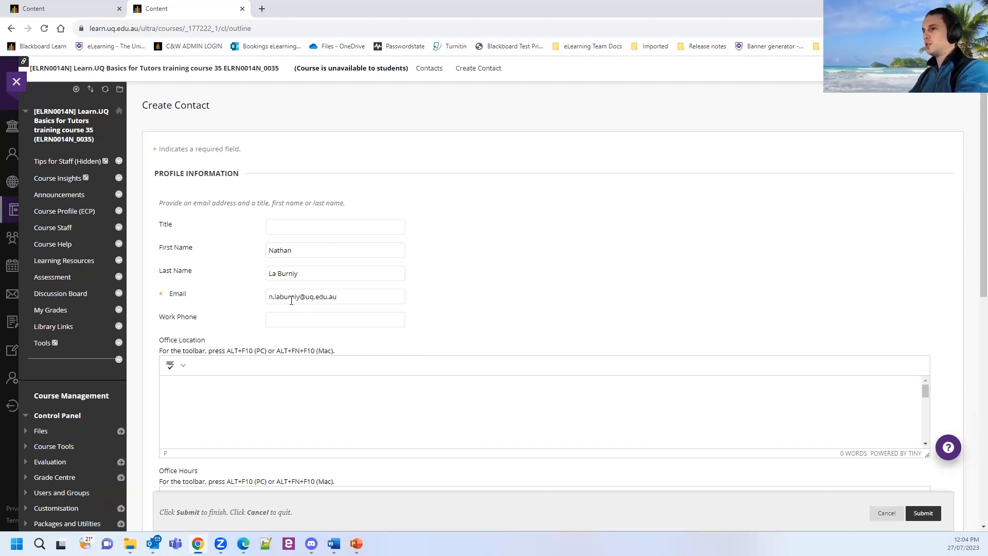
left_click(483, 296)
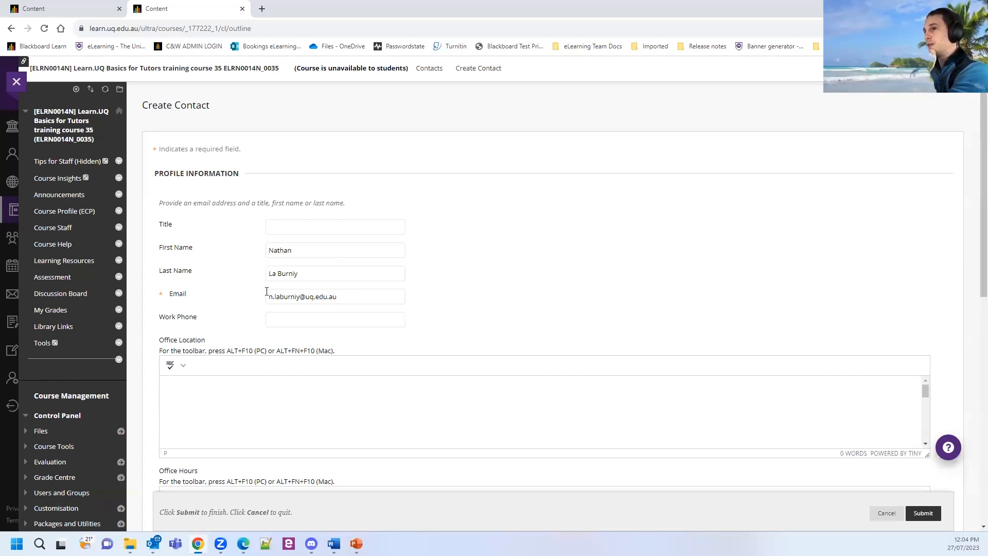
scroll(533, 328, "down", 1)
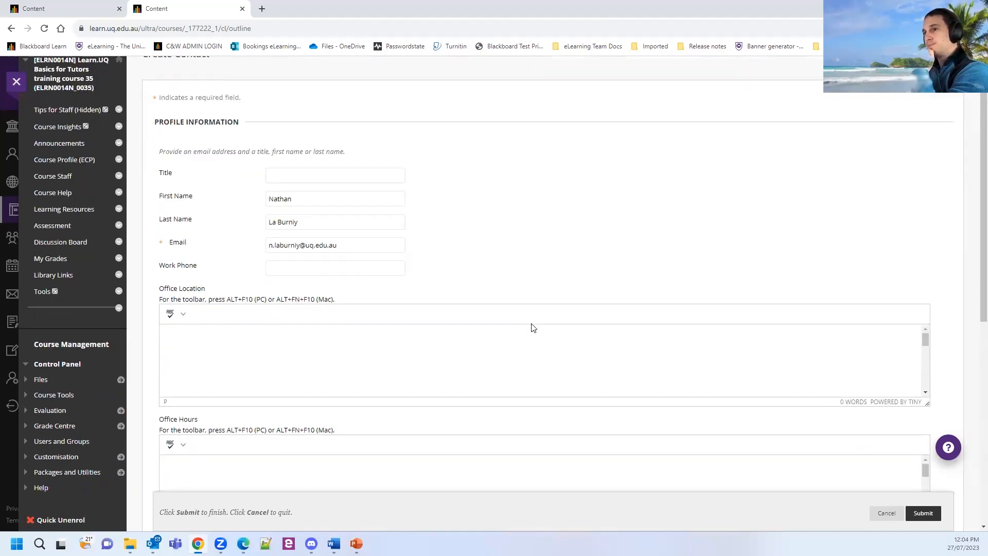
scroll(227, 299, "down", 1)
scroll(228, 288, "down", 1)
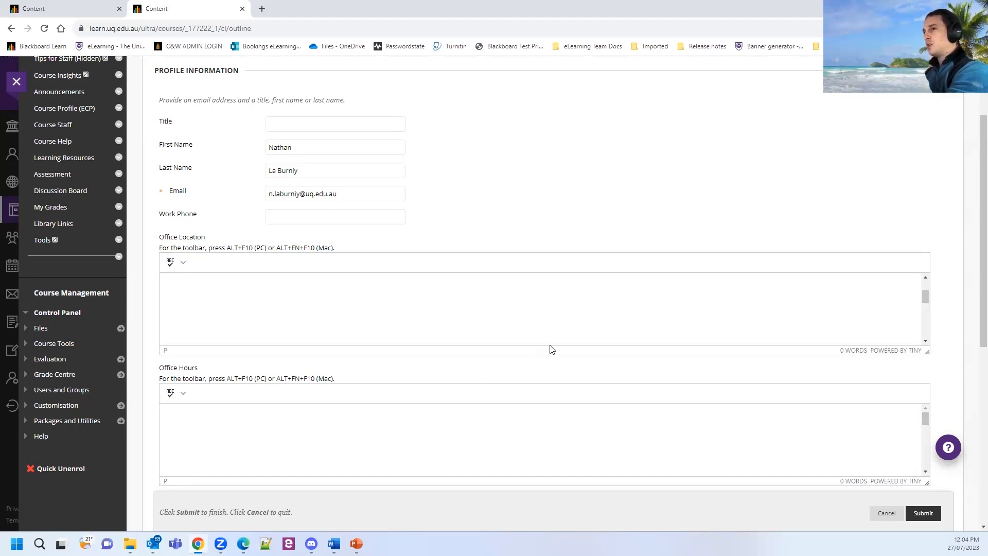
scroll(549, 347, "up", 1)
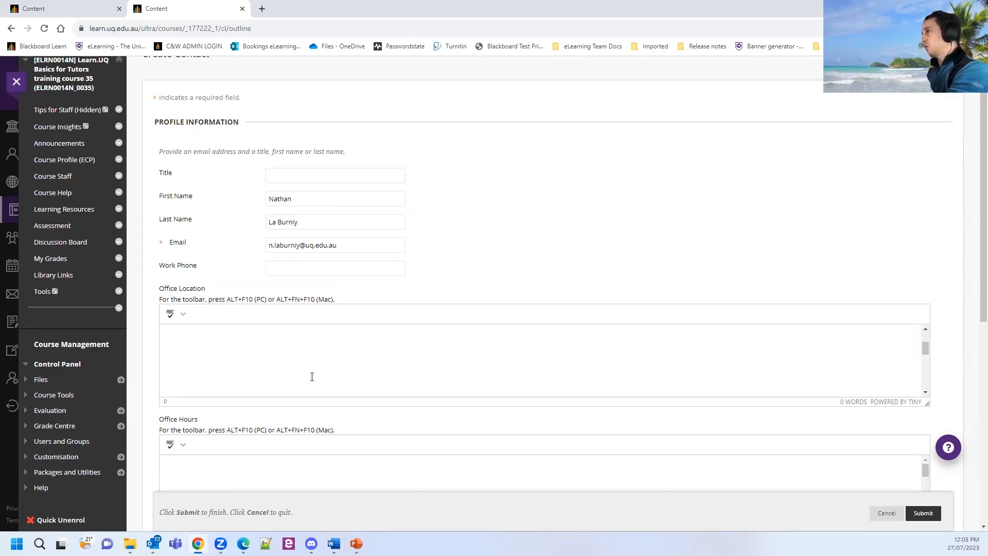
scroll(195, 316, "down", 2)
scroll(188, 376, "down", 2)
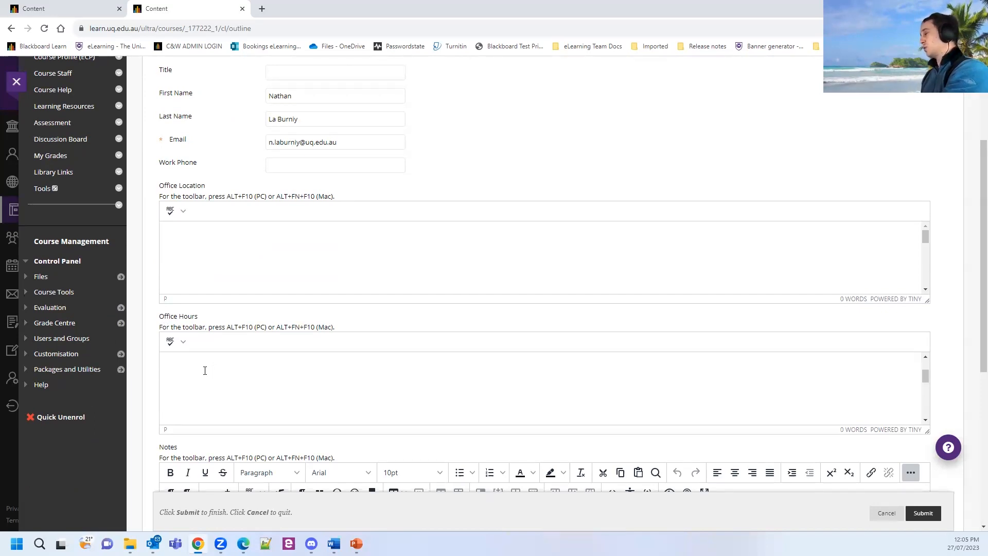
left_click(221, 377)
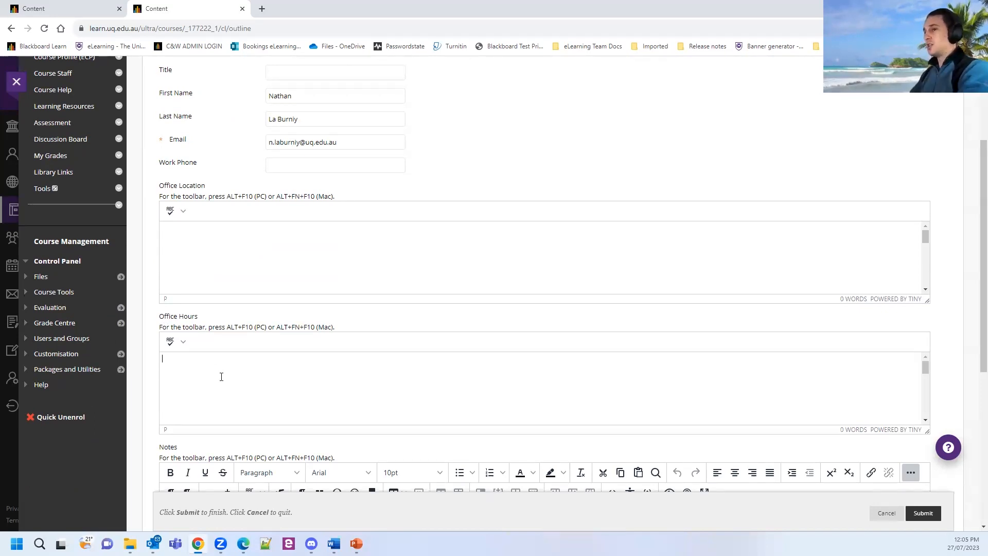
type("My o")
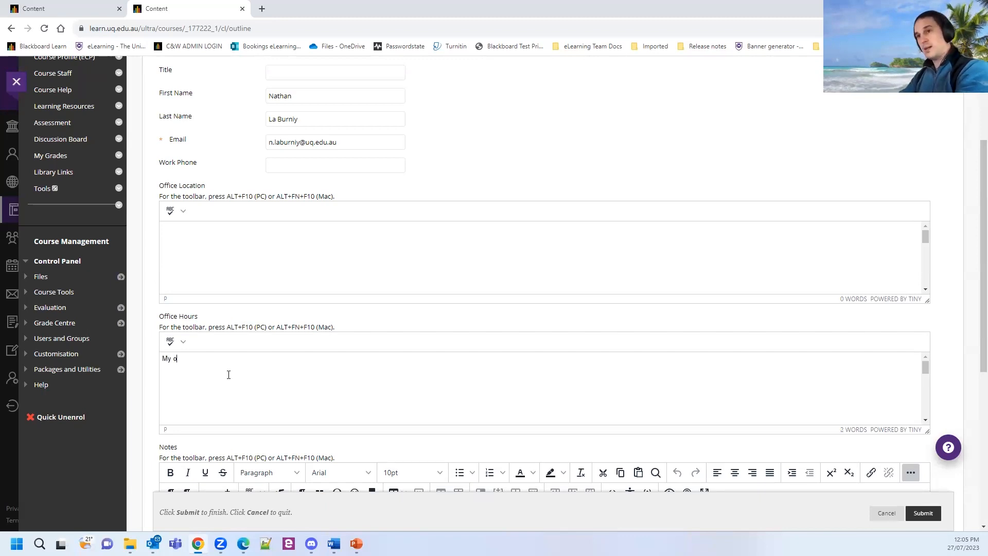
key("BackSpace")
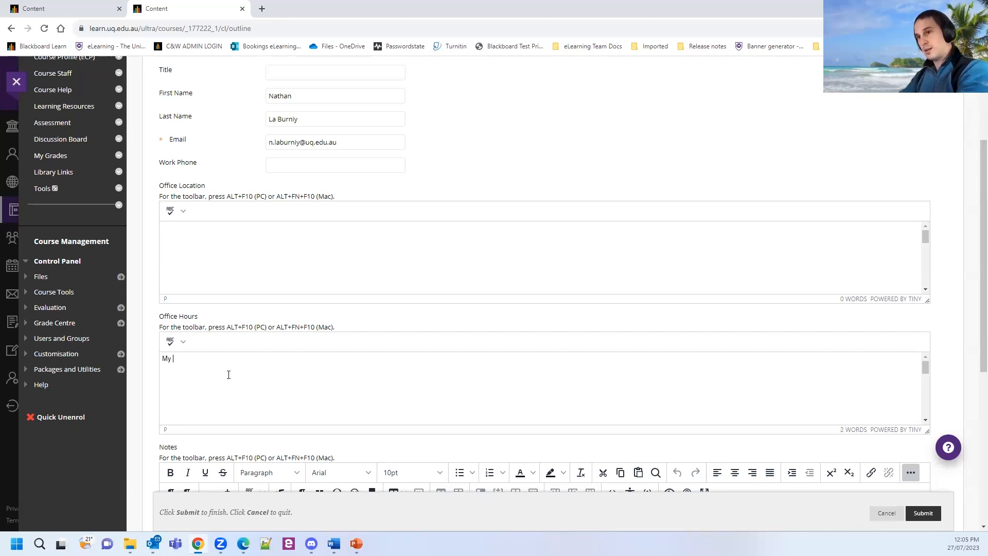
type("hours ")
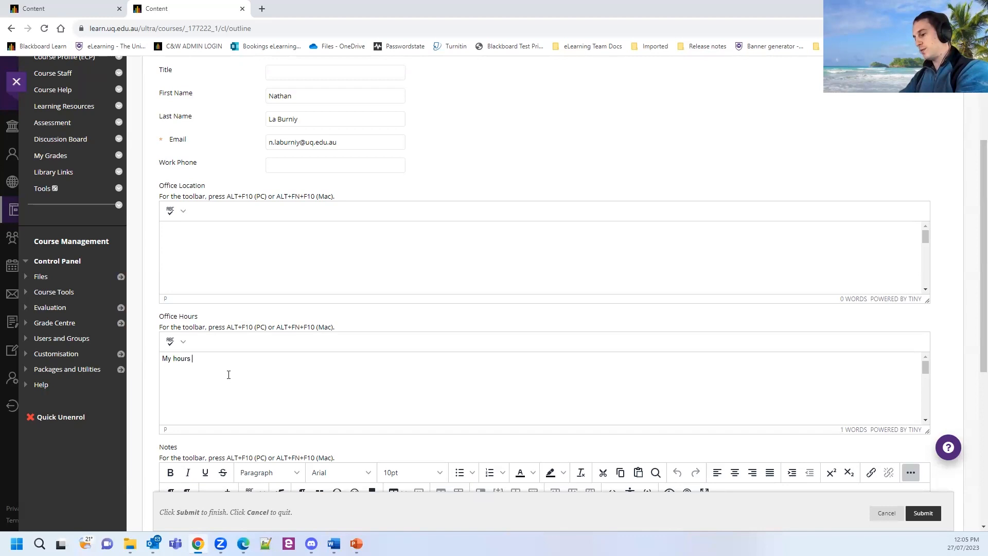
type("for student ")
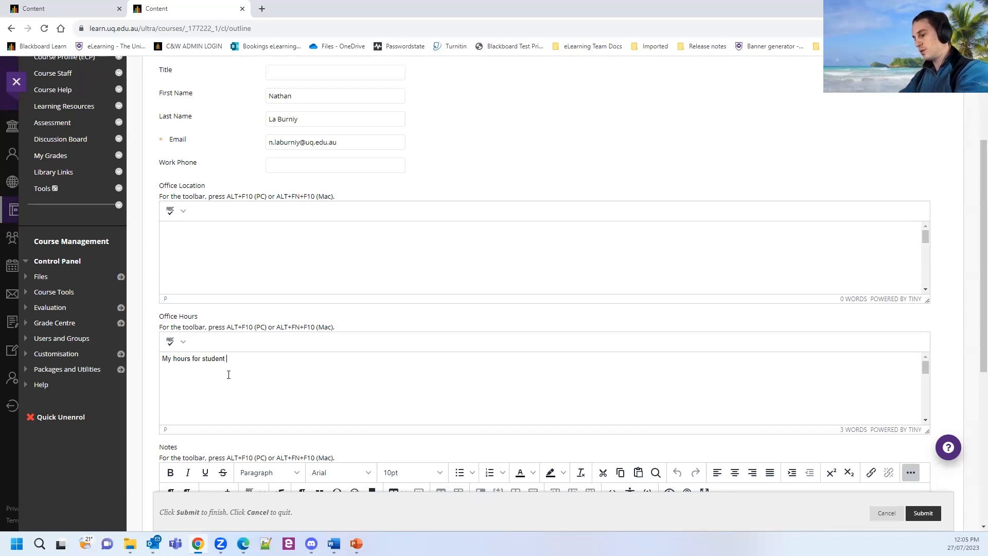
type("consults are the following")
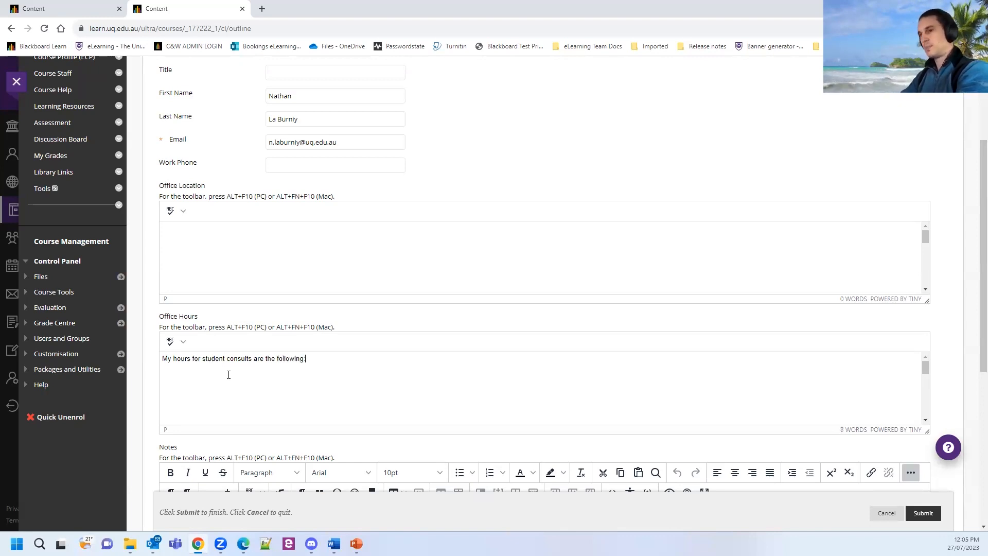
type("Monday")
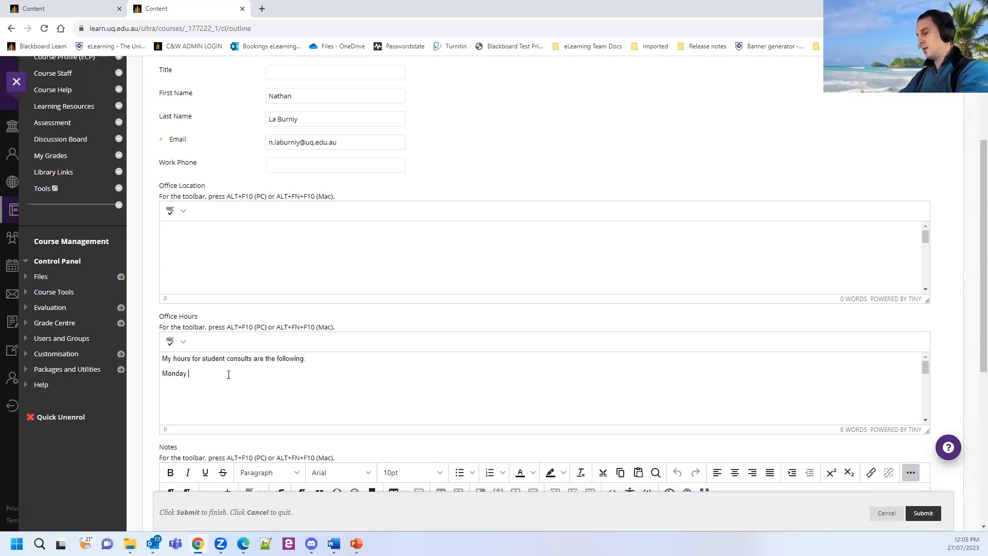
type(" 1p,m")
key("BackSpace")
type("m - 2pm")
key("Return")
type("Friday")
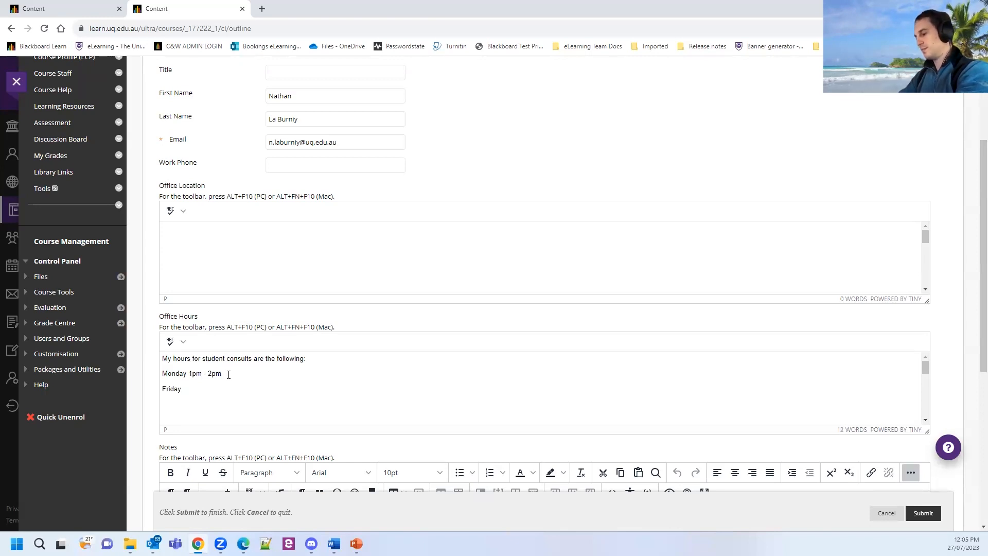
type(" 9am -10am")
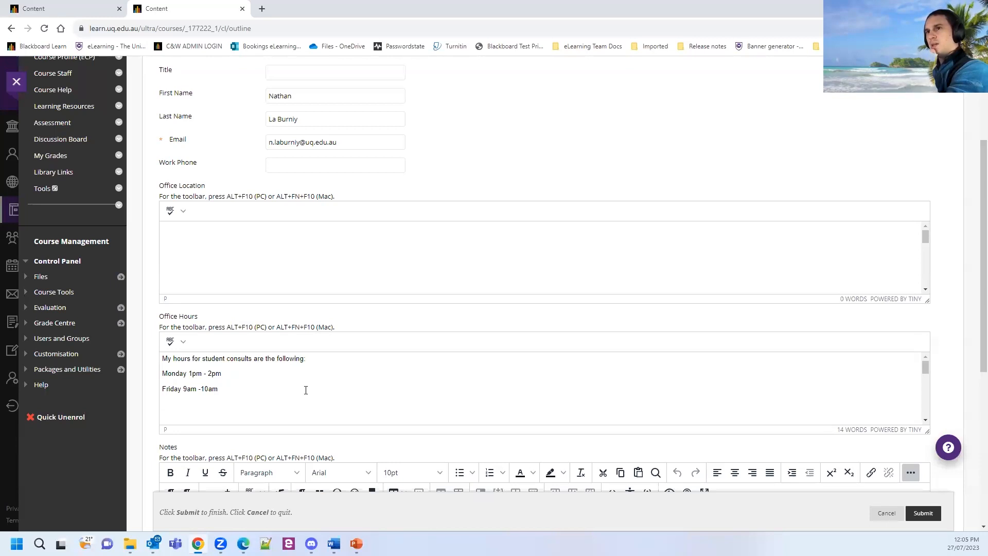
scroll(319, 388, "up", 3)
scroll(321, 388, "down", 4)
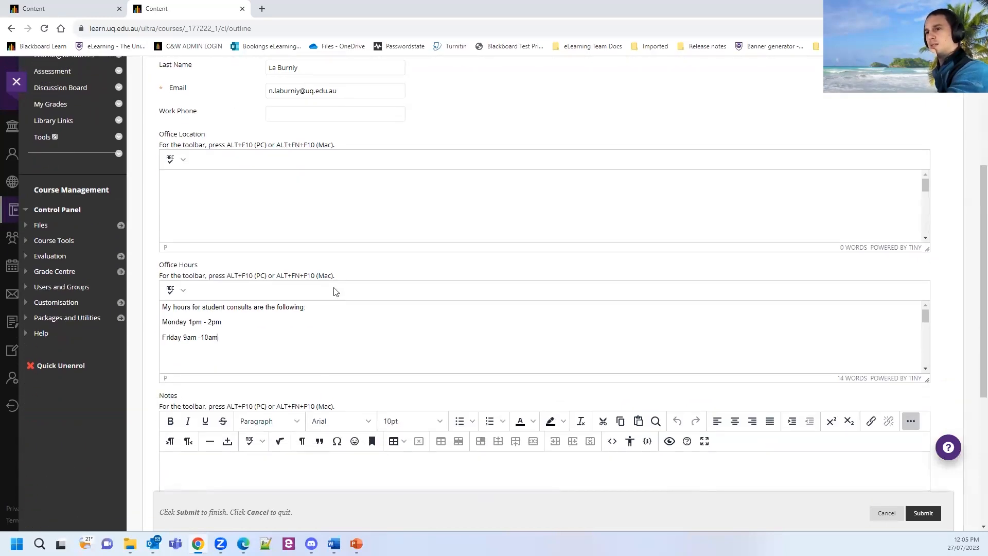
scroll(308, 232, "down", 3)
scroll(365, 325, "down", 2)
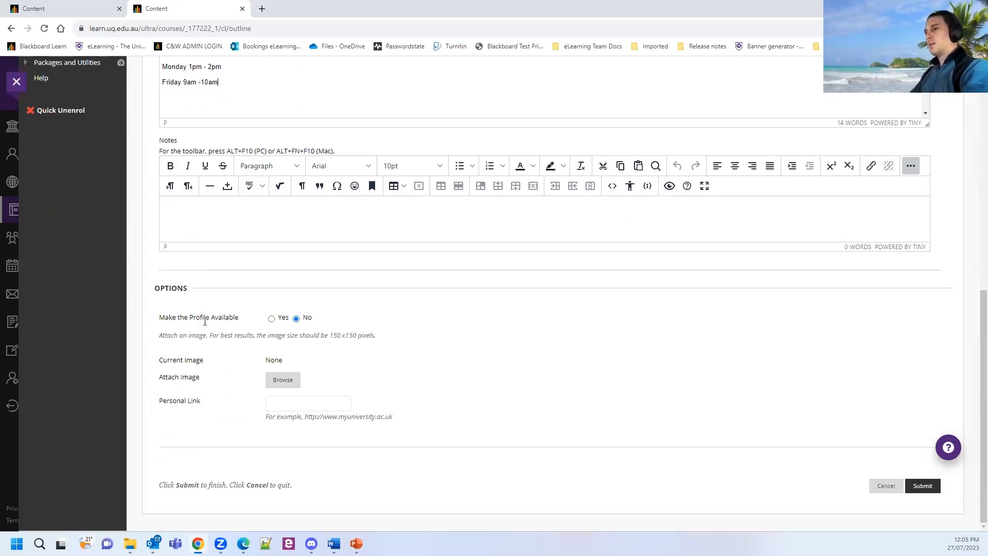
left_click(272, 322)
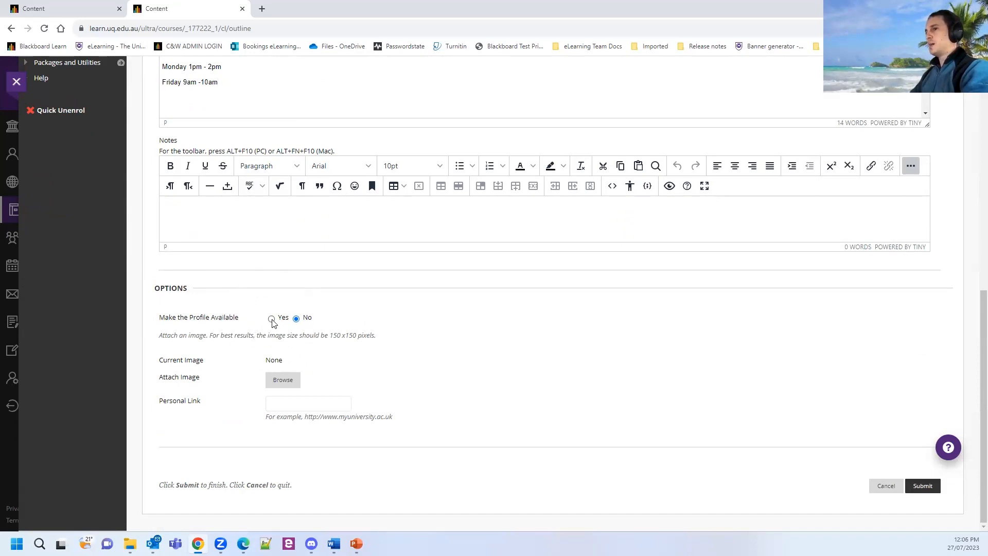
left_click(272, 322)
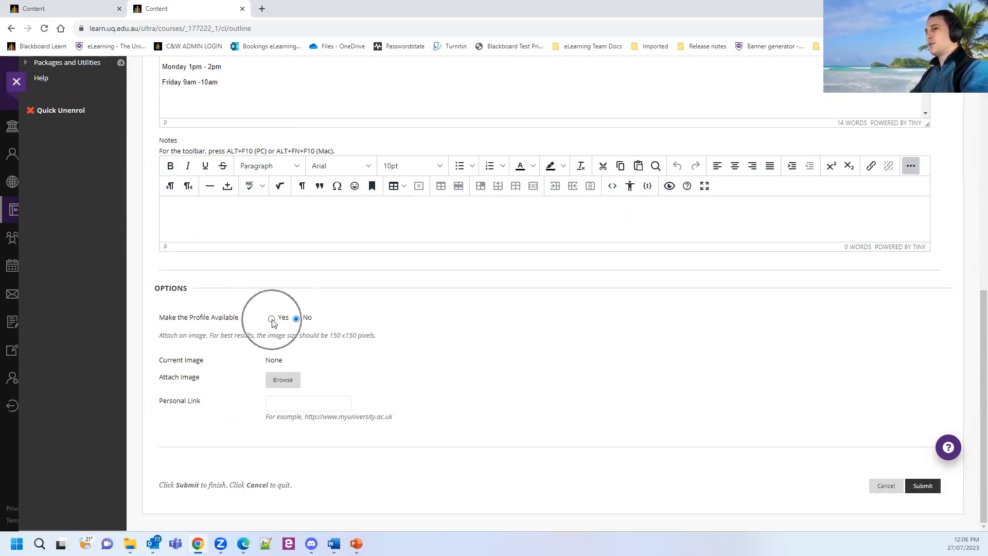
left_click(273, 321)
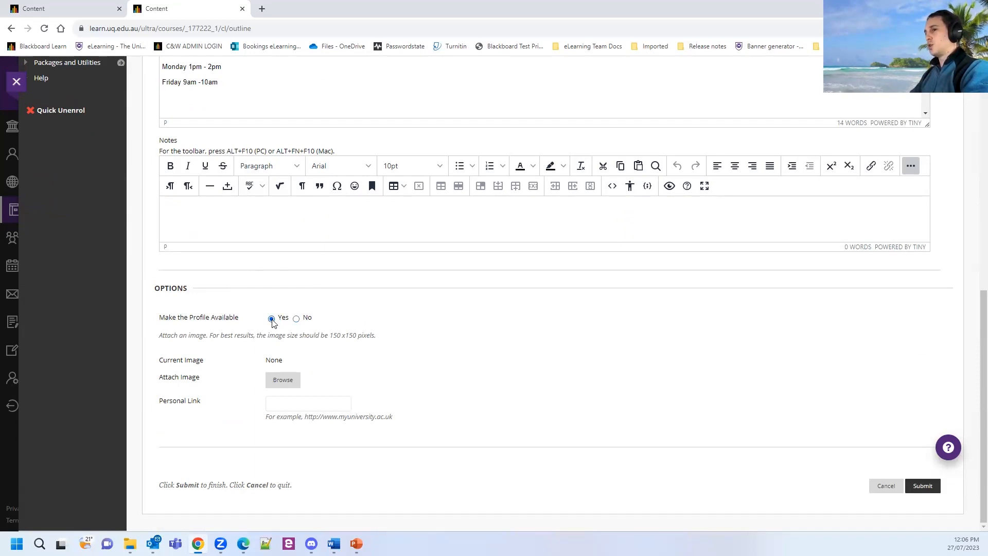
double_click(272, 319)
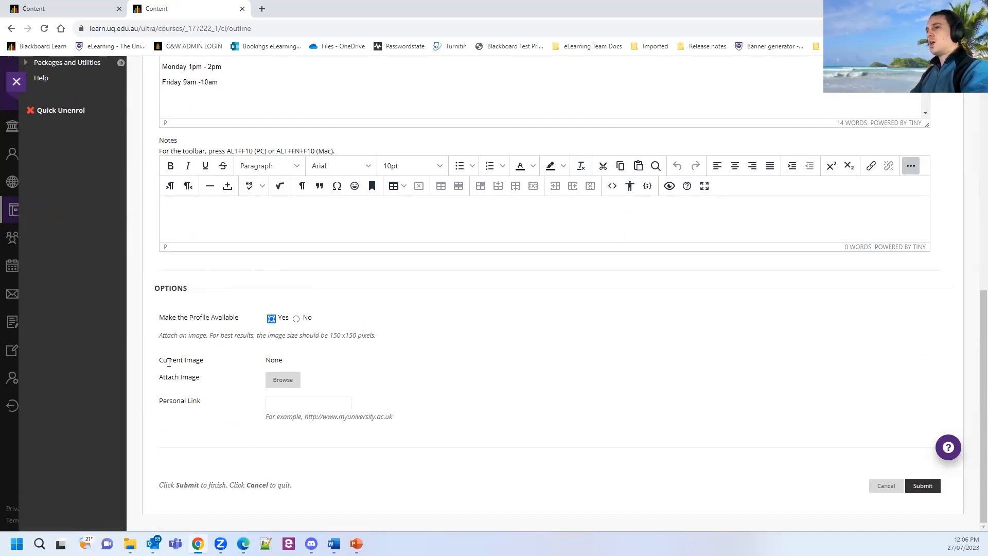
left_click_drag(162, 335, 331, 345)
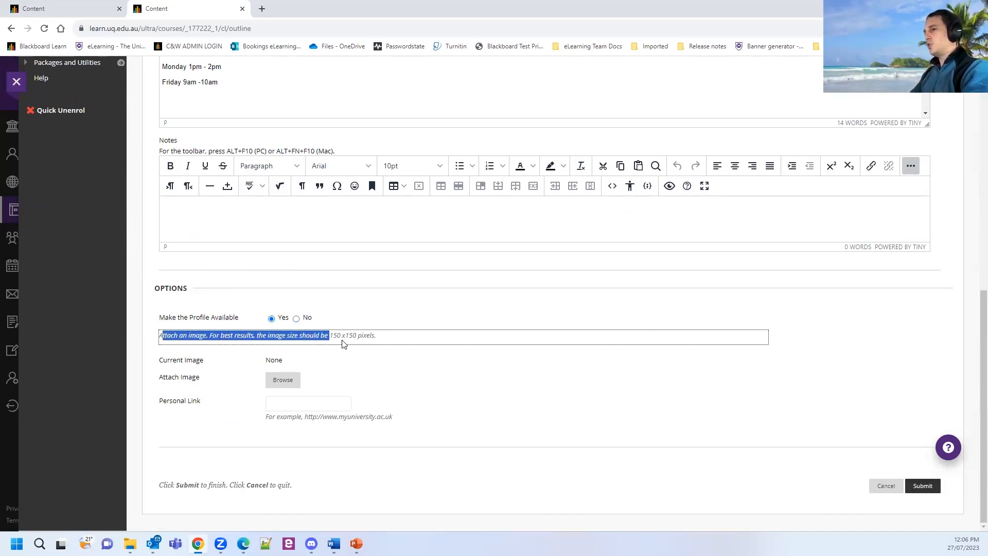
left_click(344, 345)
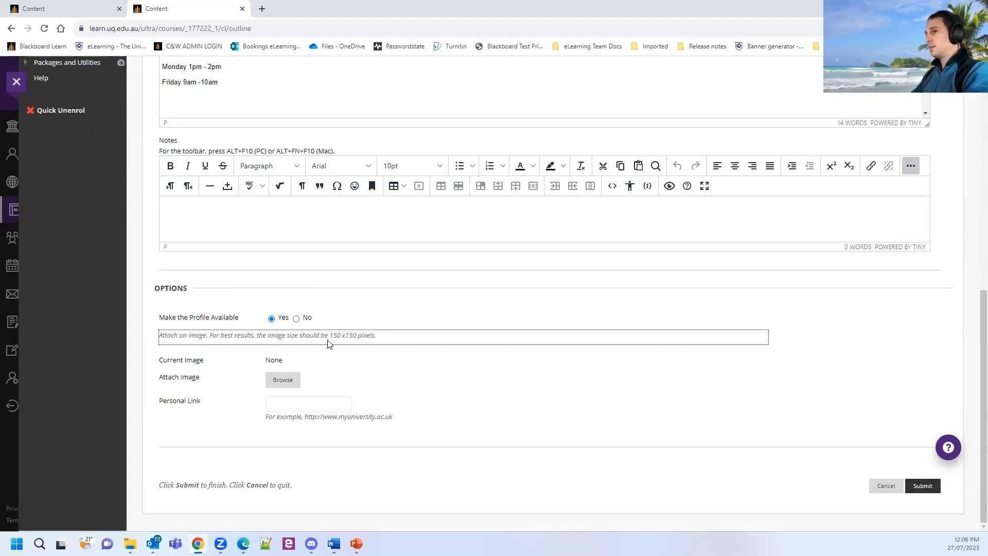
left_click_drag(331, 335, 356, 339)
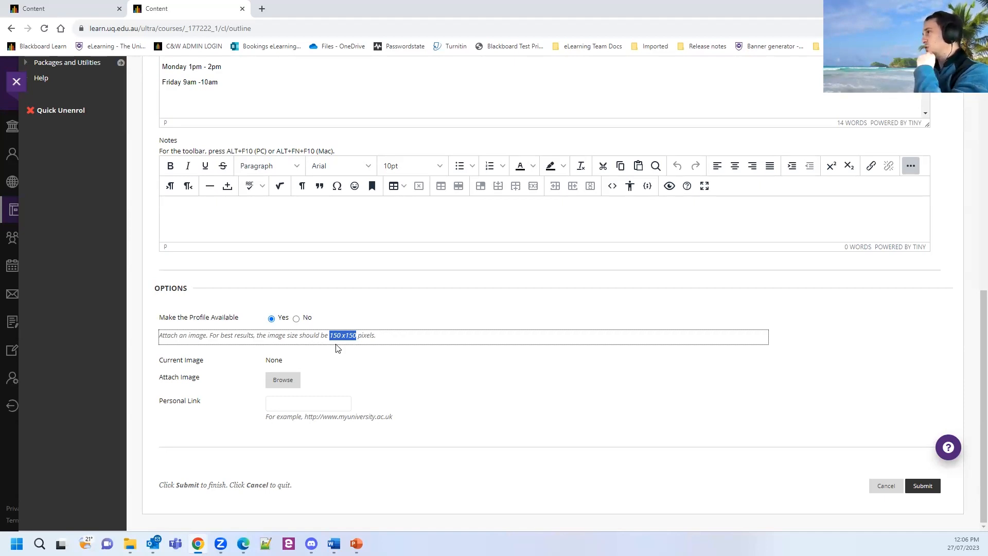
left_click(279, 382)
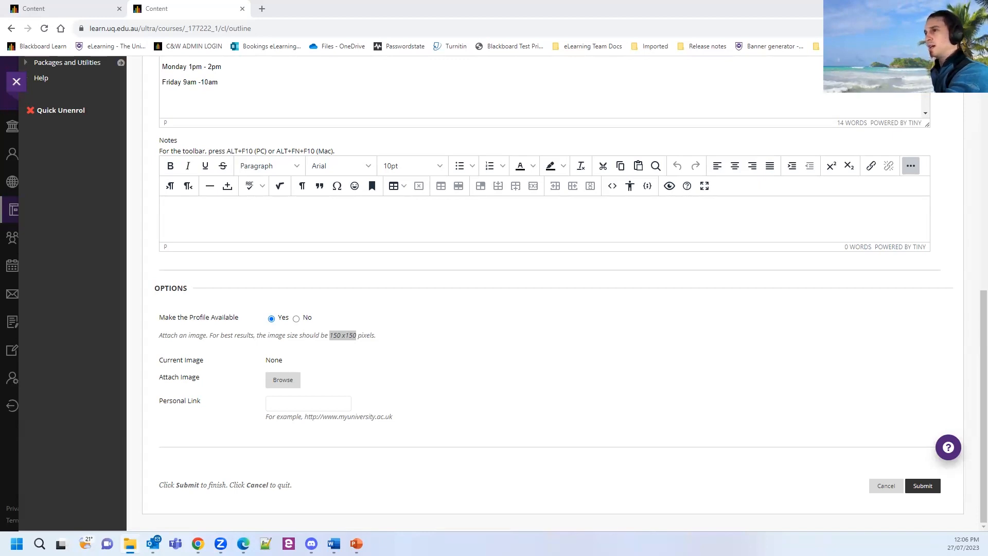
left_click(609, 157)
Close the stray file window, then remove the zip file attached by mistake.
key("ctrl")
key("ctrl")
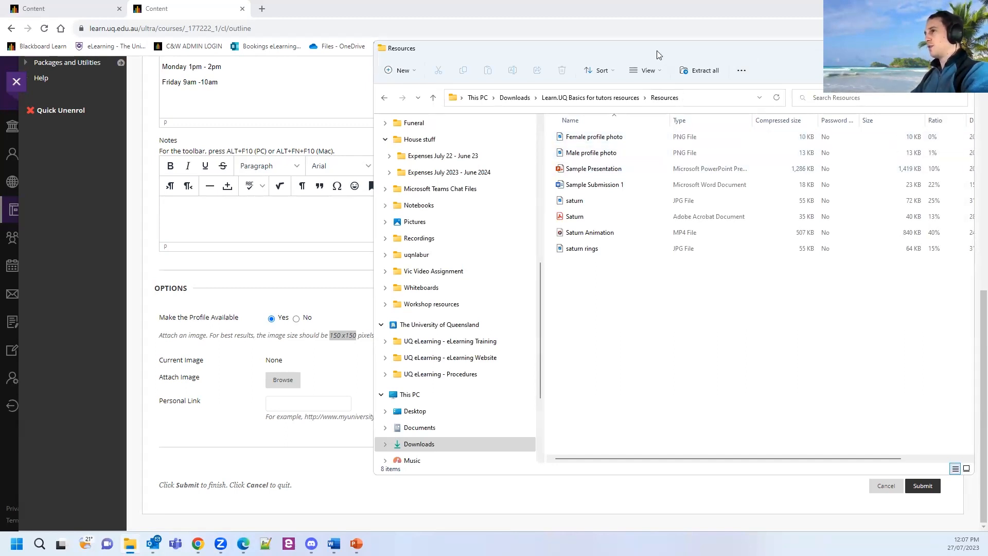
key("alt+F4")
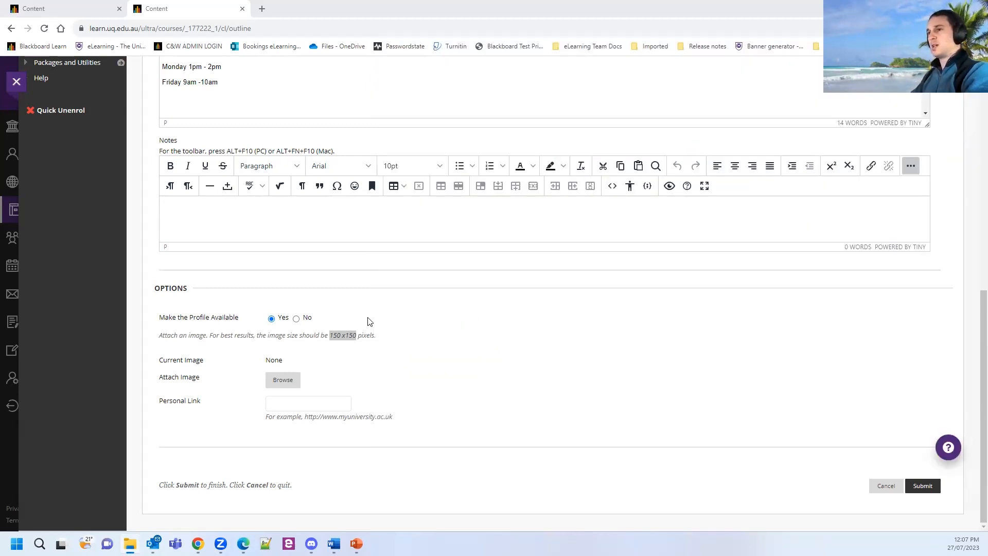
left_click(288, 380)
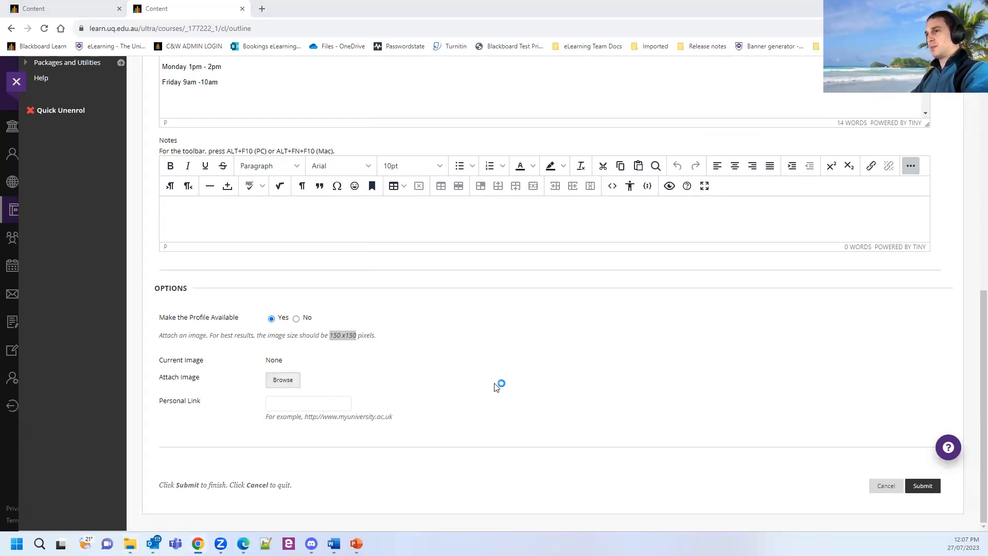
double_click(120, 223)
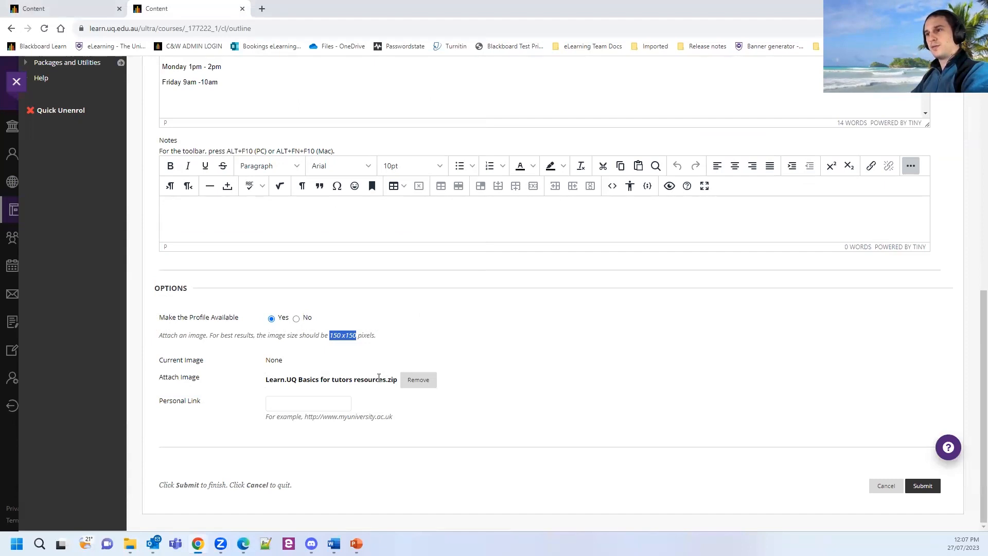
left_click(417, 380)
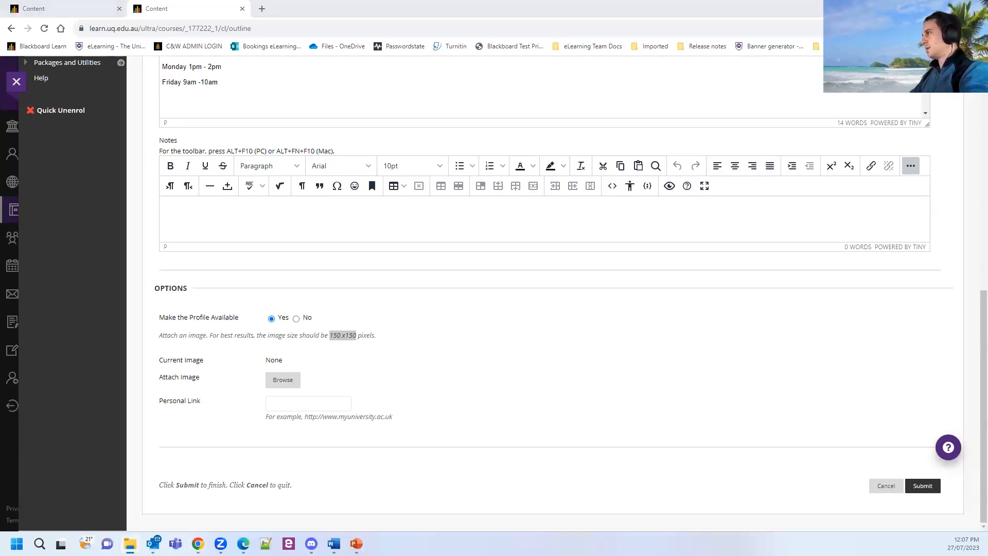
Attach Male profile photo.png from Downloads > Resources as the contact's profile image.
left_click(286, 383)
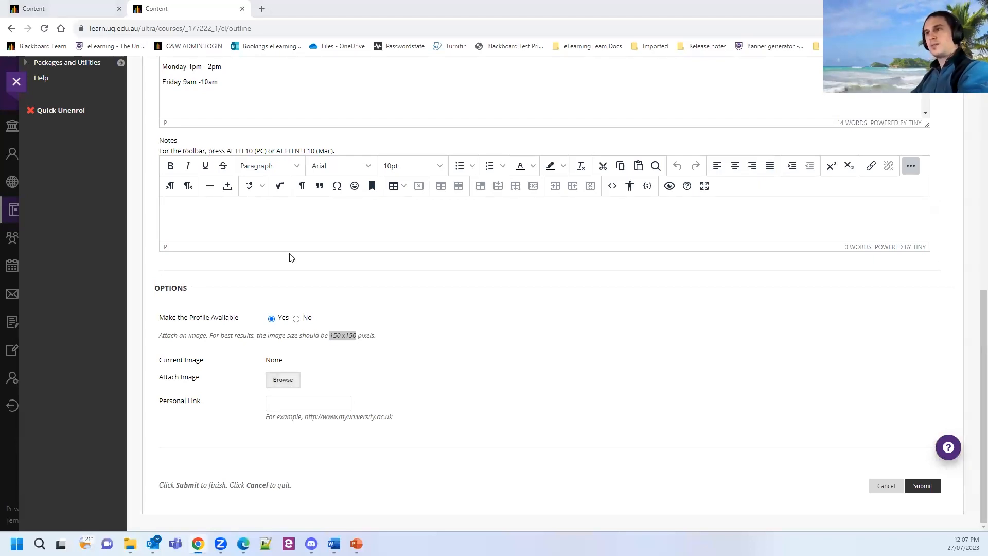
double_click(131, 147)
double_click(132, 101)
left_click(142, 118)
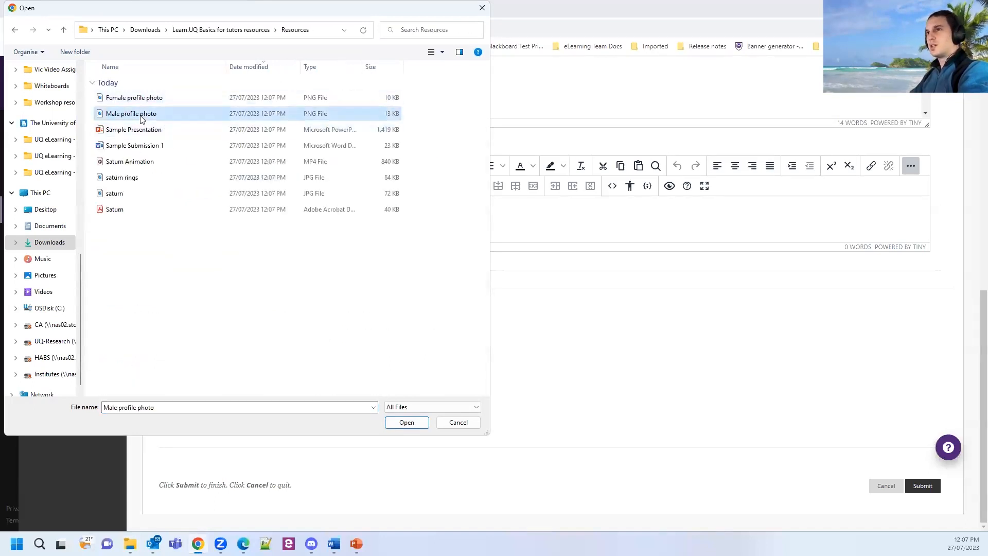
left_click(417, 427)
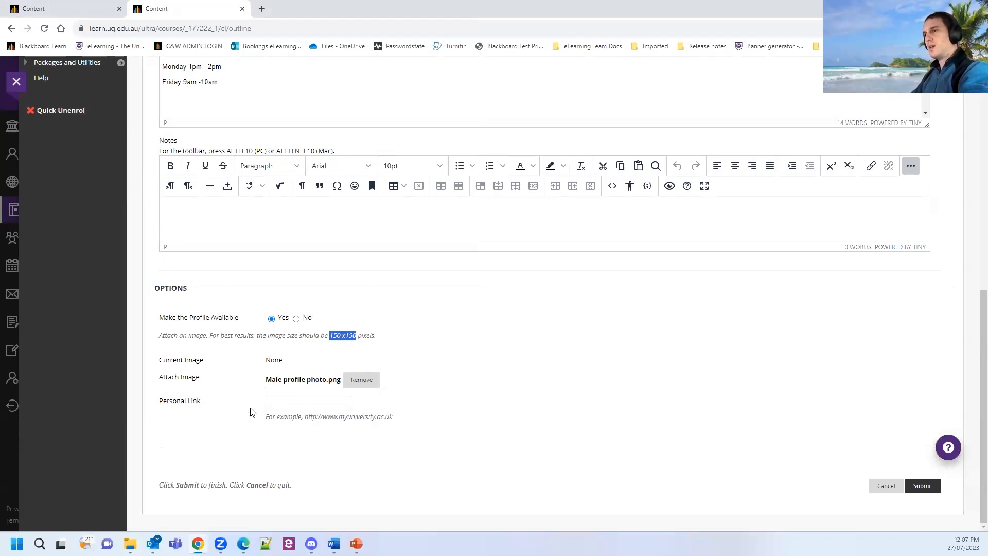
left_click(308, 409)
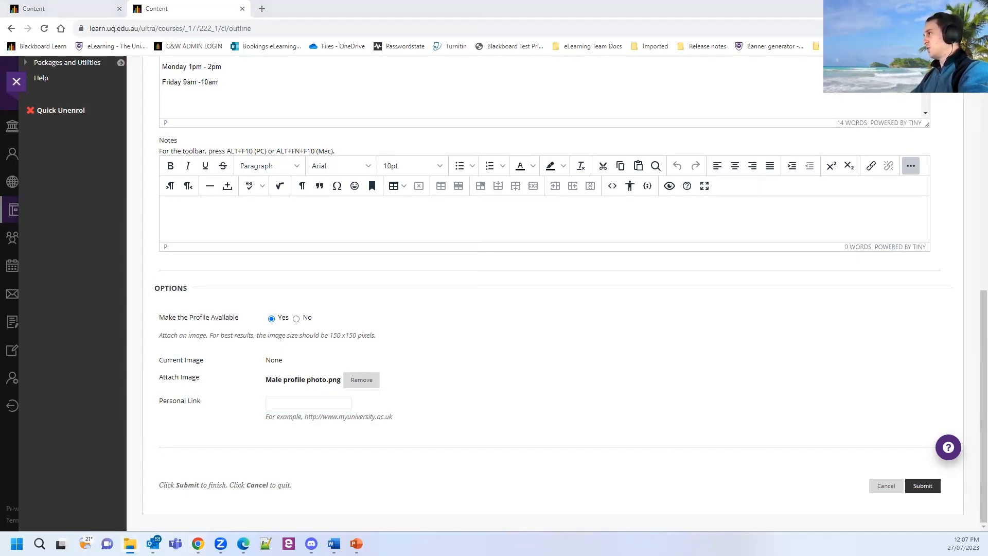
key("alt+Tab")
Submit the new contact and drag it above the last tutor in the list.
left_click(926, 492)
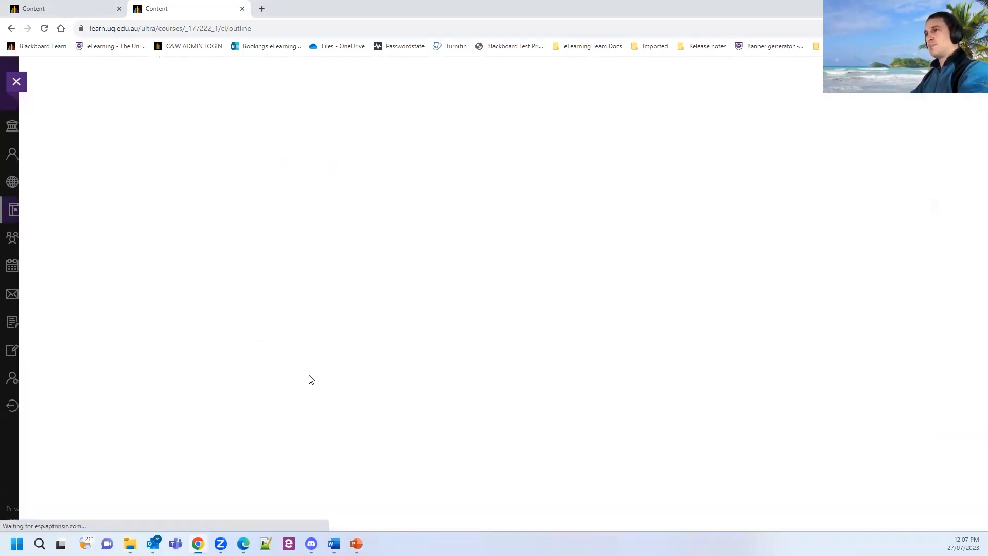
scroll(587, 326, "down", 7)
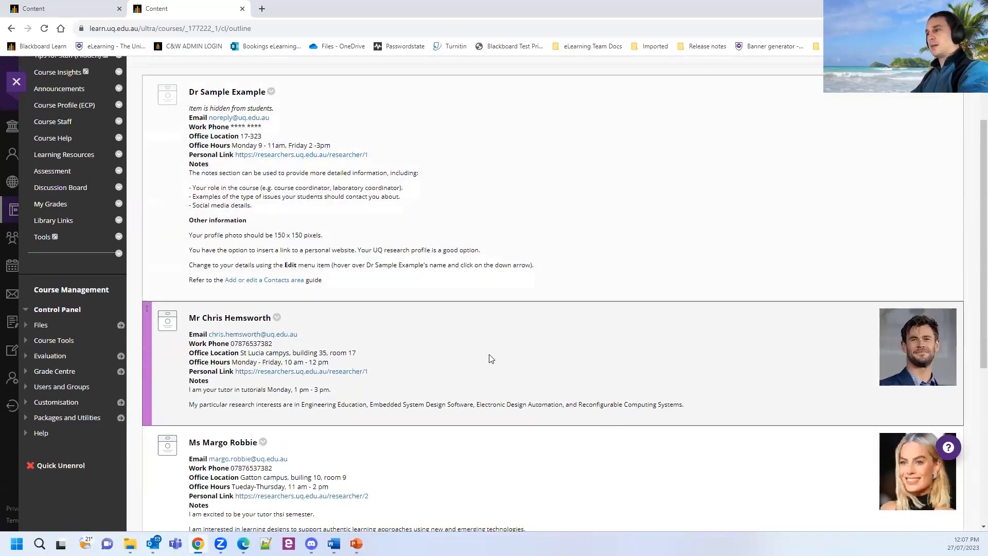
scroll(732, 452, "down", 1)
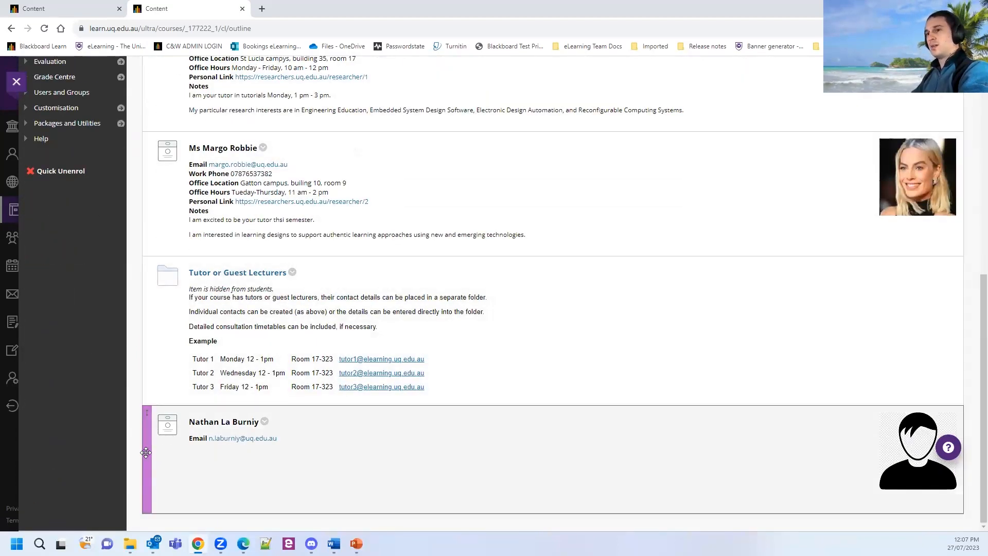
left_click_drag(146, 453, 287, 408)
Reopen the contact's edit form, resubmit it, and dismiss the success banner.
left_click(265, 408)
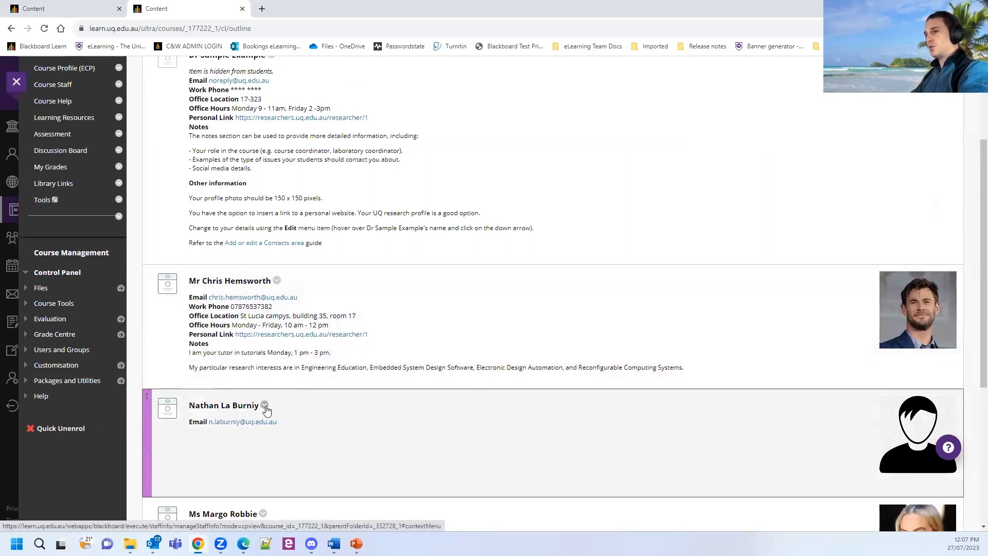
left_click(277, 374)
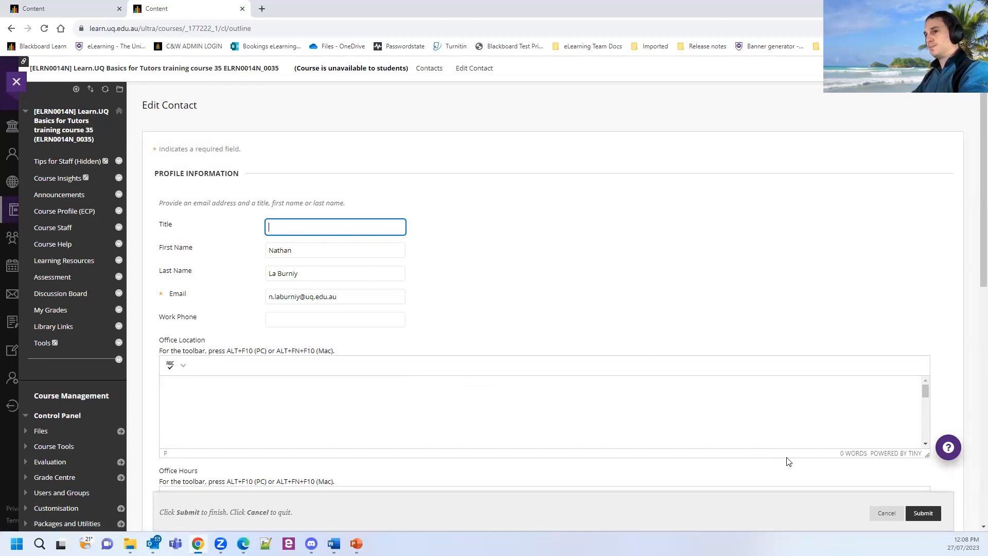
left_click(930, 515)
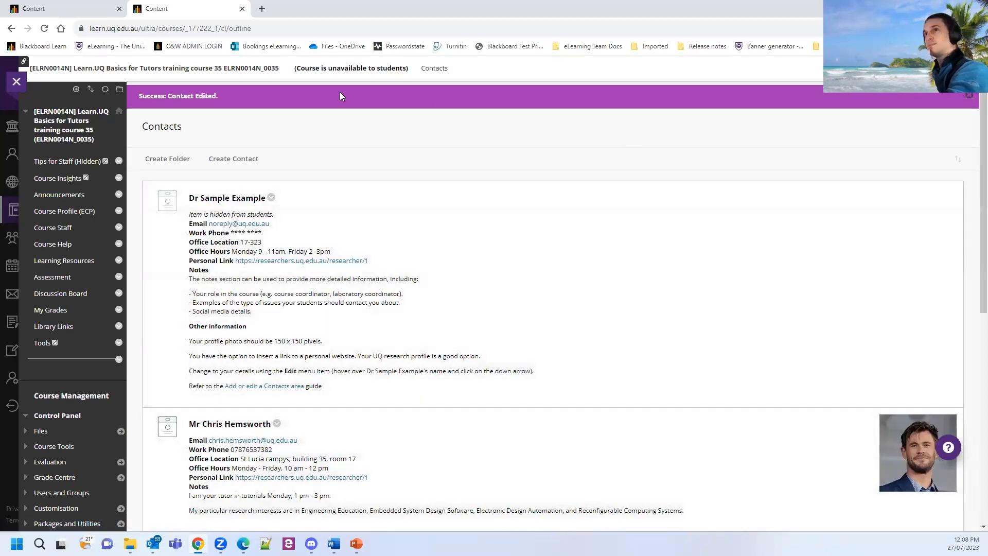
left_click(967, 102)
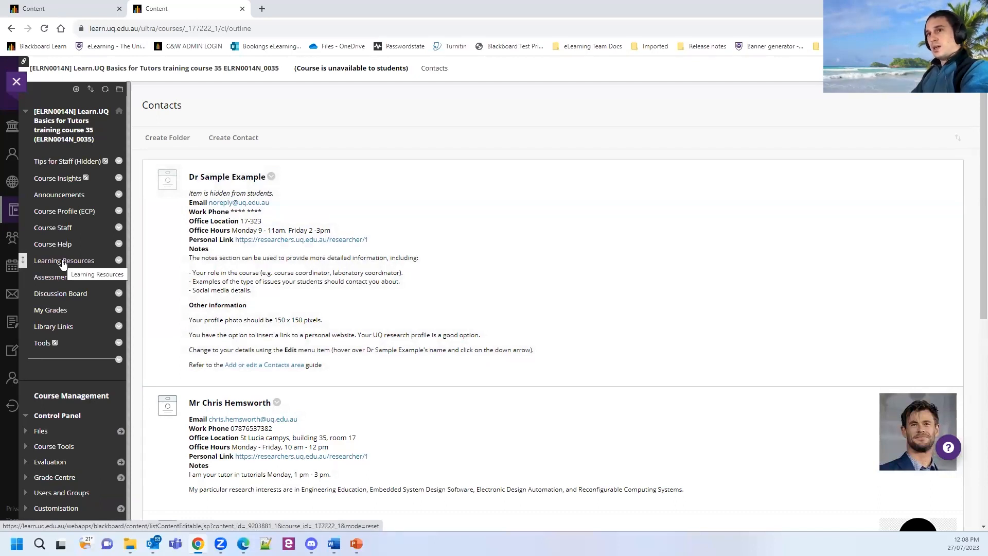
Open the Learning Resources page and select the Lecture_Recordings item.
left_click(63, 263)
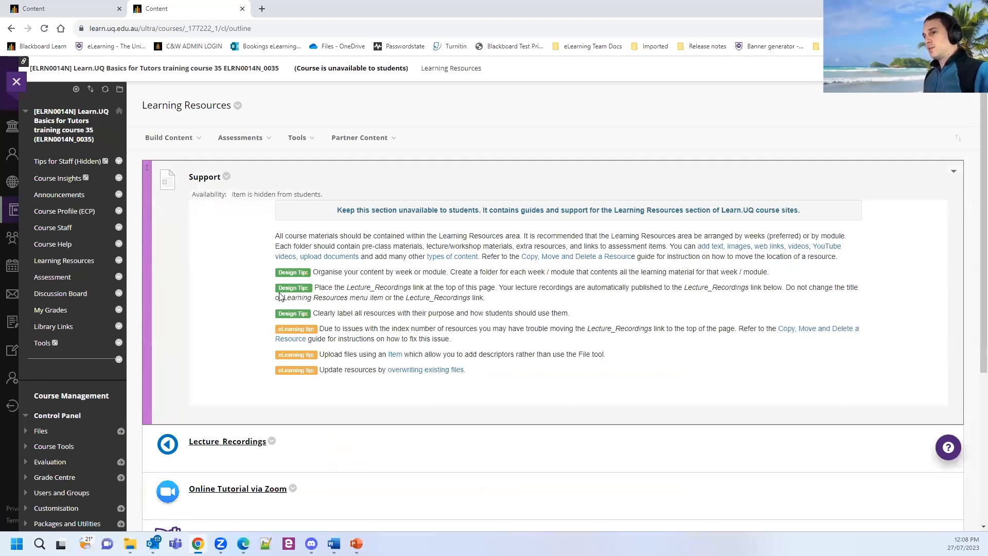
scroll(319, 233, "down", 5)
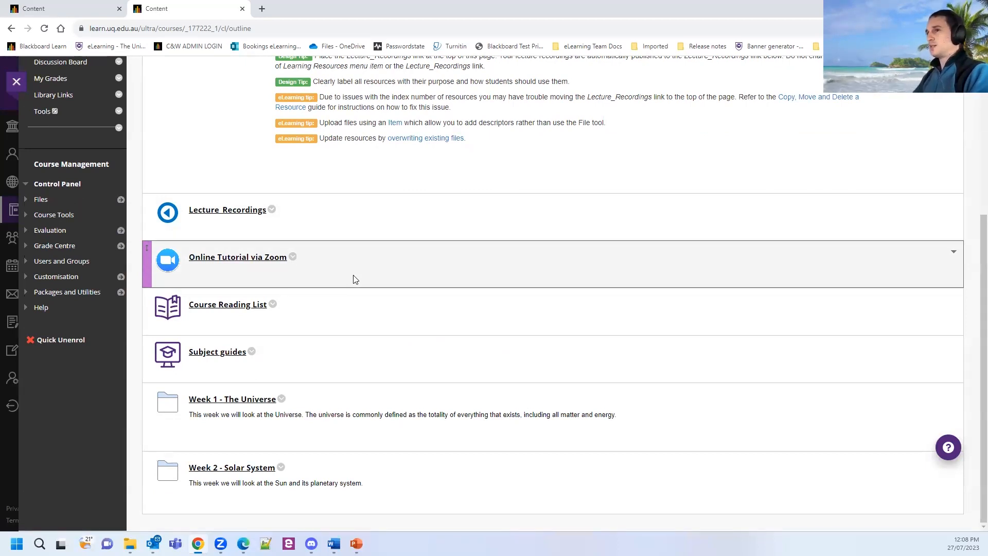
scroll(353, 279, "up", 5)
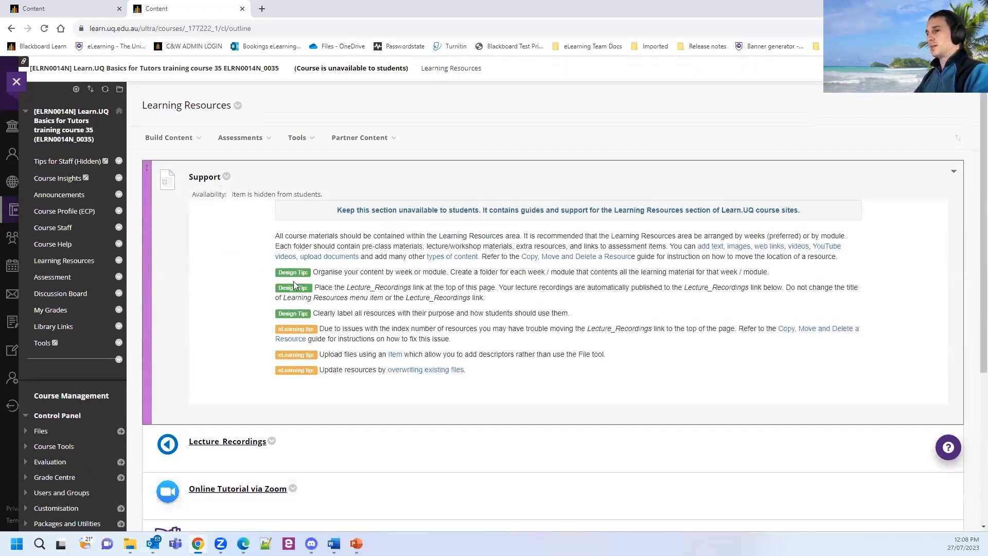
scroll(294, 284, "down", 1)
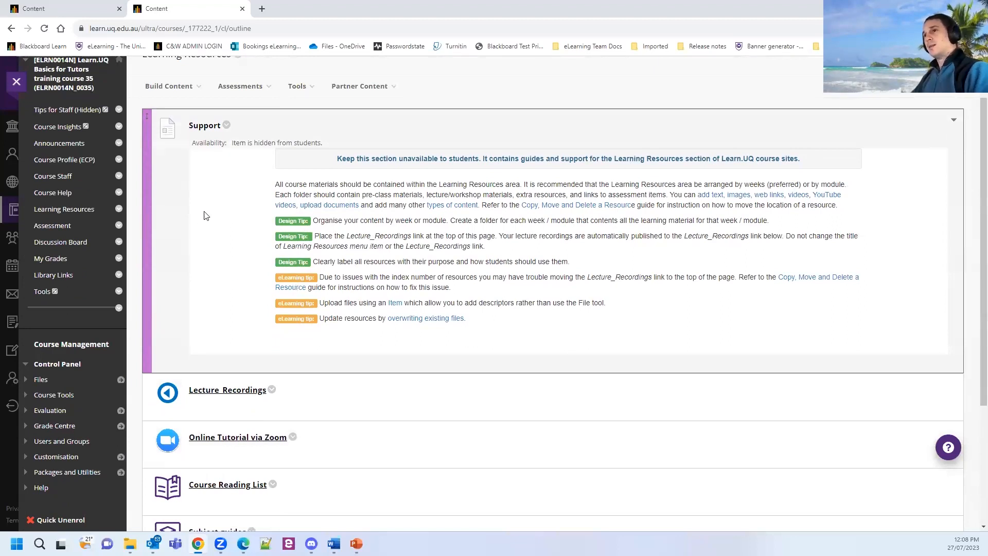
left_click(215, 395)
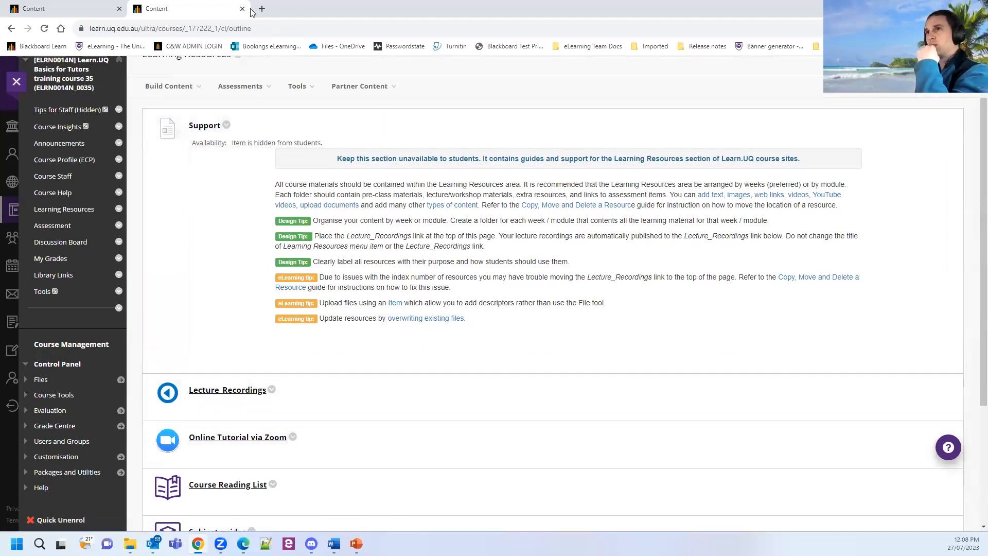
Close the other Announcements tab and open Lecture_Recordings again.
left_click(65, 7)
key("ctrl+w")
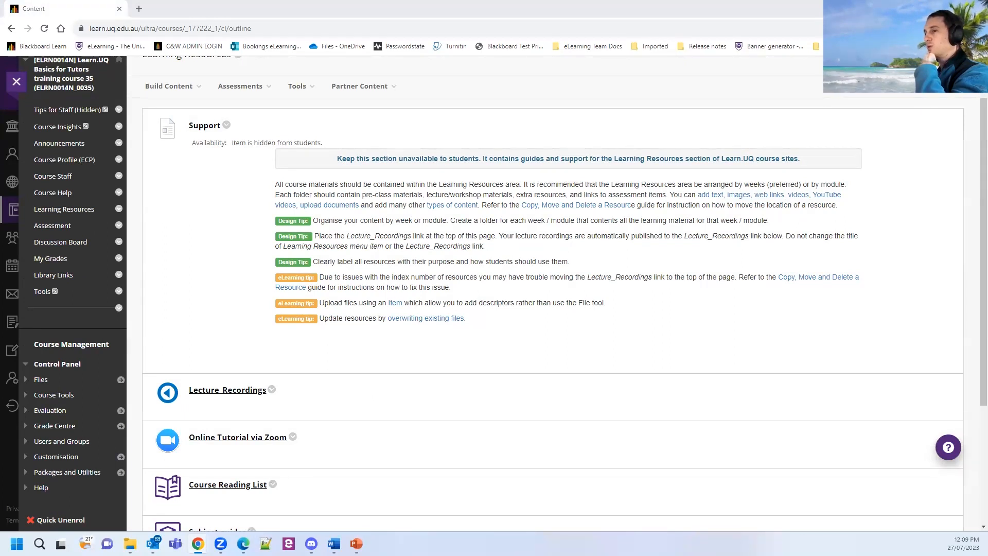
left_click(230, 395)
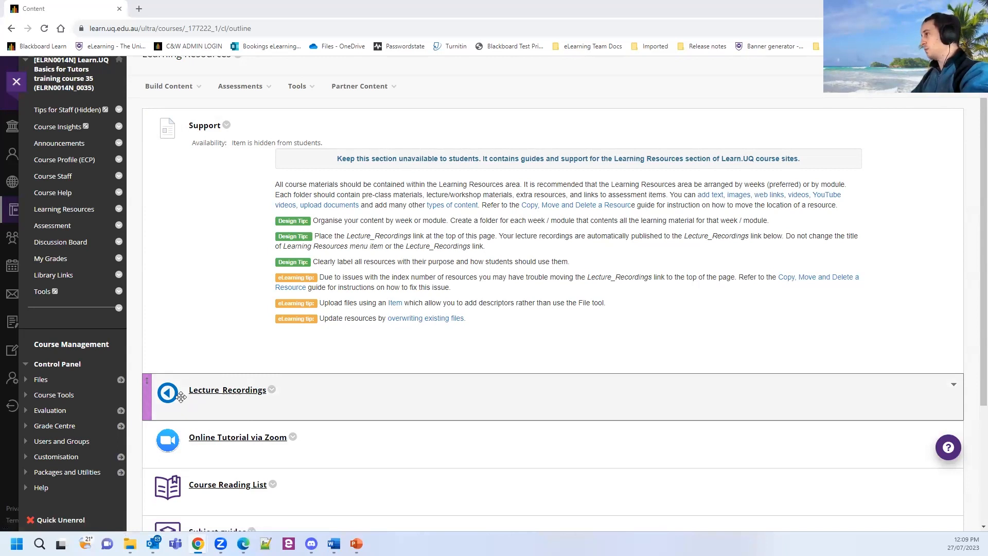
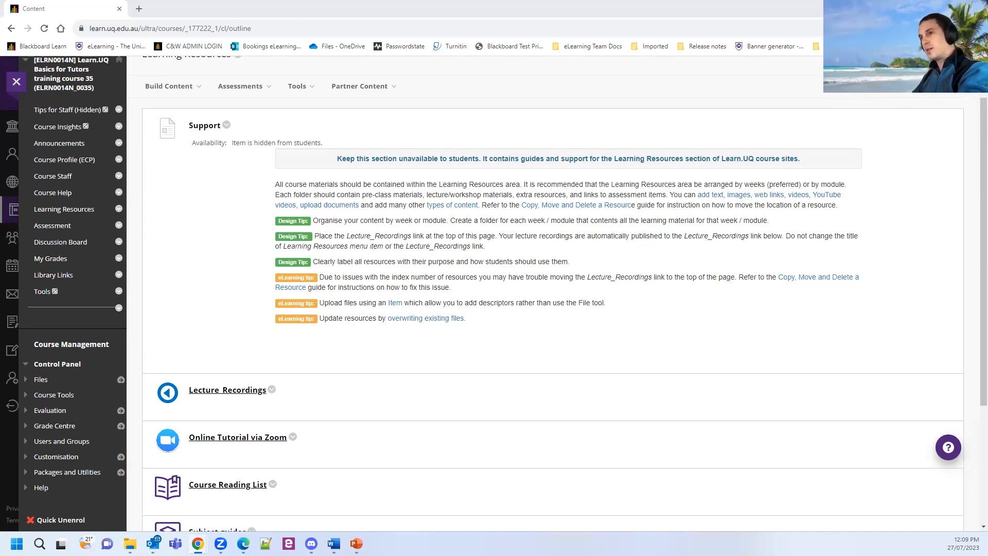
Start a new content item and paste the transcripts and captions disclaimer paragraph into its text.
left_click(168, 86)
left_click(156, 133)
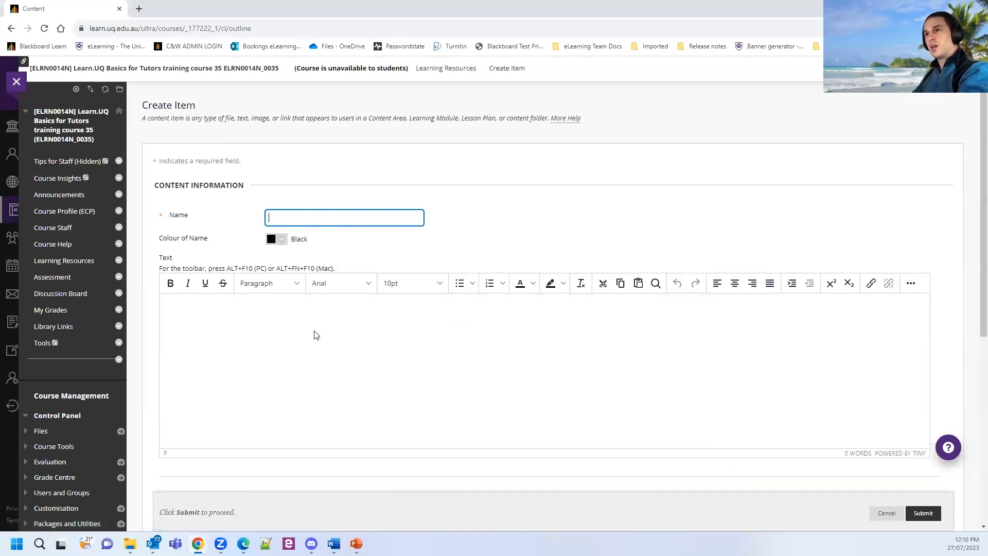
right_click(265, 343)
left_click(223, 338)
type("https://learn.uq.edu.au/ultra/course")
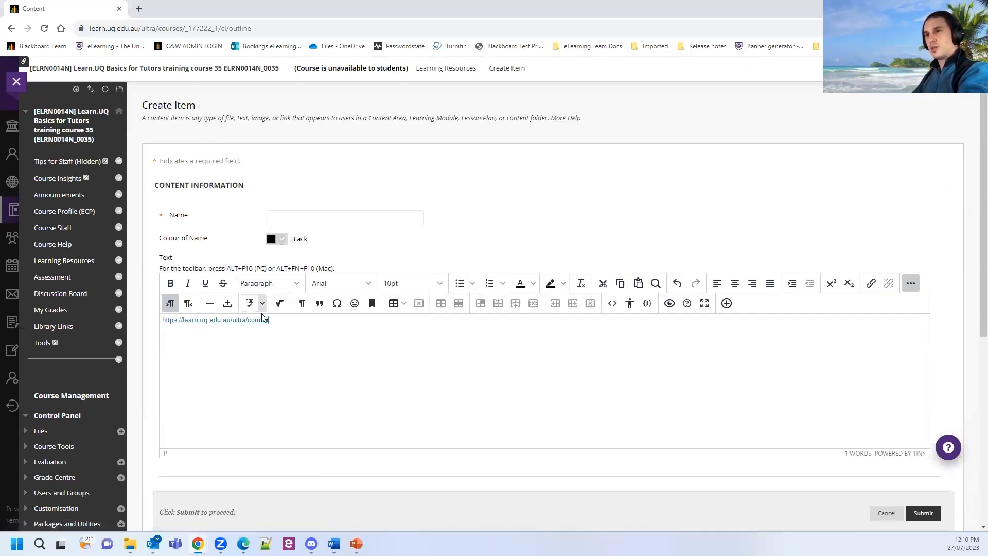
double_click(261, 320)
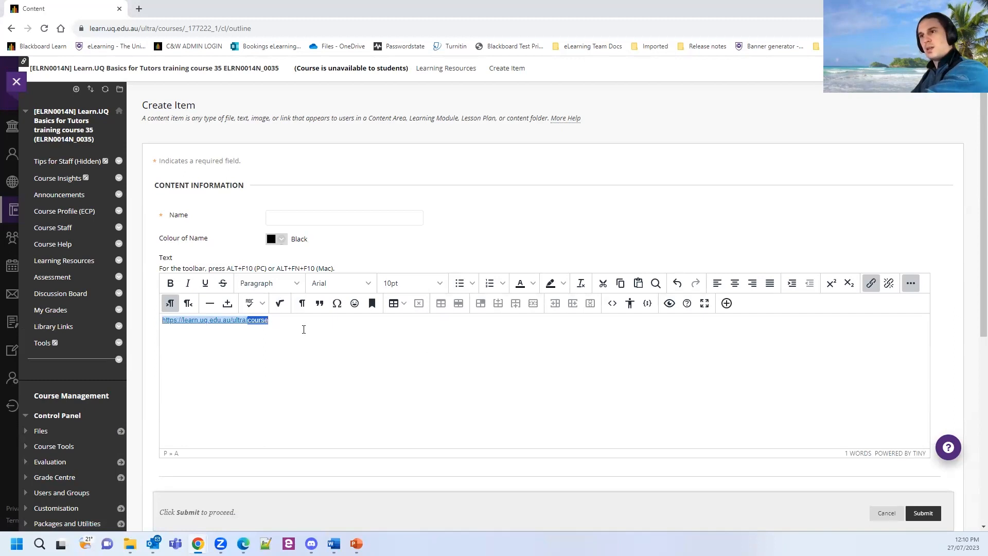
key("BackSpace")
key("BackSpace")
key("BackSpace")
key("BackSpace")
key("BackSpace")
key("BackSpace")
key("BackSpace")
key("BackSpace")
key("BackSpace")
key("BackSpace")
key("BackSpace")
key("BackSpace")
key("BackSpace")
key("BackSpace")
key("BackSpace")
key("BackSpace")
key("BackSpace")
key("BackSpace")
key("BackSpace")
key("BackSpace")
key("BackSpace")
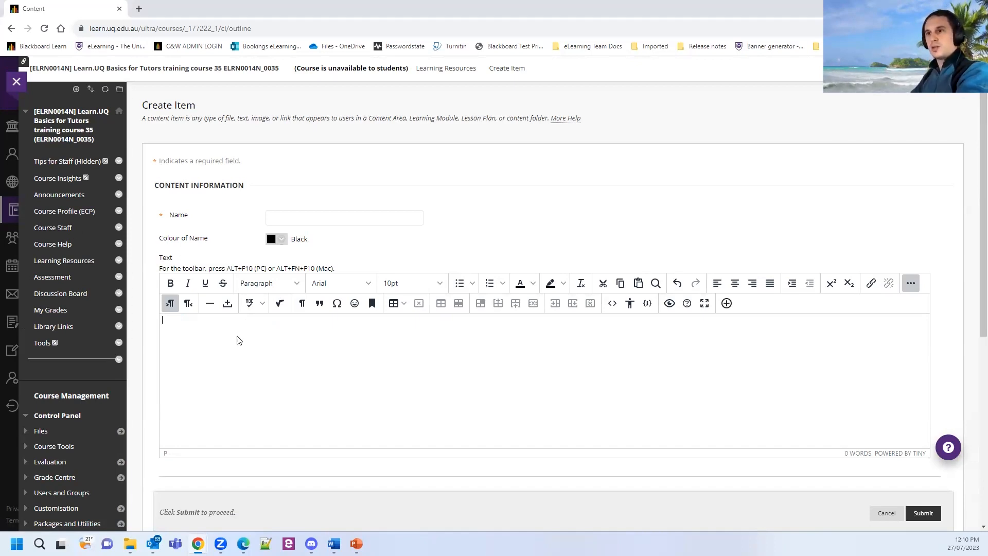
type("UQ uses technology to create transcripts and/or closed captions for lectures and that process is inherently fallible. Given the volume of materials created for lectures, UQ teaching staff are not expected to review, correct or edit transcripts and/or closed captions. Accordingly, such materials may contain errors and/or omissions and students should exercise caution and not rely solely upon such materials. Views expressed by individual presenters and participants in lectures are not necessarily the views of the University, and should not be taken as being endorsed by the University")
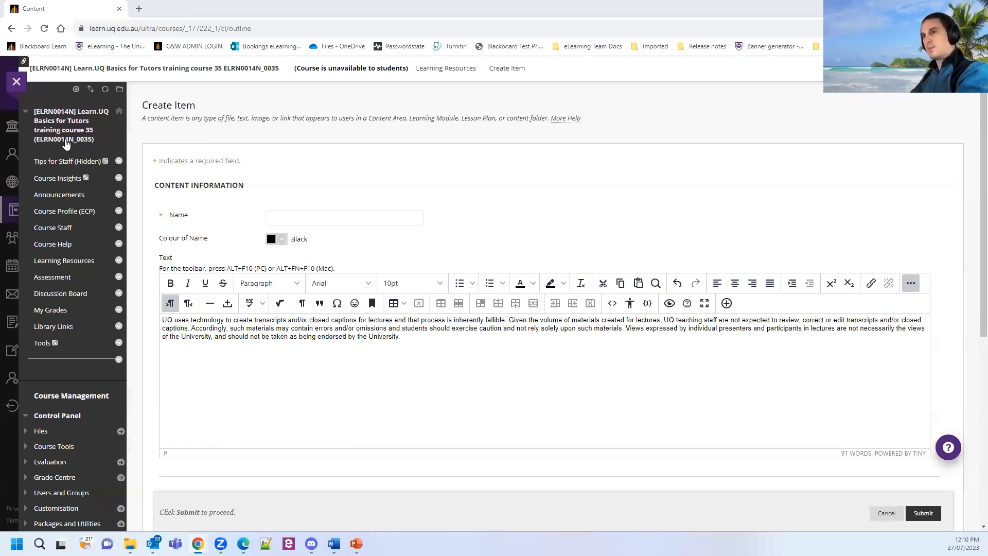
Name the item 'Transcripts – Advice' and submit it.
left_click(336, 217)
type("Transcripts – Advice")
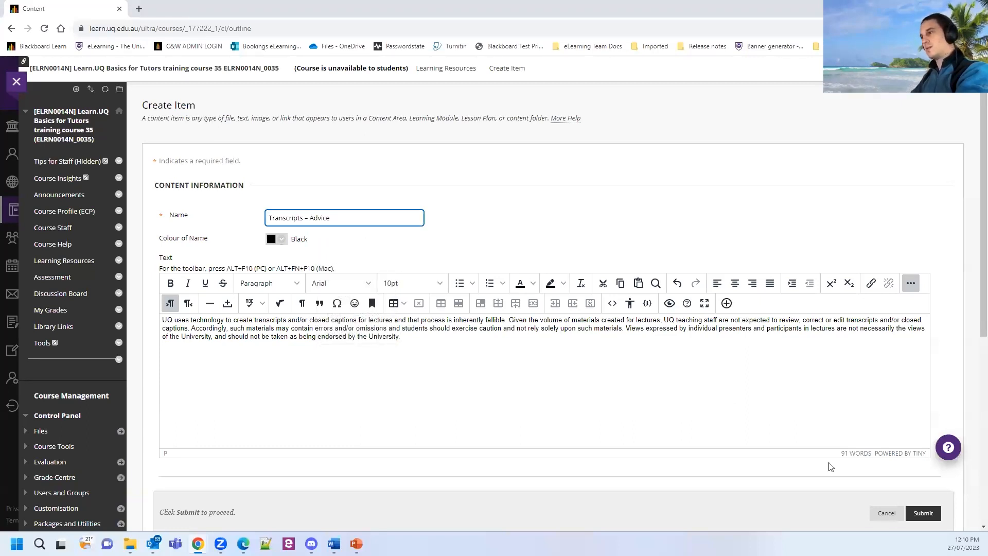
left_click(922, 513)
Drag Transcripts – Advice up so it sits directly above Lecture_Recordings.
scroll(165, 456, "down", 6)
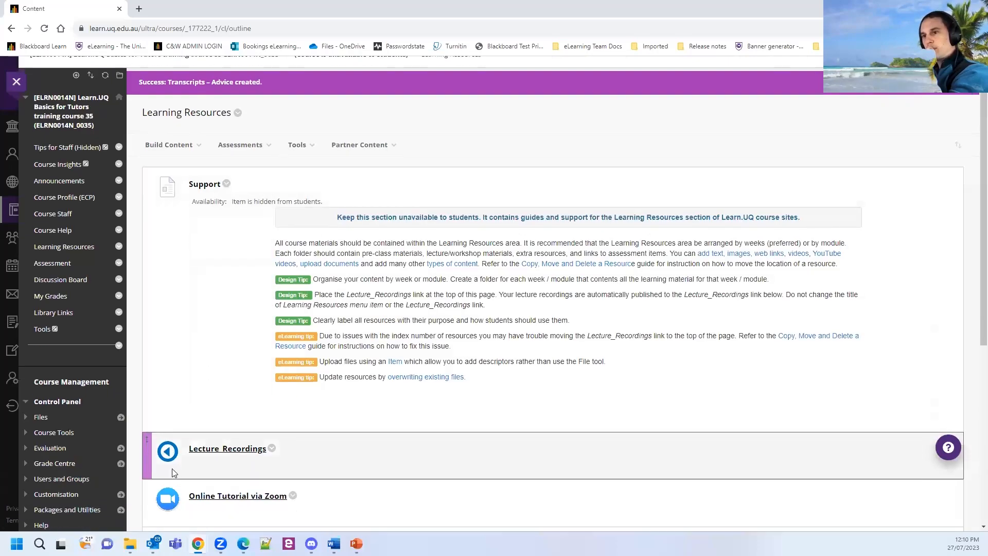
left_click_drag(154, 331, 147, 142)
scroll(181, 200, "up", 1)
scroll(181, 199, "up", 5)
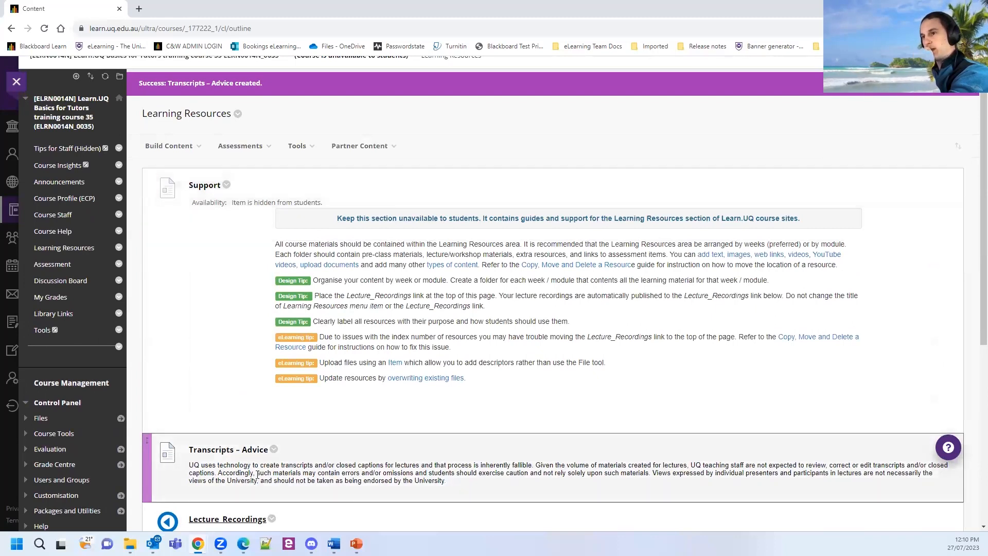
scroll(227, 426, "down", 1)
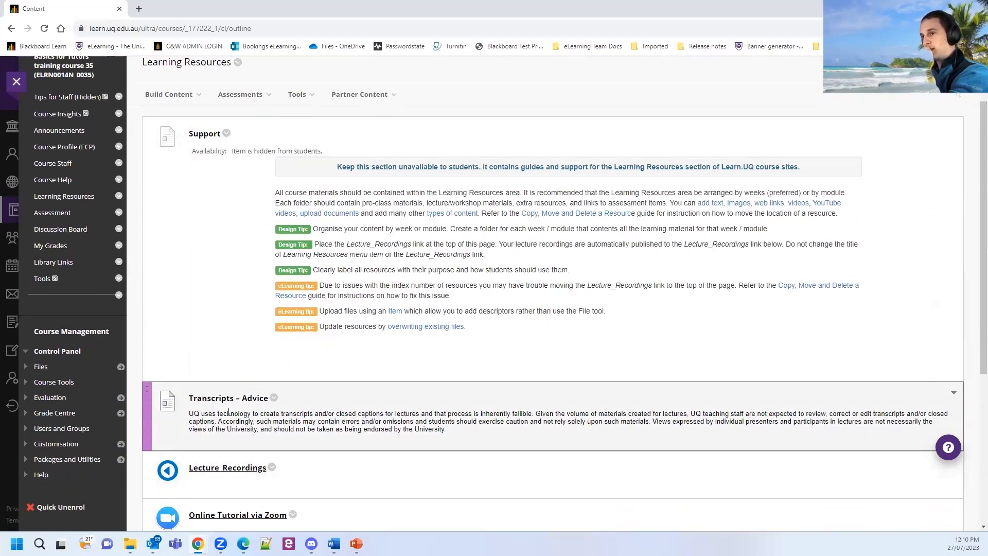
scroll(223, 409, "down", 2)
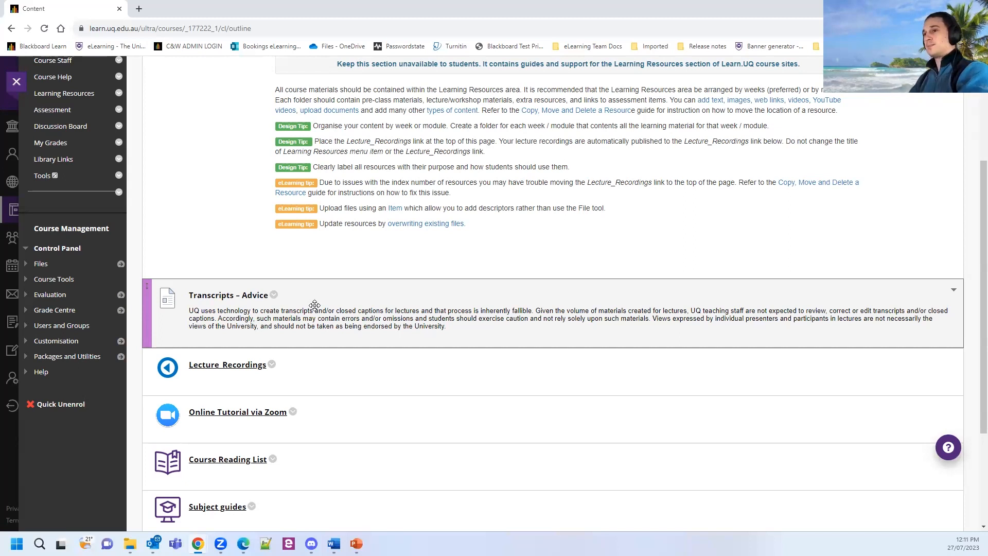
scroll(314, 305, "down", 2)
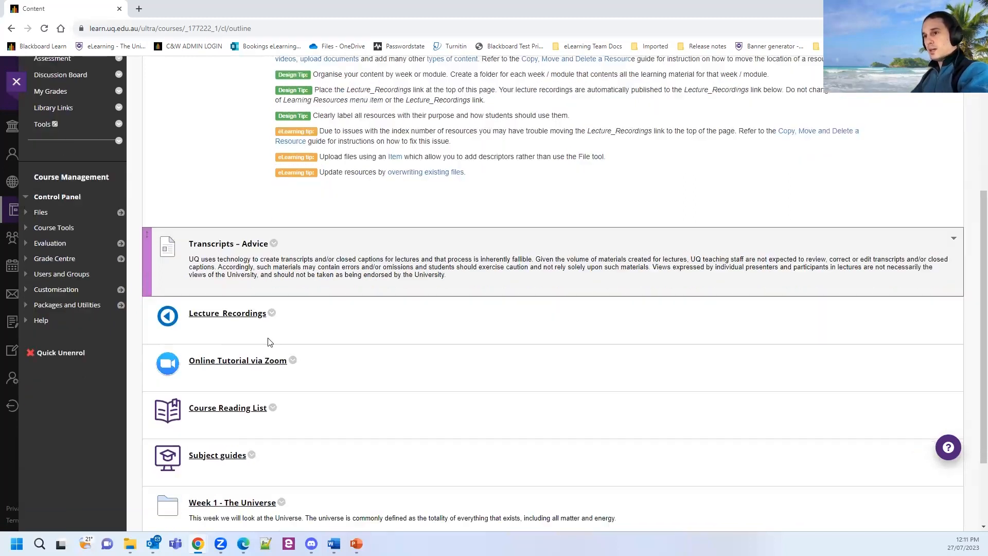
scroll(339, 264, "up", 5)
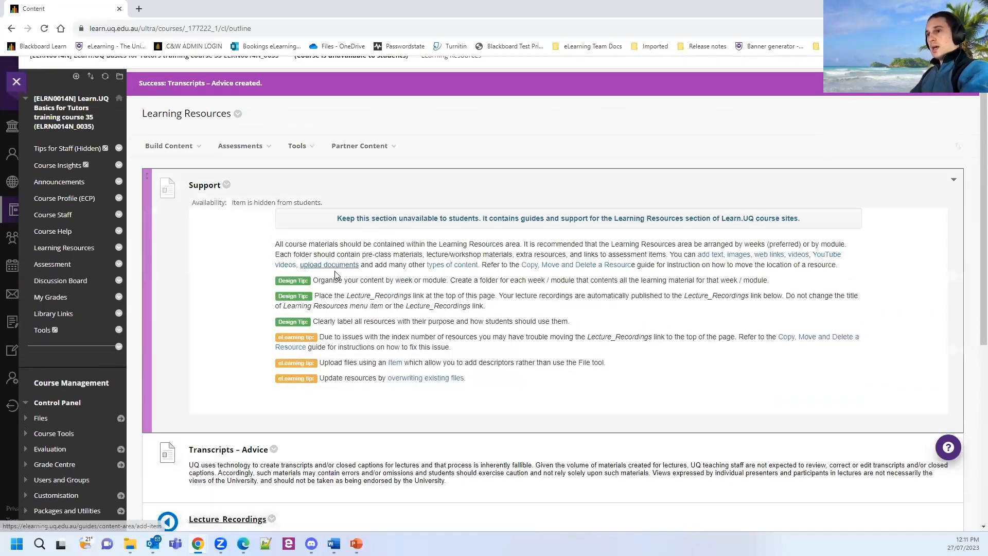
key("ctrl")
key("ctrl")
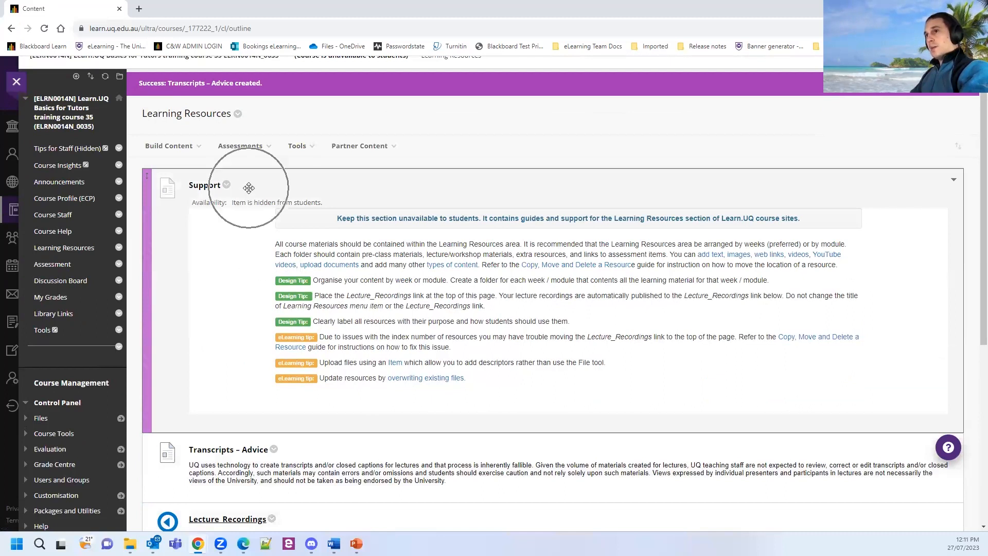
key("ctrl")
key("ctrl")
key("ctrl")
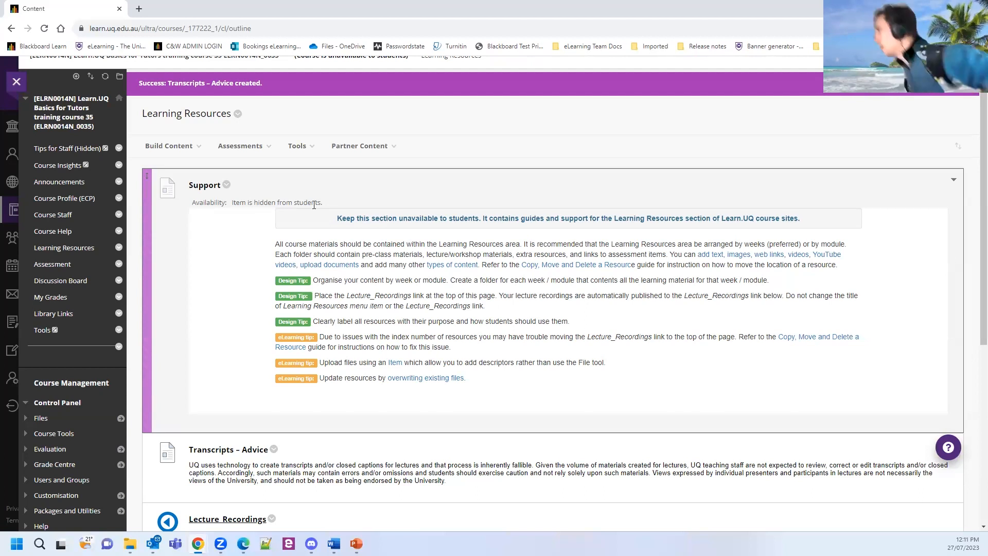
scroll(369, 144, "up", 1)
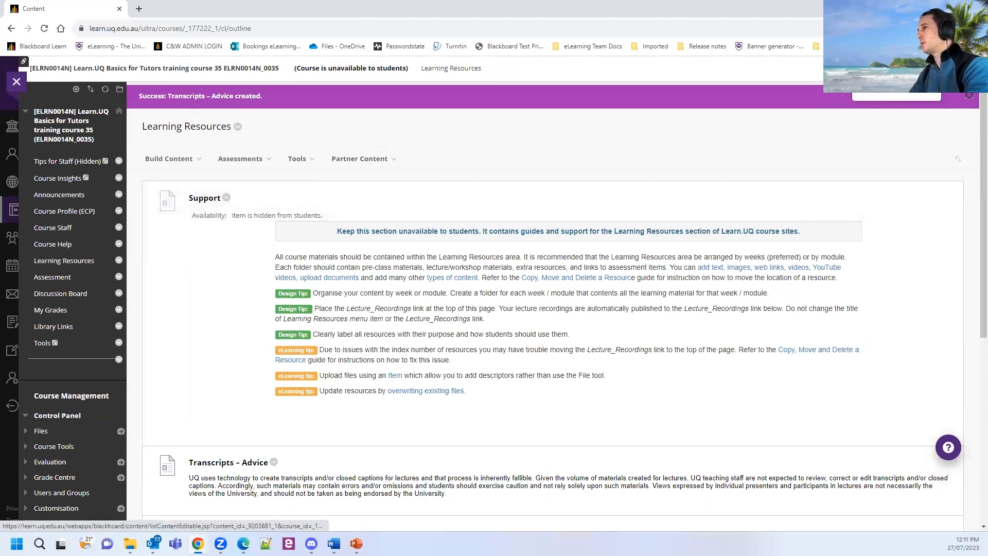
Preview Learning Resources as a student, exit preview deleting the preview user, and reopen Learning Resources.
left_click(890, 69)
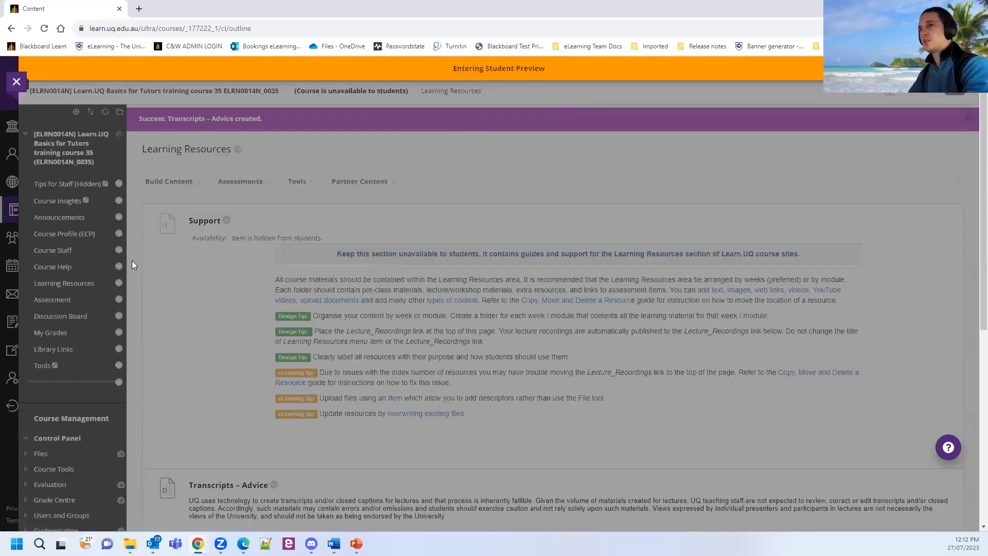
left_click(71, 245)
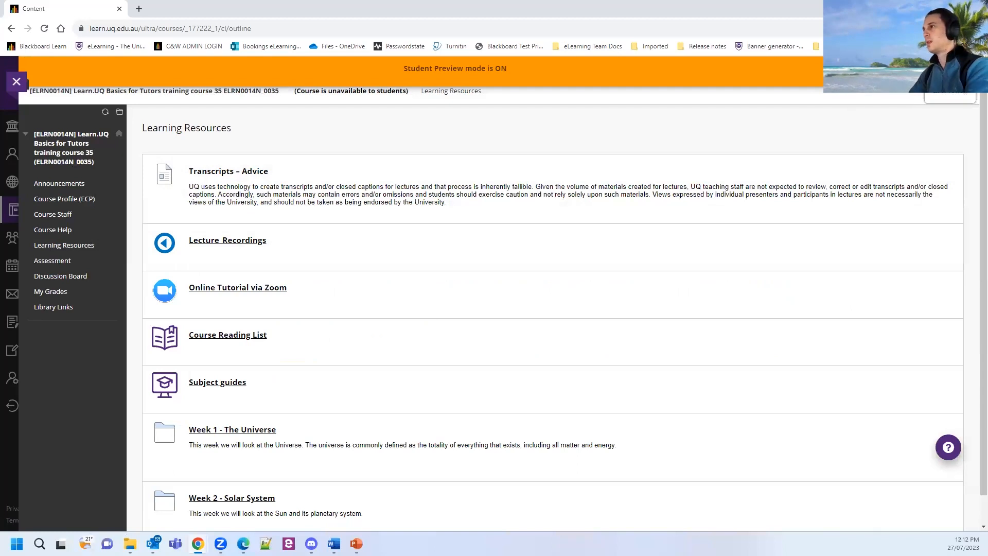
left_click(949, 91)
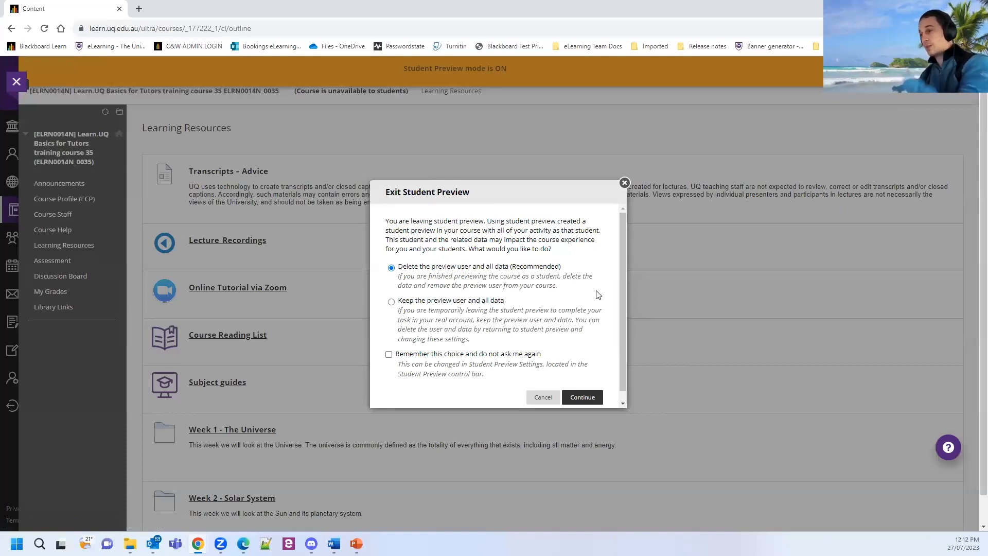
left_click(583, 398)
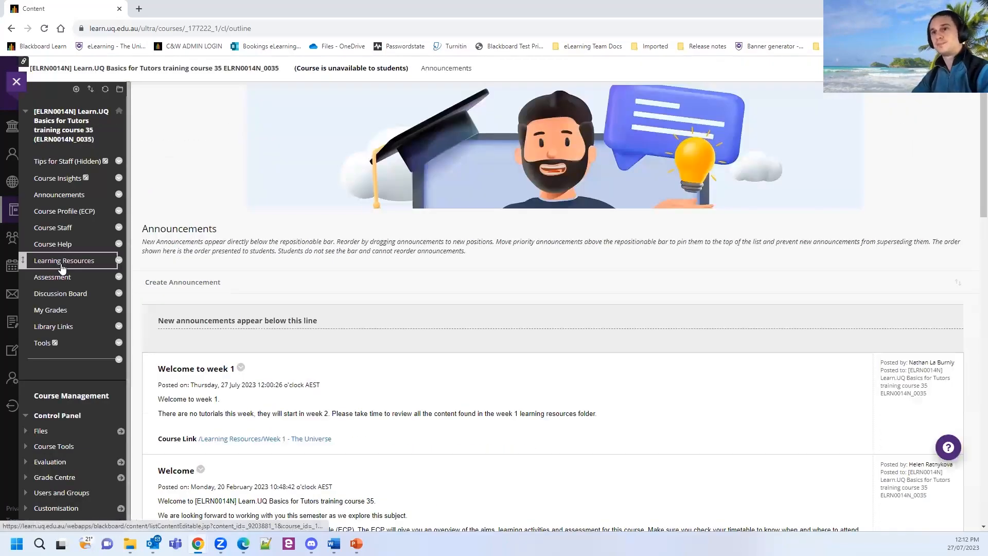
left_click(61, 264)
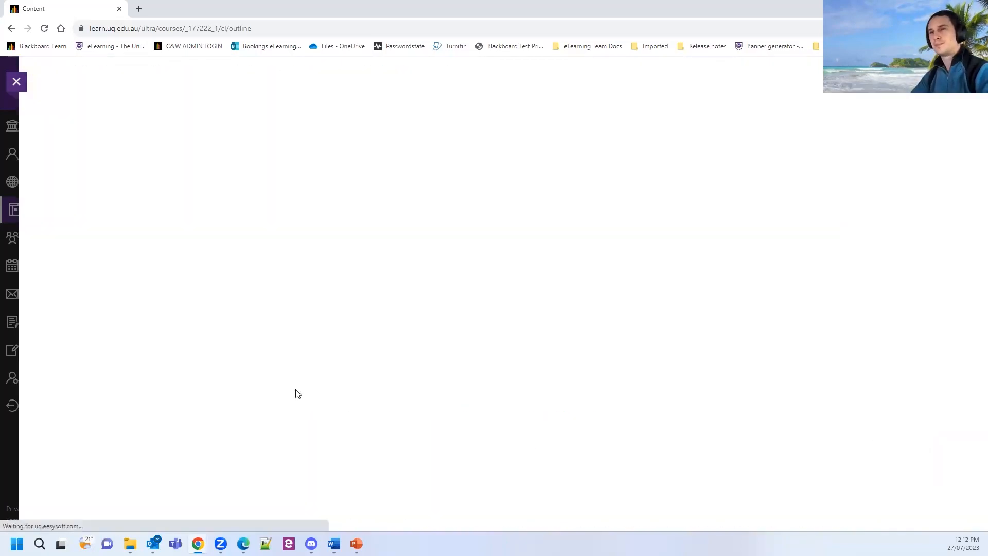
Launch the Course Reading List link, opening the ELRN0014 reading lists tool.
scroll(286, 340, "down", 6)
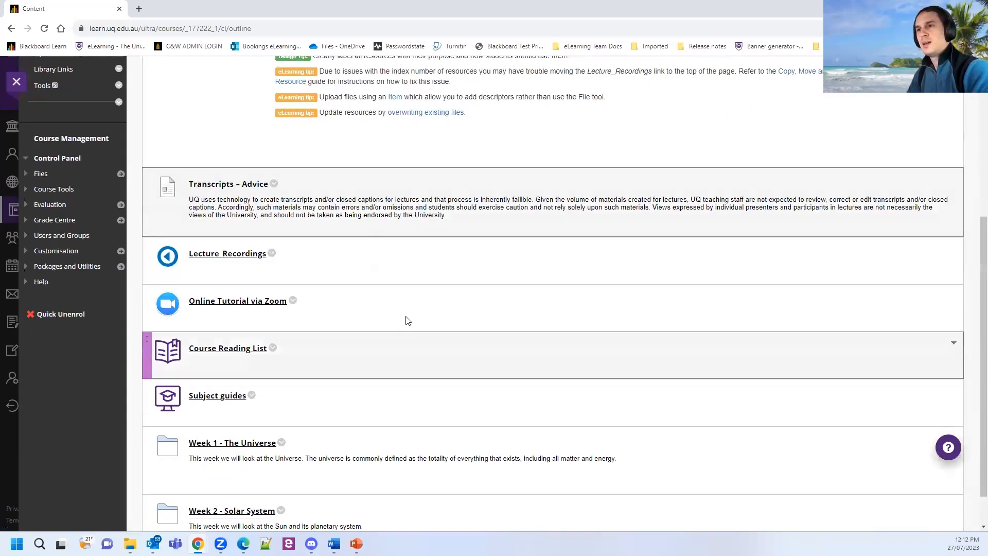
scroll(249, 229, "down", 1)
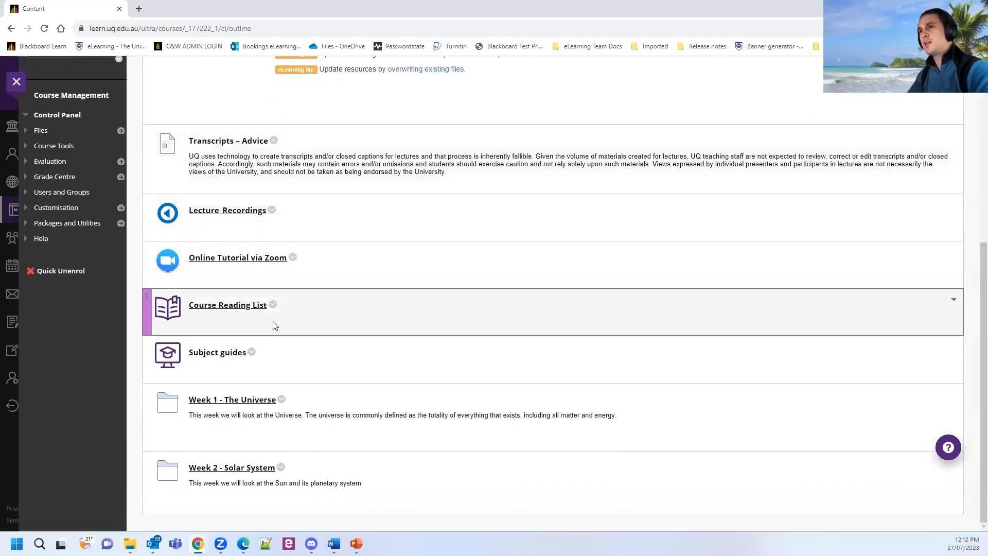
left_click(234, 310)
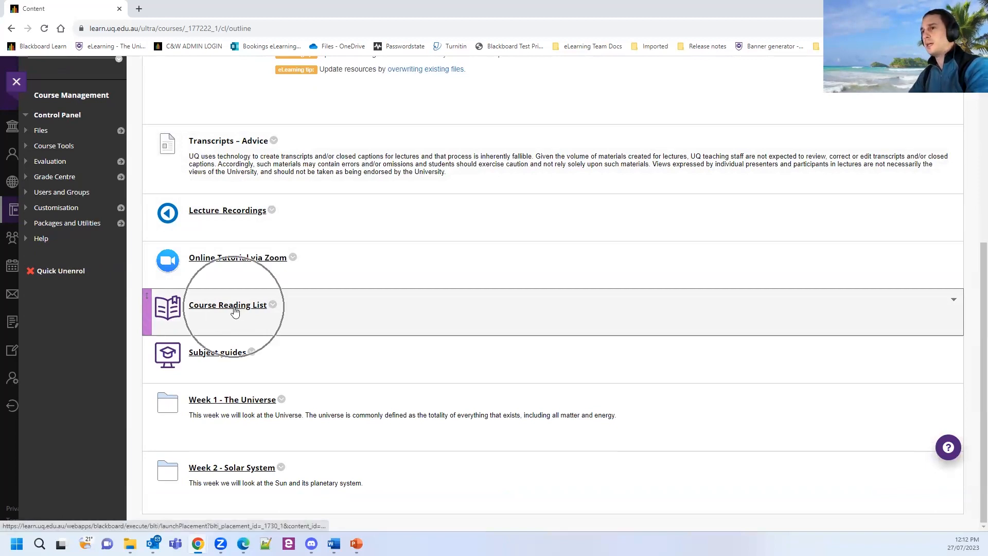
left_click(234, 310)
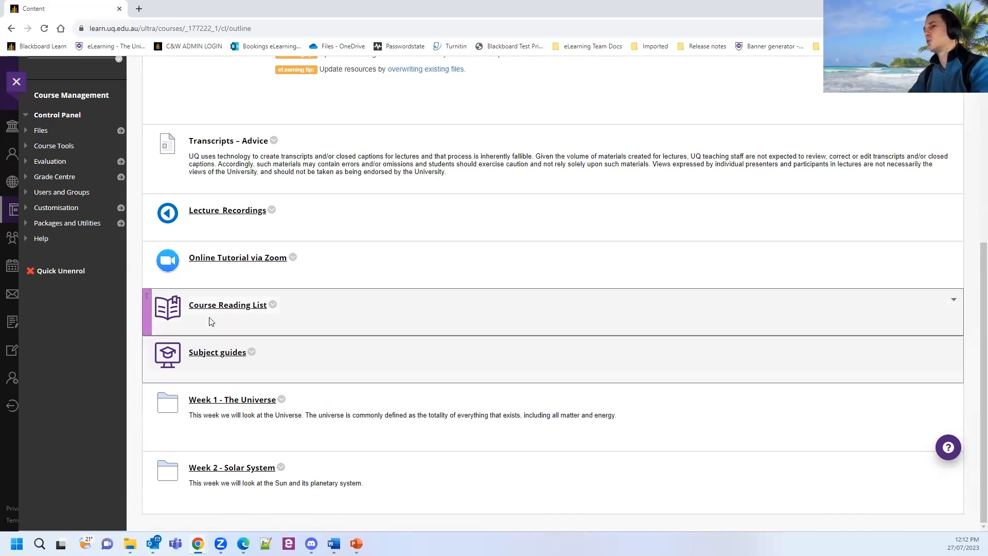
left_click(241, 307)
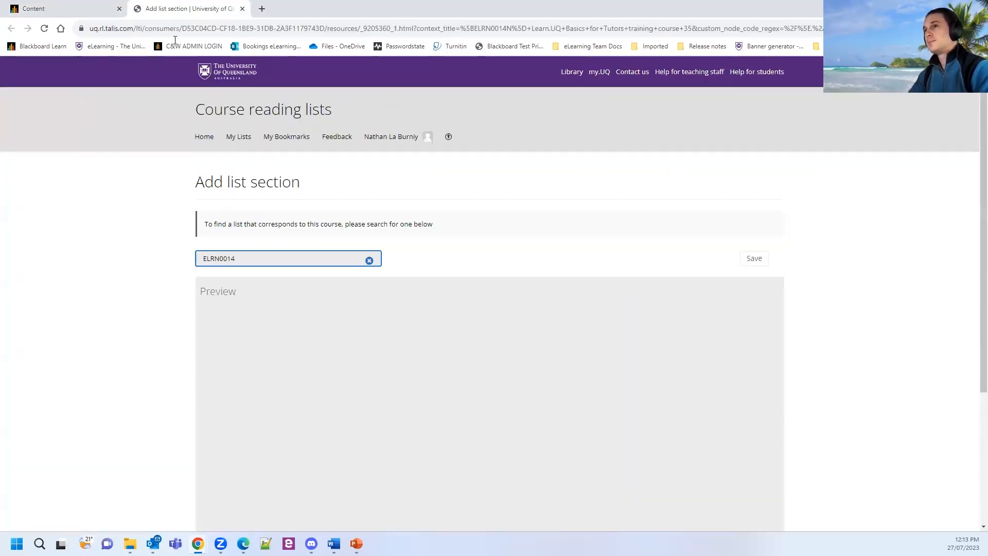
Close the Talis Aspire 'Add list section' tab without saving.
left_click(242, 9)
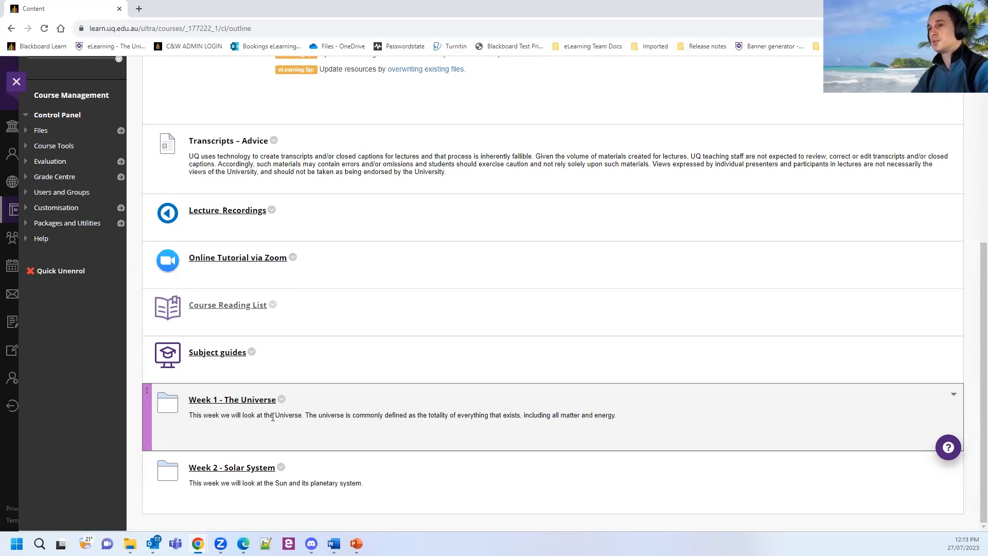
Look inside the Week 1 – The Universe folder, return to Learning Resources, and open Build Content.
left_click(234, 404)
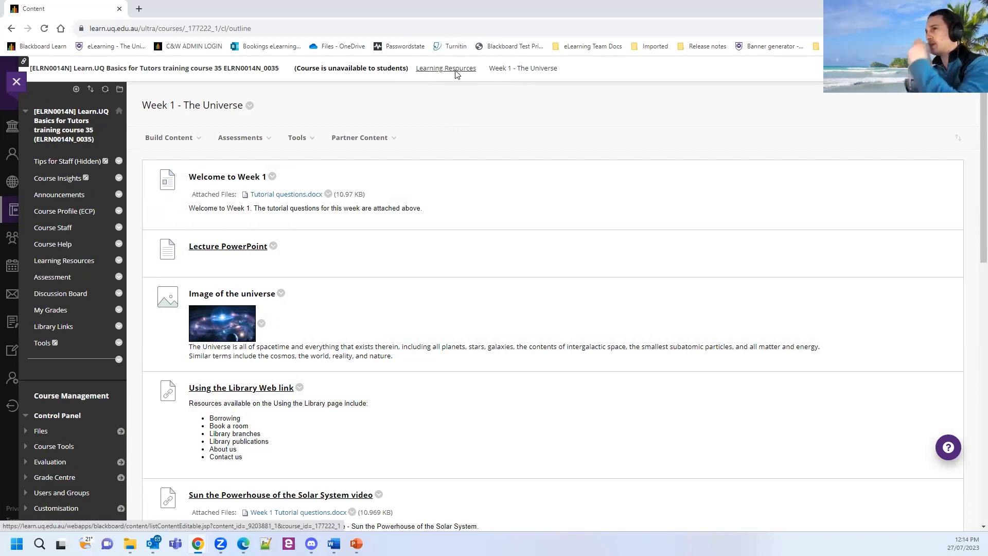
left_click(455, 70)
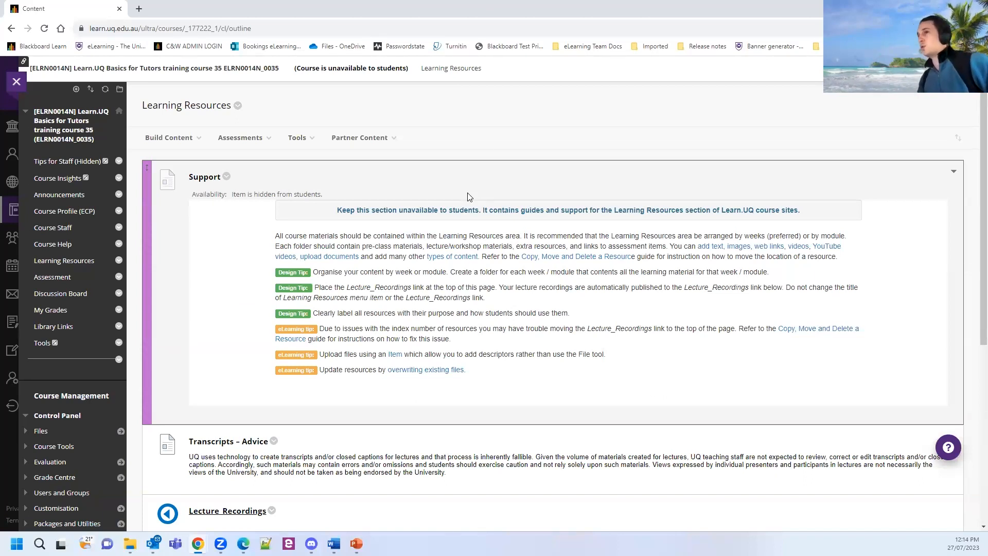
scroll(466, 158, "down", 6)
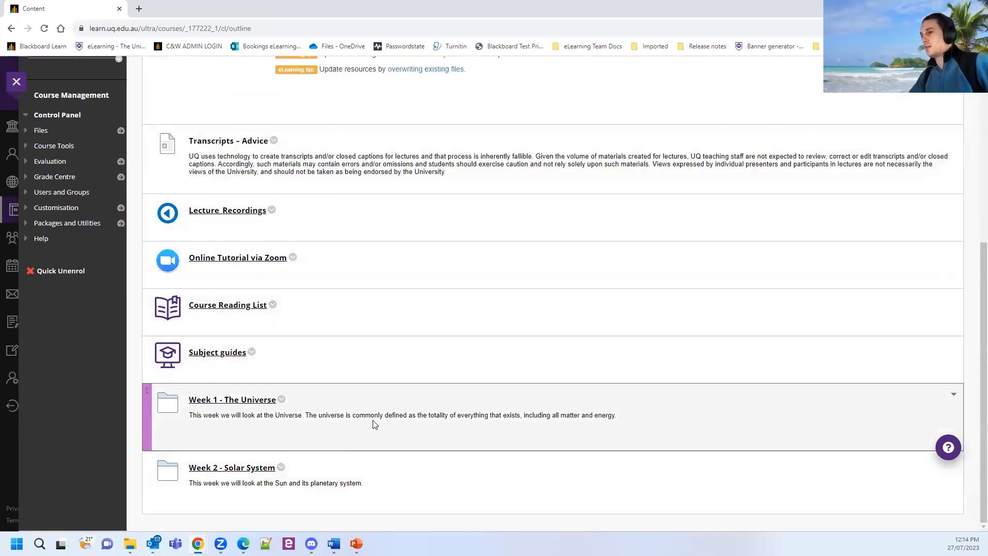
scroll(389, 407, "up", 5)
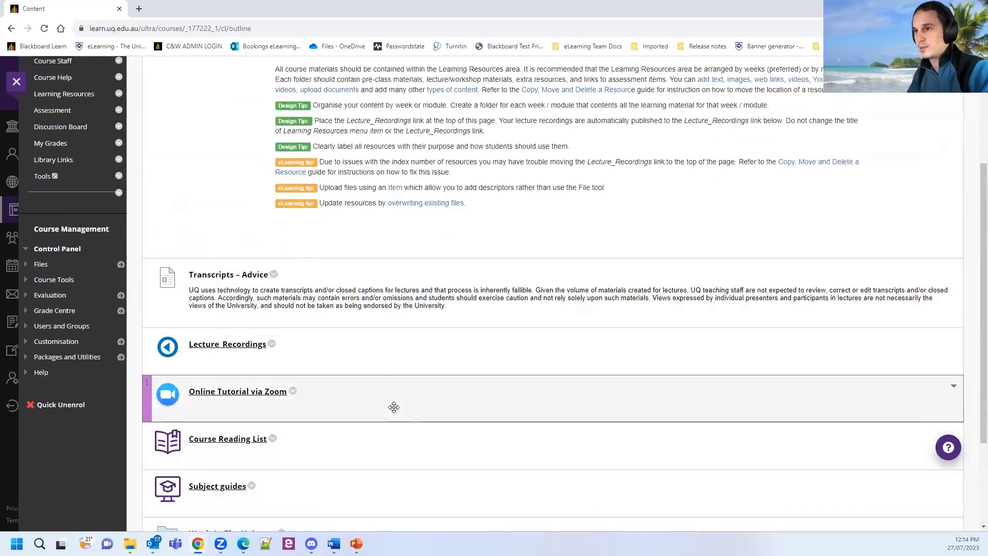
scroll(371, 422, "up", 1)
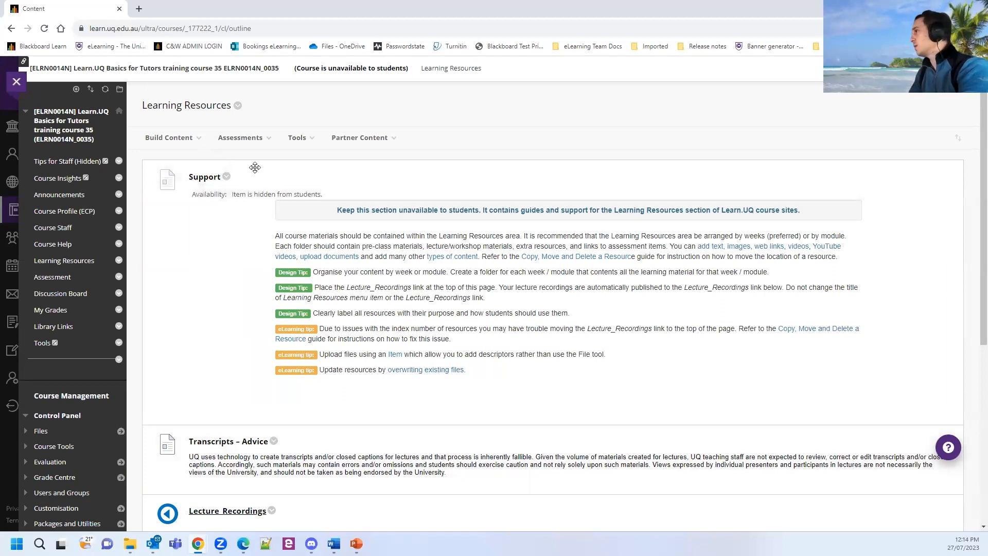
scroll(369, 203, "down", 1)
scroll(369, 203, "down", 5)
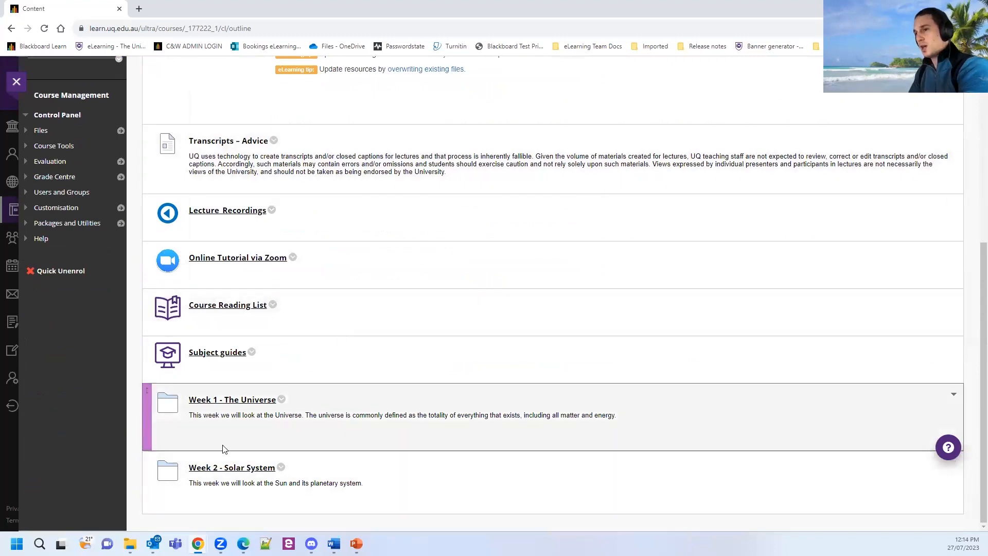
scroll(249, 200, "up", 6)
left_click(169, 138)
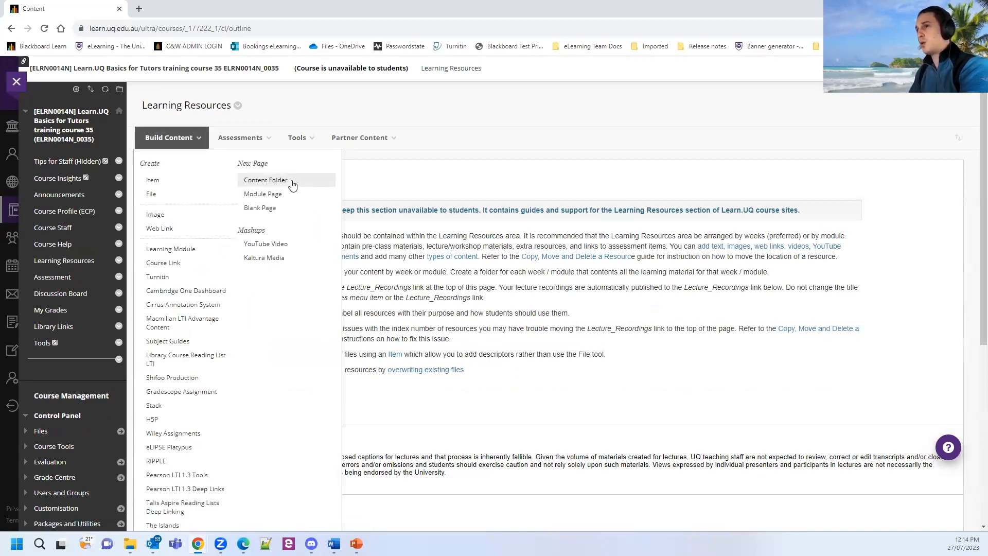
Start a new content folder named 'Week 3 - Saturn'.
key("ctrl")
key("ctrl")
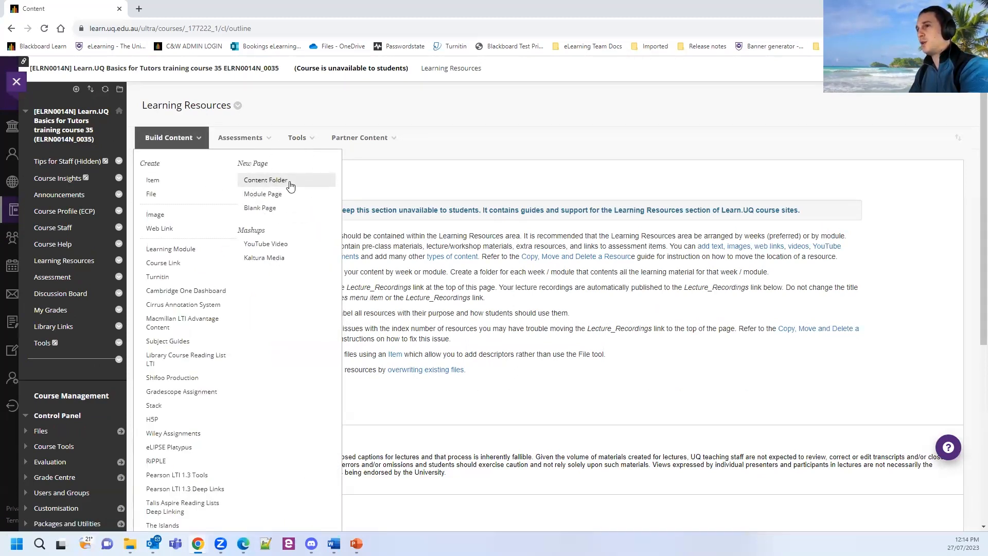
left_click(261, 182)
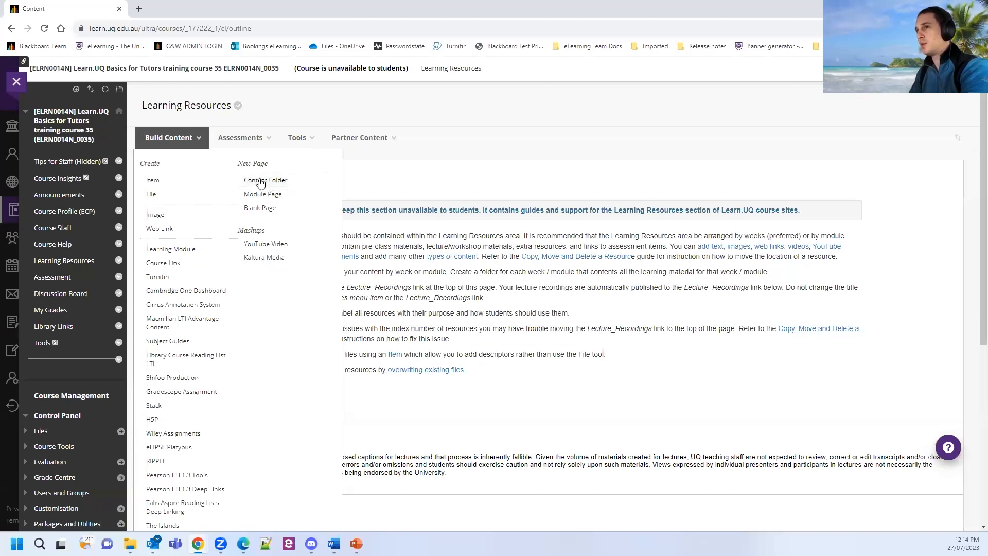
type("W")
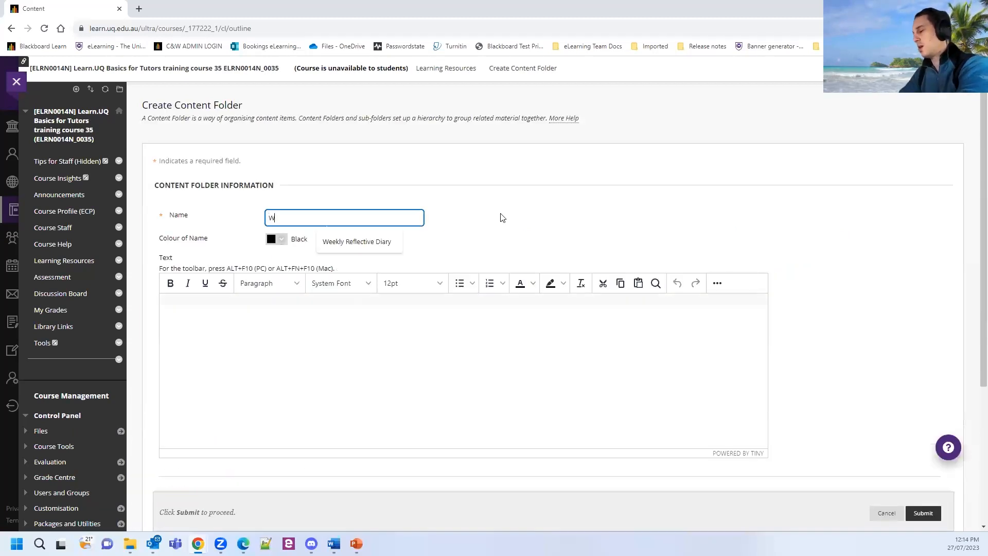
type("eek 3")
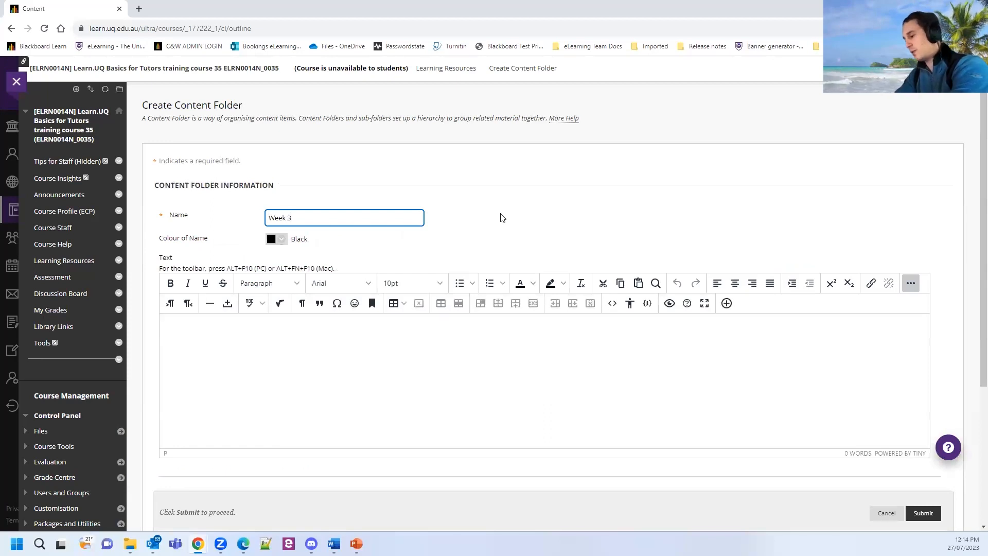
type(" - Saturn")
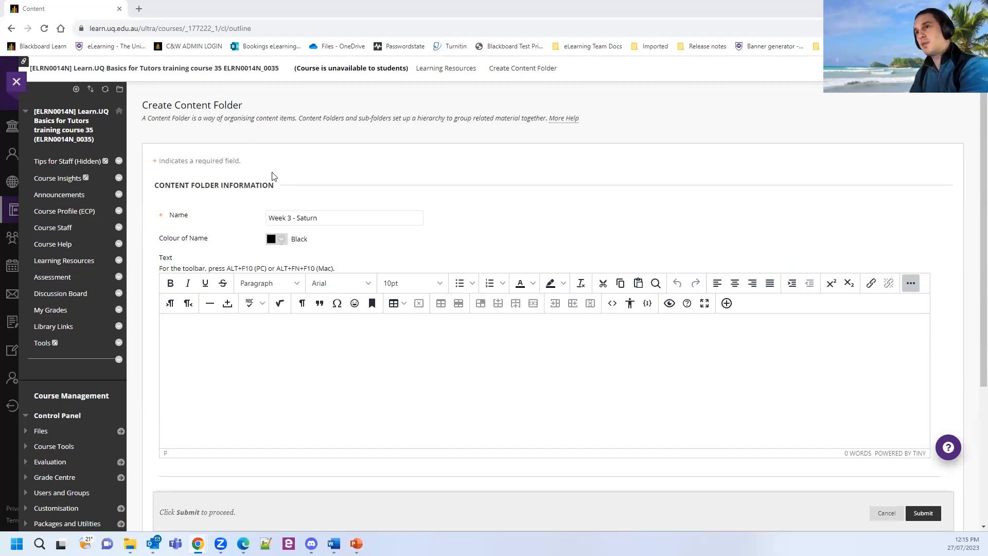
left_click(166, 216)
left_click(186, 217)
left_click(150, 214)
key("ctrl")
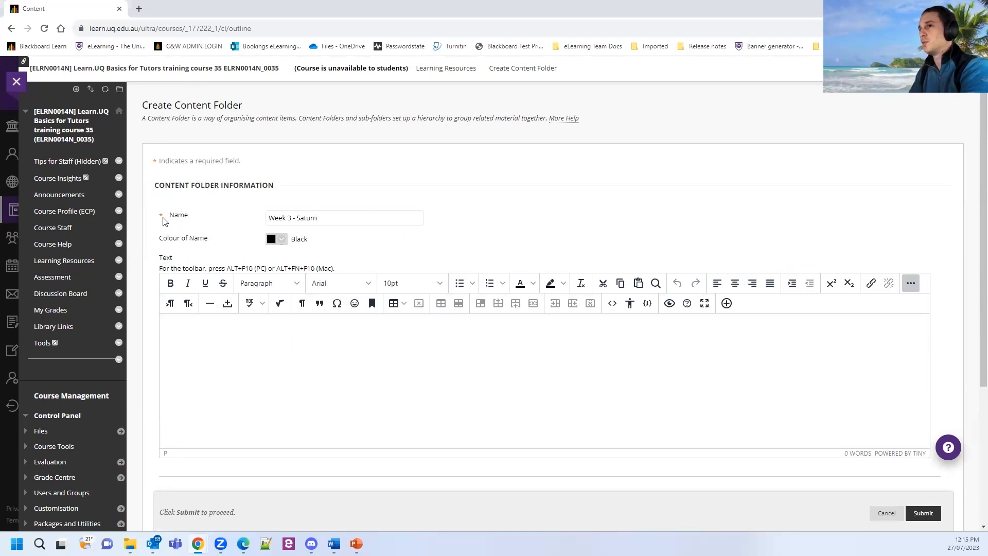
left_click(175, 218)
left_click(216, 225)
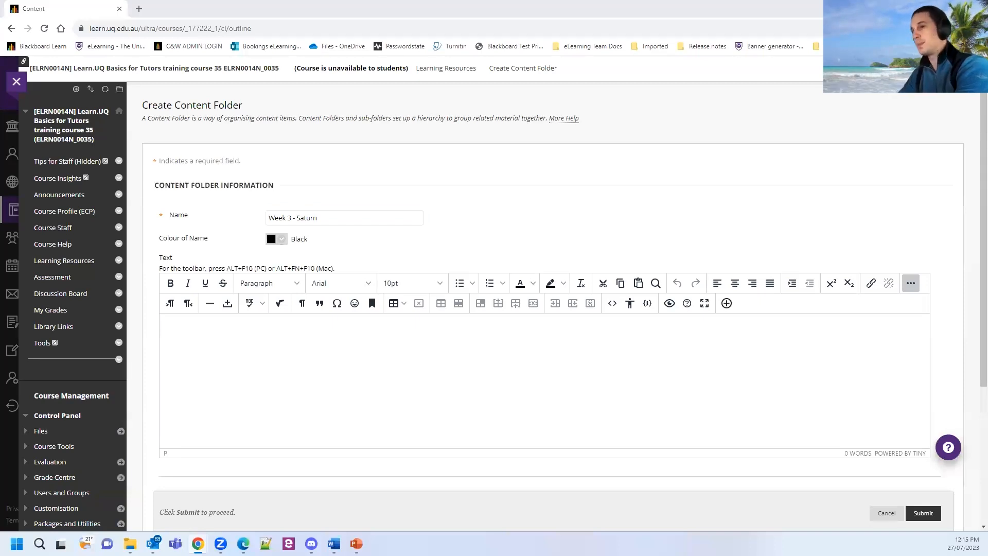
Describe the folder as 'This folder contains all content related to week 3'.
left_click(218, 341)
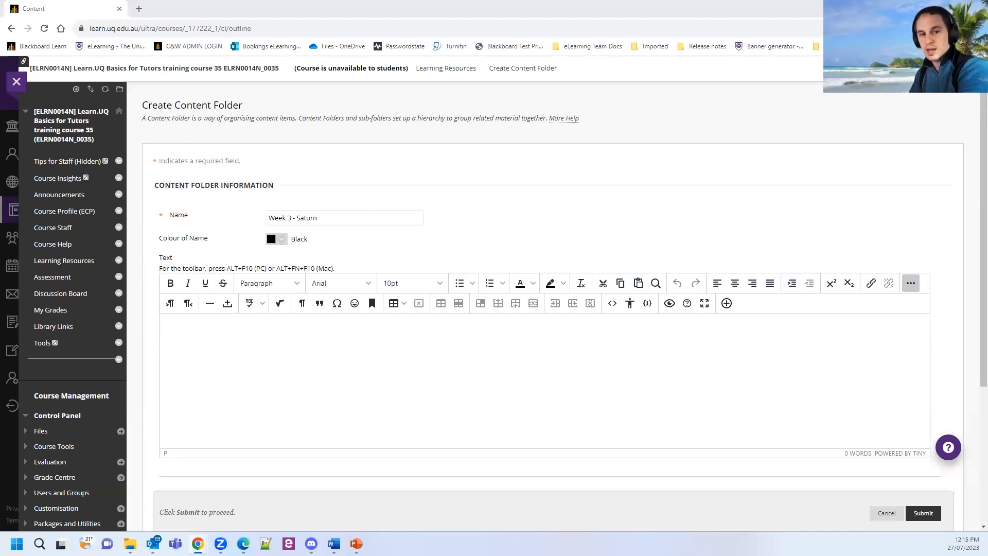
left_click(285, 353)
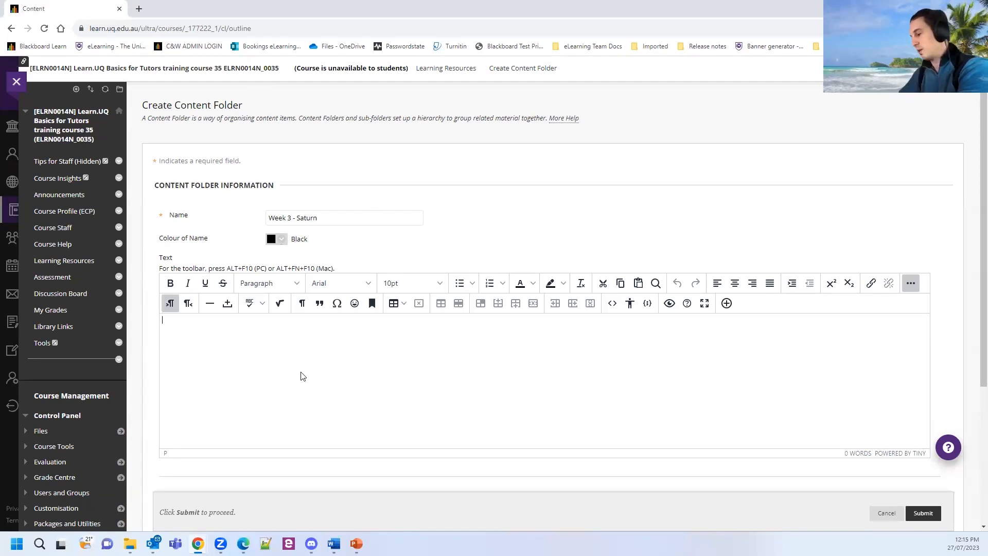
type("This f")
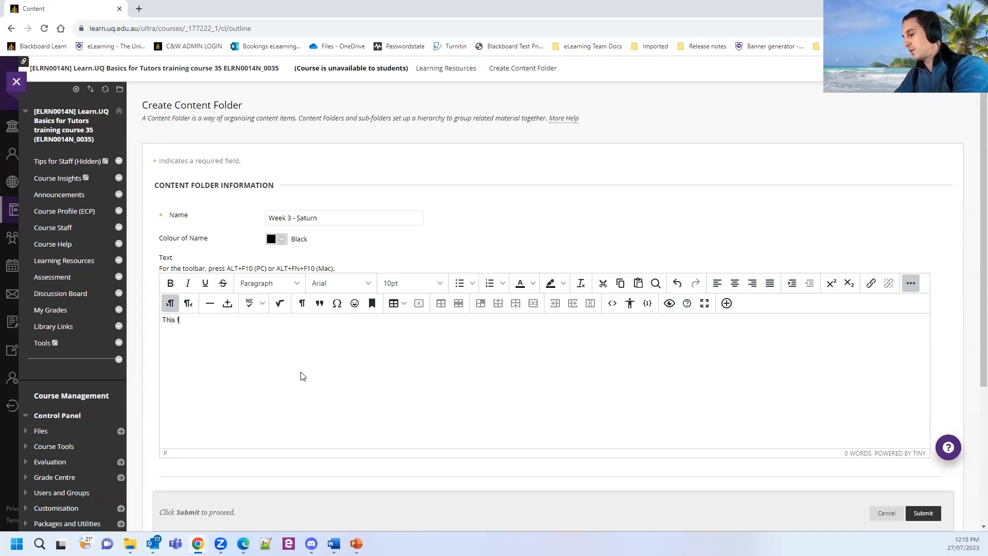
type("older contains a")
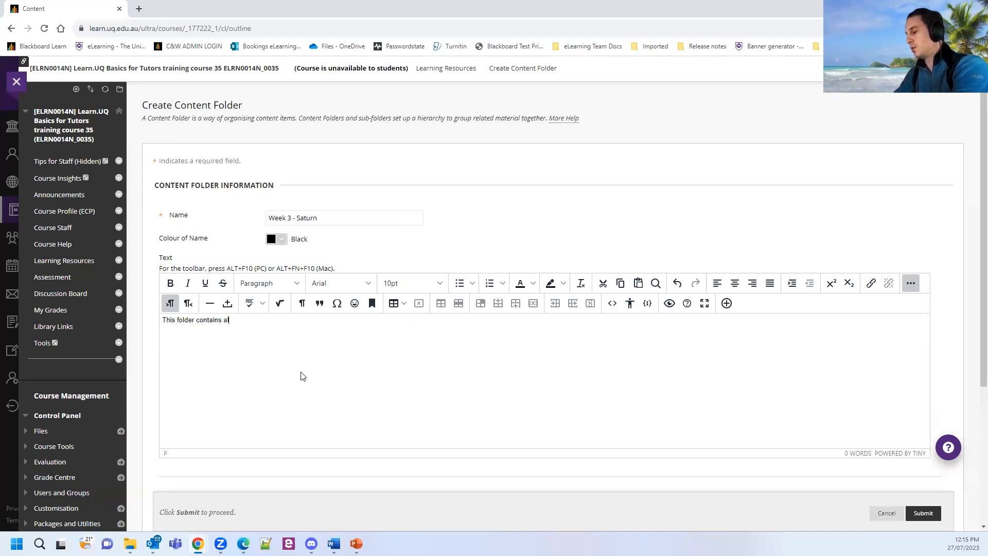
type("ll content relate")
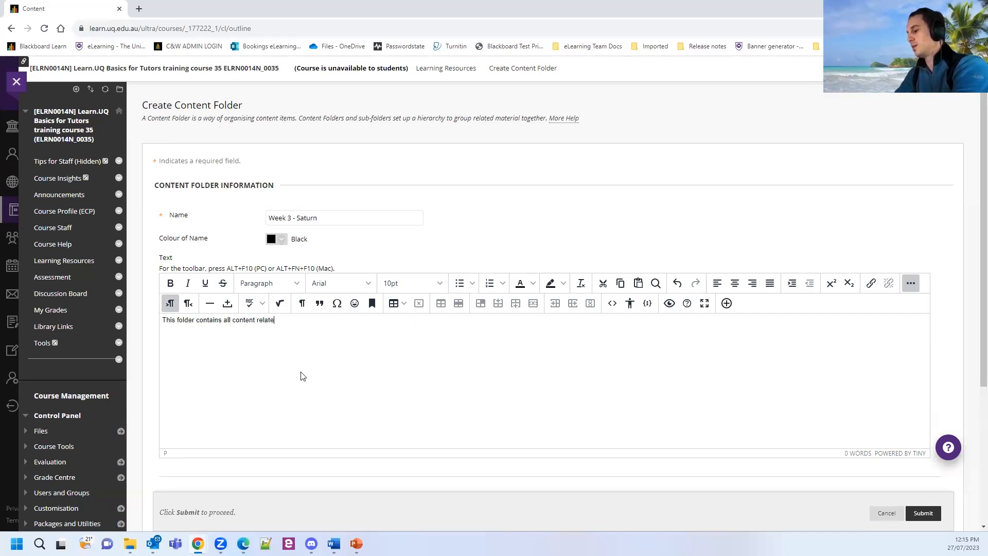
type("d to week 3")
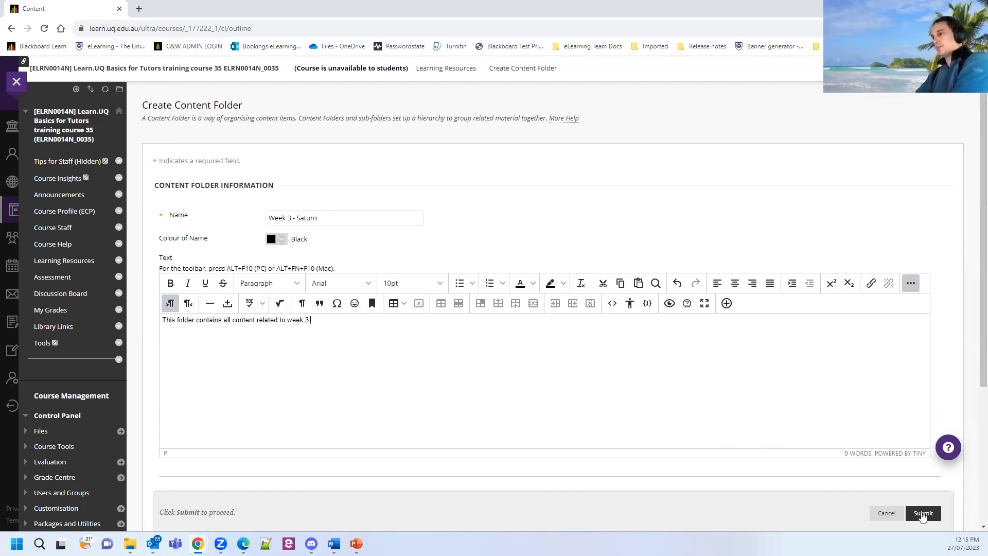
Submit the Week 3 - Saturn folder and open its actions menu in the list.
left_click(922, 515)
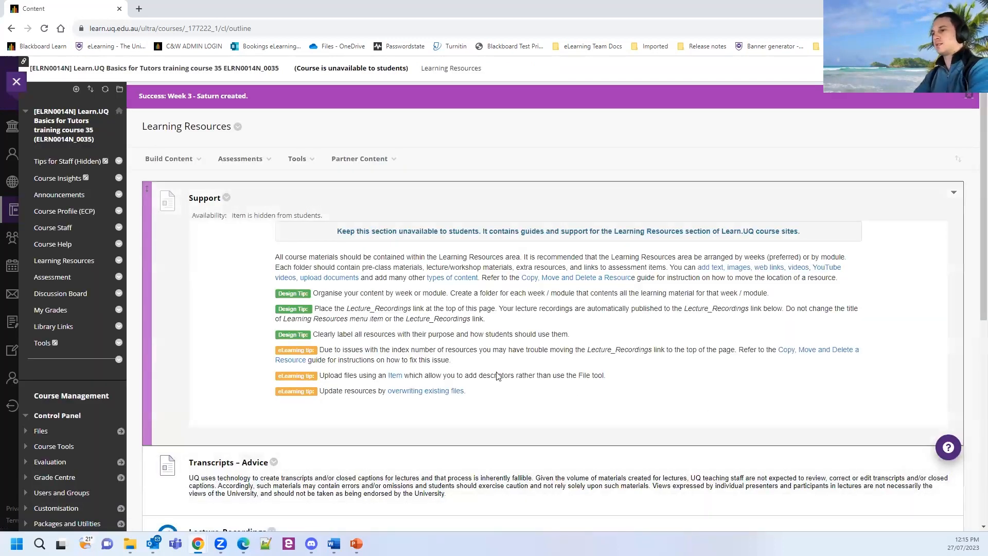
scroll(498, 376, "down", 7)
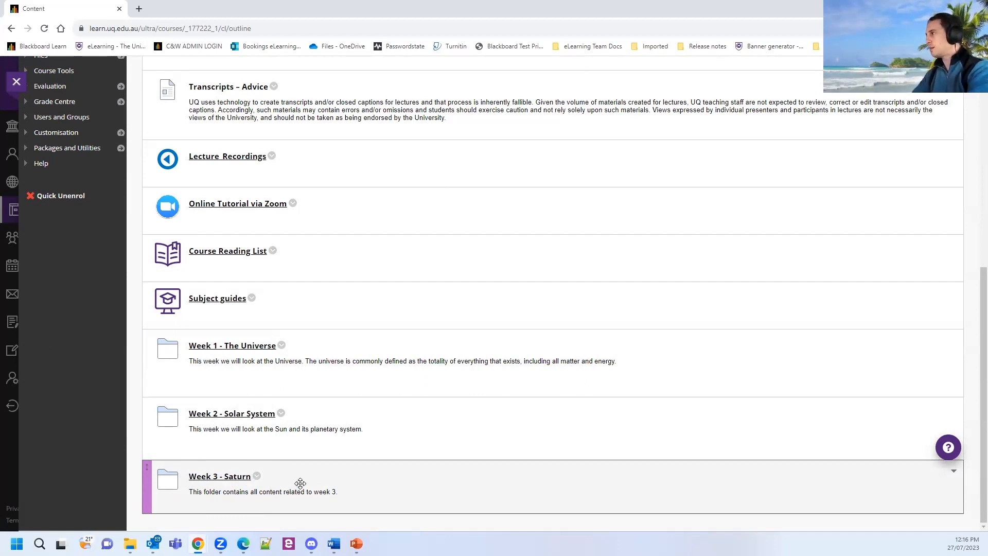
left_click(257, 476)
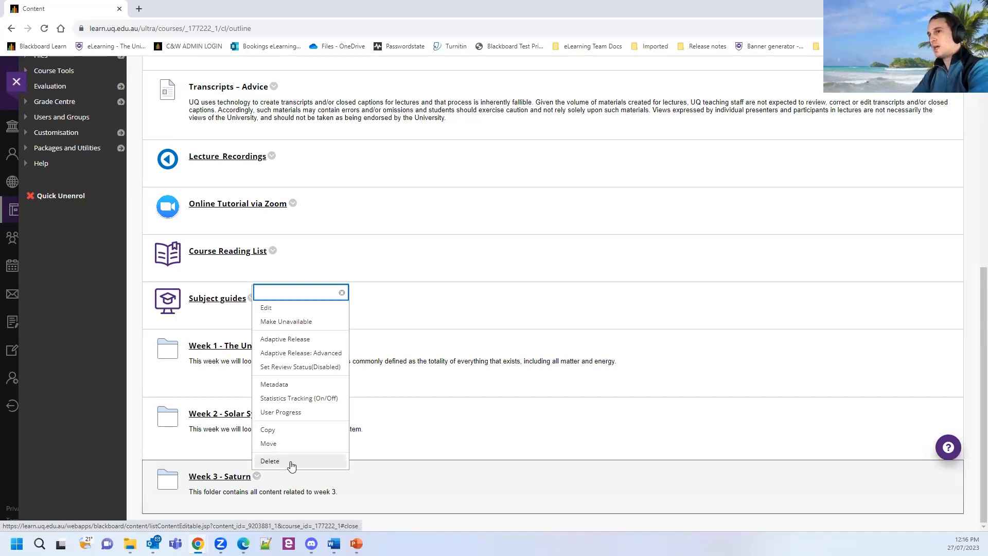
Edit the Week 3 - Saturn folder and review its Standard Options viewing settings.
left_click(291, 311)
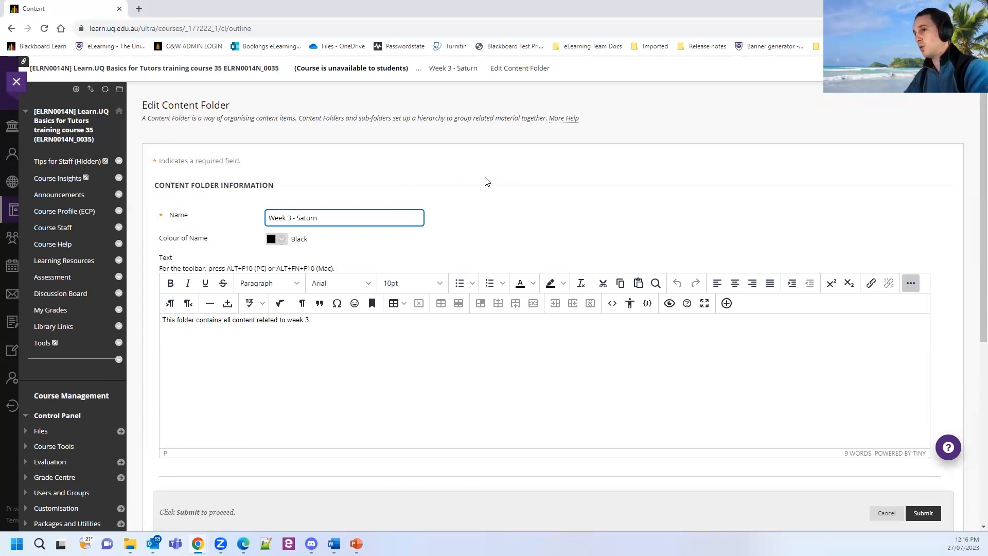
scroll(486, 183, "down", 1)
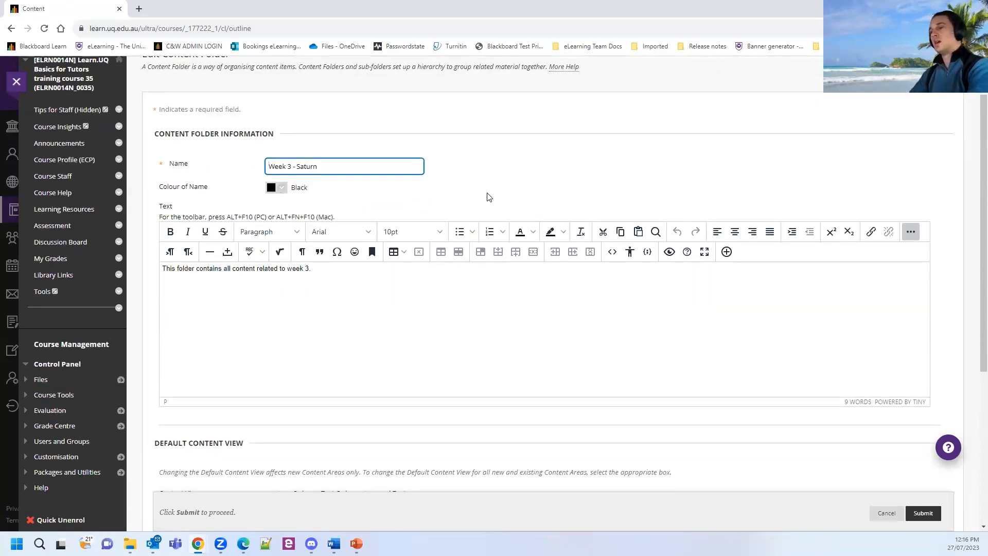
scroll(434, 265, "down", 3)
scroll(438, 290, "down", 2)
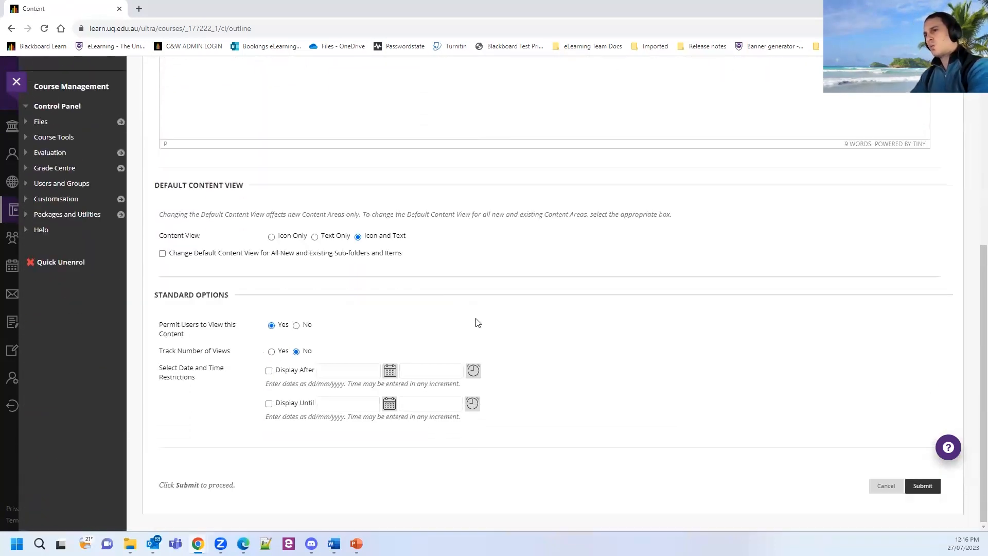
left_click_drag(154, 297, 211, 303)
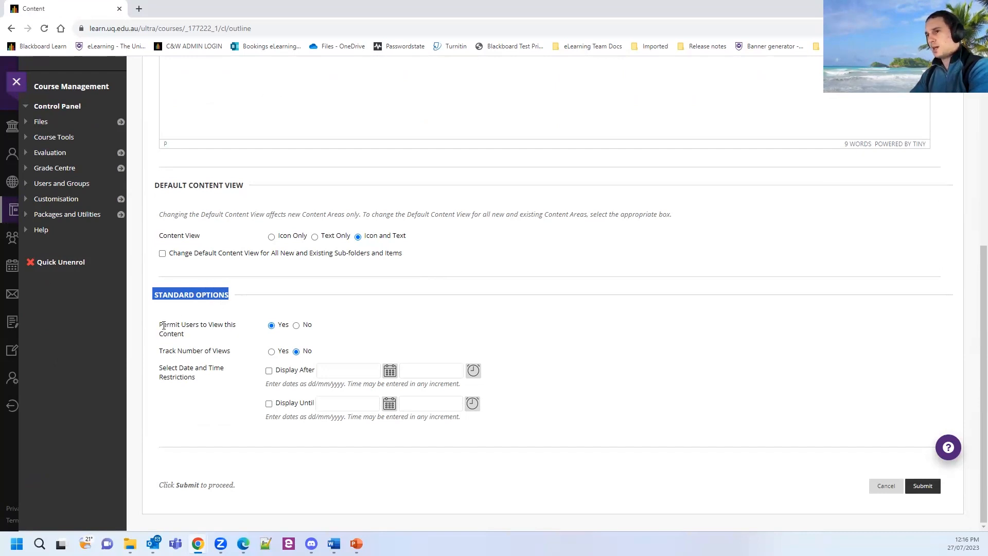
left_click_drag(161, 325, 234, 335)
left_click(232, 335)
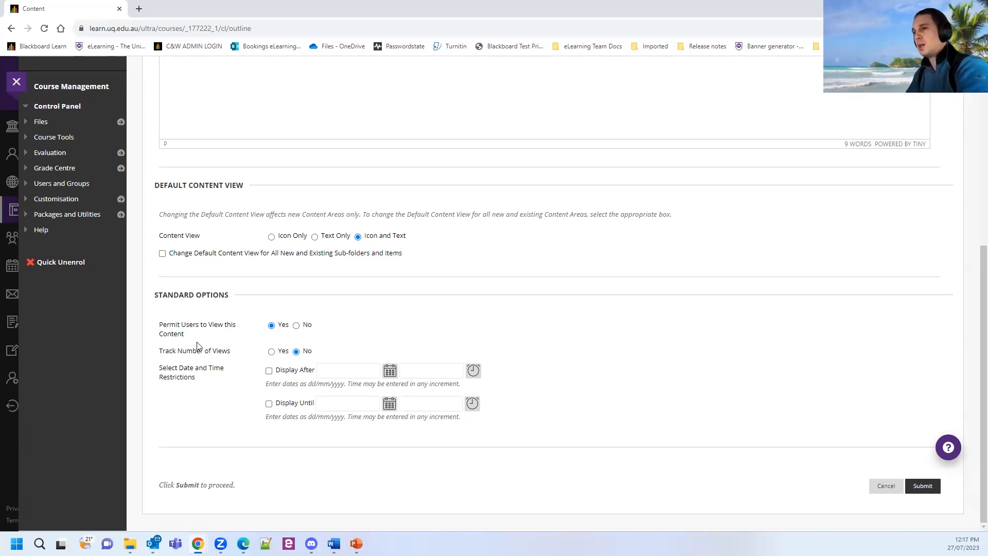
key("ctrl")
key("ctrl")
key("ctrl")
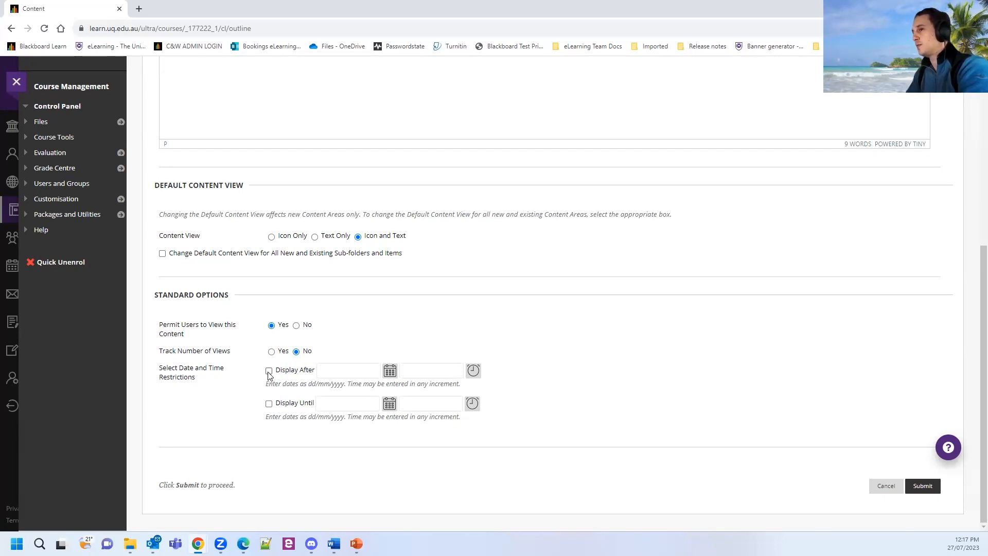
key("ctrl")
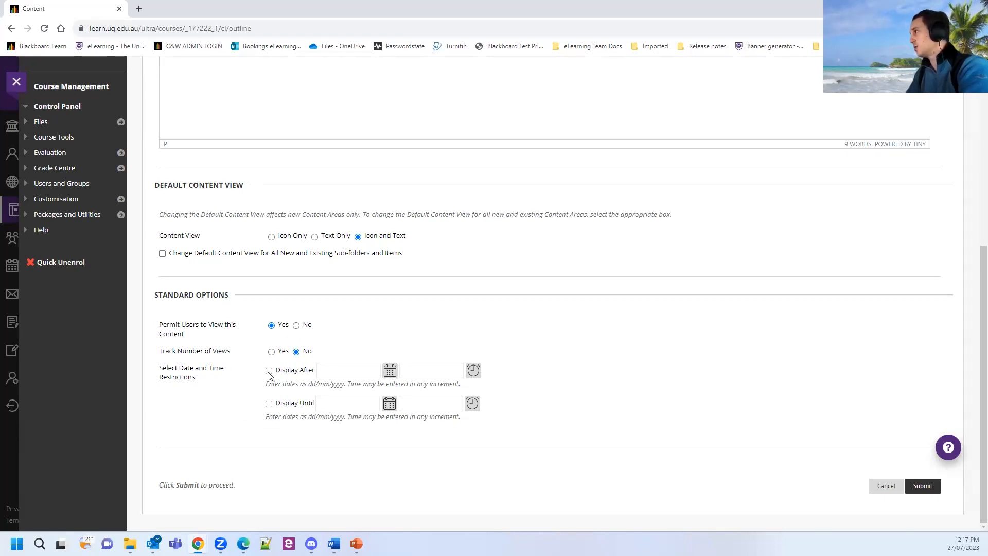
Restrict the folder to display after 06-Aug-2023 08:00 and save it.
left_click(269, 371)
key("ctrl")
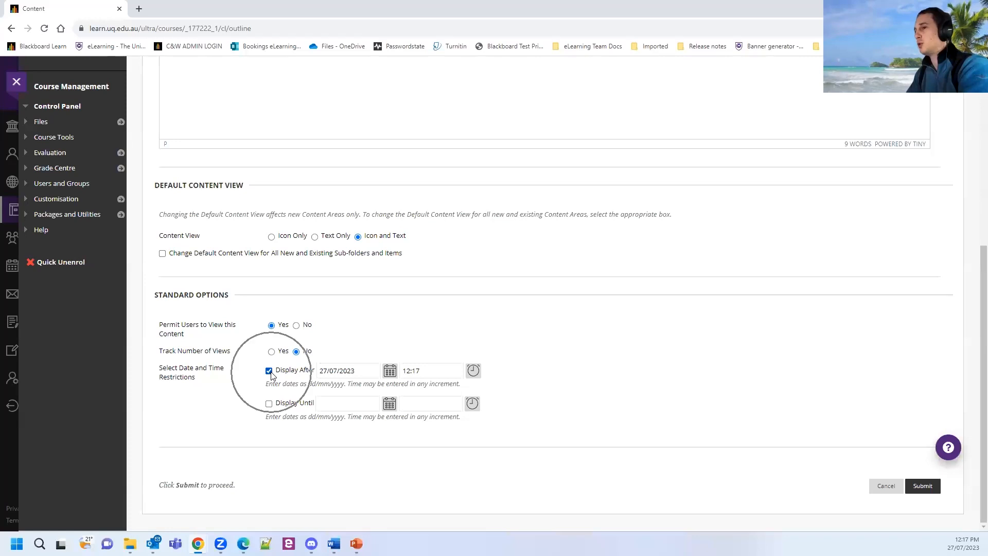
left_click(389, 371)
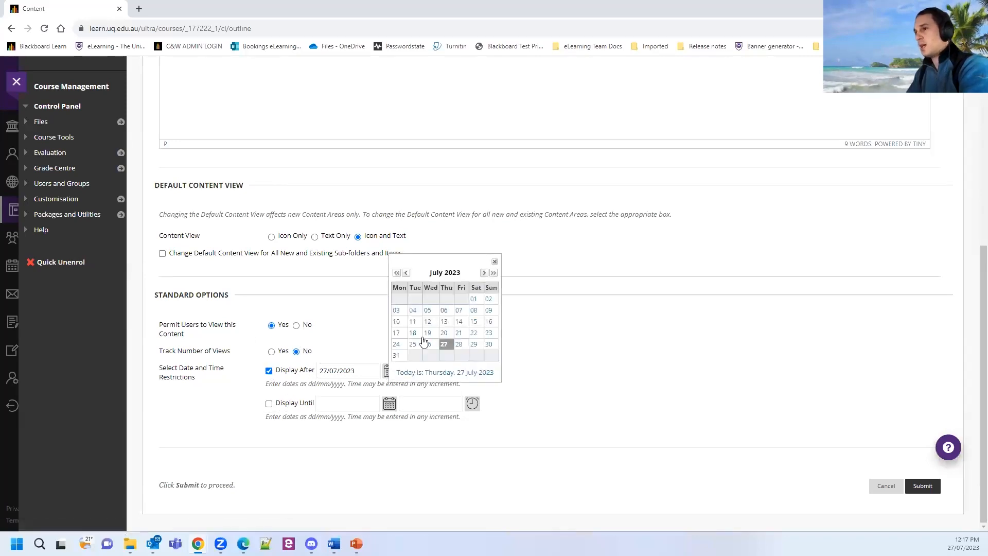
left_click(483, 274)
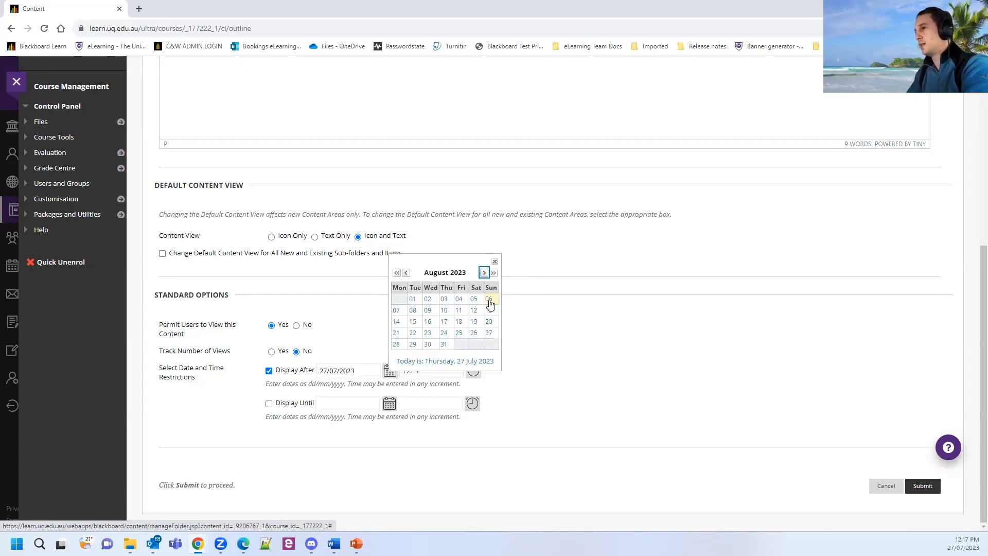
left_click(489, 300)
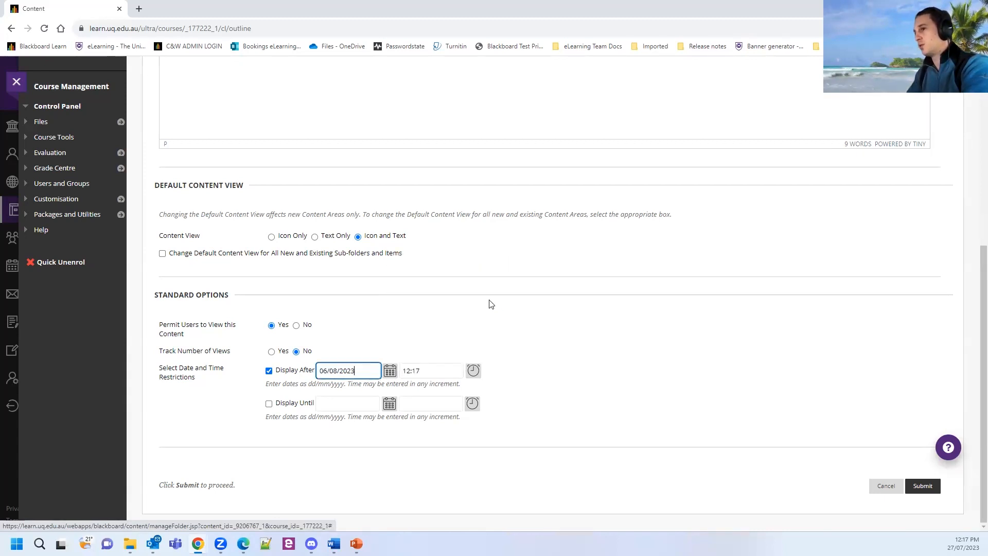
left_click(472, 372)
scroll(494, 349, "down", 1)
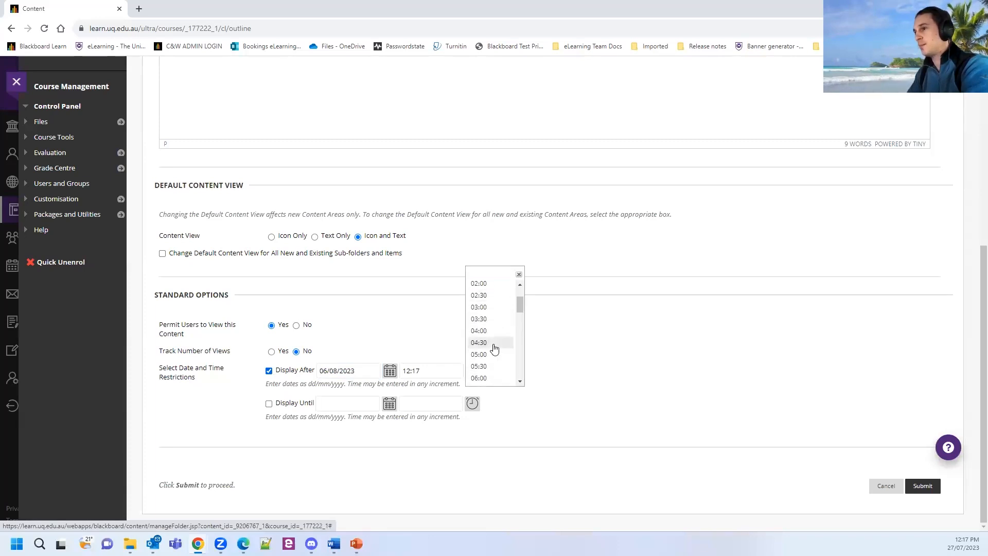
scroll(491, 348, "down", 3)
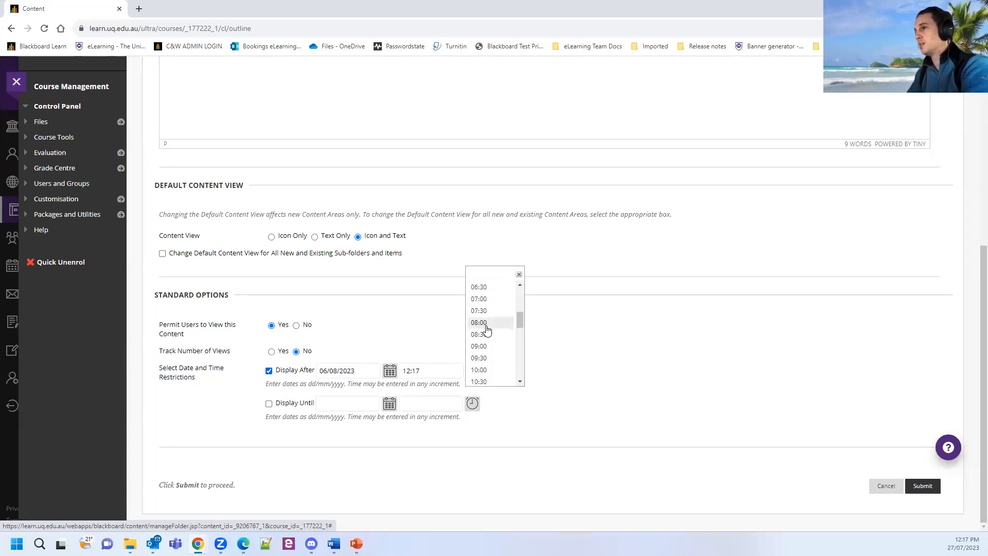
left_click(484, 322)
left_click(559, 375)
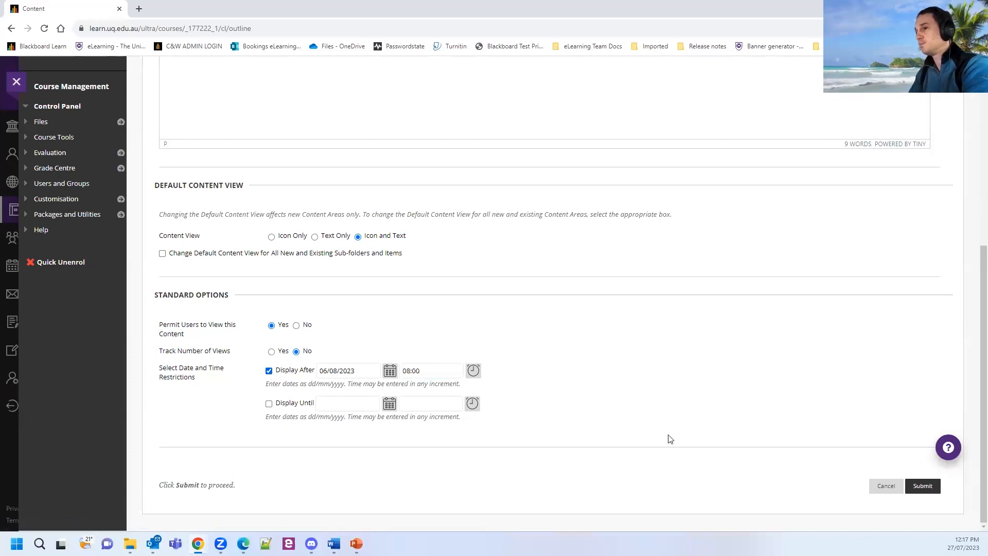
left_click(923, 487)
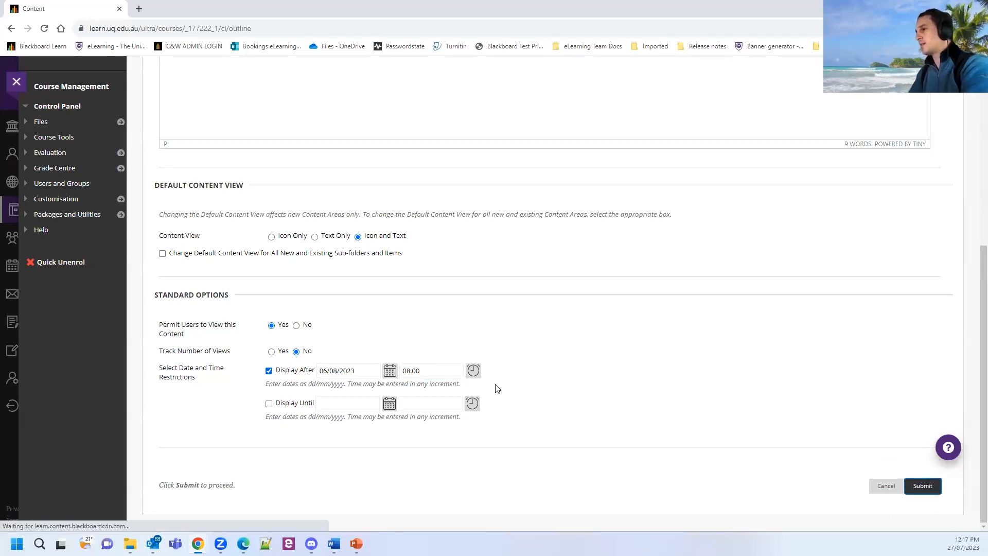
scroll(402, 346, "down", 3)
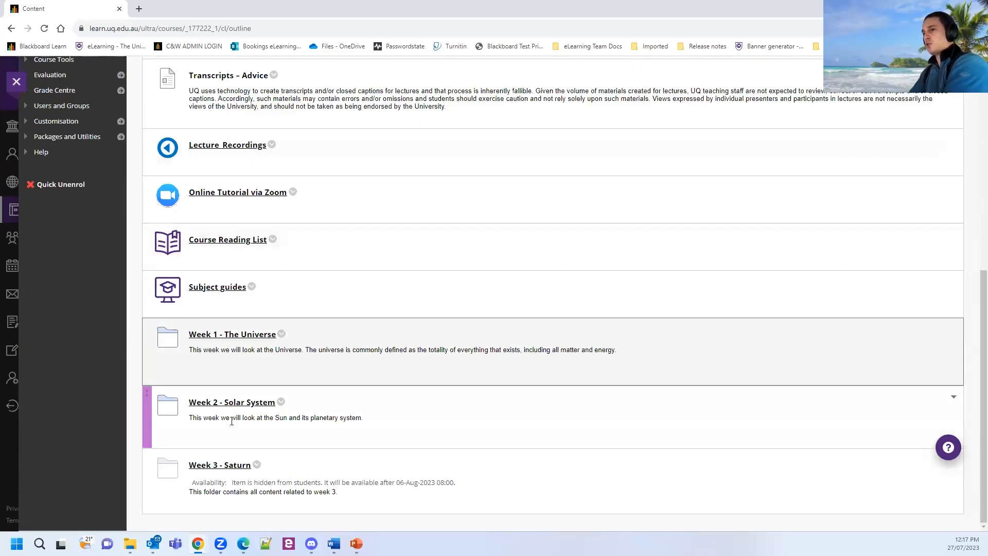
Try dragging the Week 3 - Saturn row higher, then open that empty folder.
key("ctrl")
key("ctrl")
key("ctrl")
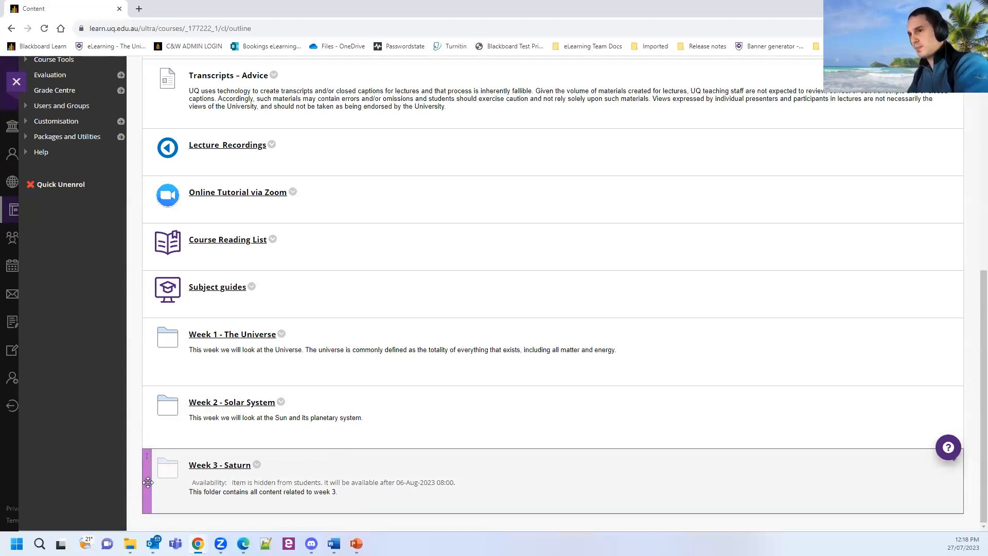
mouse_move(147, 478)
left_mouse_down()
mouse_move(148, 416)
mouse_move(154, 481)
left_mouse_up()
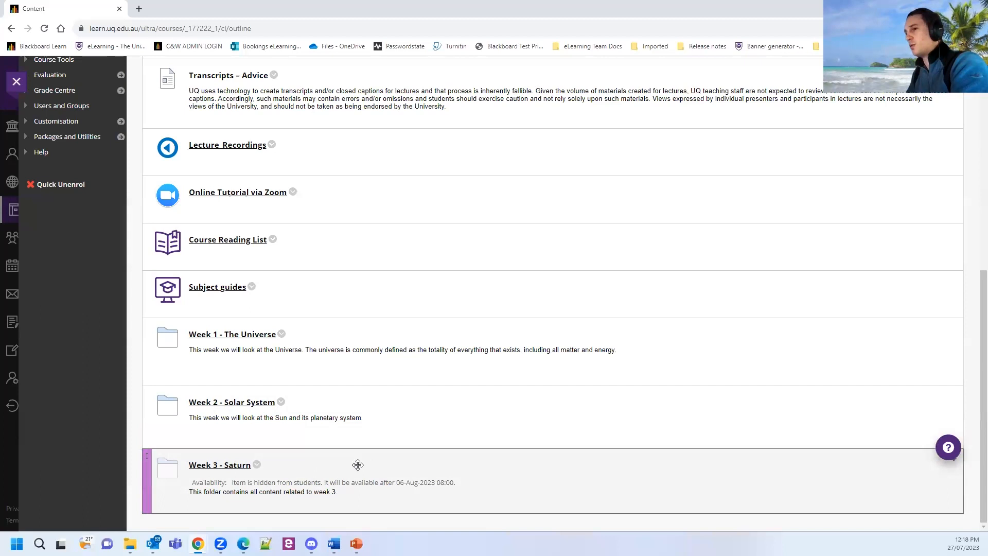
left_click(240, 466)
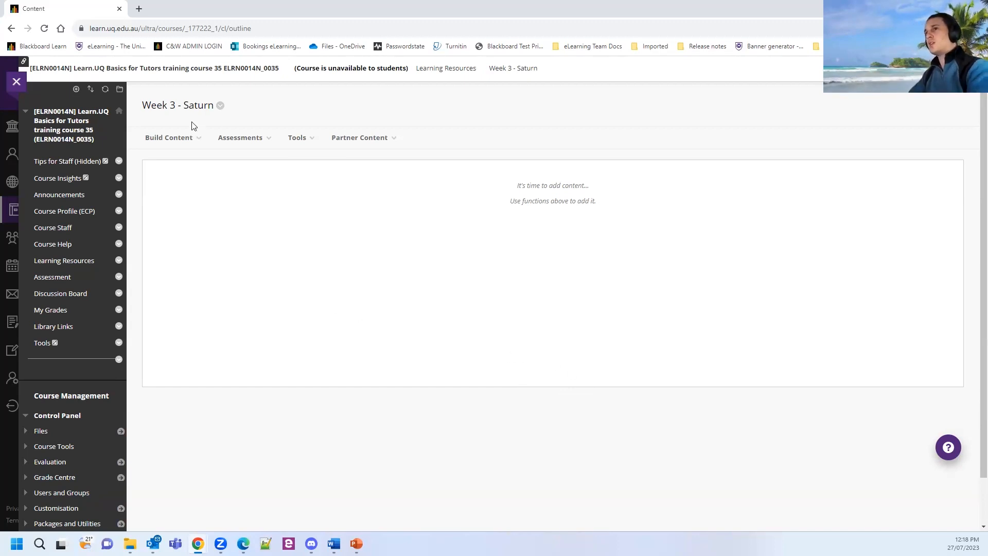
Create a new content Item named 'Week 3 - Saturn' and place the cursor in its text body.
left_click(178, 139)
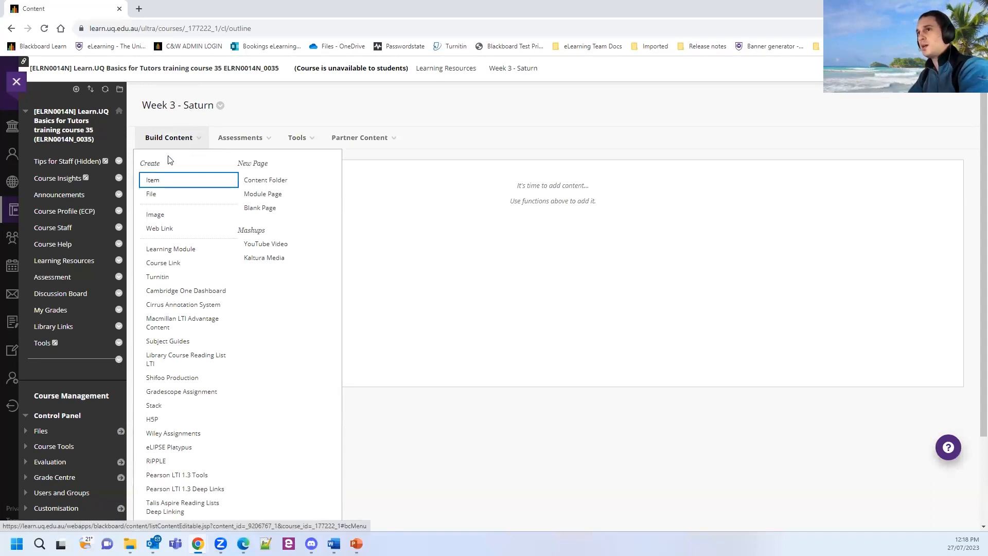
left_click(155, 182)
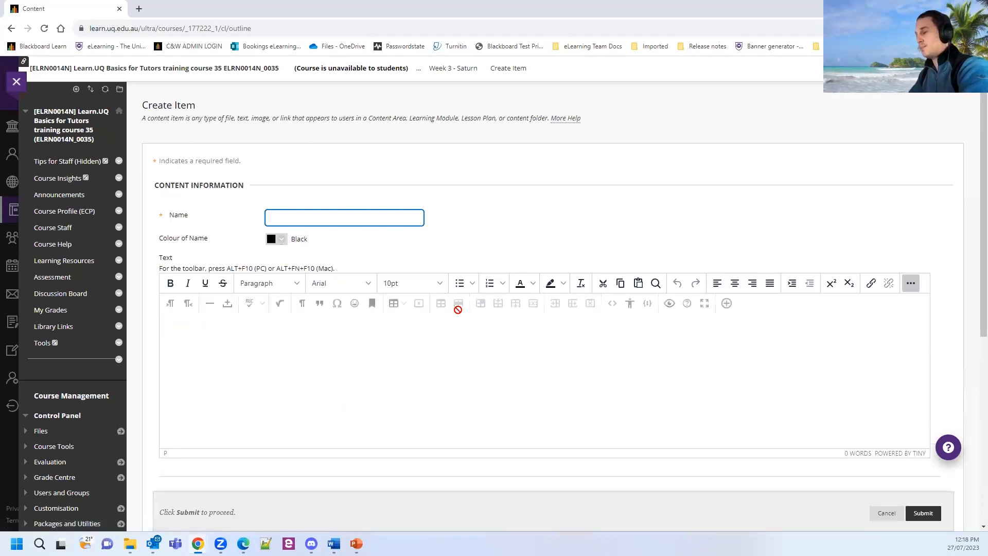
type("Week")
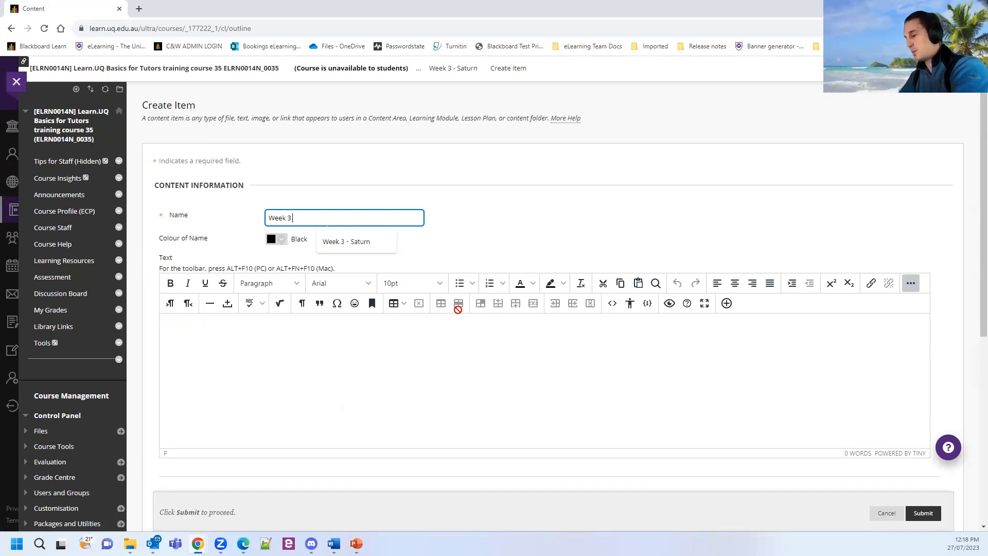
type("3 - Saturn")
left_click(244, 381)
key("ctrl")
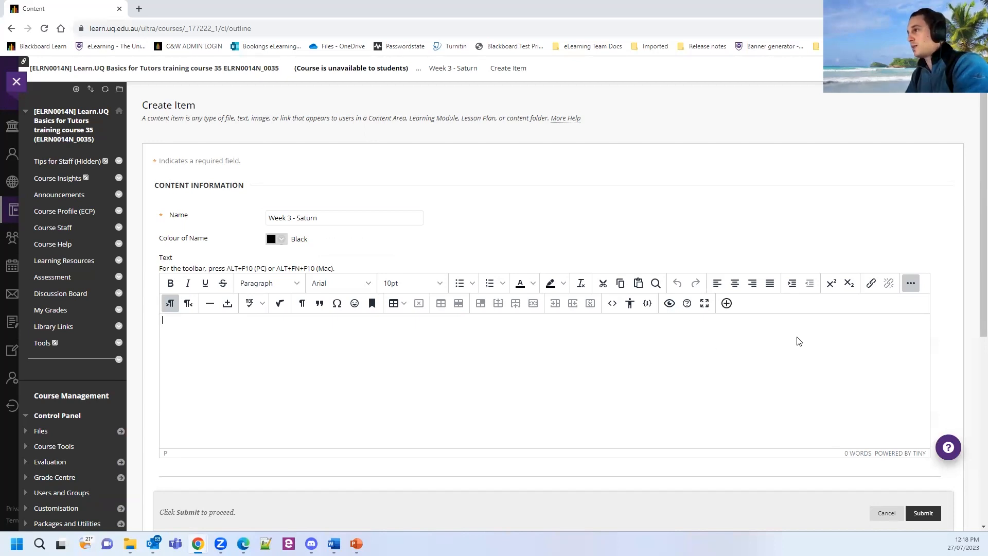
key("ctrl")
key("ctrl")
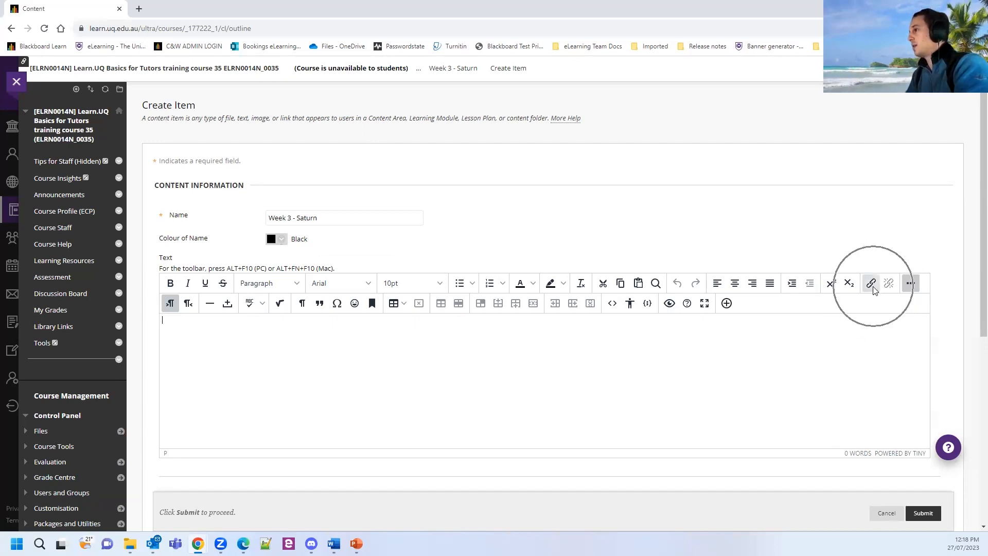
Start an item-text link, then search 'nasa saturn' in a new tab and copy NASA's Saturn overview URL.
left_click(870, 283)
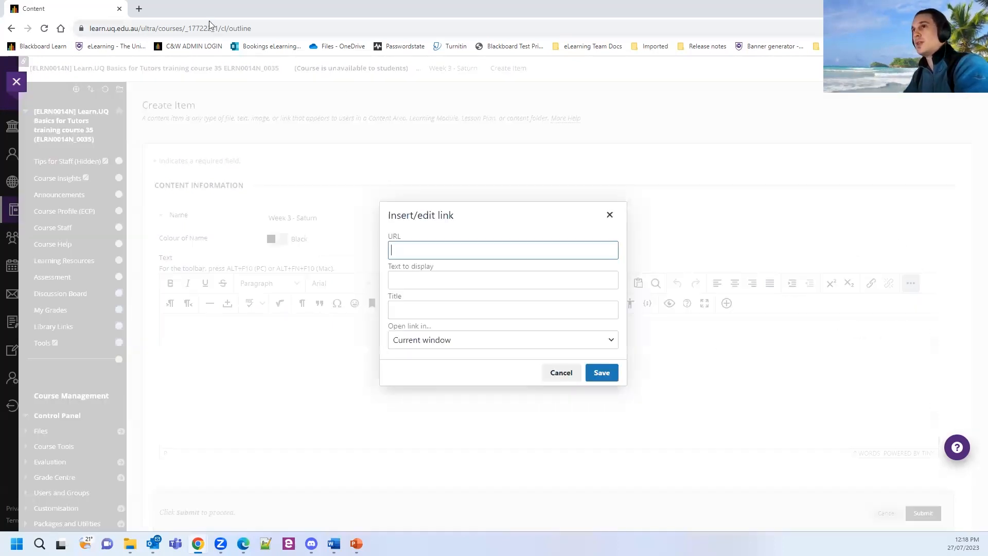
left_click(139, 9)
left_click(155, 26)
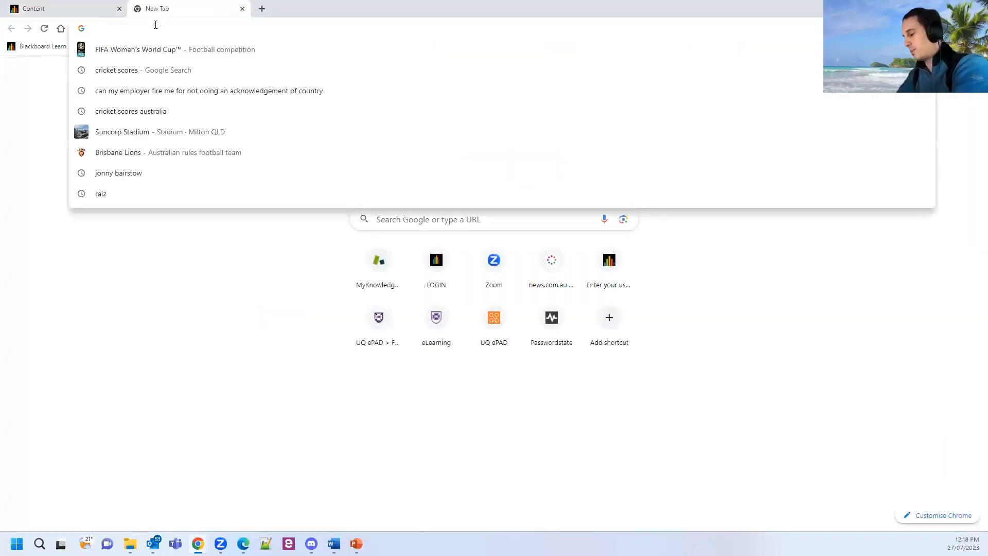
type("nasa saturn")
key("Return")
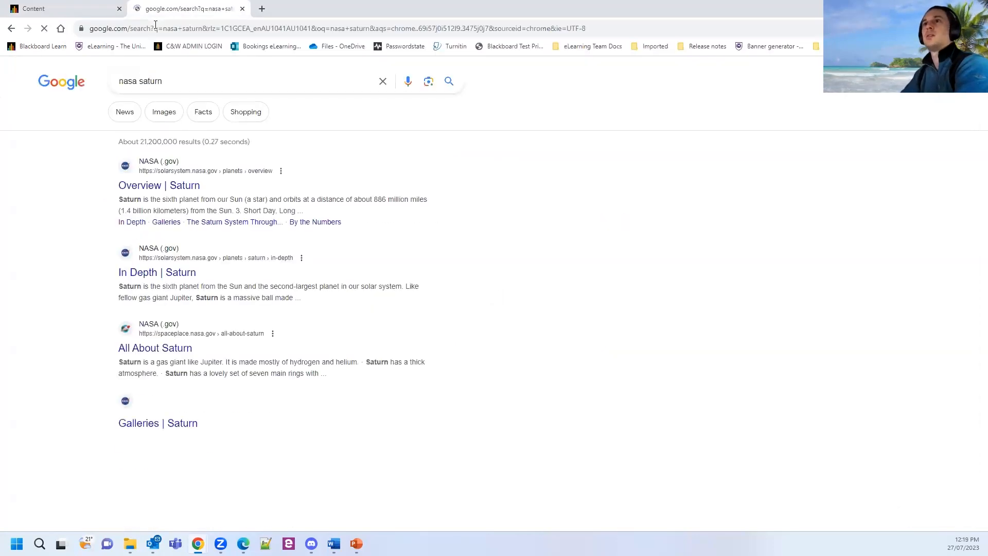
left_click(177, 186)
left_click(283, 29)
key("ctrl+c")
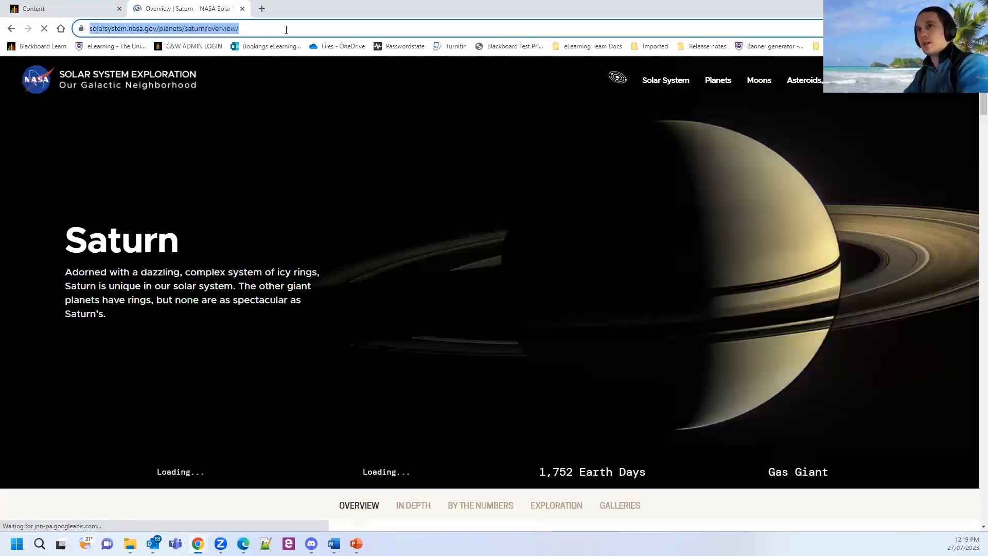
left_click(67, 9)
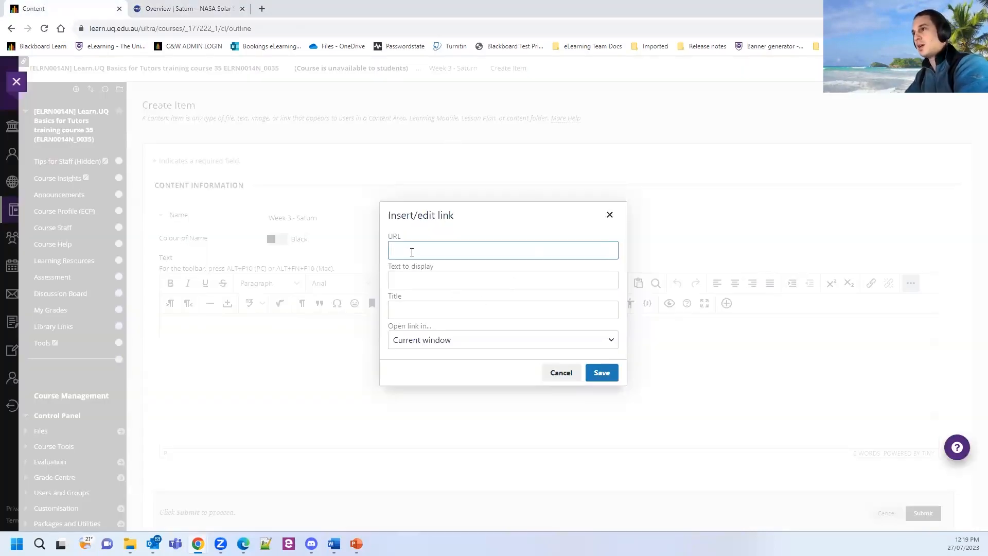
Insert the pasted NASA Saturn URL as a link titled 'NASA's website on Saturn', opening in a new window.
key("ctrl+v")
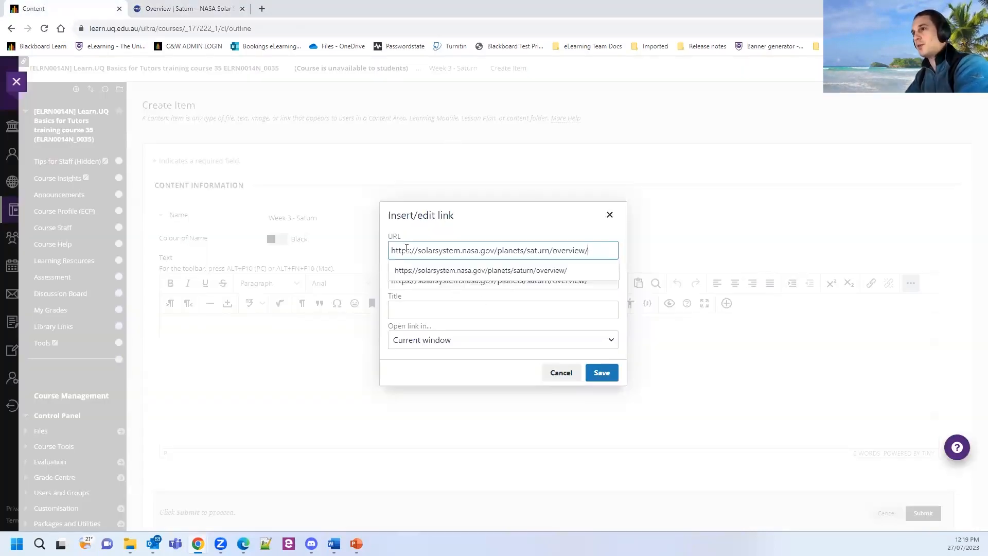
left_click(537, 235)
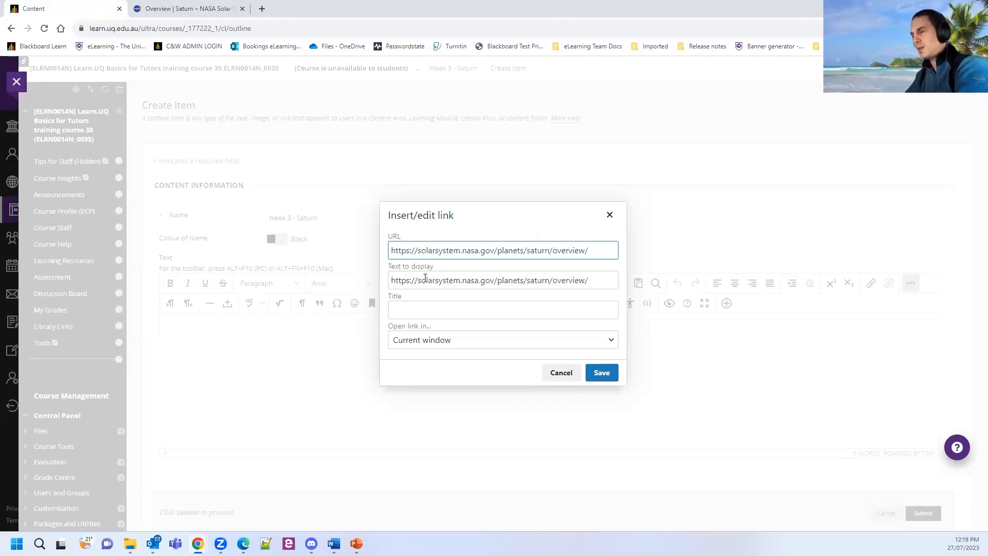
triple_click(425, 279)
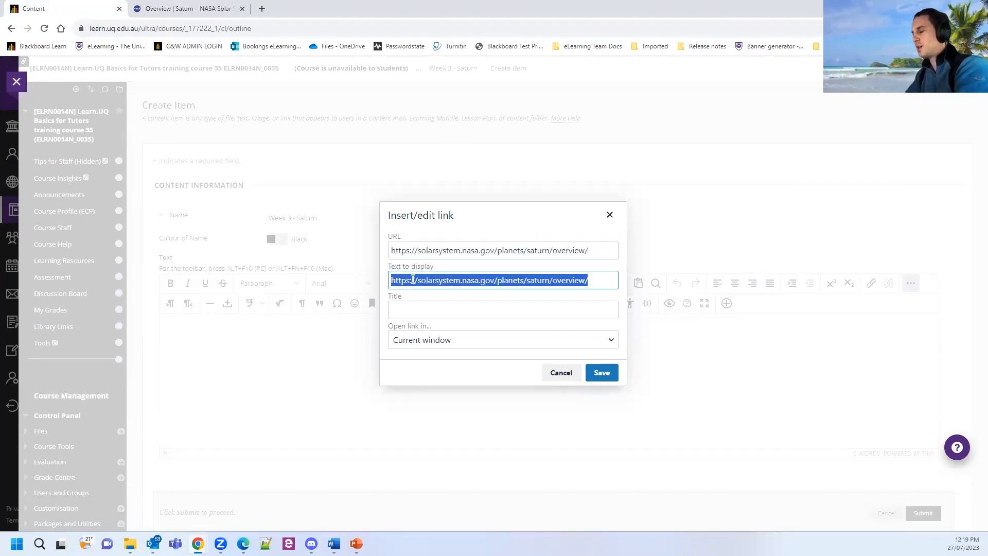
type("Nas")
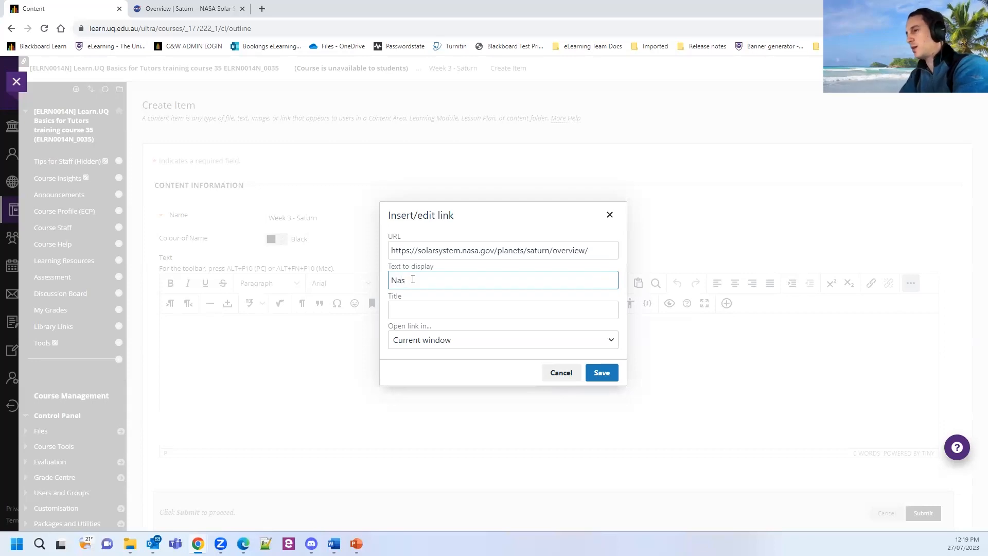
key("BackSpace")
type("ASA's website on Saturn")
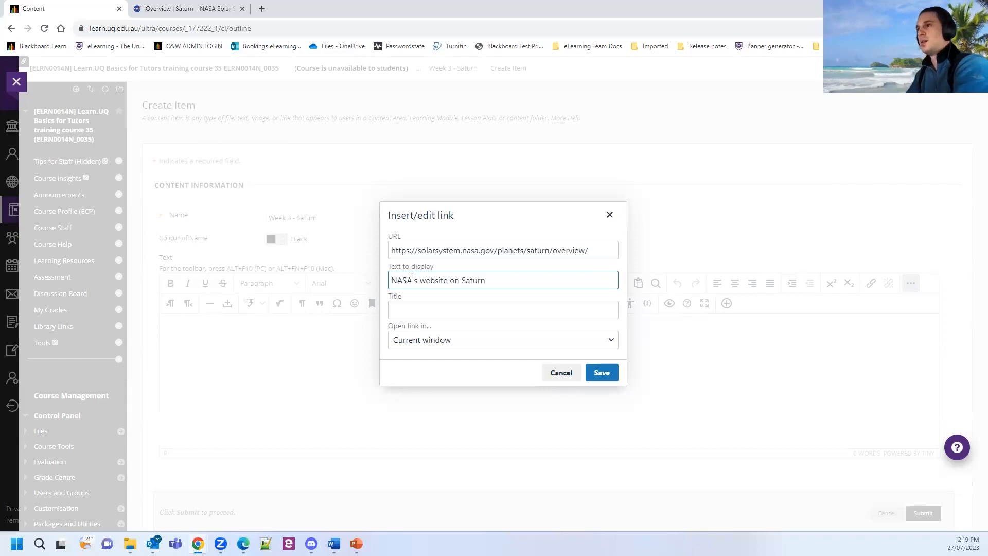
left_click(426, 342)
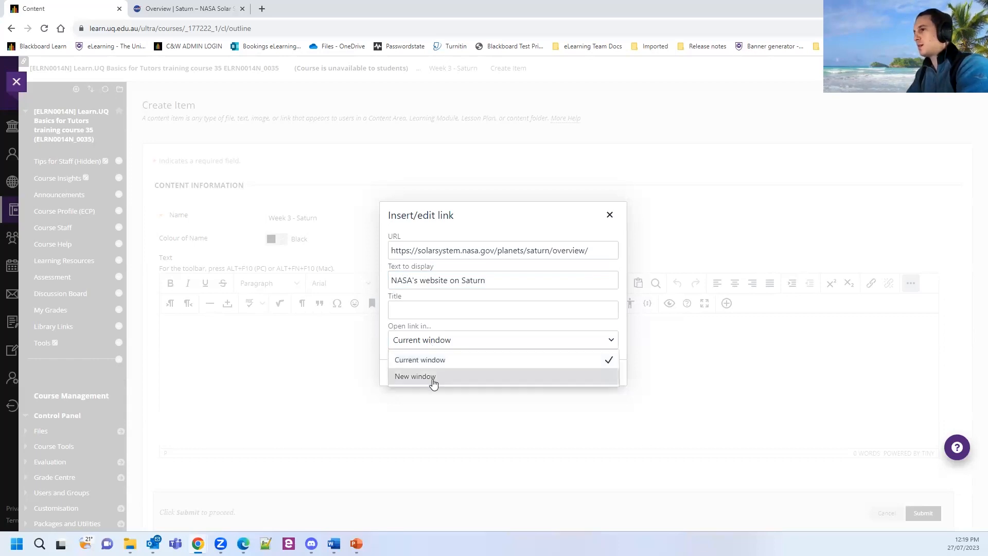
left_click(432, 377)
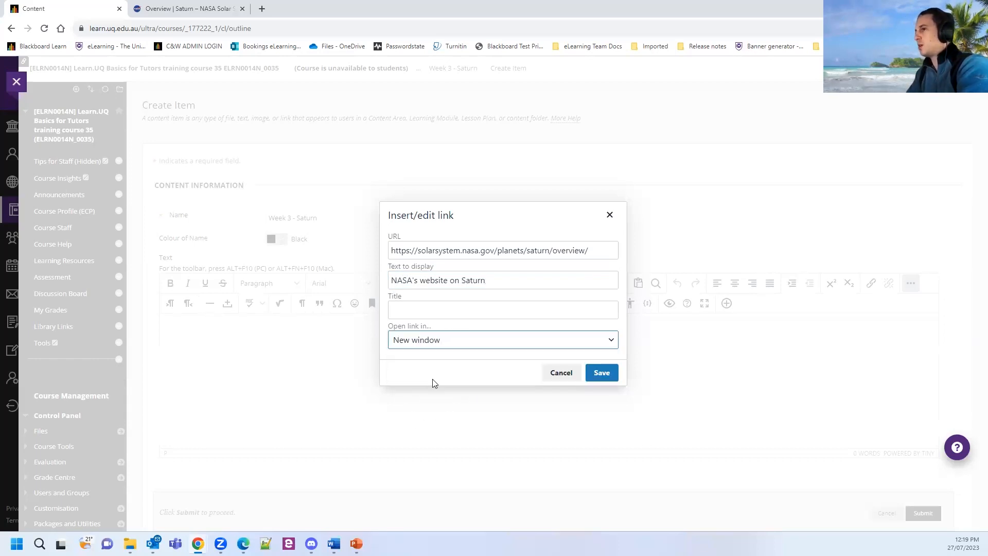
left_click(599, 374)
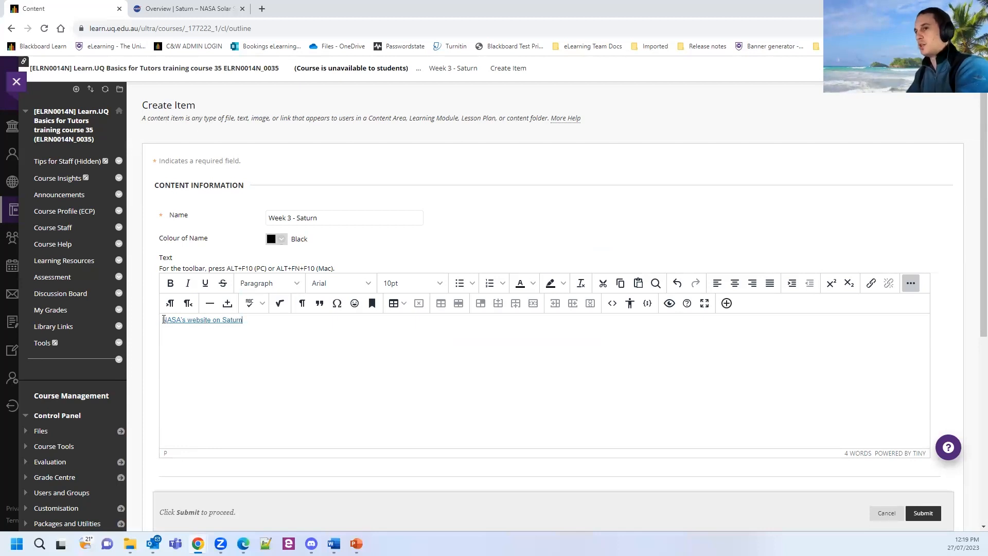
Type 'Students please review the information:' before the NASA link and start a new line after it.
left_click_drag(243, 320, 163, 320)
key("Left")
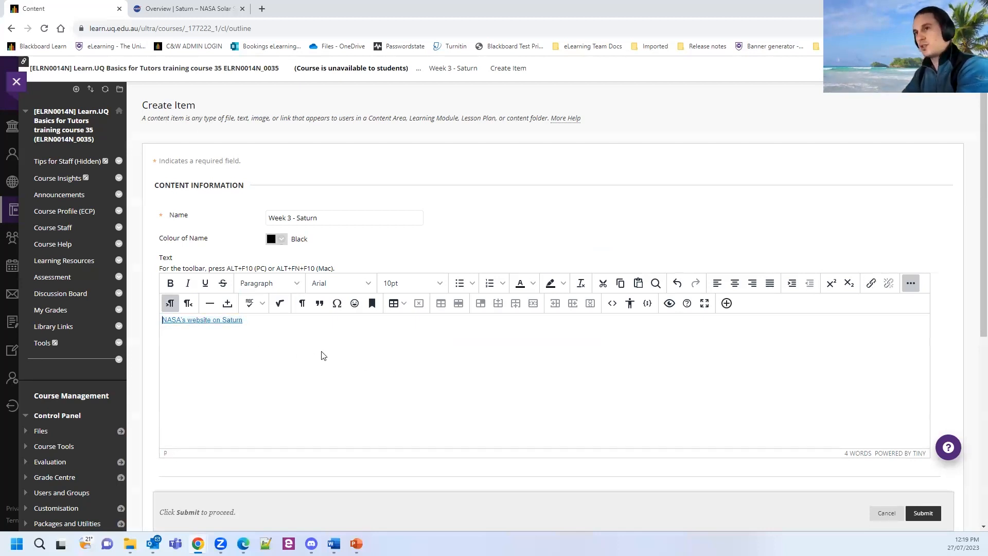
type("Students ")
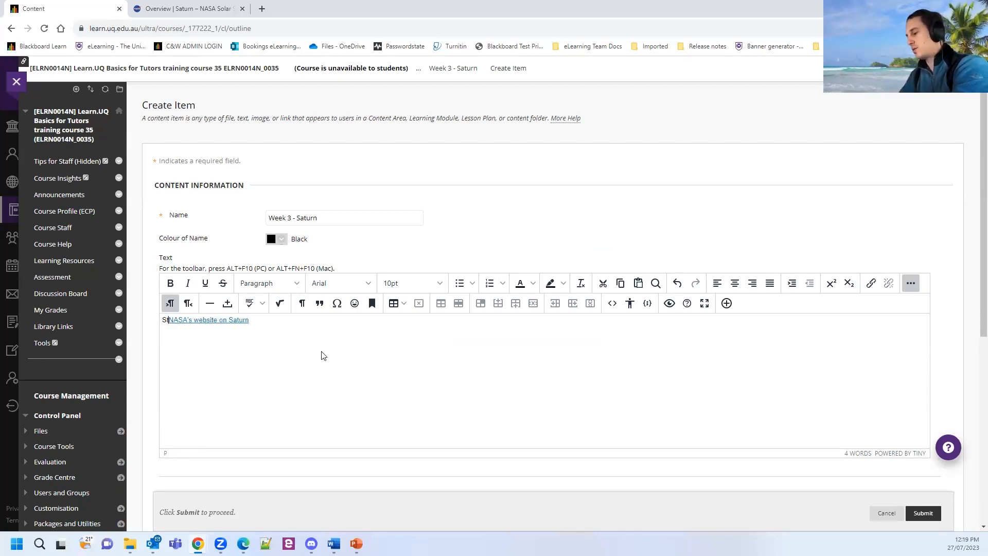
type("pleasre")
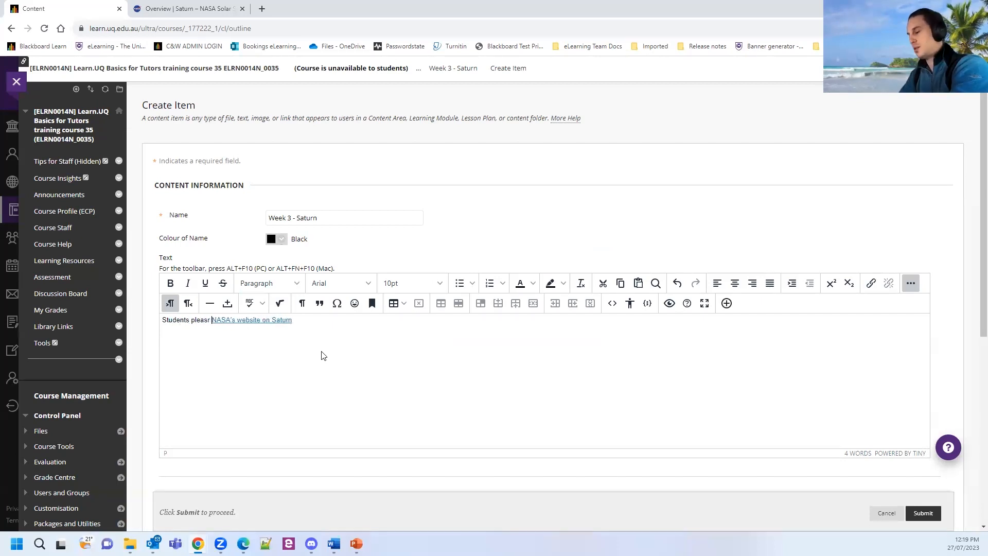
key("BackSpace")
key("BackSpace")
key("BackSpace")
type("e review ")
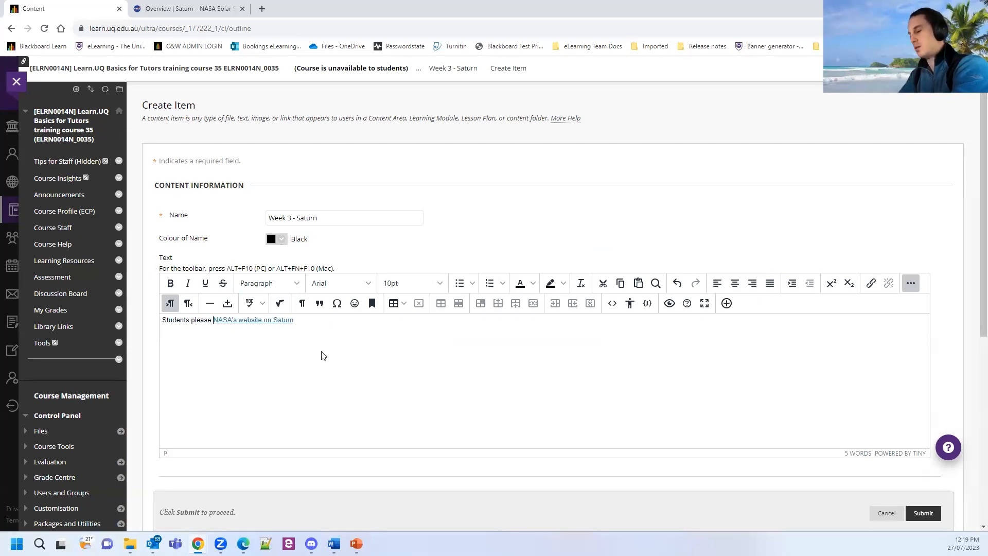
type("the information:")
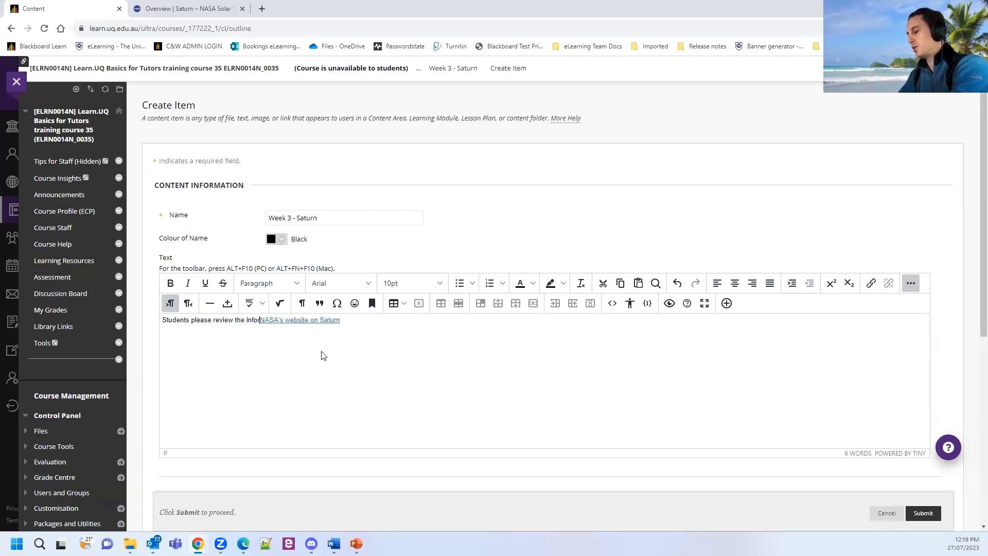
type("on the")
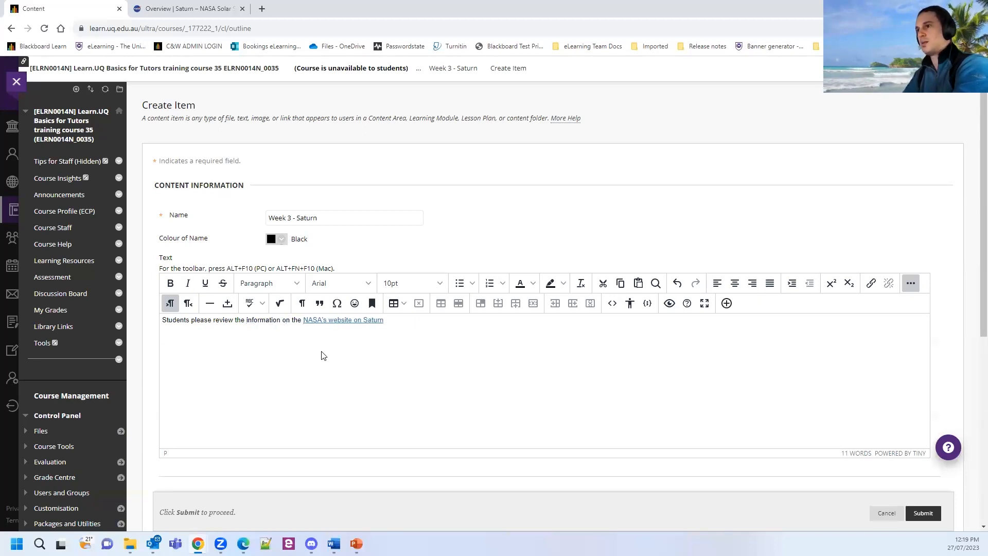
key("BackSpace")
key("BackSpace")
key("BackSpace")
key("BackSpace")
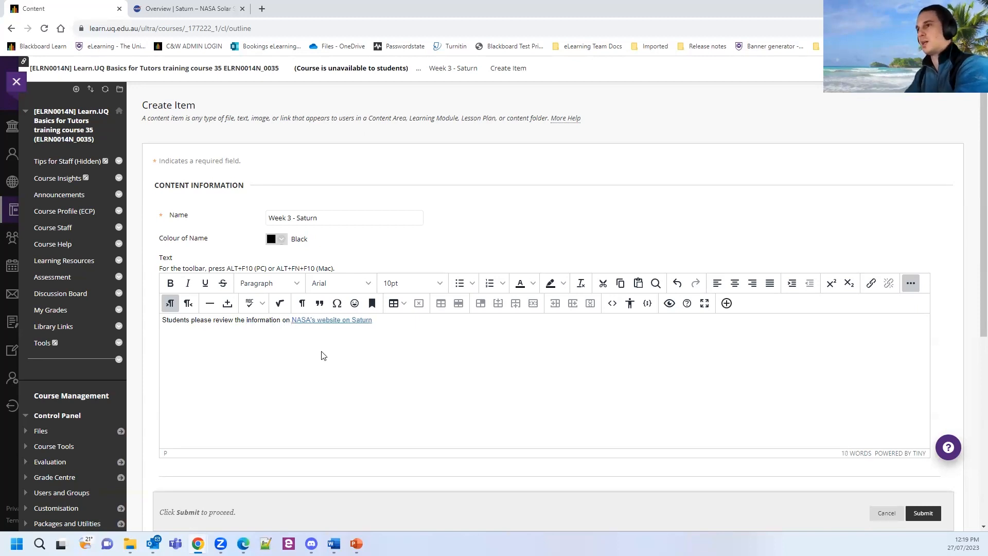
left_click(396, 324)
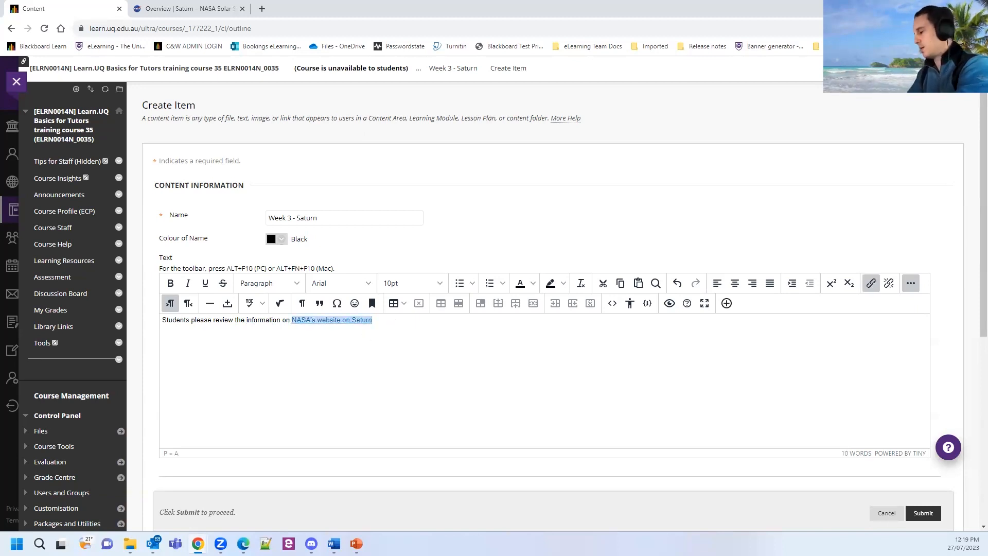
key("Right")
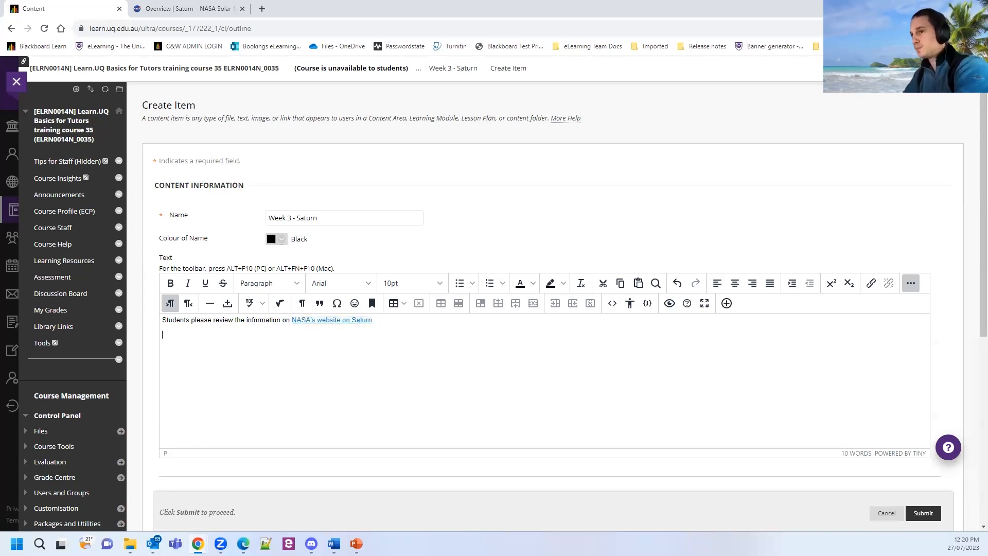
key("Return")
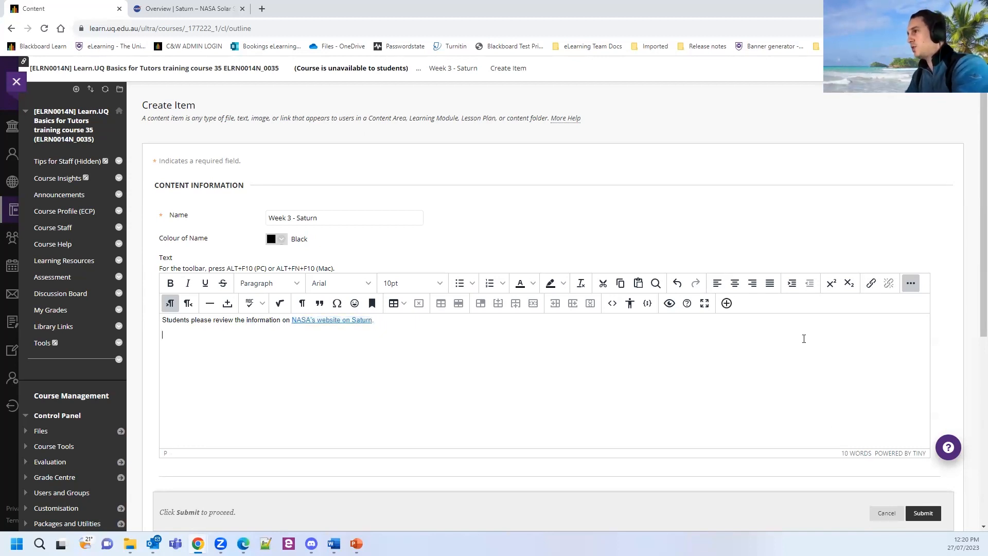
left_click(725, 303)
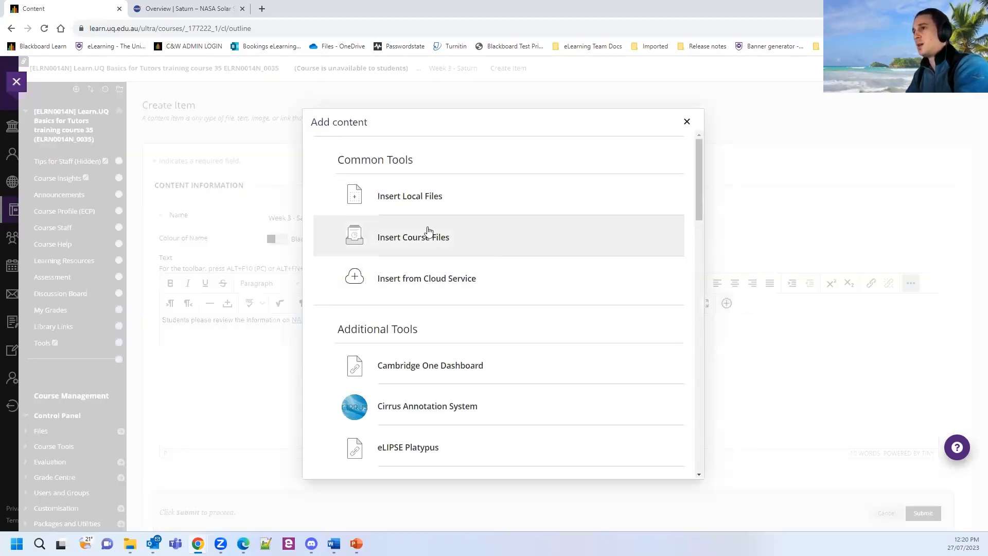
Insert the local saturn.jpg image into the item text below the NASA sentence.
left_click(435, 204)
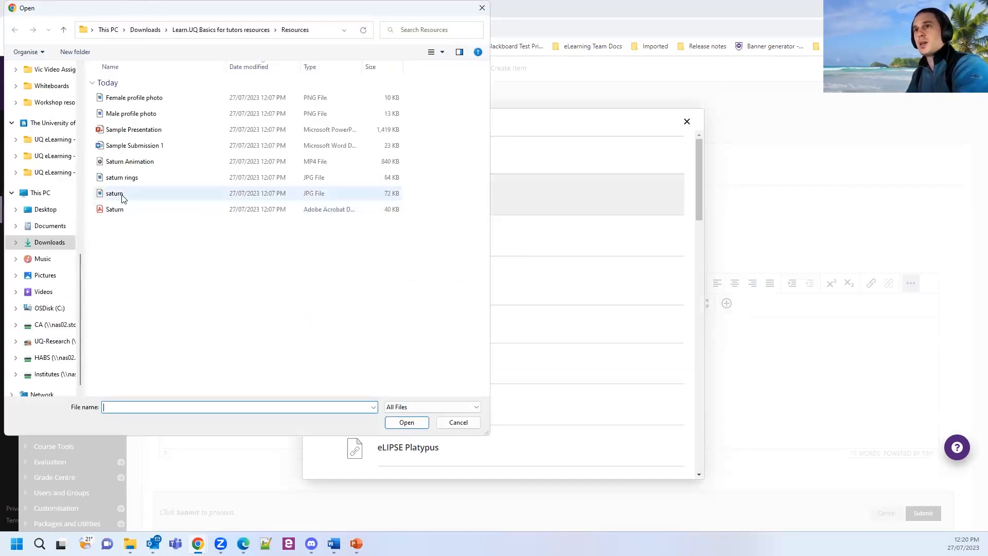
left_click(121, 197)
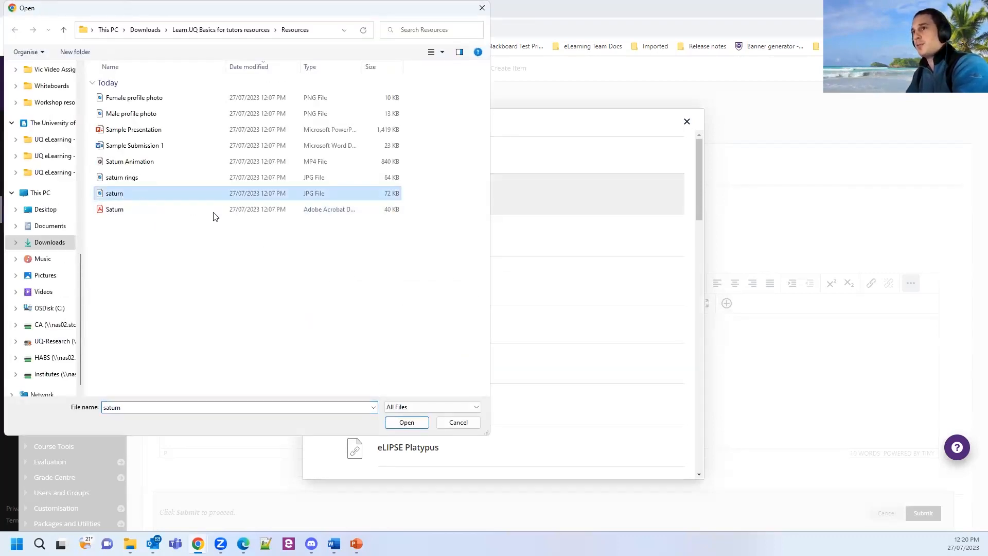
left_click(406, 423)
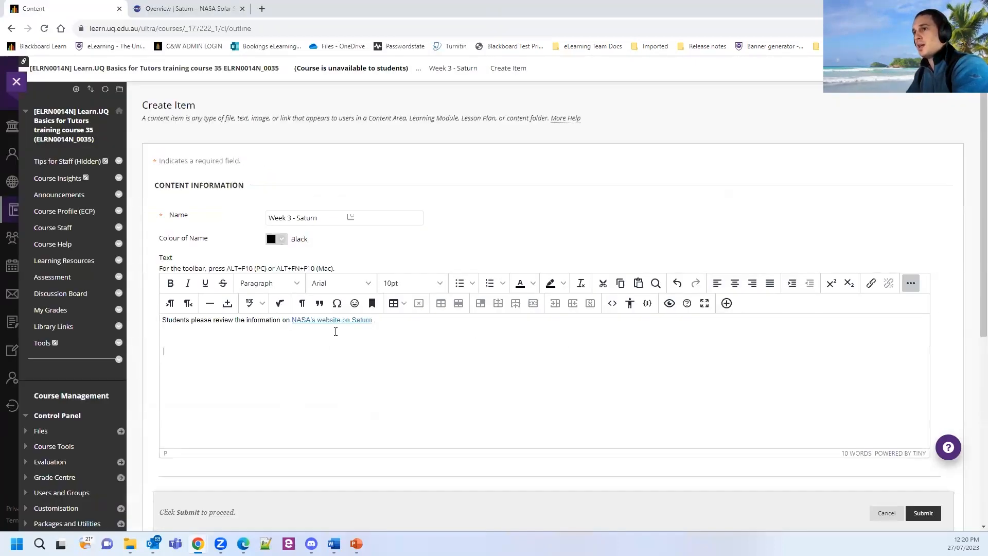
scroll(469, 412, "down", 3)
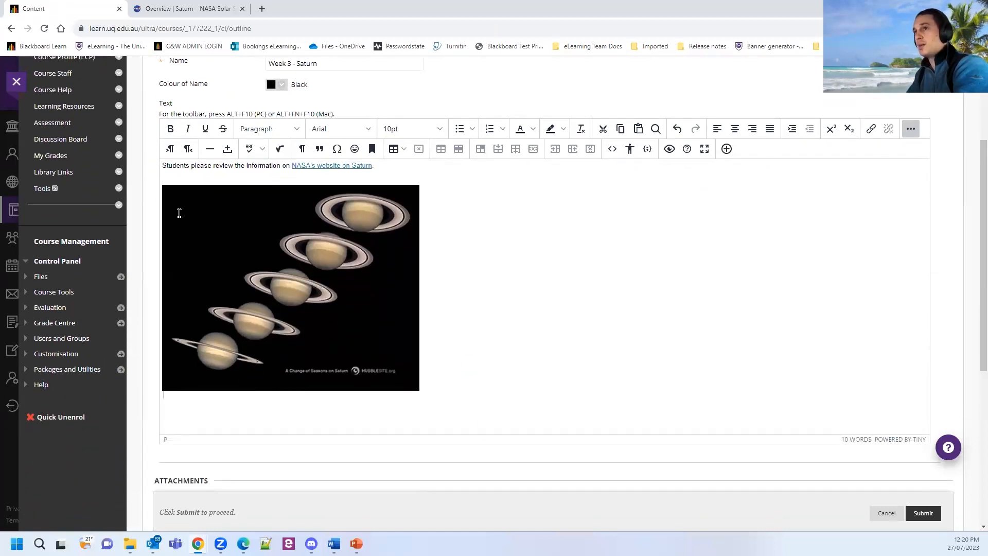
scroll(415, 425, "down", 2)
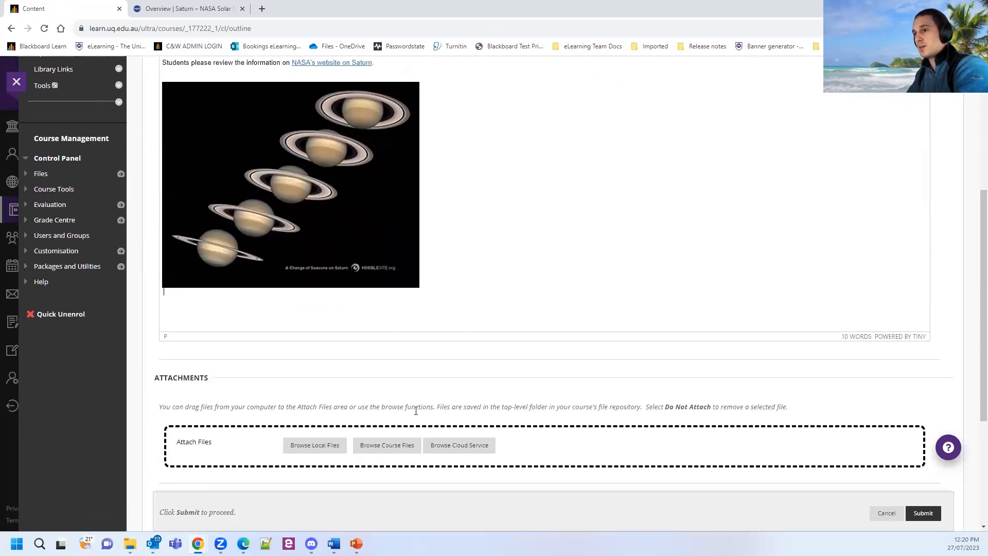
Attach Saturn.pdf from the computer to the item.
scroll(223, 352, "down", 1)
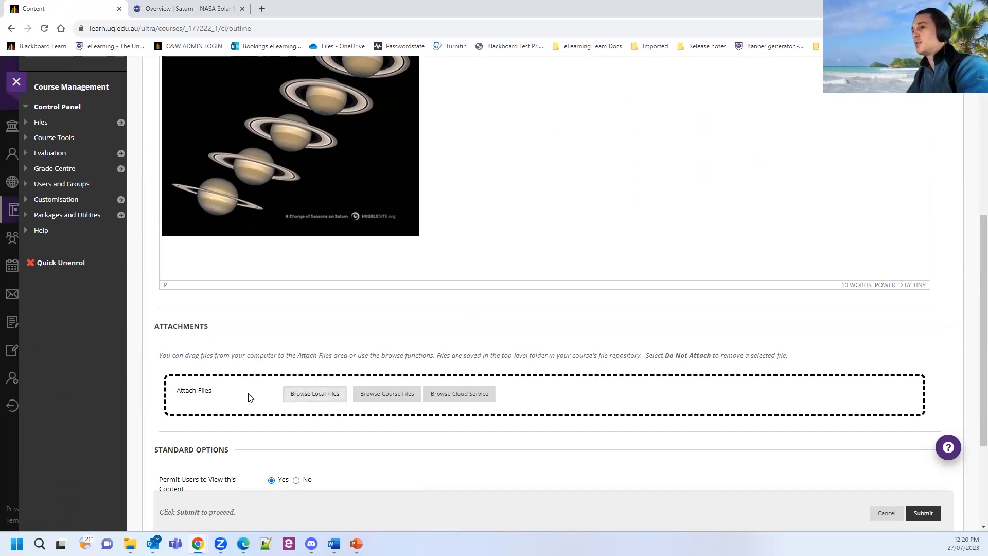
key("ctrl")
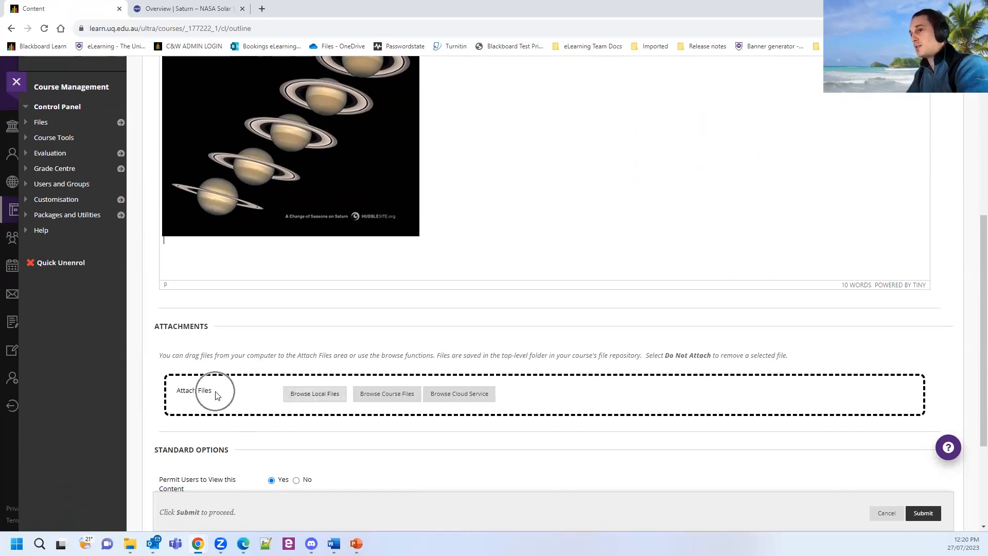
left_click(301, 400)
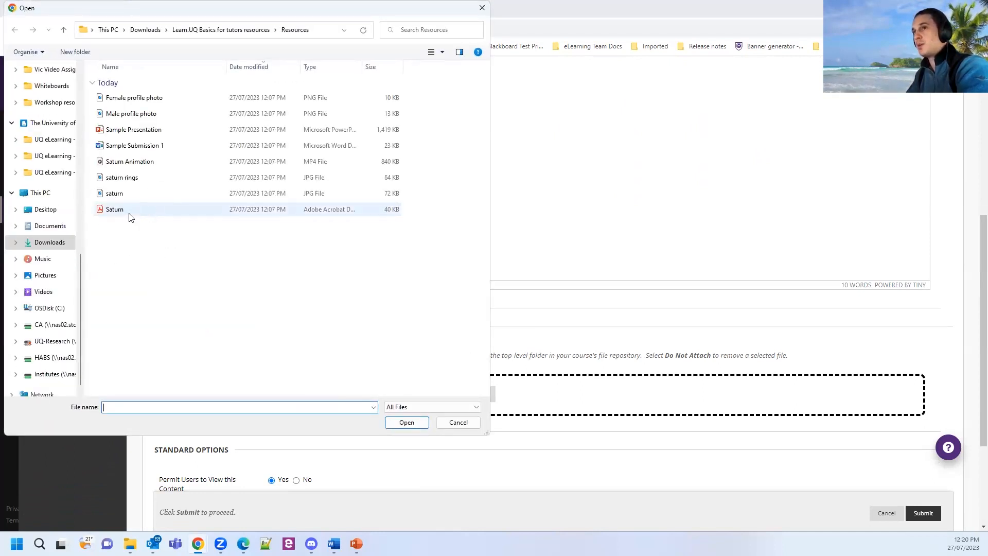
left_click(128, 216)
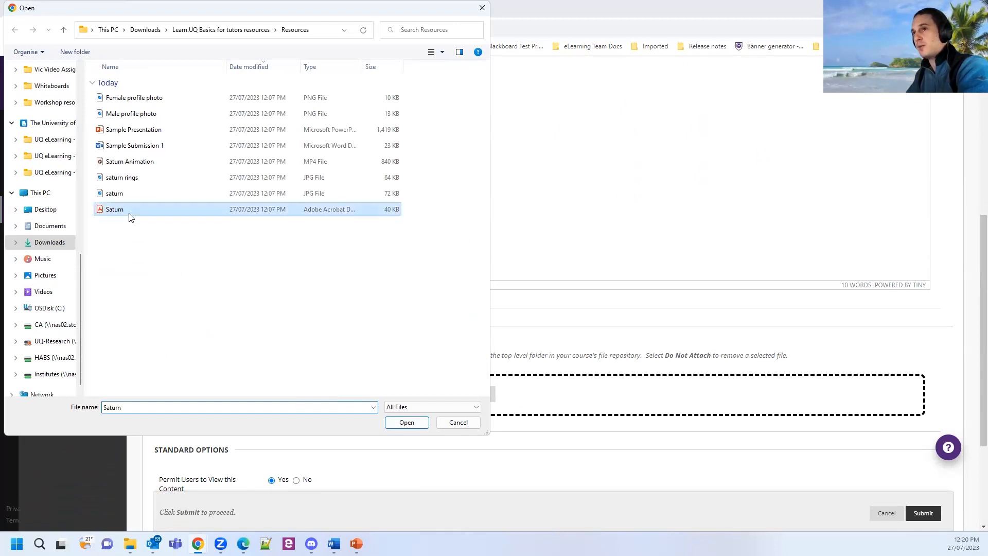
left_click(405, 422)
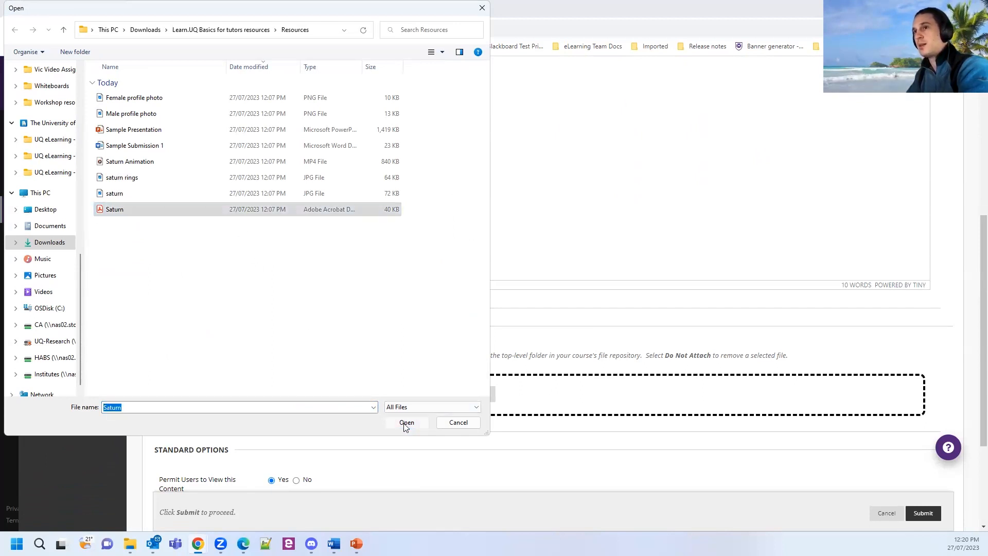
Attach Sample Presentation.pptx from the computer as a second file.
left_click(315, 394)
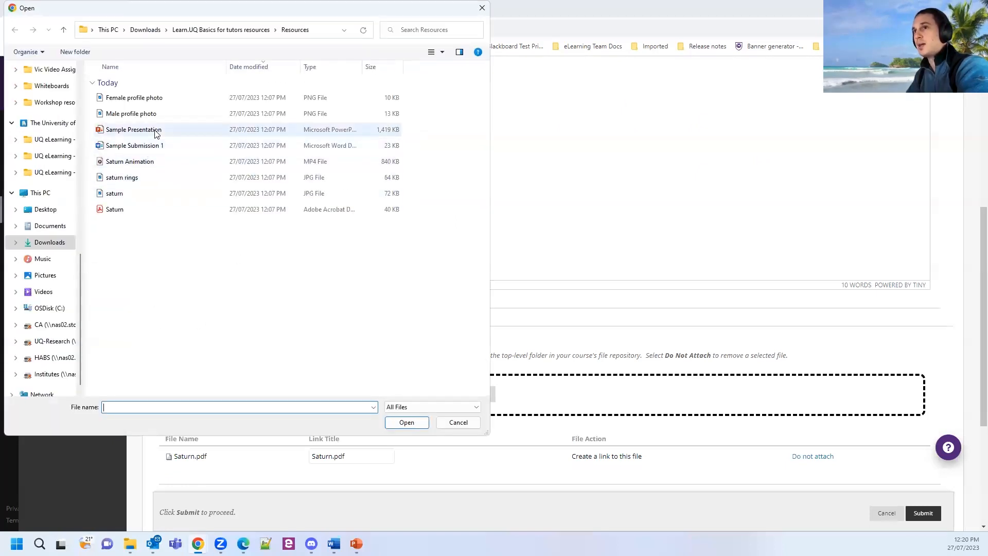
left_click(156, 131)
left_click(406, 422)
scroll(664, 385, "down", 2)
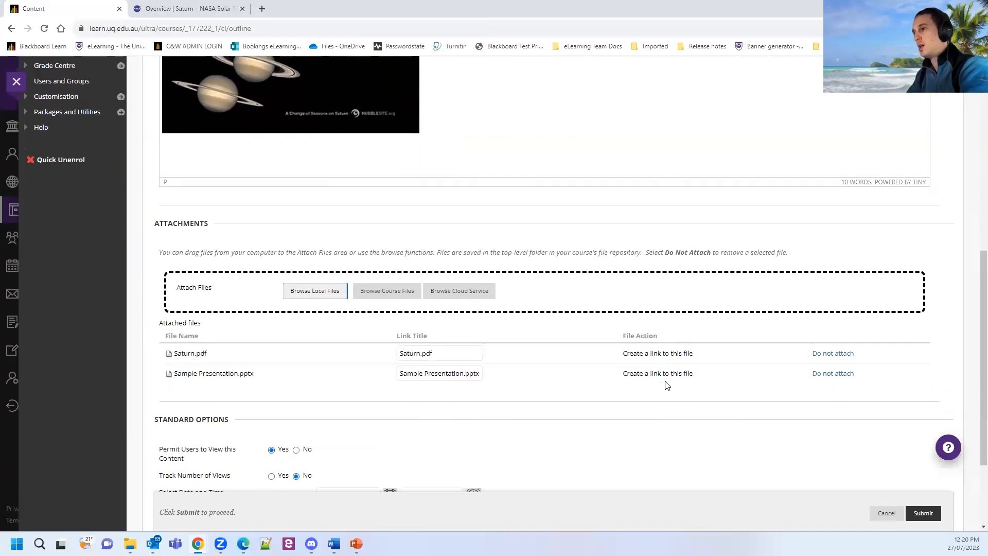
scroll(284, 355, "up", 10)
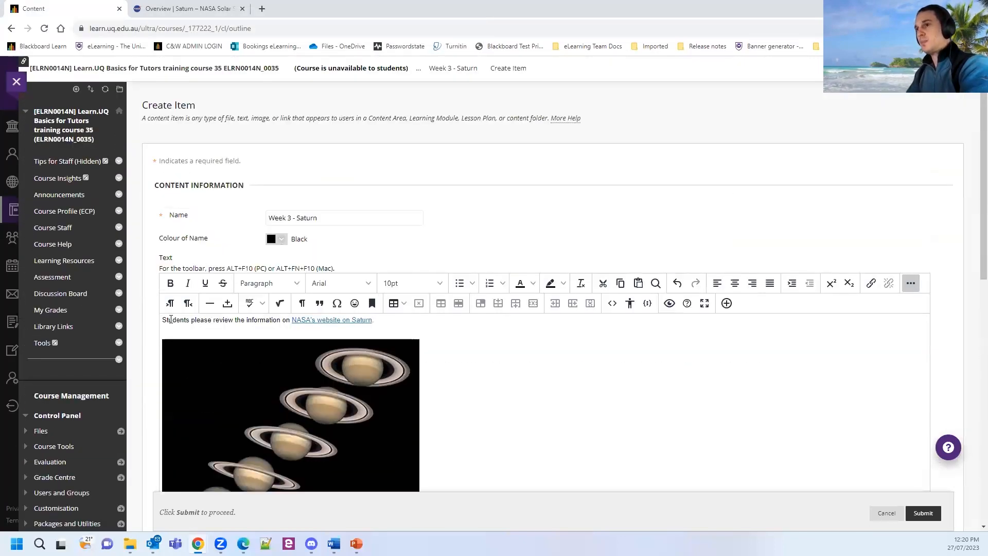
Add 'Please download and review the attached lecture materials' above the NASA sentence and submit the item.
left_click(164, 320)
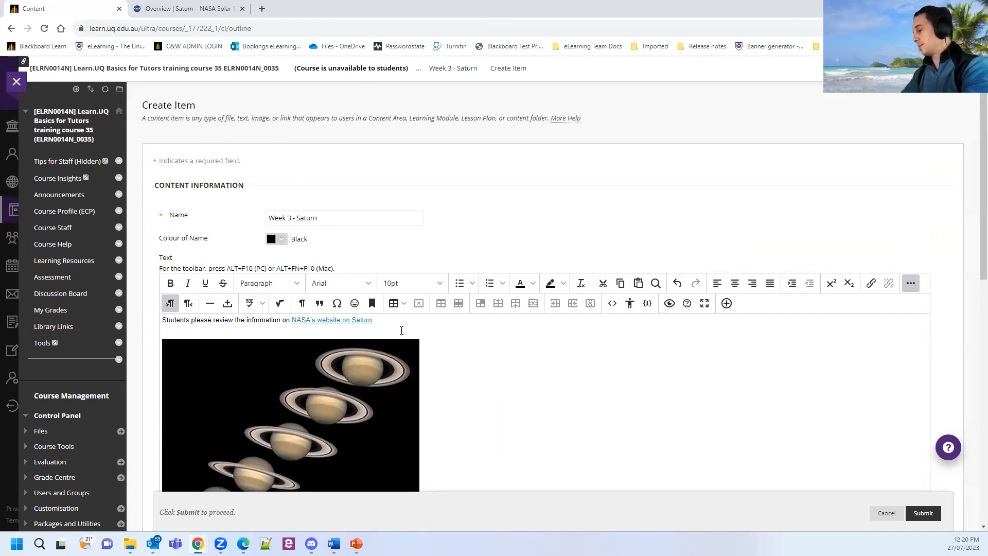
key("Return")
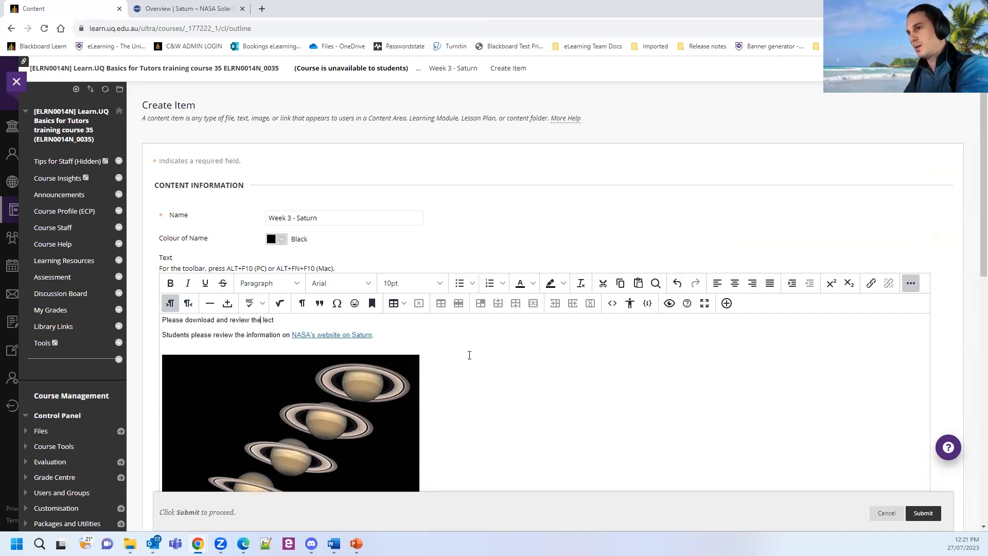
type("ttached lect")
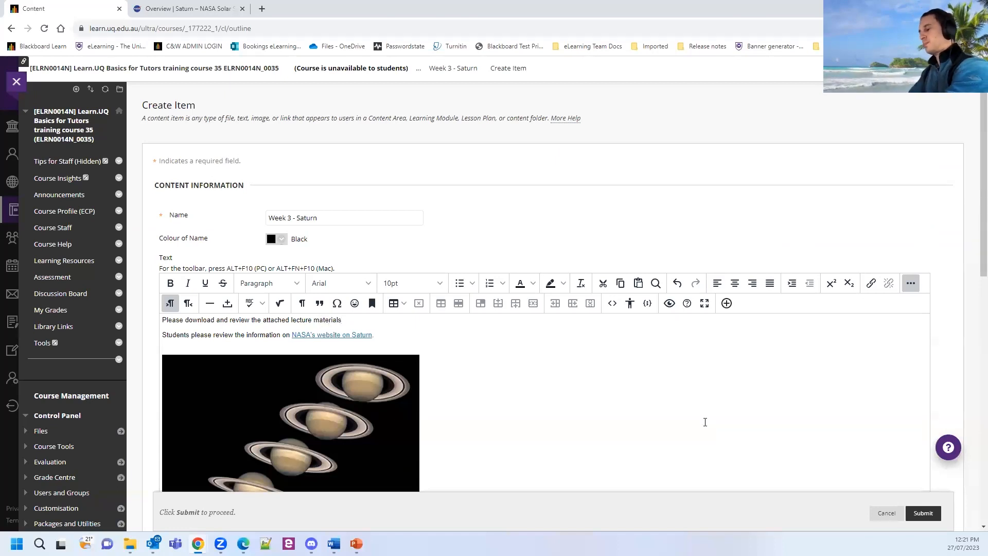
scroll(579, 403, "down", 12)
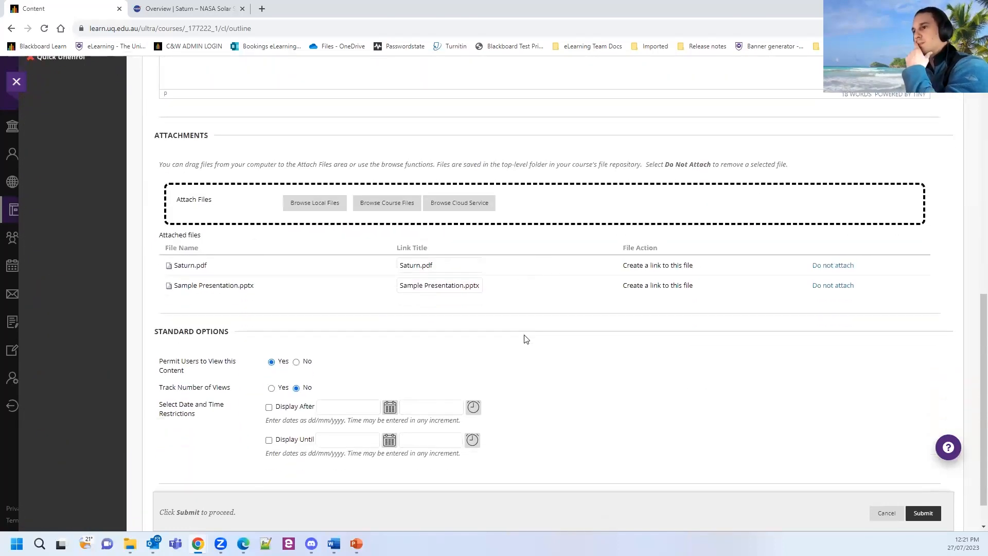
key("ctrl")
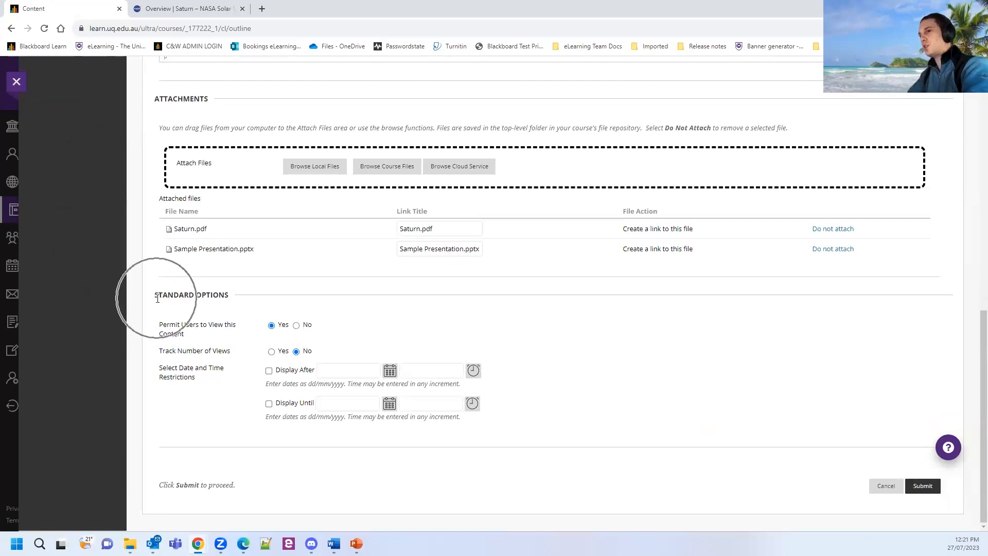
left_click(924, 487)
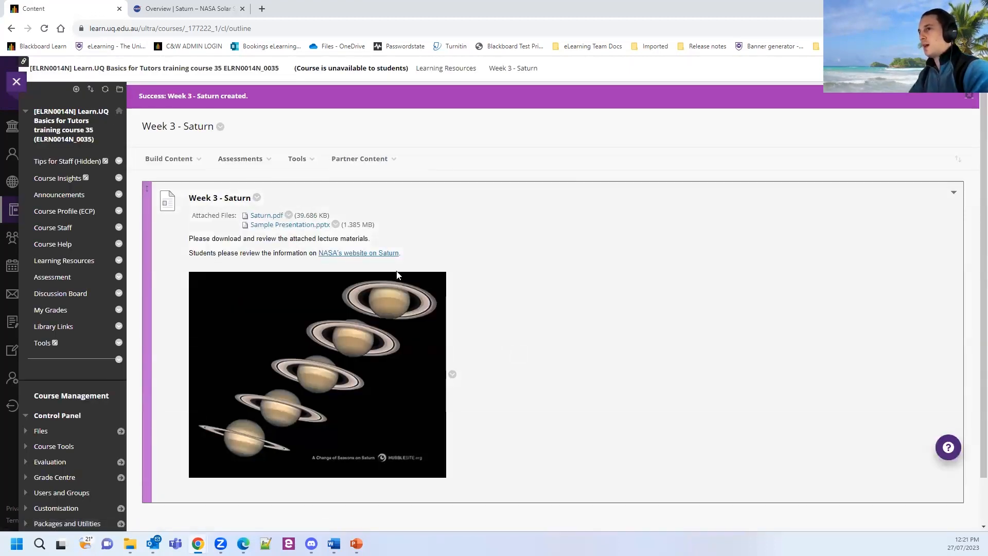
Close the success notice and open Week 1 - The Universe from Learning Resources.
scroll(397, 275, "down", 1)
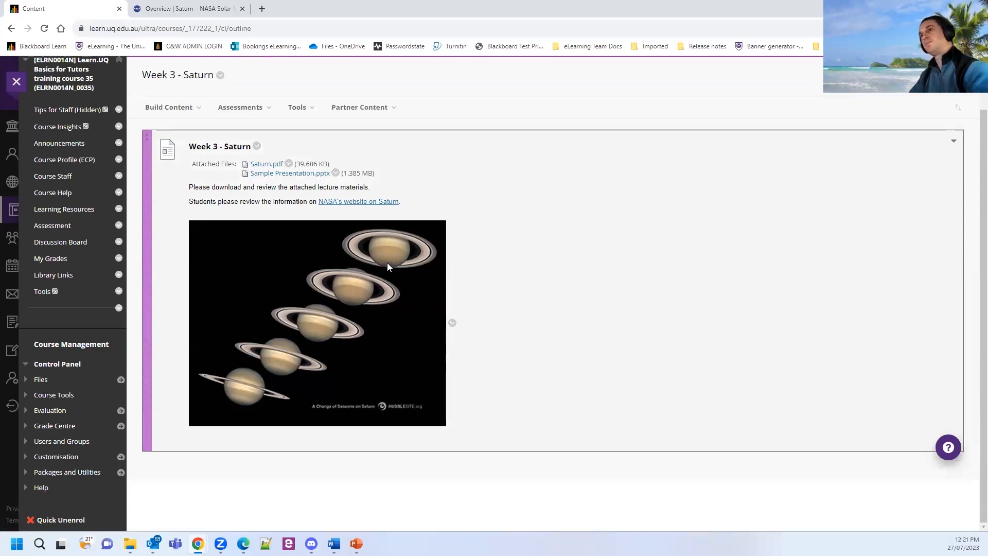
scroll(272, 233, "up", 1)
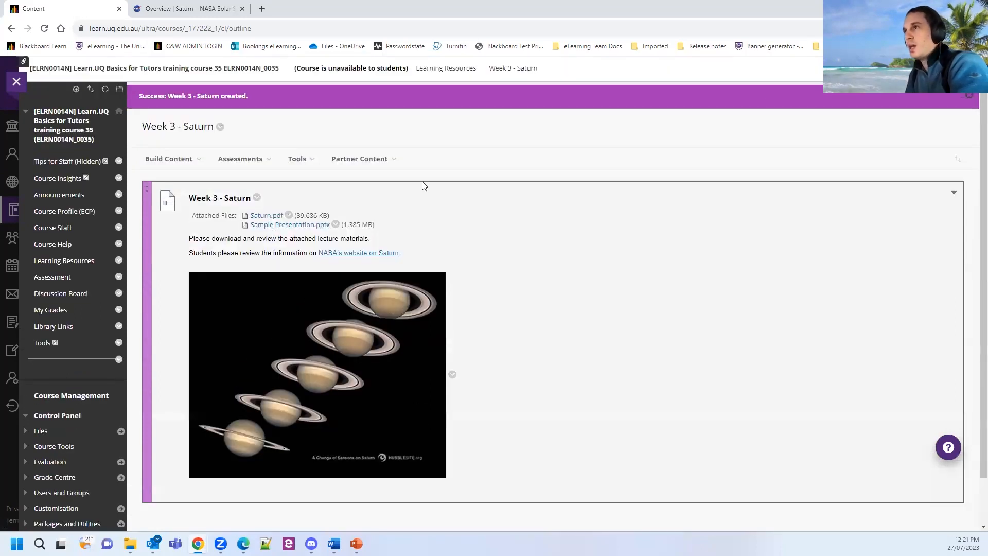
left_click(967, 96)
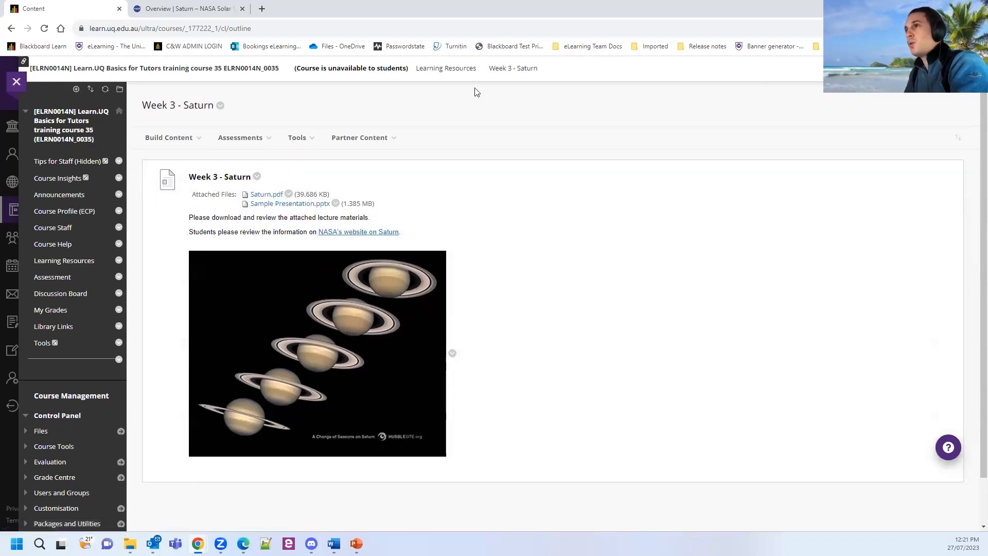
left_click(446, 68)
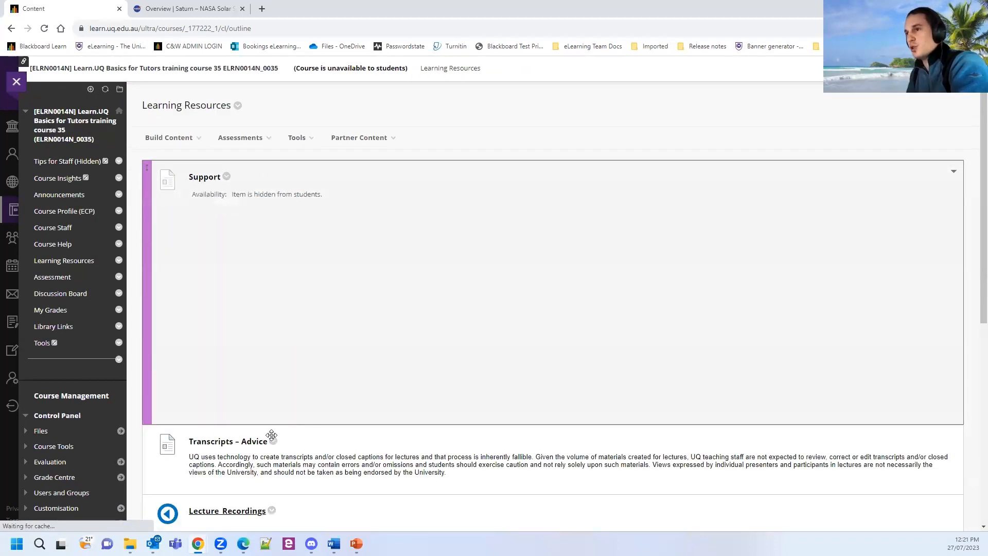
scroll(231, 388, "down", 7)
left_click(242, 335)
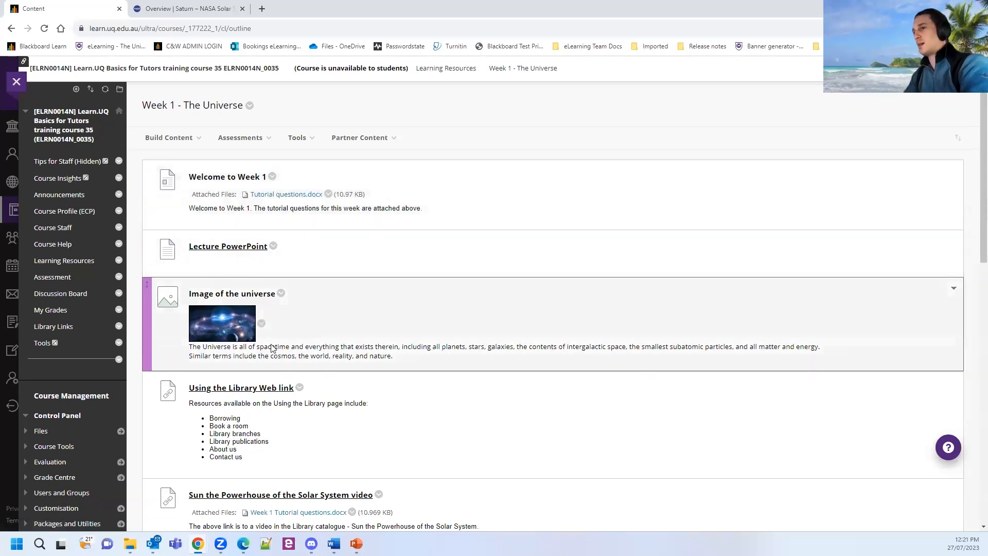
Look through Week 1 - The Universe, then go back to Week 3 - Saturn's Build Content list.
scroll(273, 355, "down", 5)
scroll(276, 362, "down", 7)
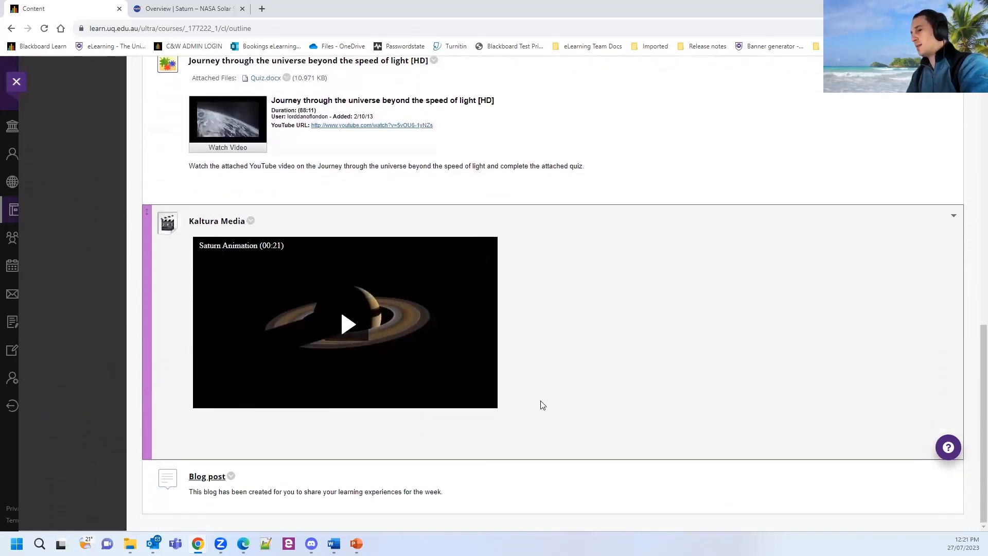
scroll(515, 424, "up", 1)
scroll(517, 428, "up", 15)
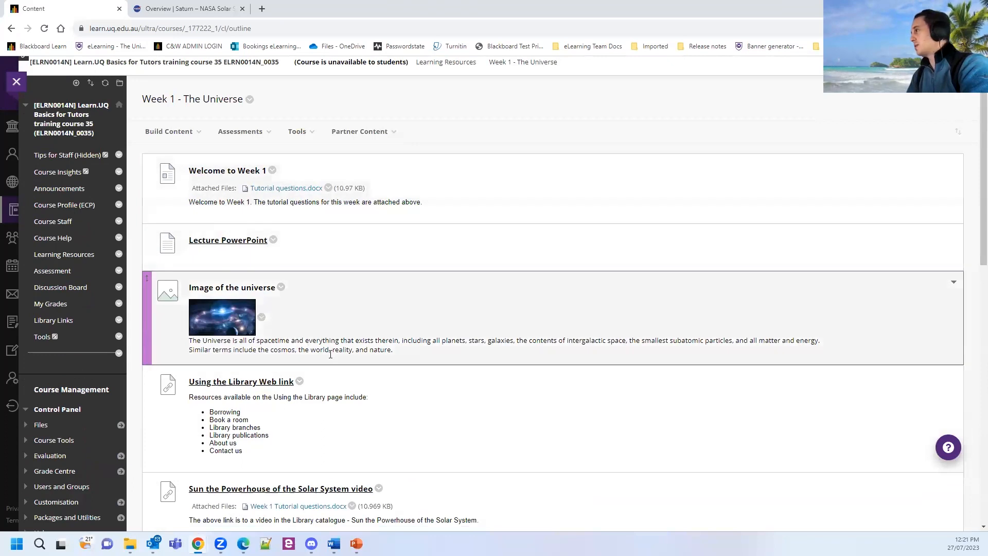
scroll(477, 356, "down", 3)
scroll(477, 354, "down", 8)
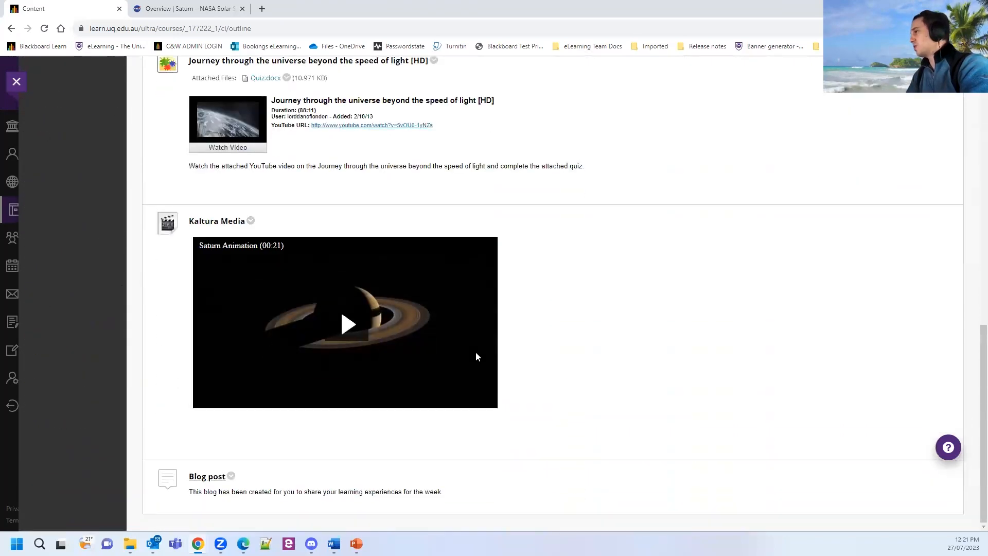
scroll(477, 354, "up", 10)
scroll(477, 354, "up", 1)
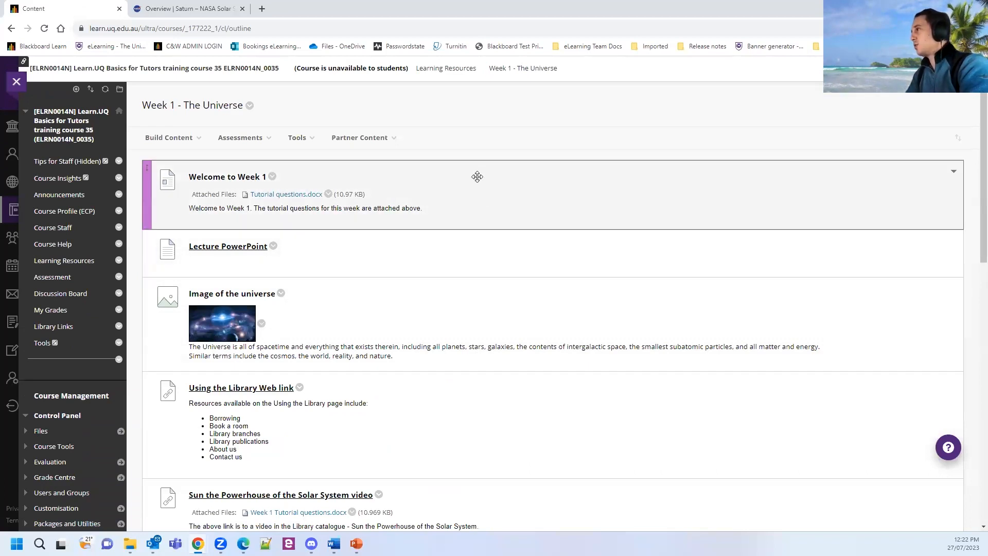
left_click(445, 69)
scroll(360, 283, "down", 7)
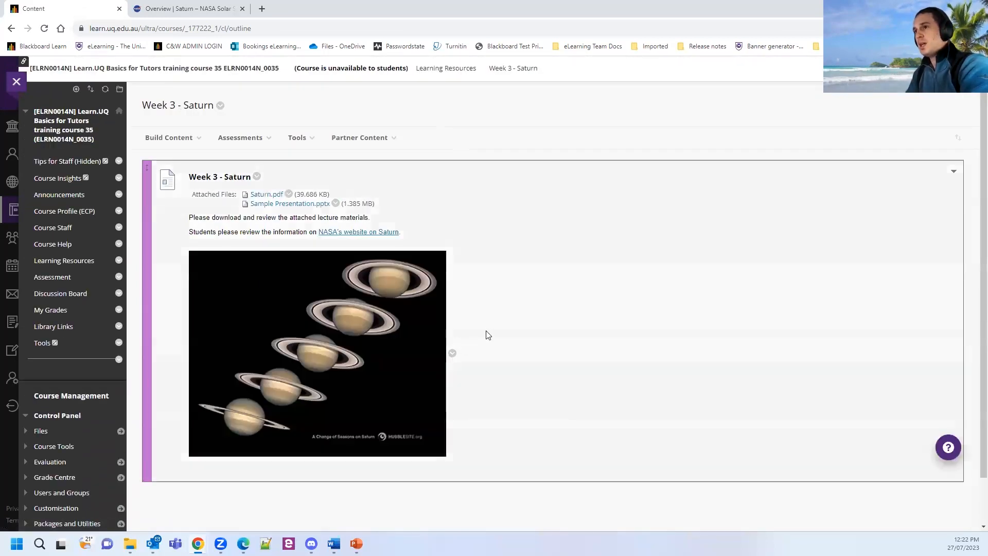
scroll(488, 328, "down", 1)
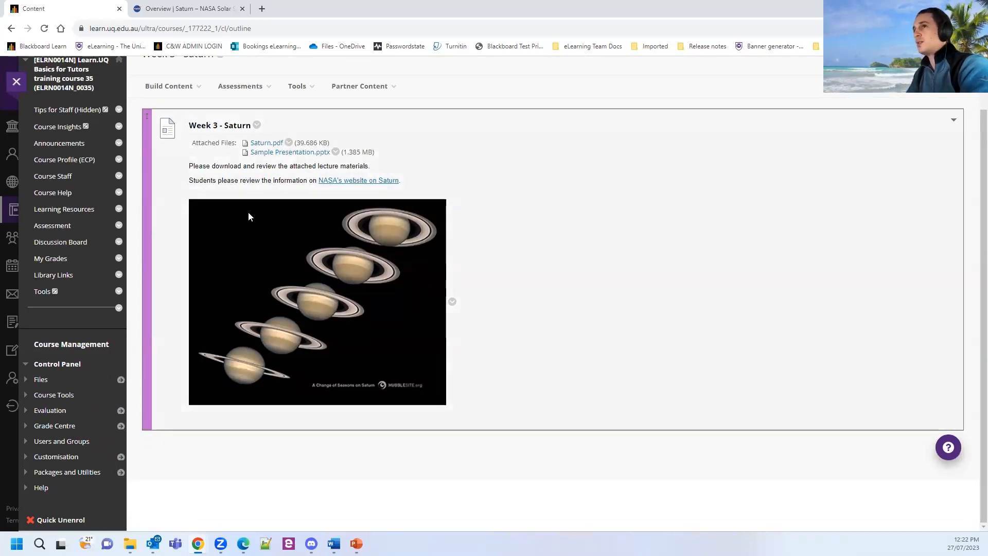
left_click(179, 91)
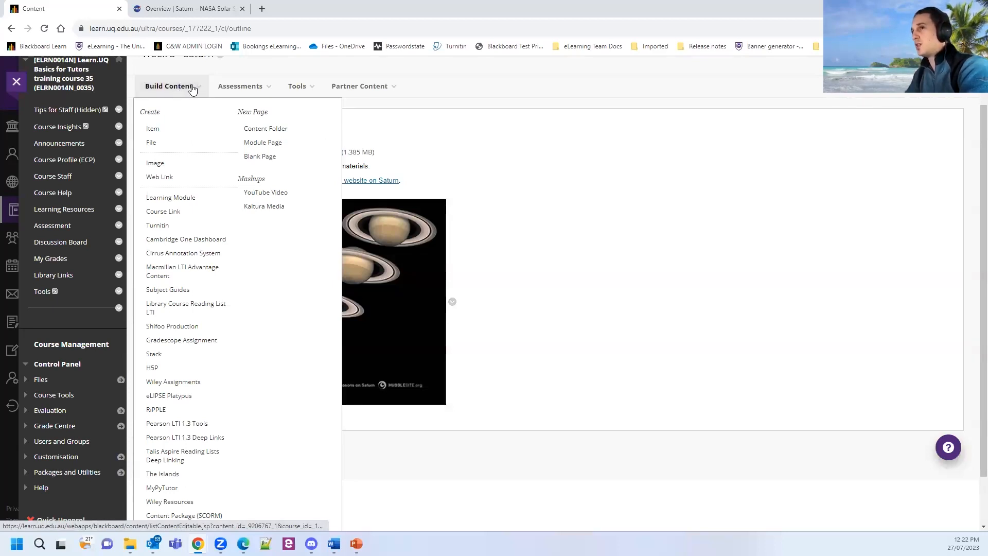
Choose Kaltura Media and embed the Saturn Animation video from My Media.
left_click(268, 214)
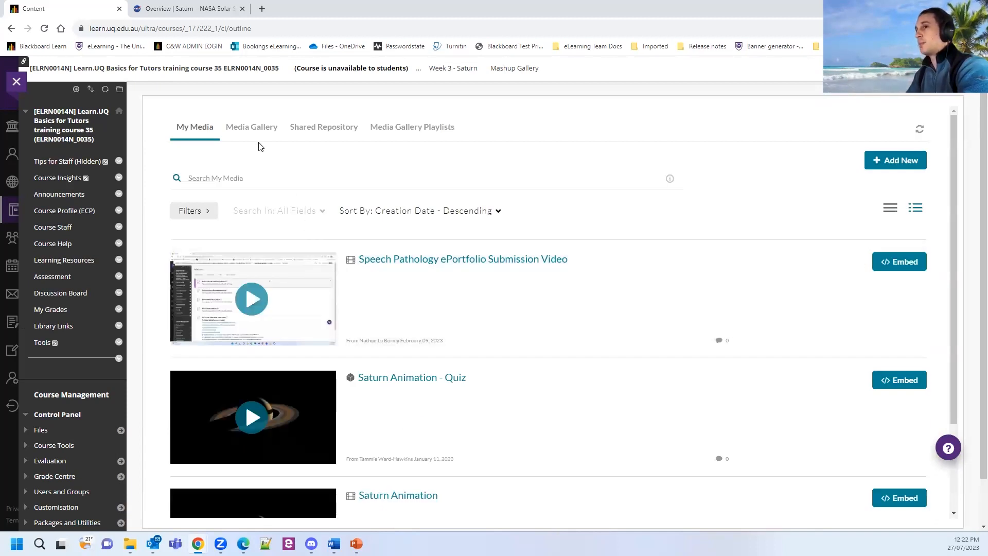
left_click(252, 129)
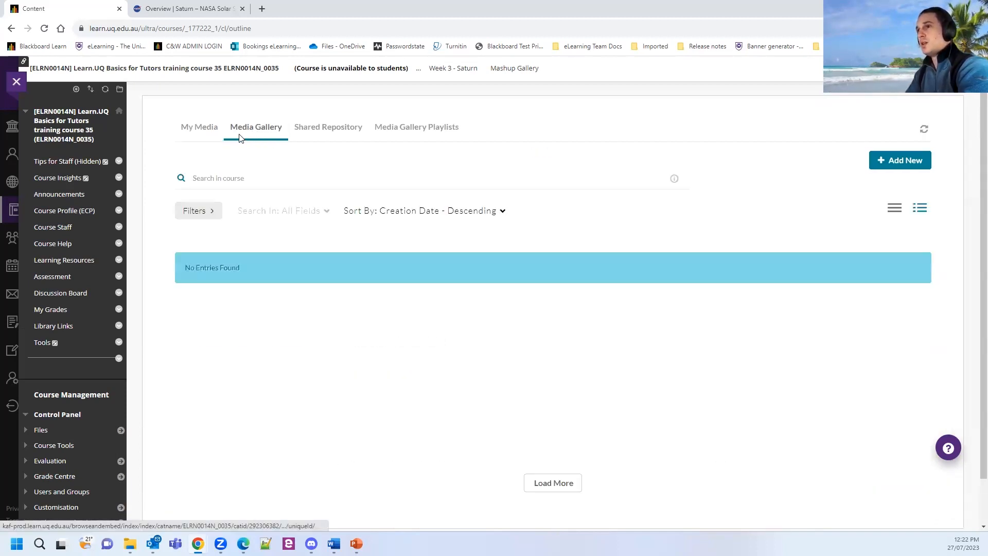
left_click(204, 128)
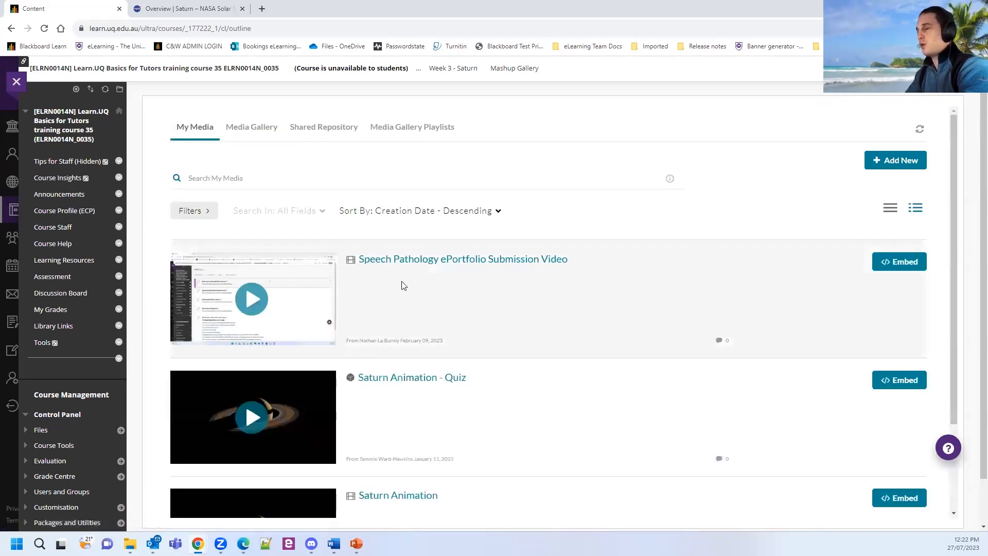
scroll(378, 343, "down", 2)
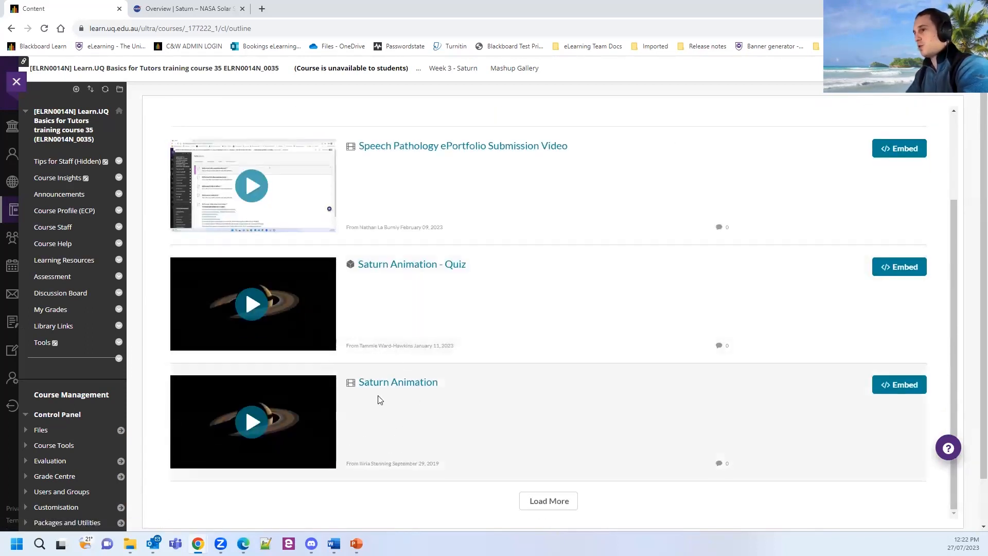
left_click(912, 393)
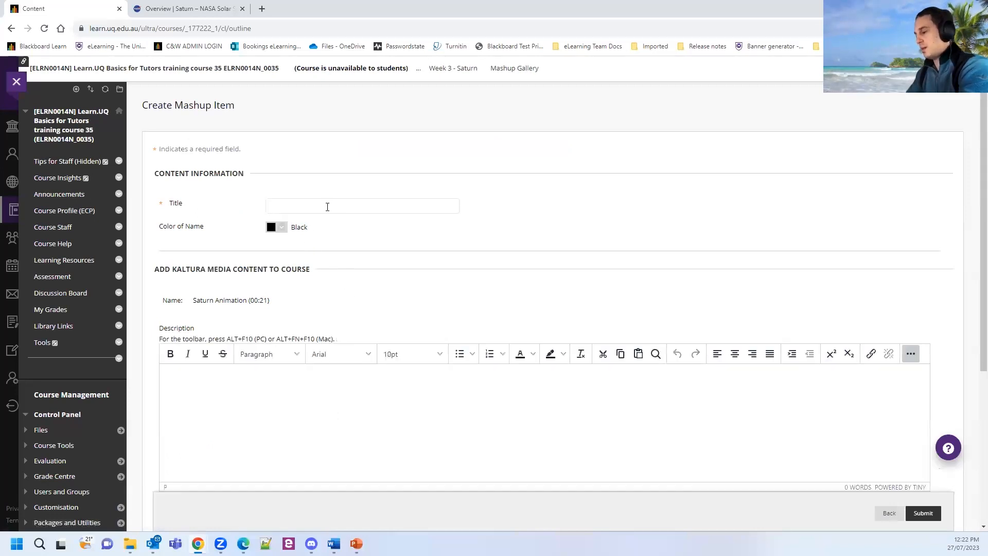
Title the video item 'Saturn rings' and submit it.
type("Staurn")
key("BackSpace")
key("BackSpace")
key("BackSpace")
key("BackSpace")
key("BackSpace")
type("aturn")
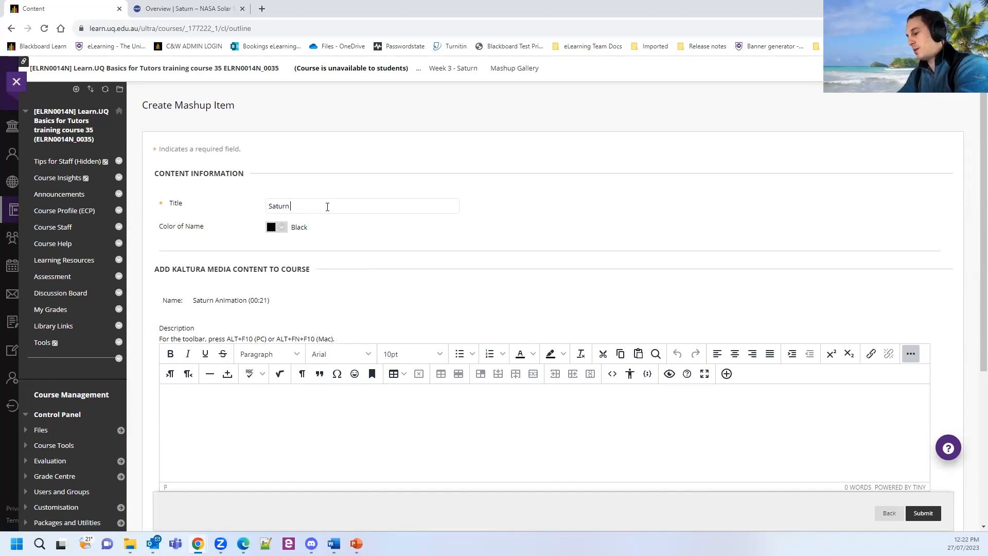
type(" v")
type(" rings")
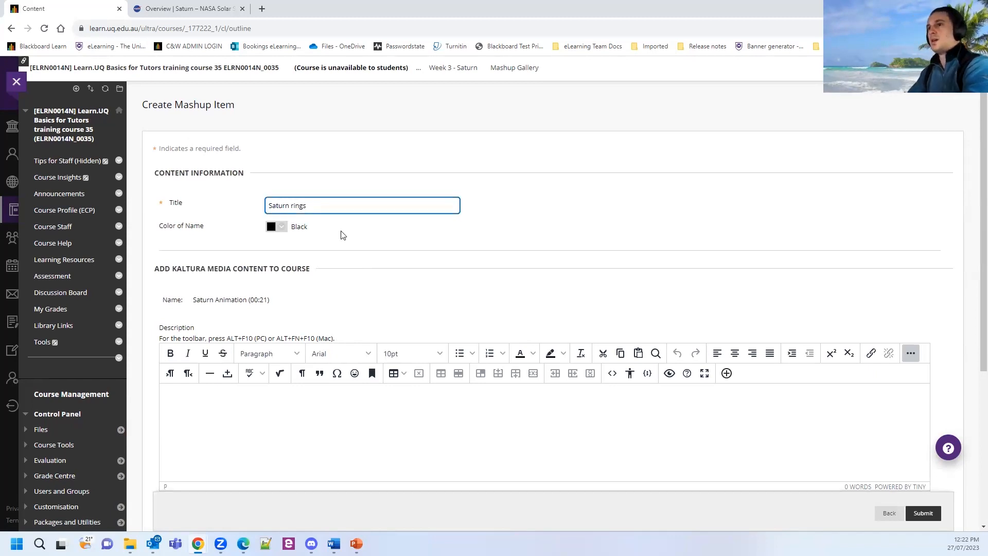
scroll(344, 235, "down", 4)
left_click(917, 514)
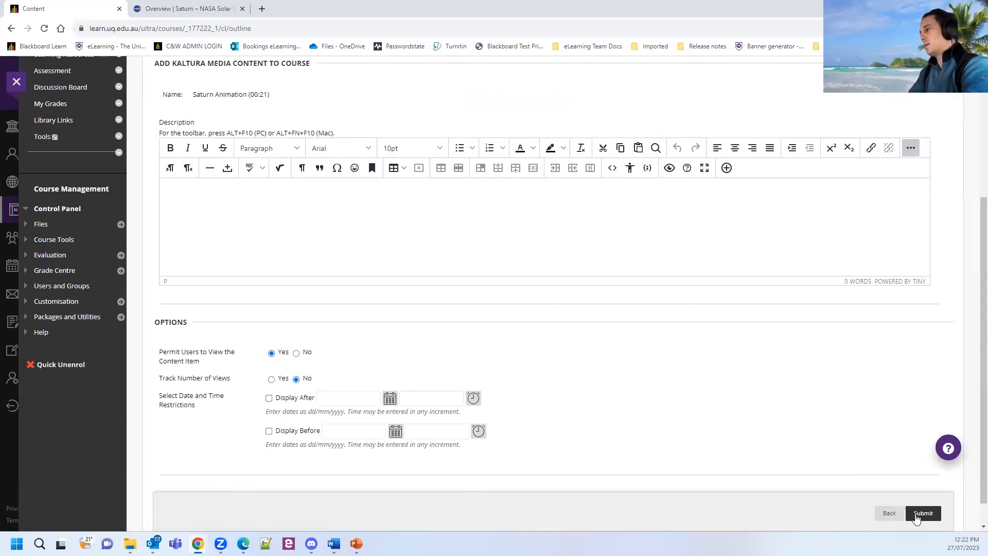
scroll(283, 407, "down", 3)
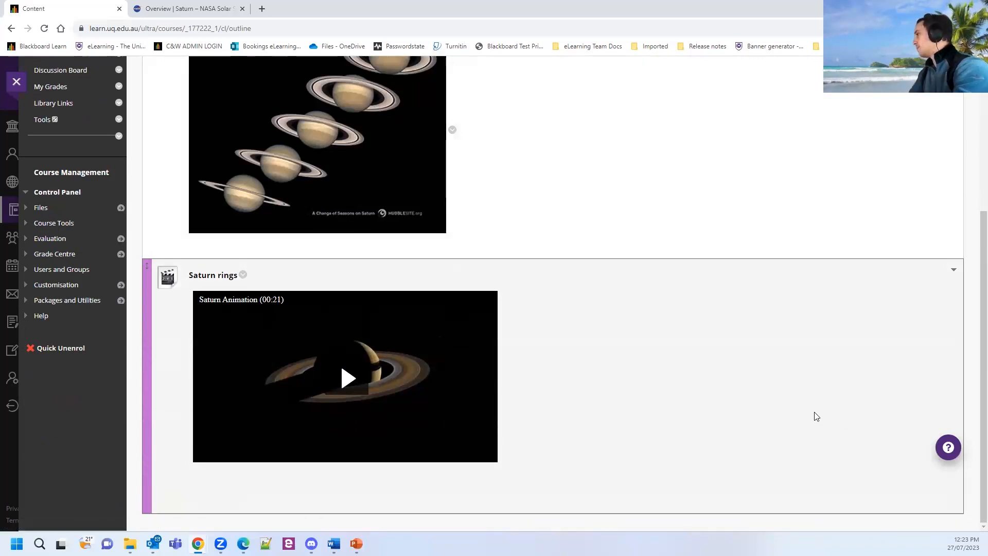
scroll(814, 415, "up", 4)
scroll(737, 402, "up", 1)
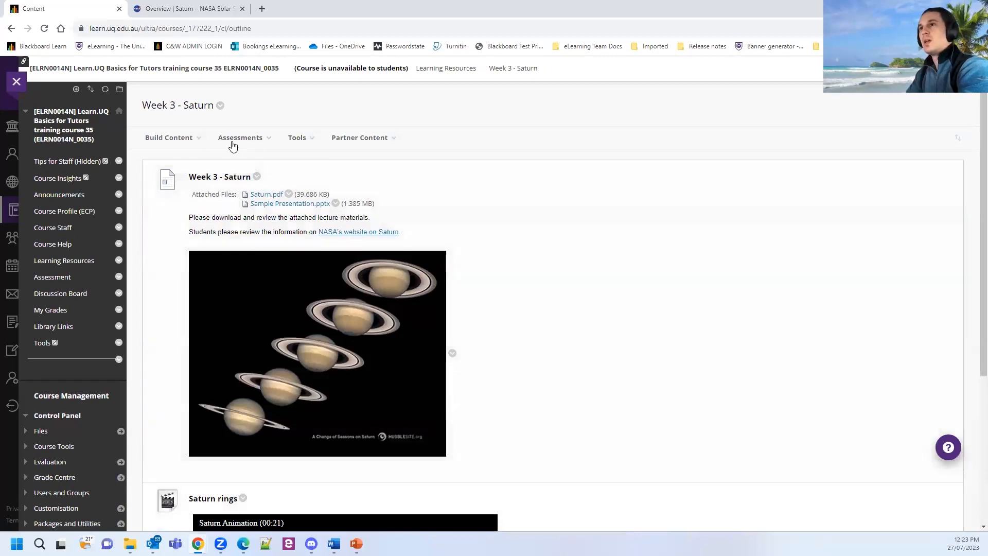
Back in Learning Resources, add a content folder named 'Week 4 - Mars' below Week 3 - Saturn.
left_click(438, 69)
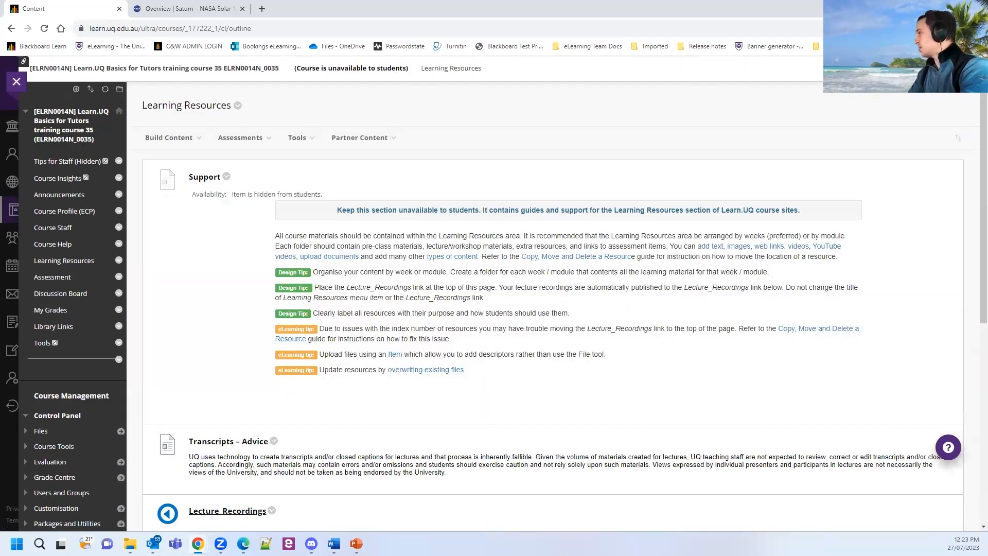
scroll(225, 288, "down", 2)
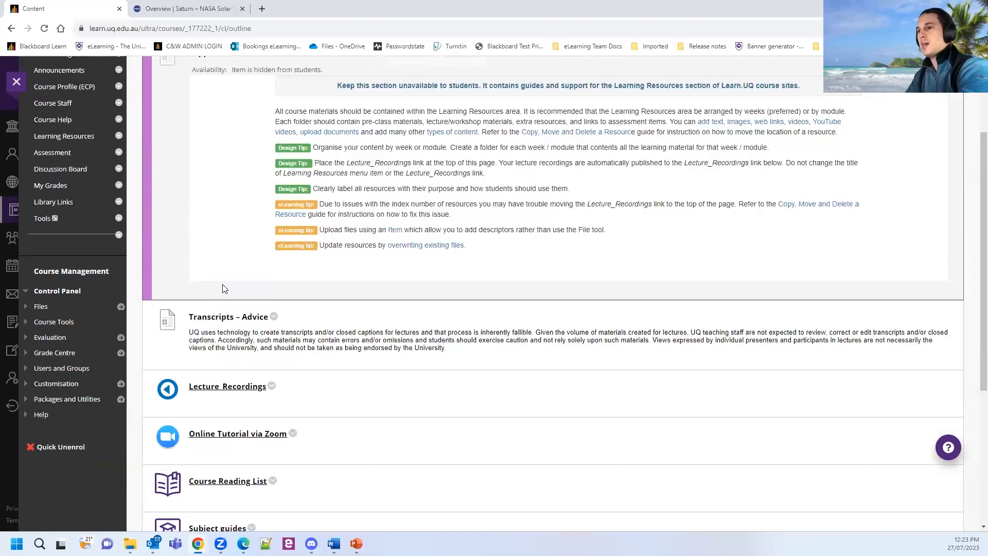
scroll(224, 289, "down", 4)
scroll(266, 389, "up", 6)
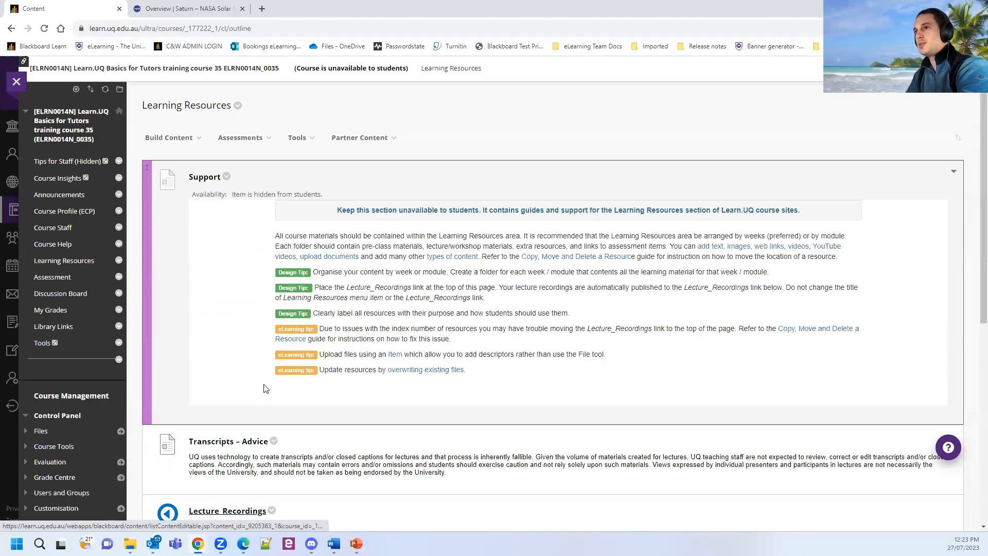
left_click(172, 139)
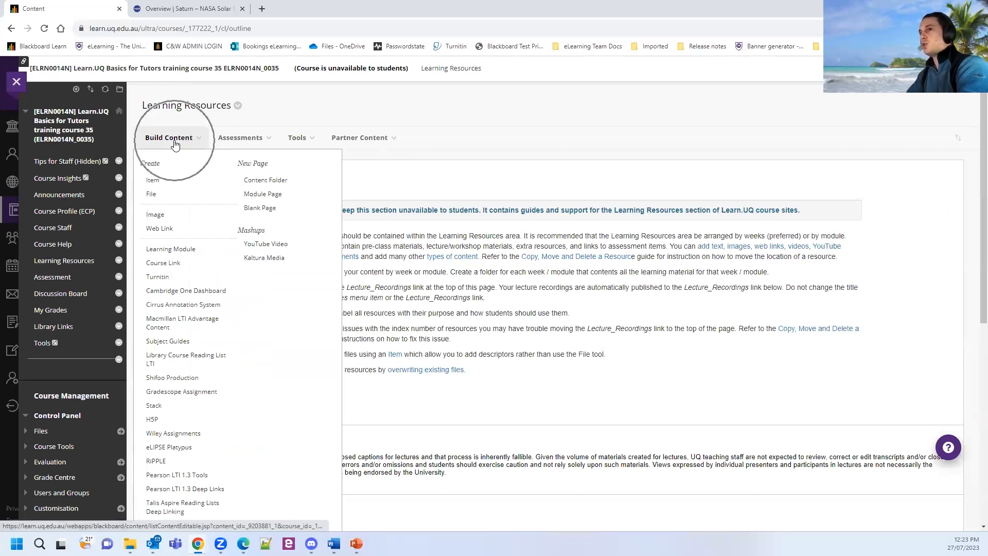
left_click(282, 186)
type("We")
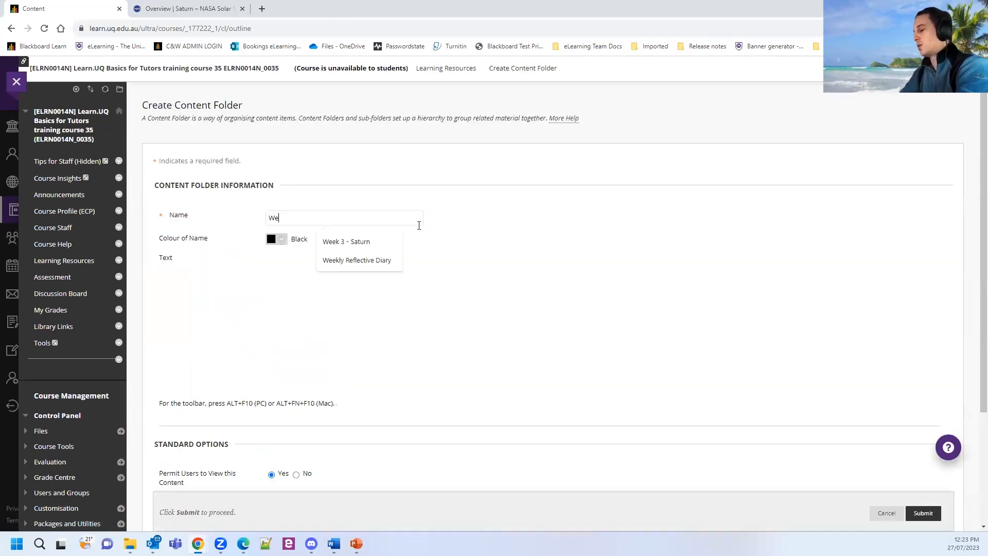
type("ek 4 - Mars")
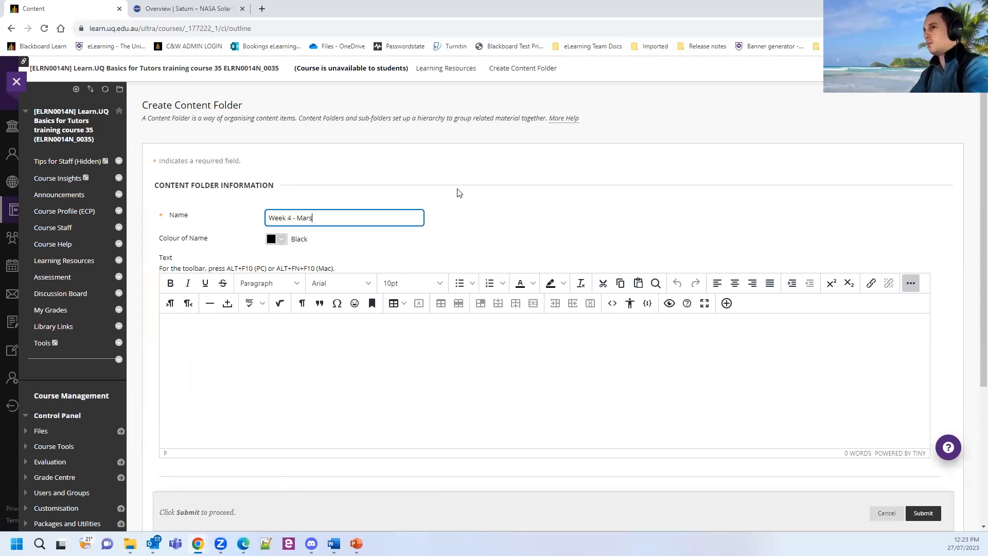
left_click(922, 512)
scroll(388, 283, "down", 8)
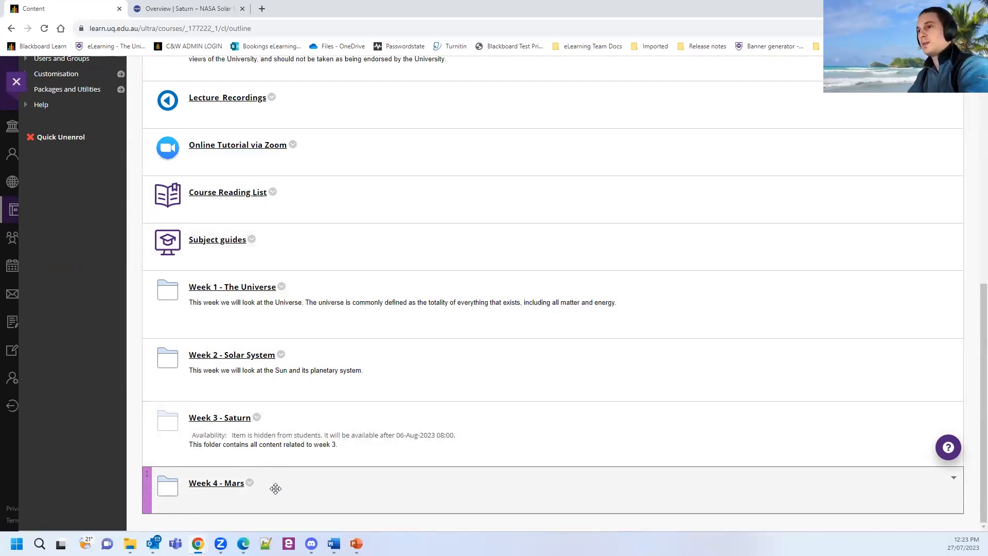
scroll(276, 487, "up", 10)
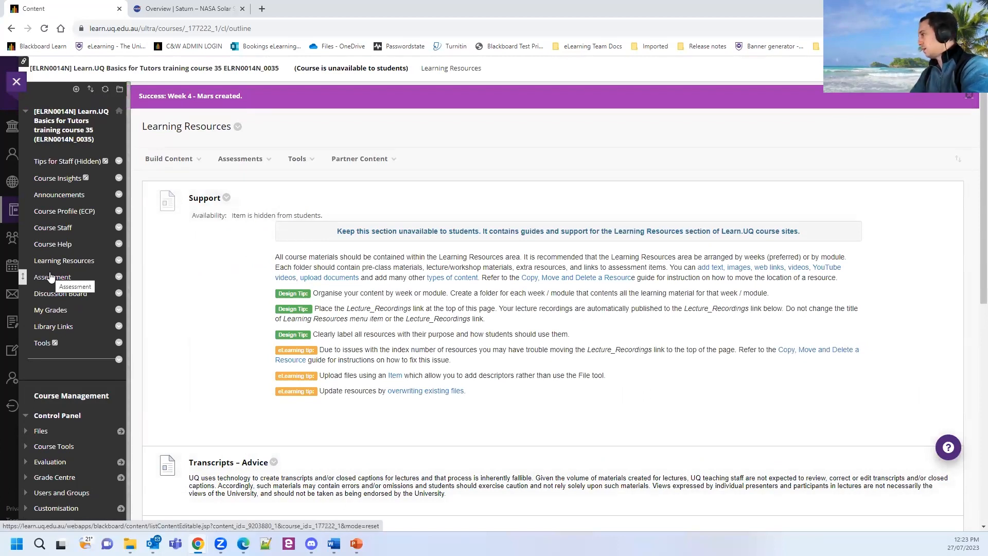
Open the course's Assessment area and review the Assessment Summary table.
left_click(51, 277)
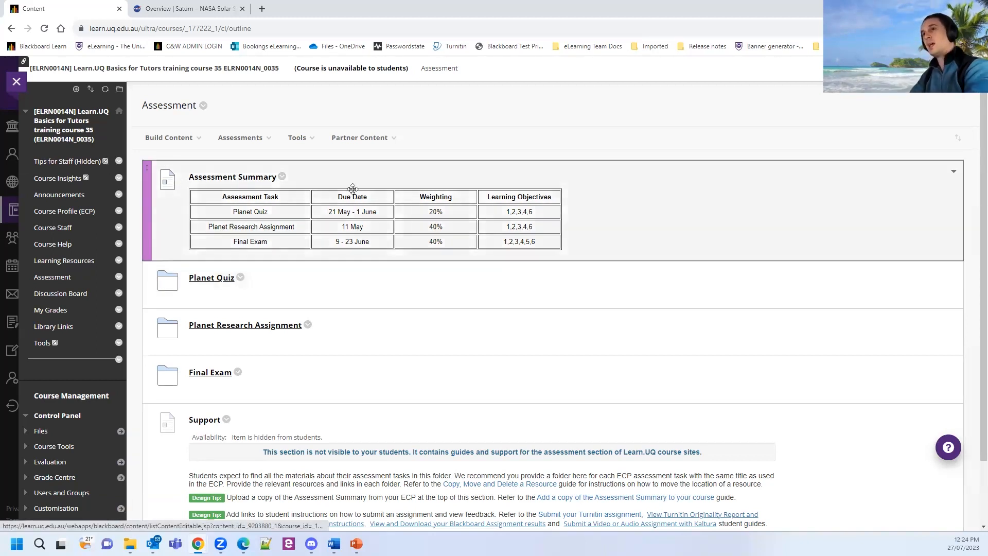
key("ctrl")
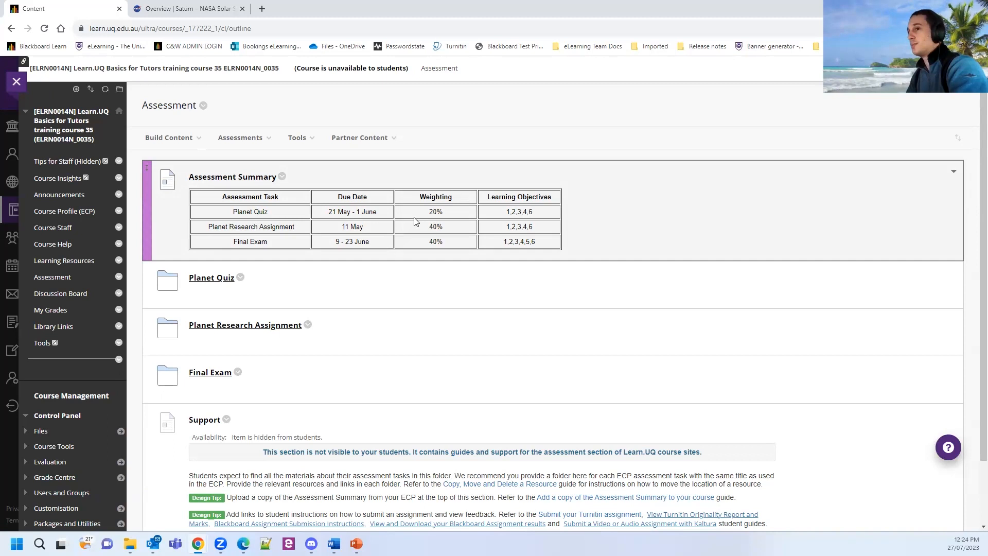
scroll(309, 237, "down", 1)
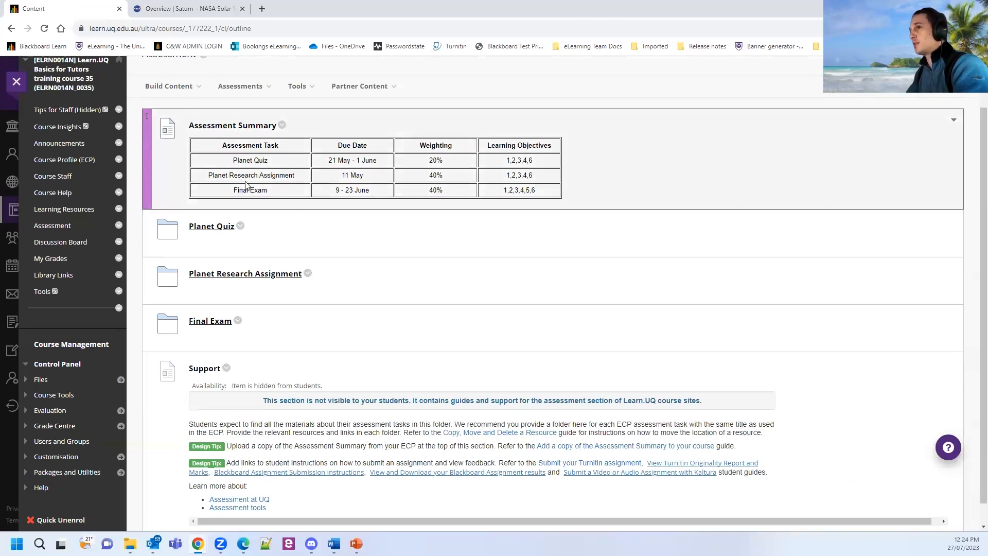
Open the Planet Research Assignment folder with its Turnitin link and materials.
left_click(290, 171)
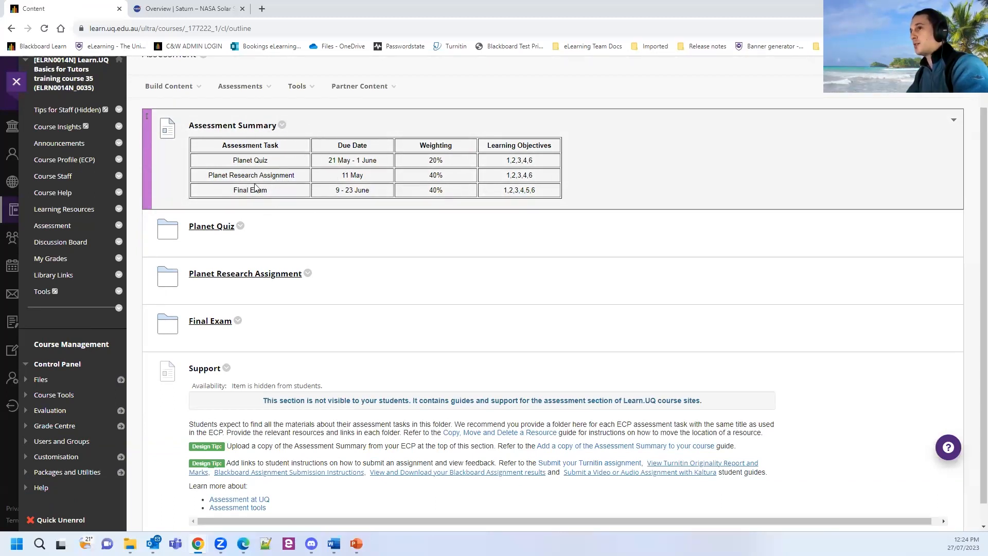
left_click(182, 230)
left_click(177, 316)
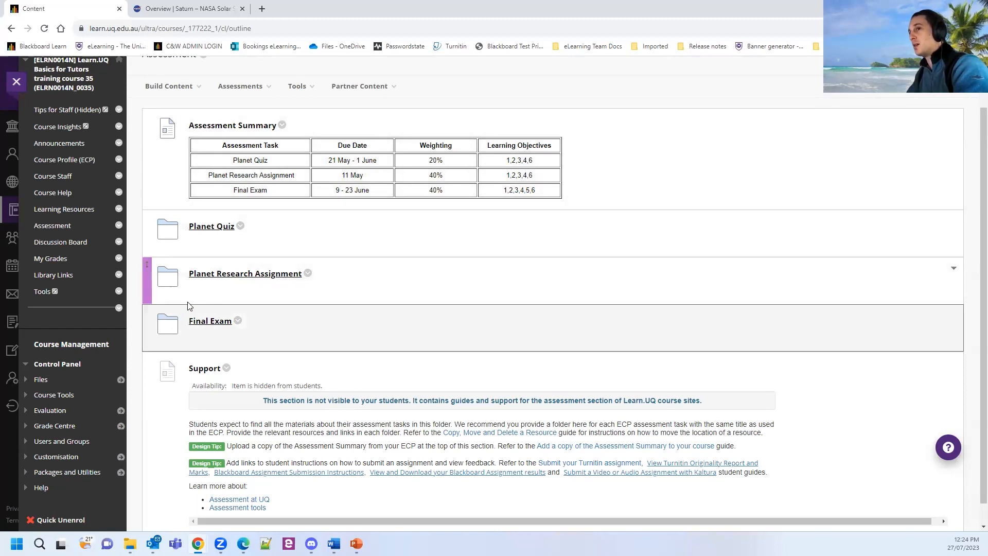
left_click(211, 277)
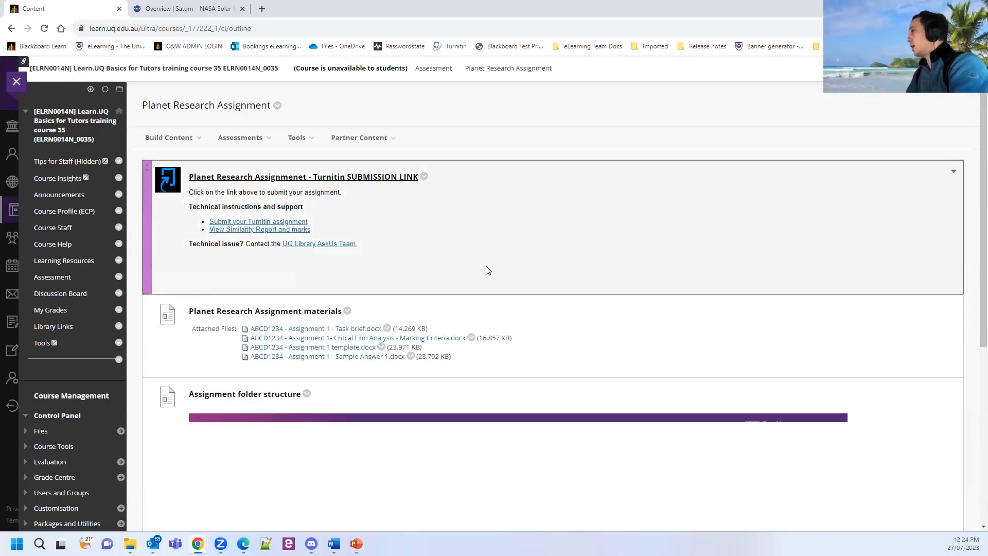
key("ctrl")
key("ctrl")
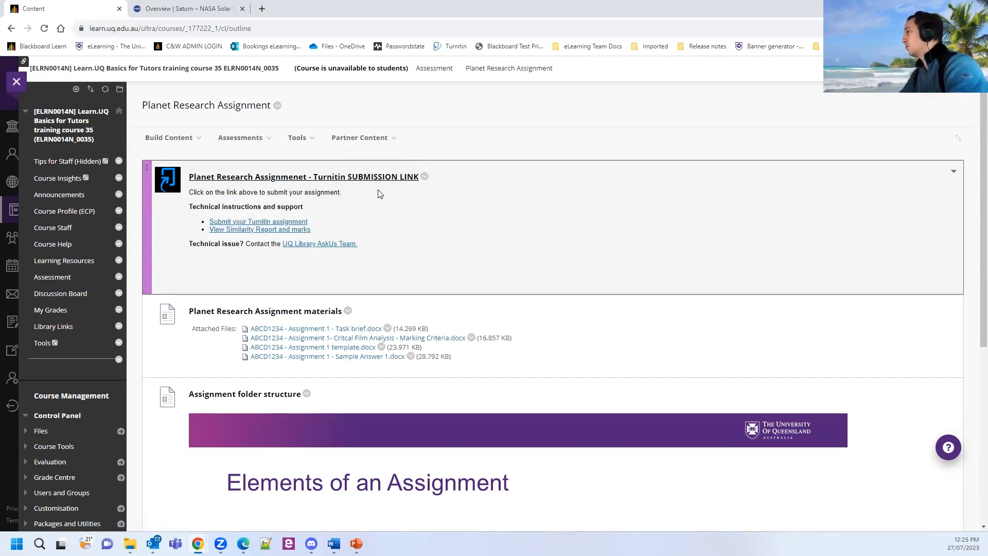
key("ctrl")
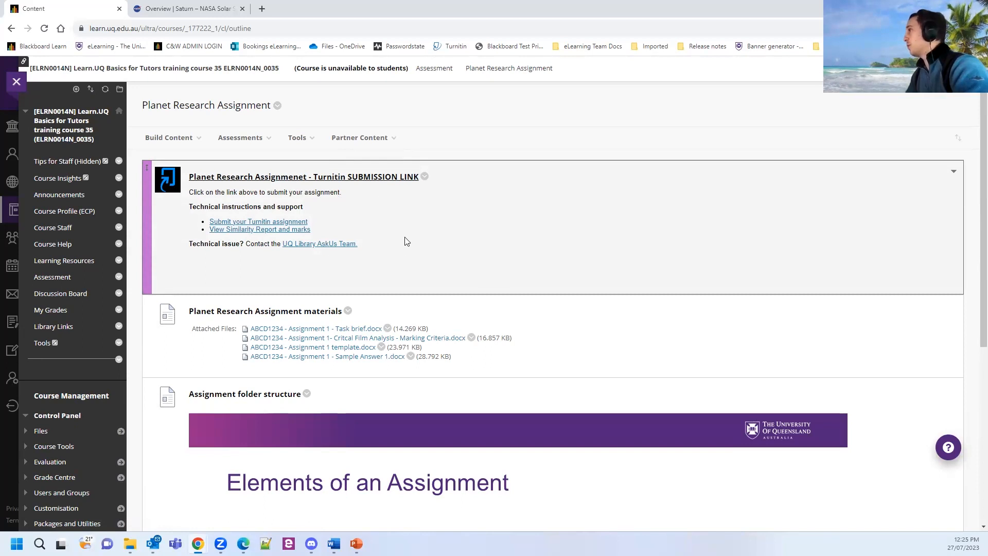
scroll(407, 241, "down", 2)
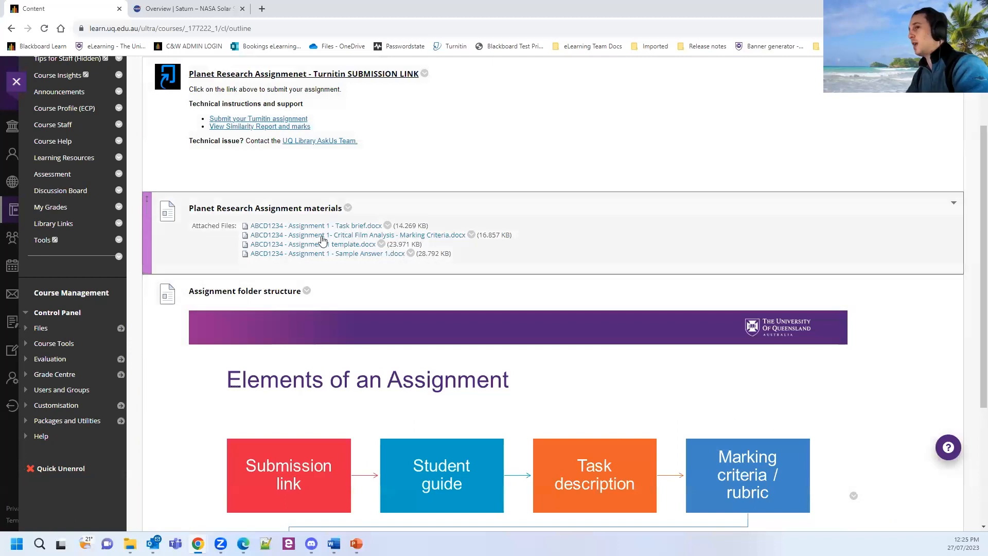
scroll(281, 264, "down", 1)
scroll(280, 265, "down", 1)
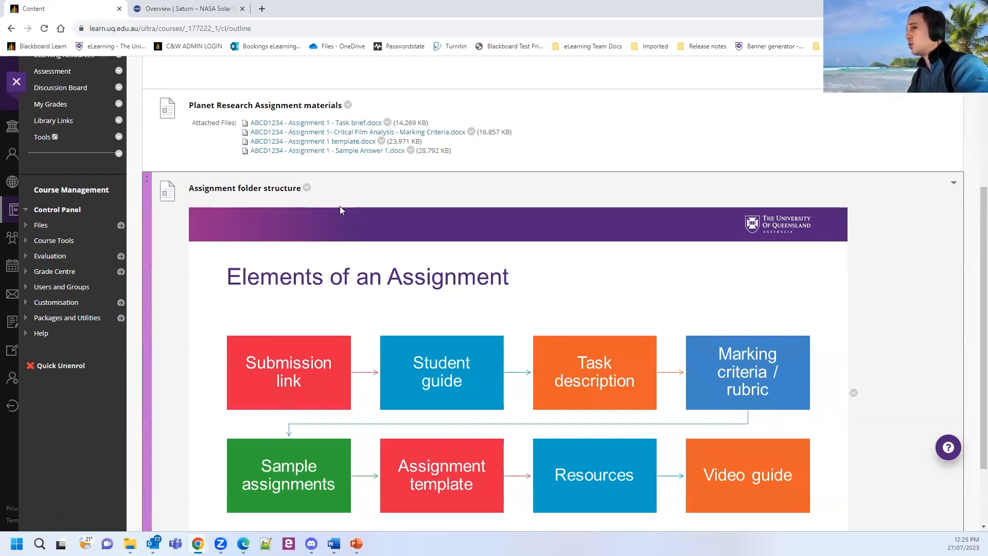
scroll(335, 211, "down", 2)
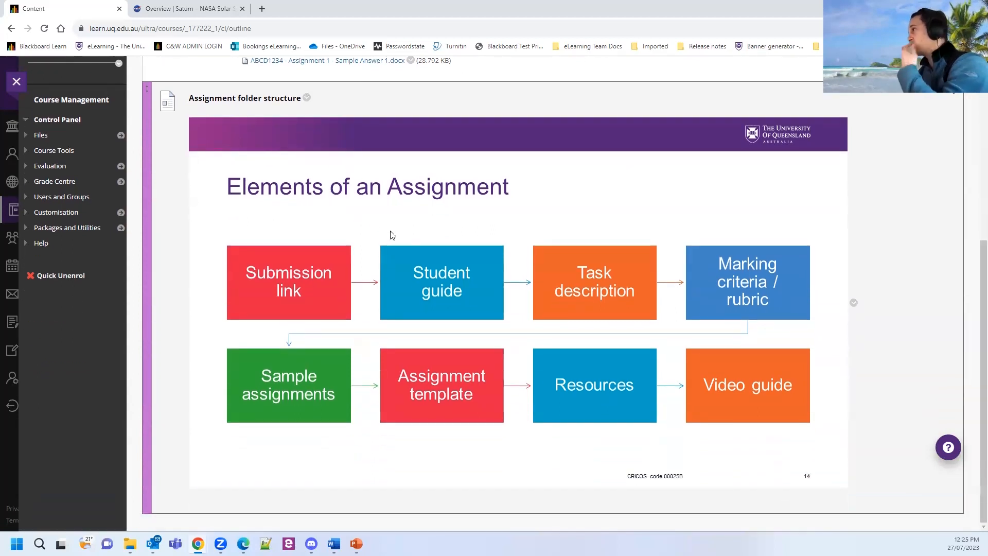
scroll(370, 245, "up", 5)
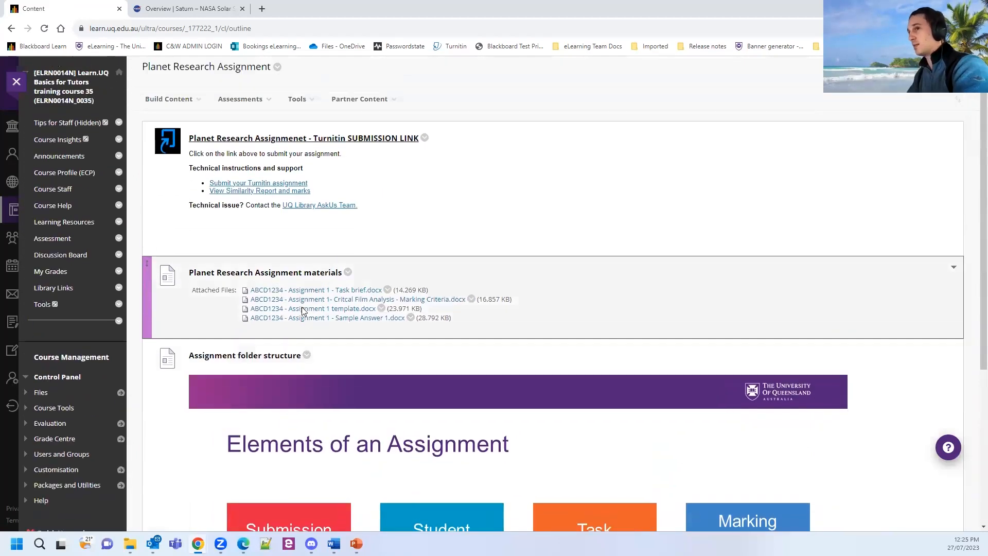
scroll(303, 310, "up", 1)
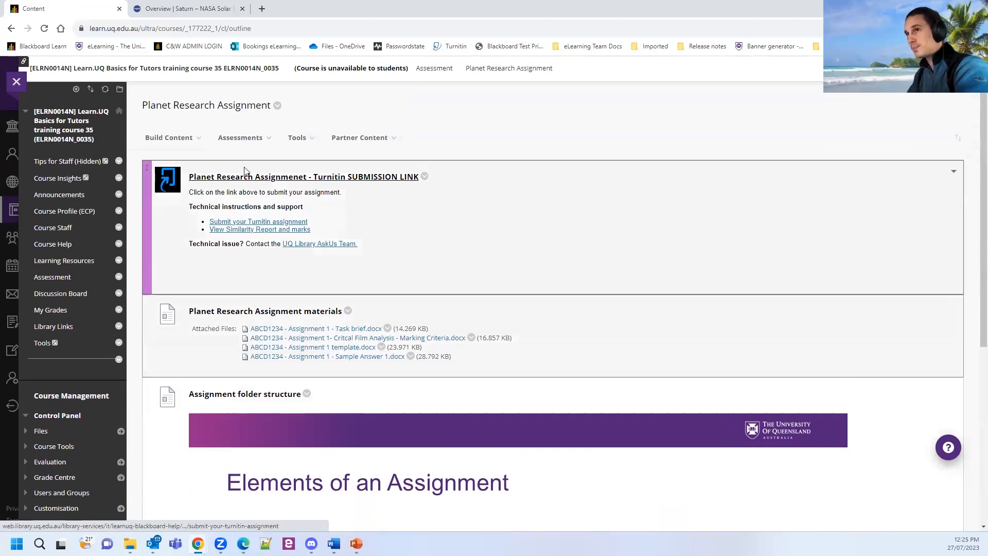
left_click(434, 69)
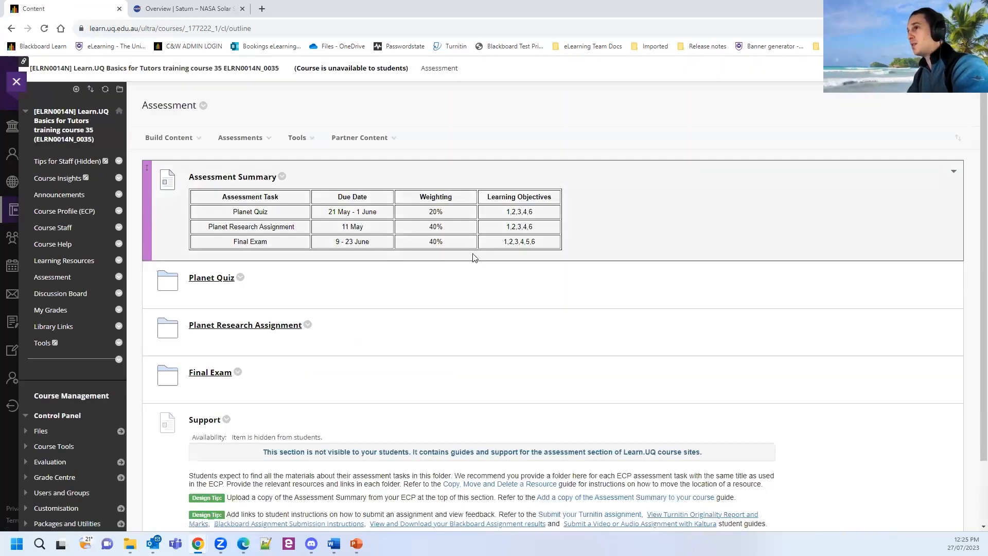
left_click(210, 278)
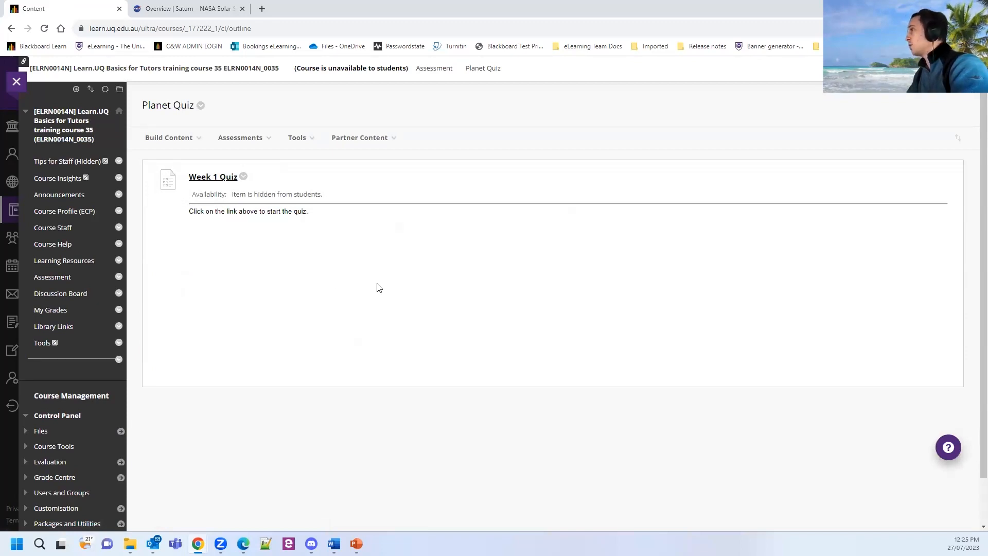
left_click(433, 69)
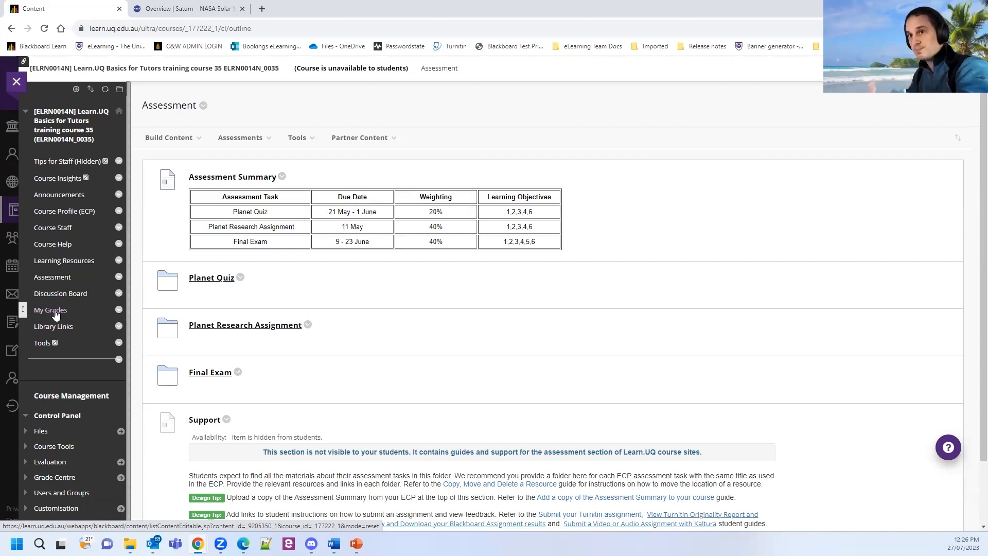
scroll(82, 321, "down", 1)
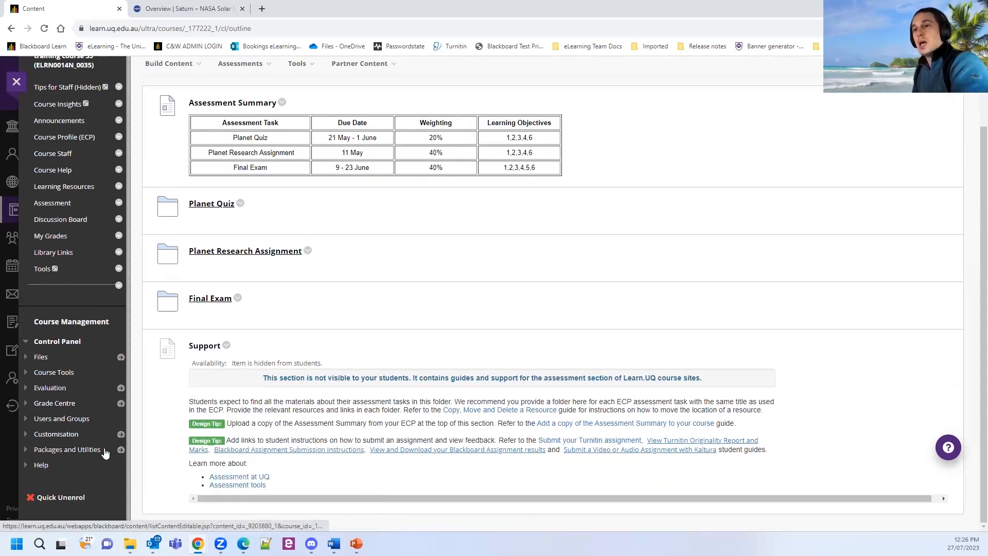
Open the Full Grade Centre and inspect the Week 1 Quiz and Planet Research Assignment columns.
left_click(63, 403)
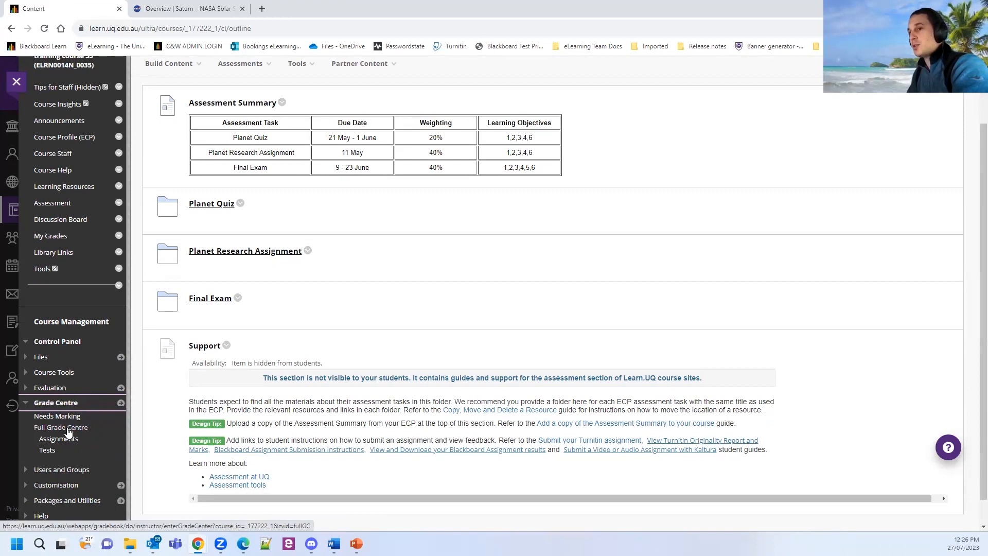
left_click(68, 428)
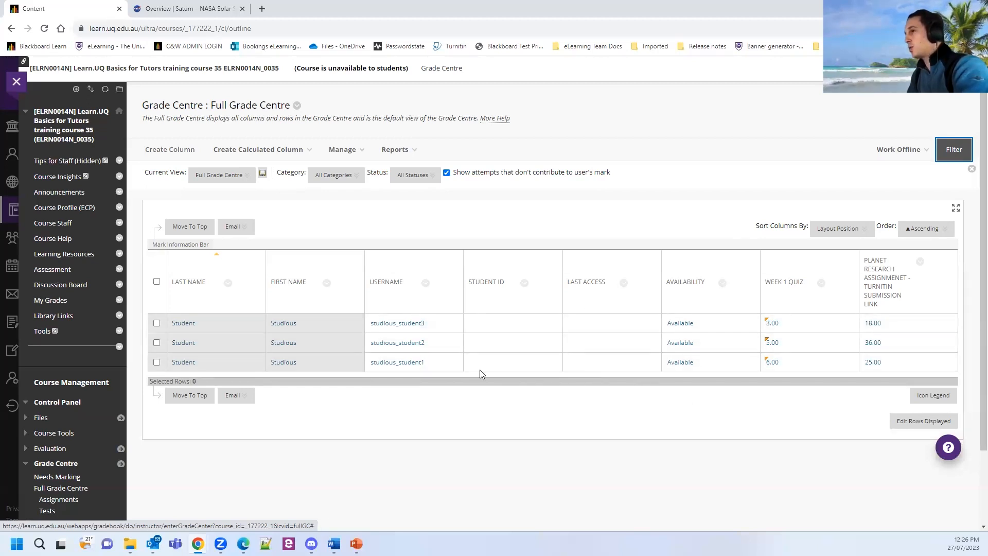
mouse_move(884, 278)
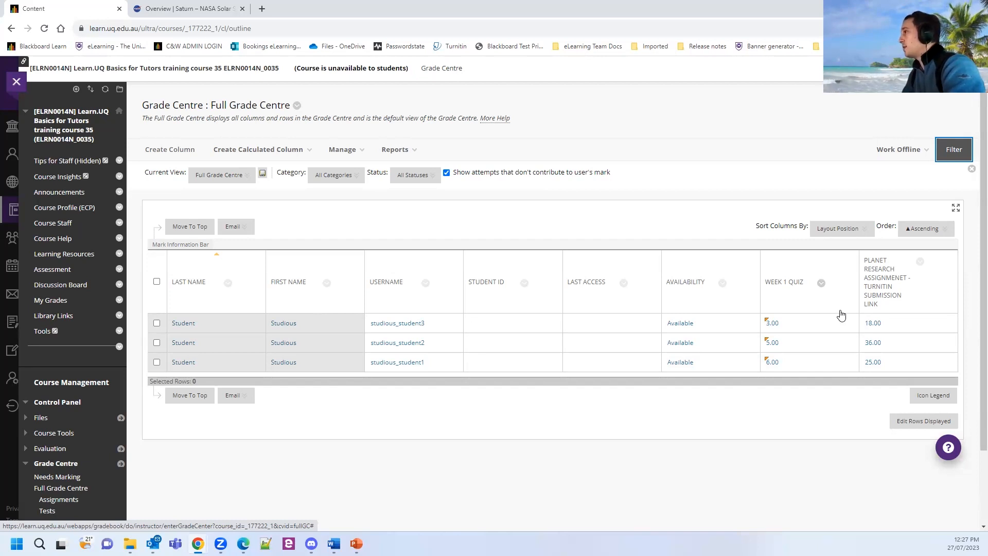
left_click(782, 287)
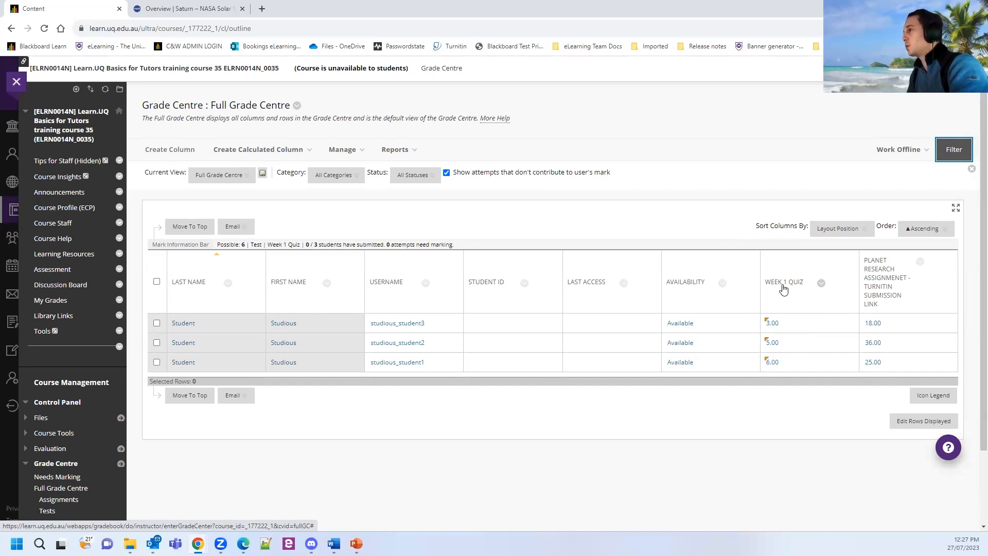
left_click(795, 288)
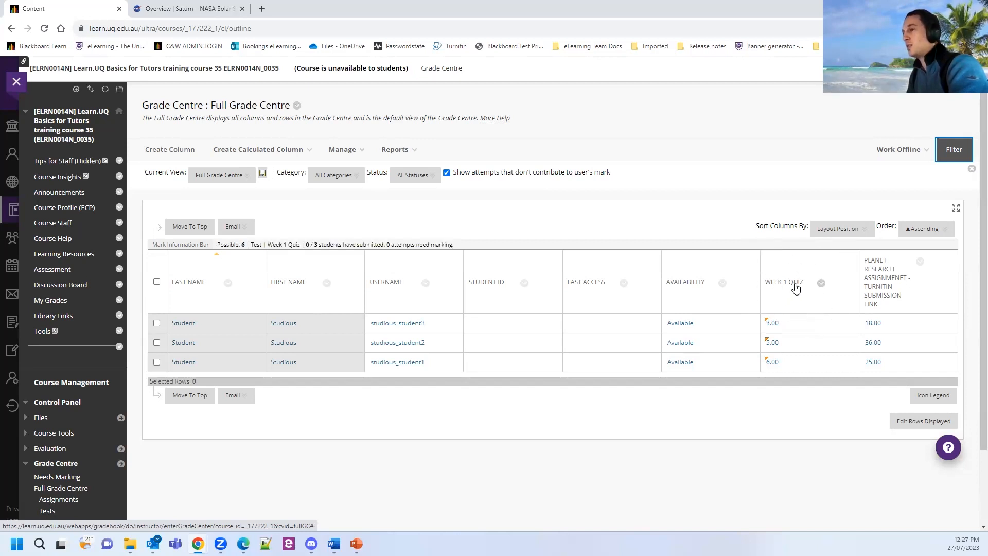
left_click(890, 287)
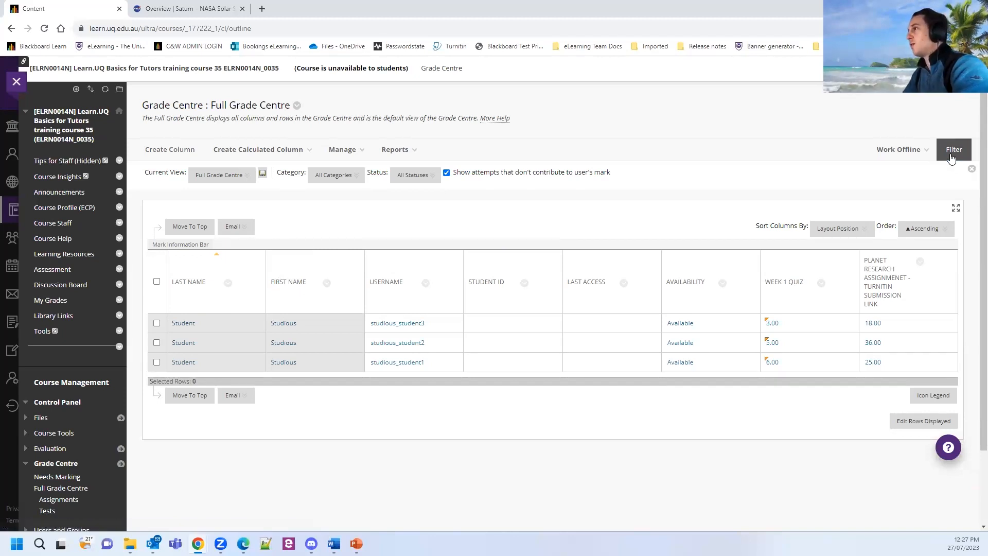
Choose Assignments under Smart Views in the Grade Centre's Current View list.
left_click(221, 175)
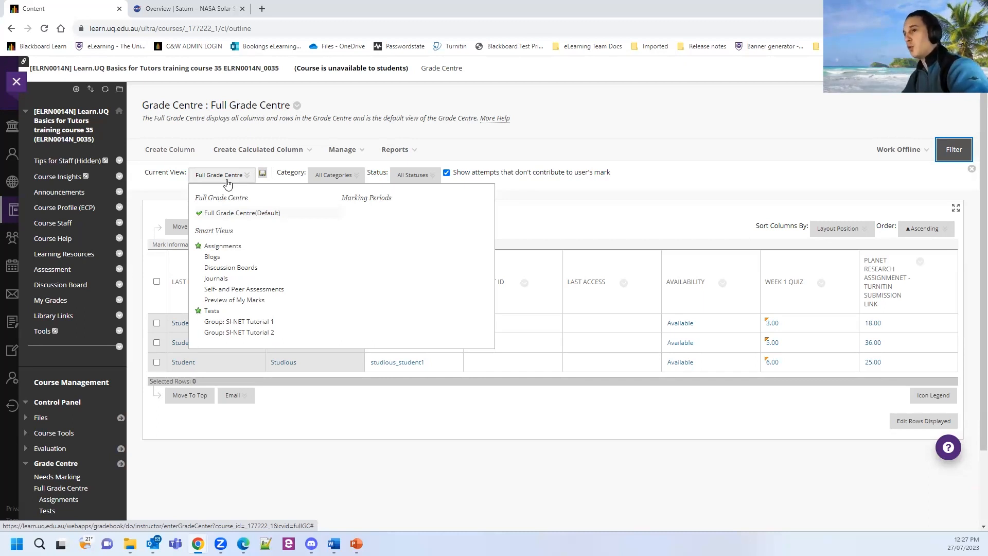
key("ctrl")
key("ctrl")
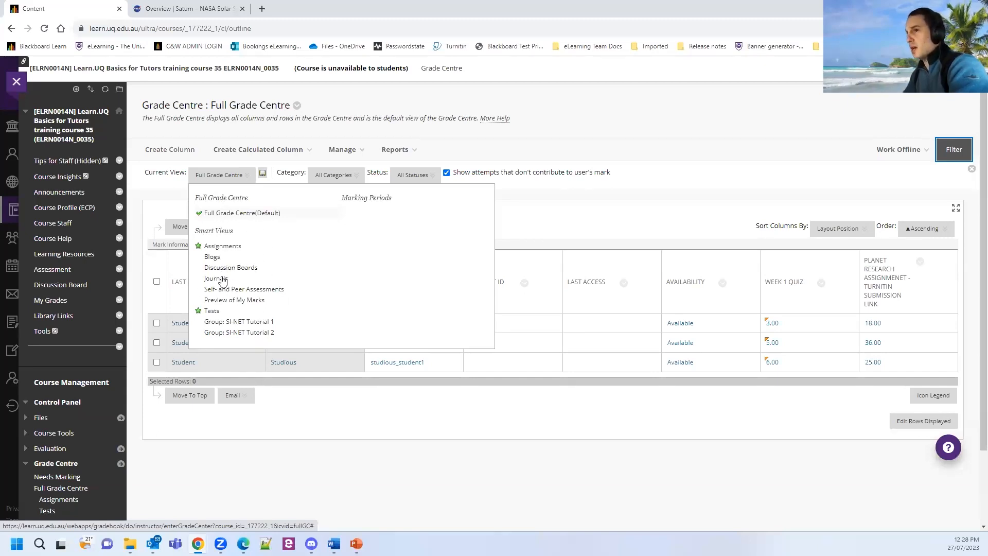
left_click(221, 247)
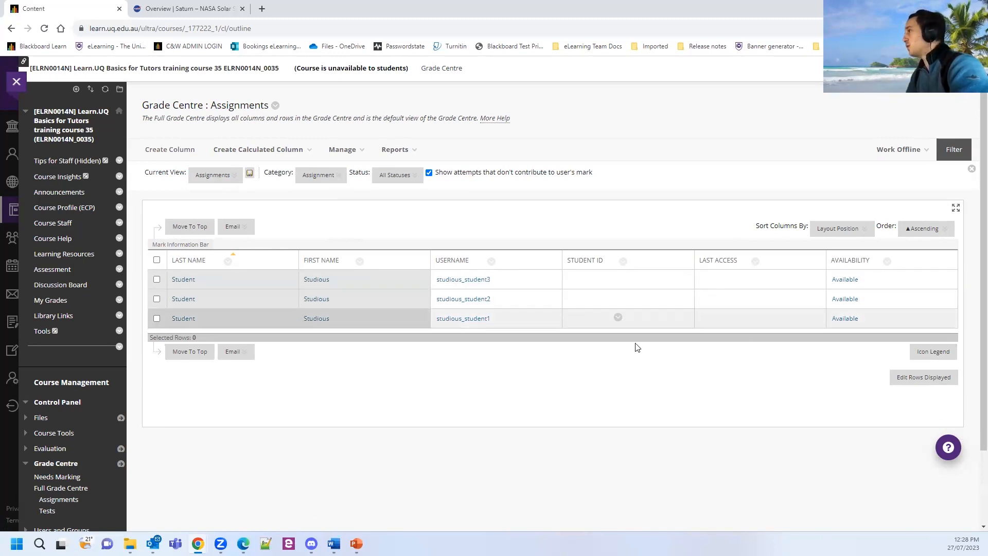
From Groups, create a Smart View for group A+ 7320_20353_WKS1 1, then reopen Full Grade Centre.
scroll(359, 357, "down", 2)
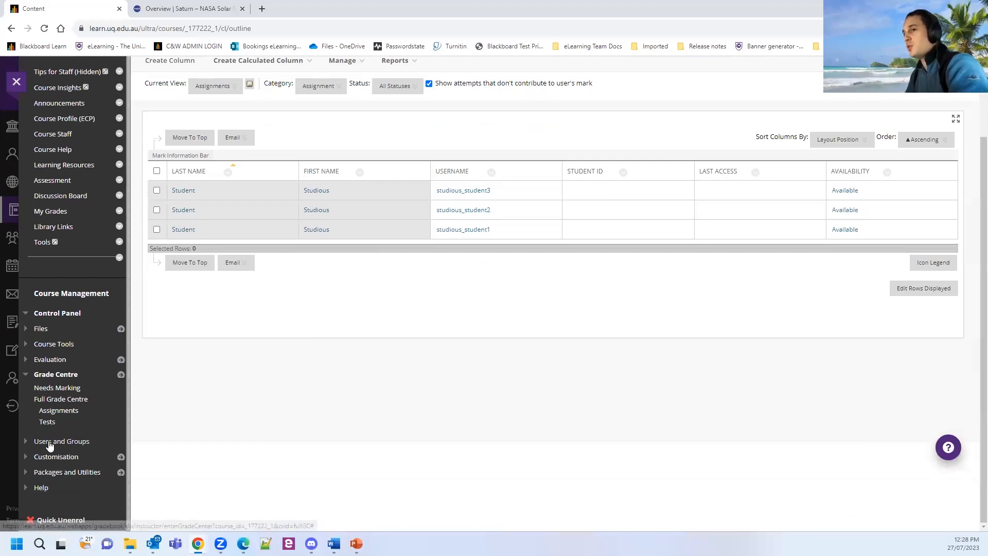
left_click(50, 442)
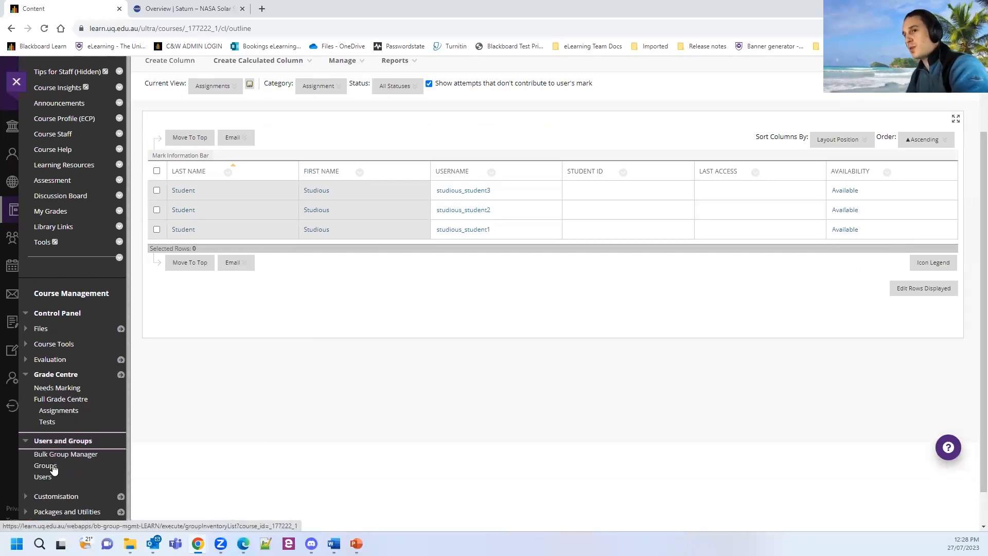
left_click(50, 466)
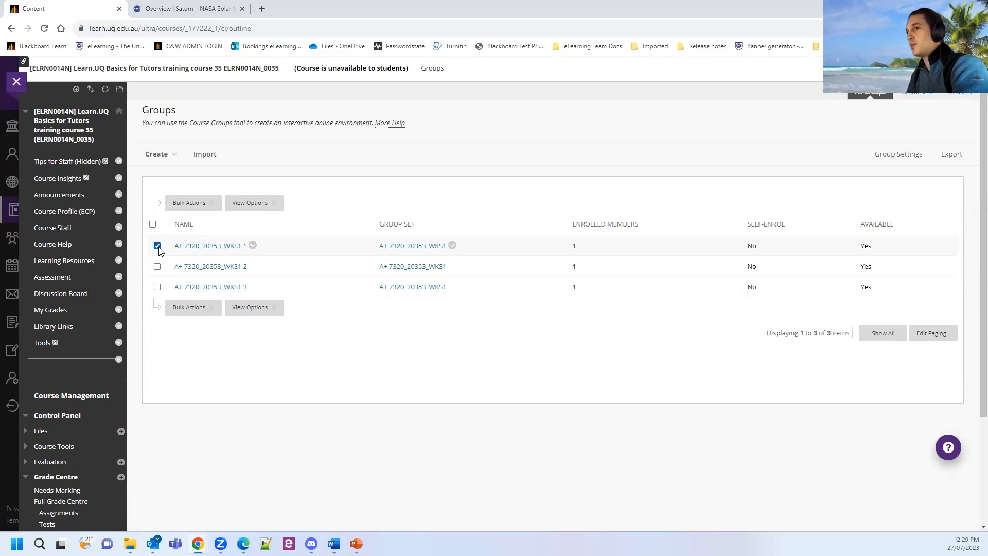
left_click(206, 207)
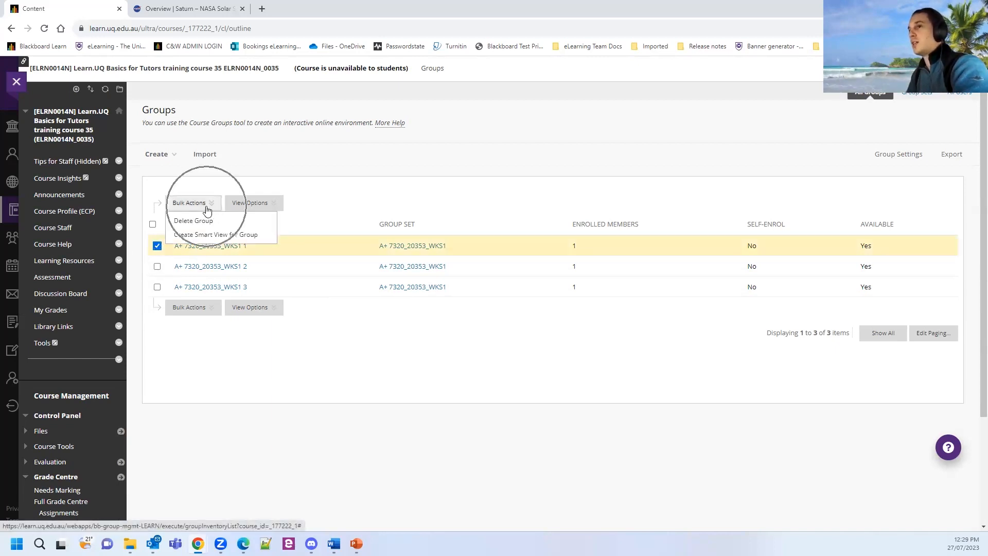
left_click(198, 237)
left_click(196, 238)
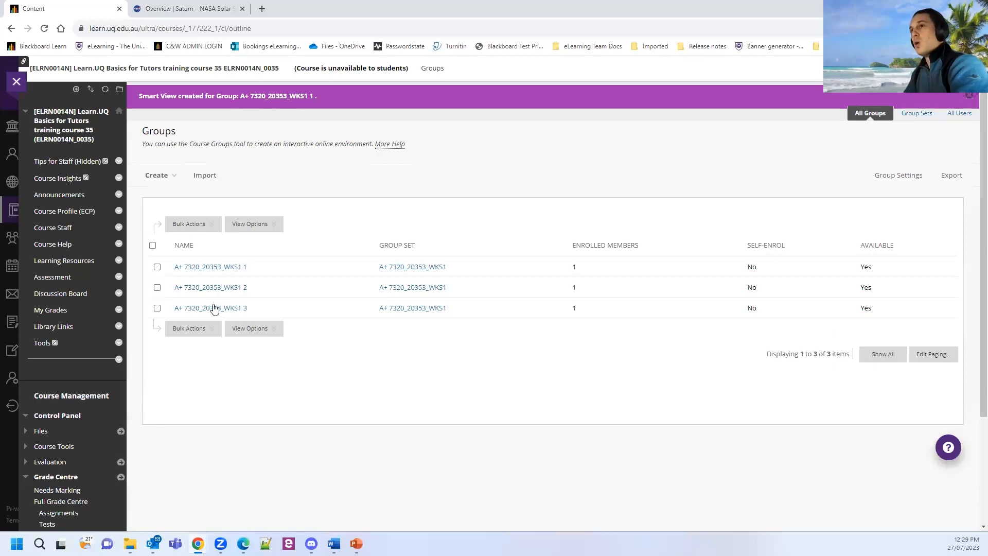
scroll(154, 414, "down", 2)
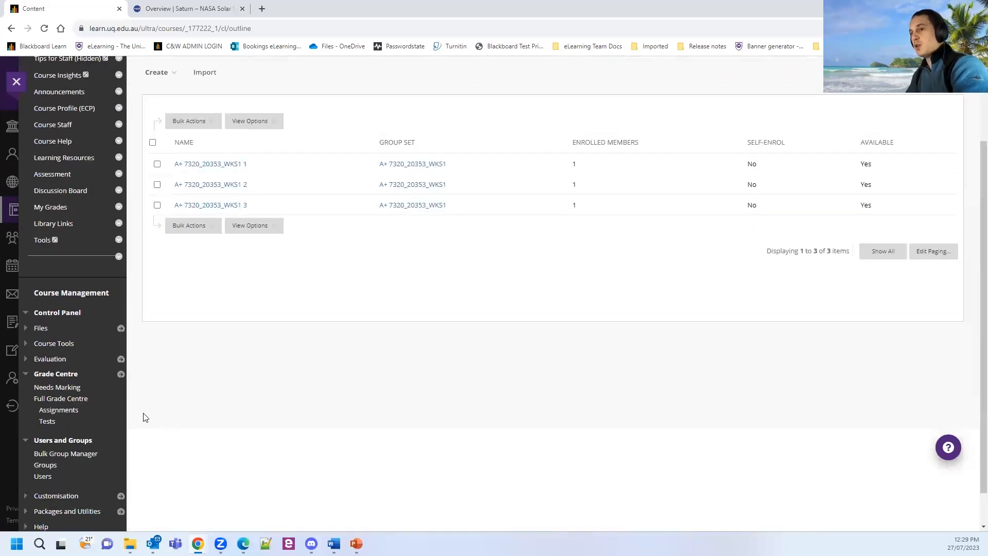
left_click(62, 401)
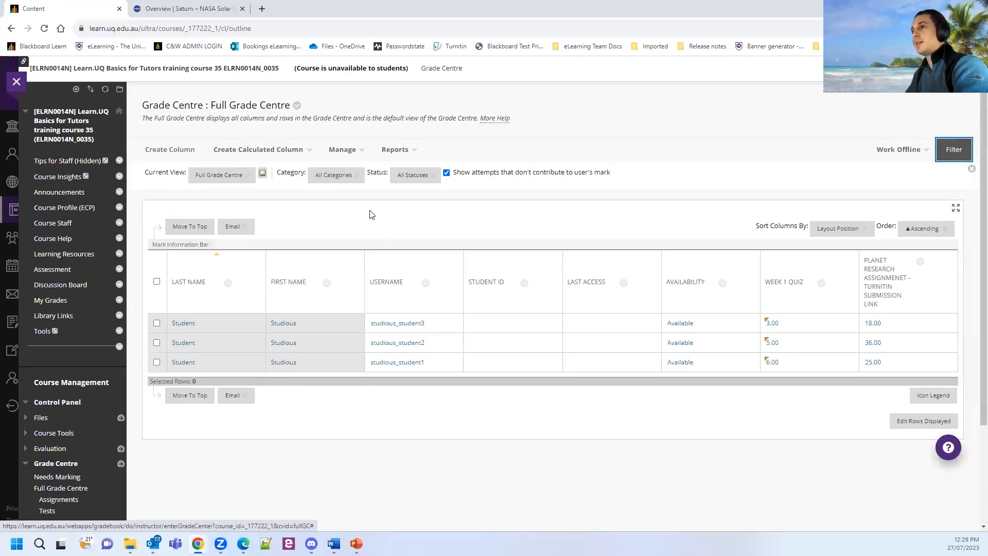
Show the Group: A+ 7320_20353_WKS1 1 view's marks, then return to the PowerPoint slide show.
left_click(248, 177)
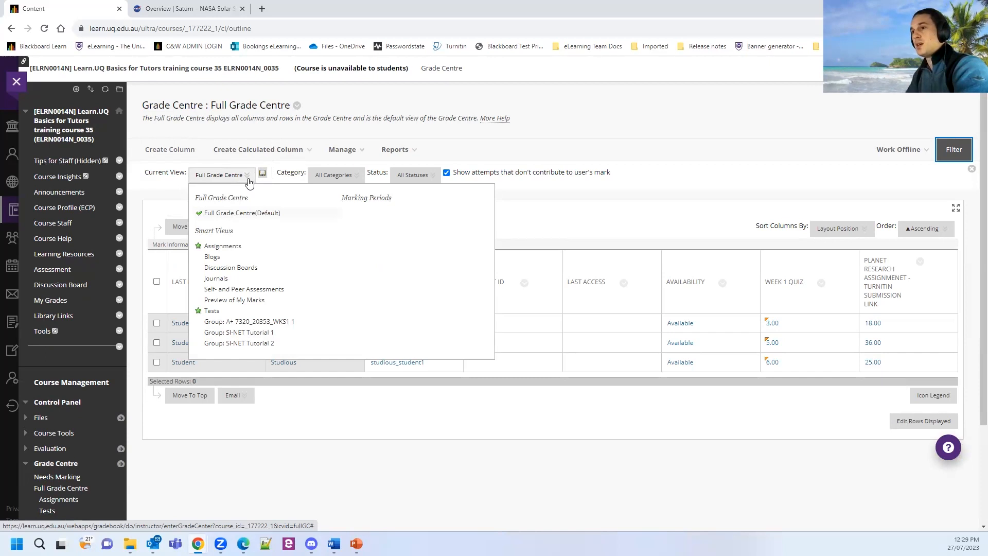
left_click(240, 323)
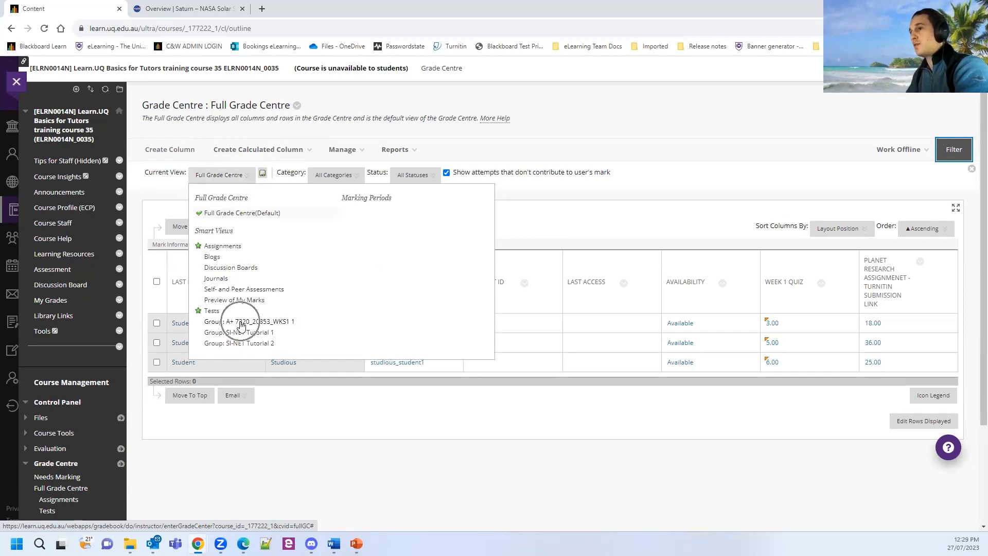
left_click(247, 323)
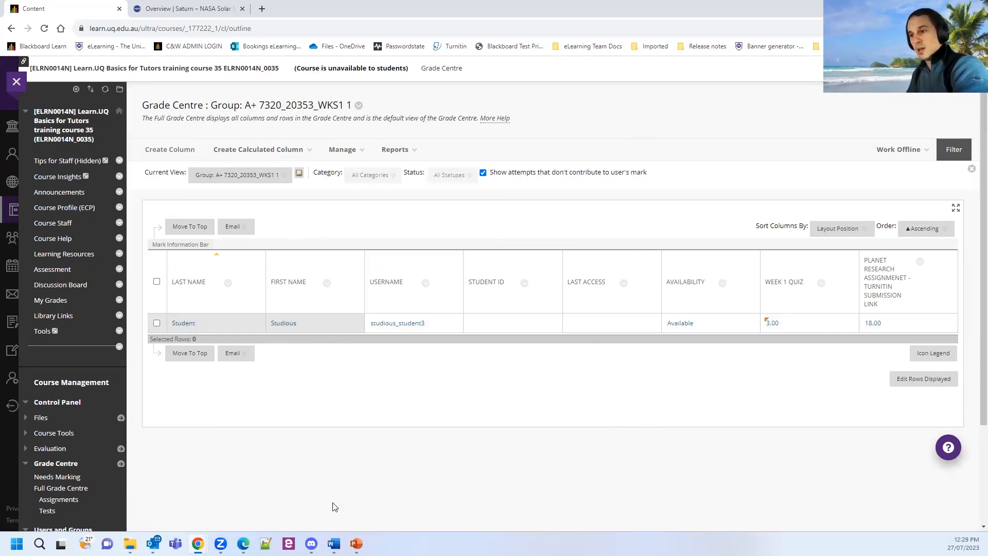
mouse_move(357, 544)
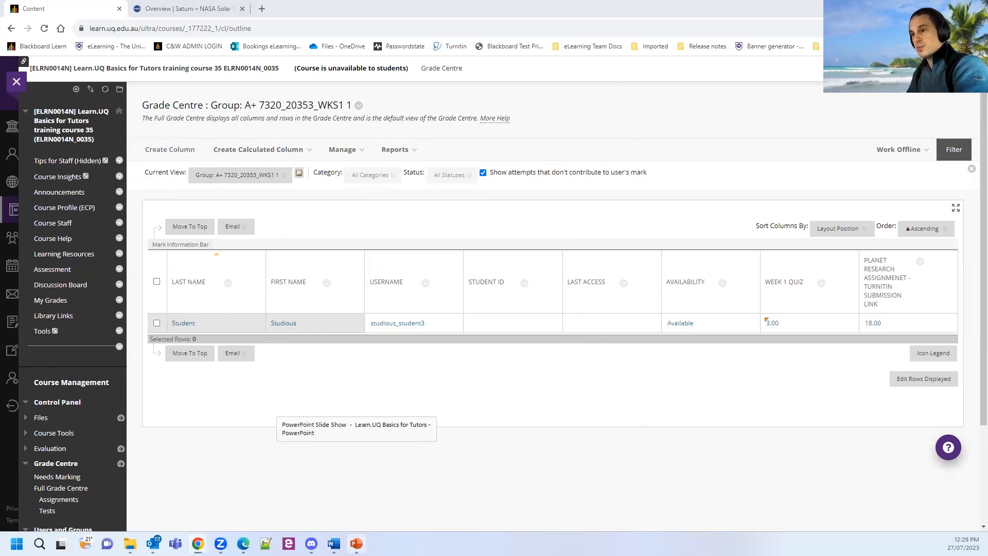
left_click(356, 492)
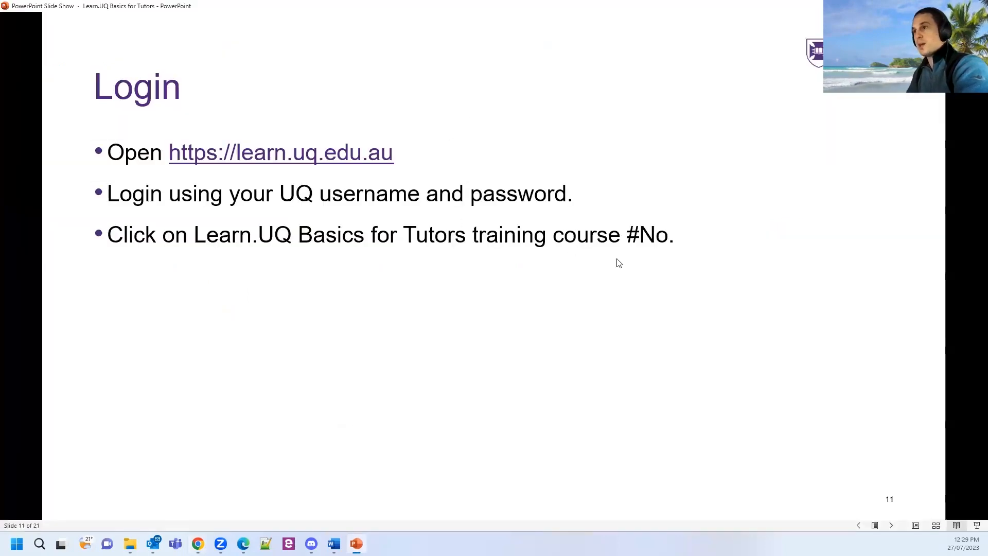
Advance the slide show from slide 11 to slide 17, the Assessment slide.
left_click(622, 307)
left_click(739, 341)
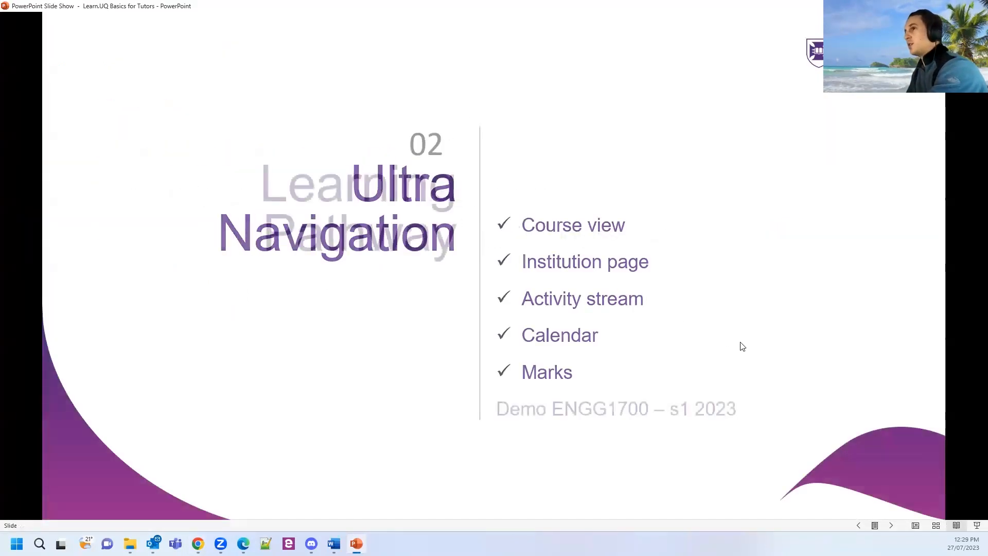
left_click(787, 402)
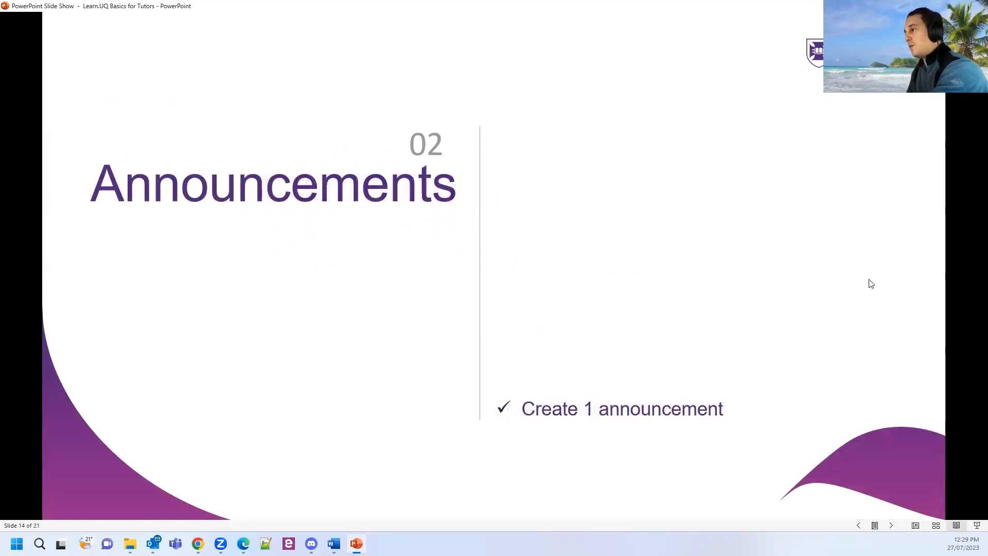
left_click(893, 525)
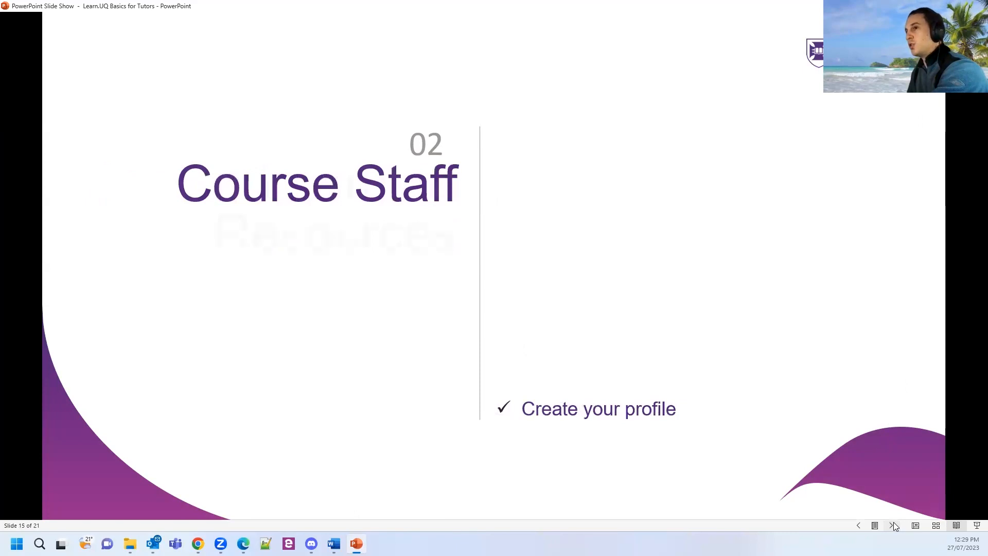
left_click(893, 525)
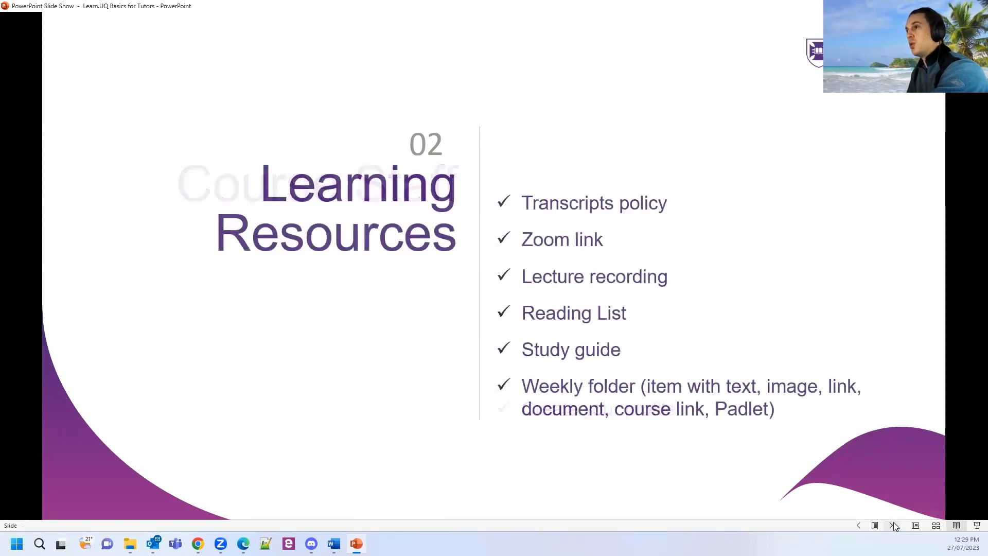
left_click(893, 525)
left_click(893, 525)
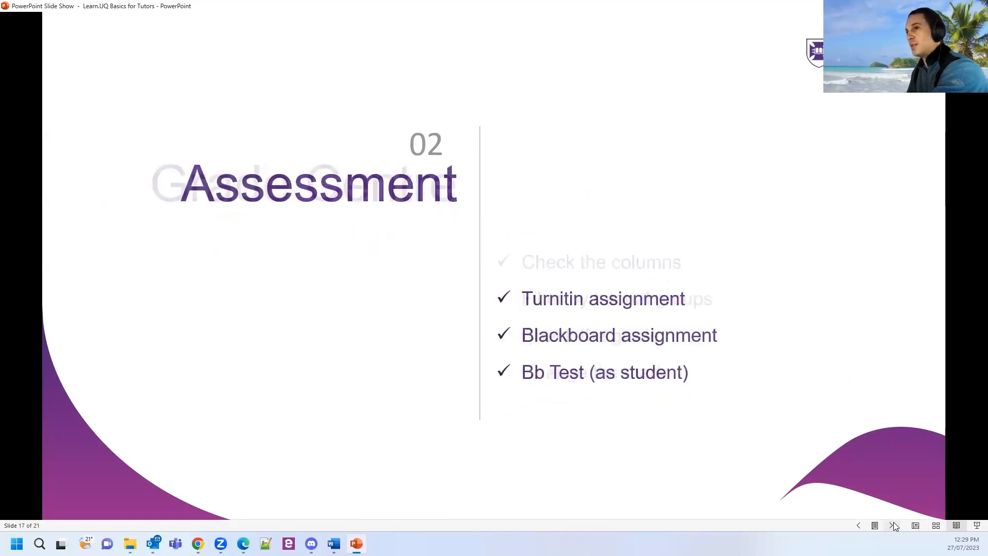